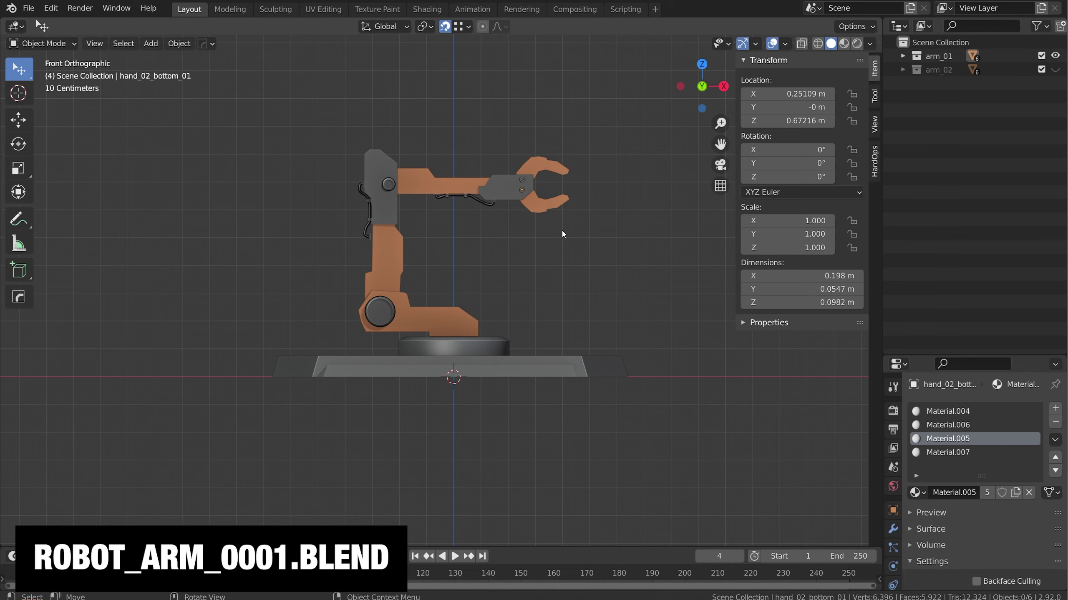
- Inspect the arm_02 collection in place of arm_01, and restore the original visibility of both collections
{"action": "left_click", "coordinate": [1055, 55]}
{"action": "left_click", "coordinate": [1055, 70]}
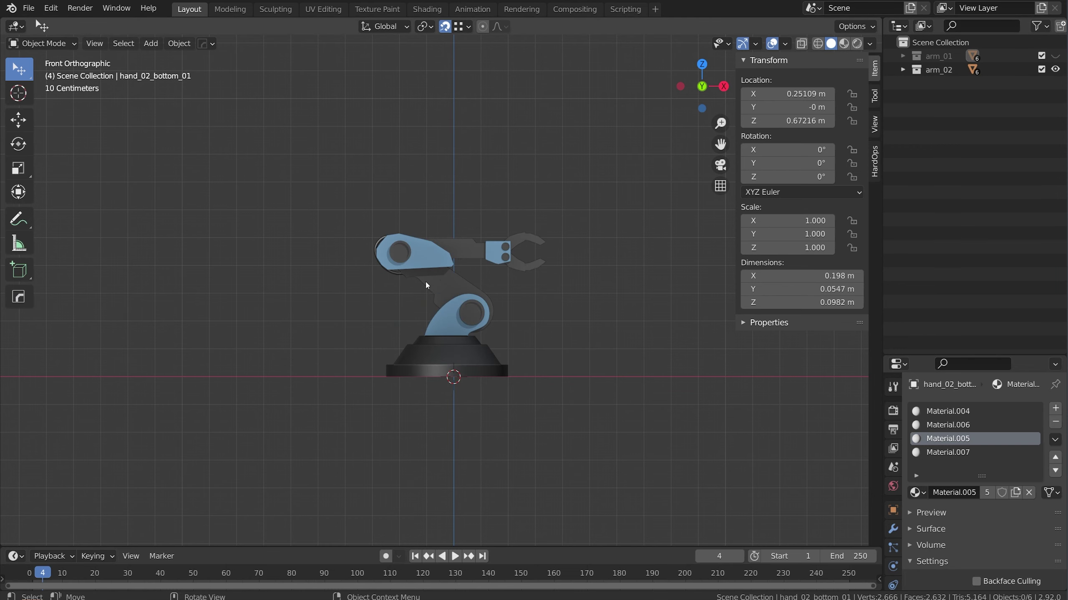
{"action": "left_click", "coordinate": [1054, 70]}
{"action": "left_click", "coordinate": [1055, 55]}
- Turn the enlarged timeline area into a Rigging Nodes editor and create a new node tree in it
{"action": "left_click_drag", "start_coordinate": [534, 546], "coordinate": [537, 386]}
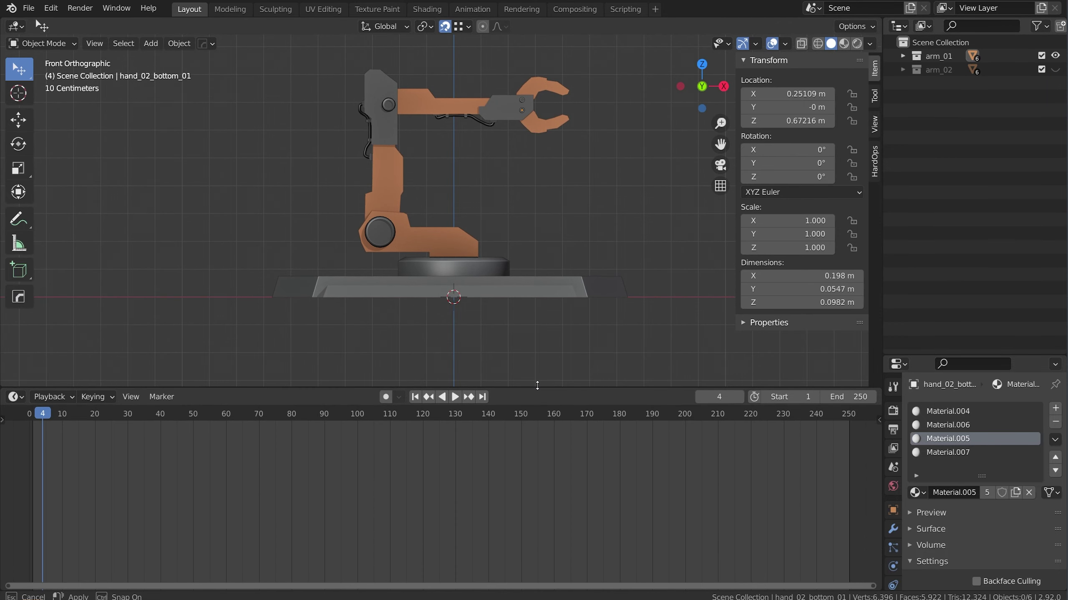
{"action": "left_click", "coordinate": [16, 397]}
{"action": "left_click", "coordinate": [67, 513]}
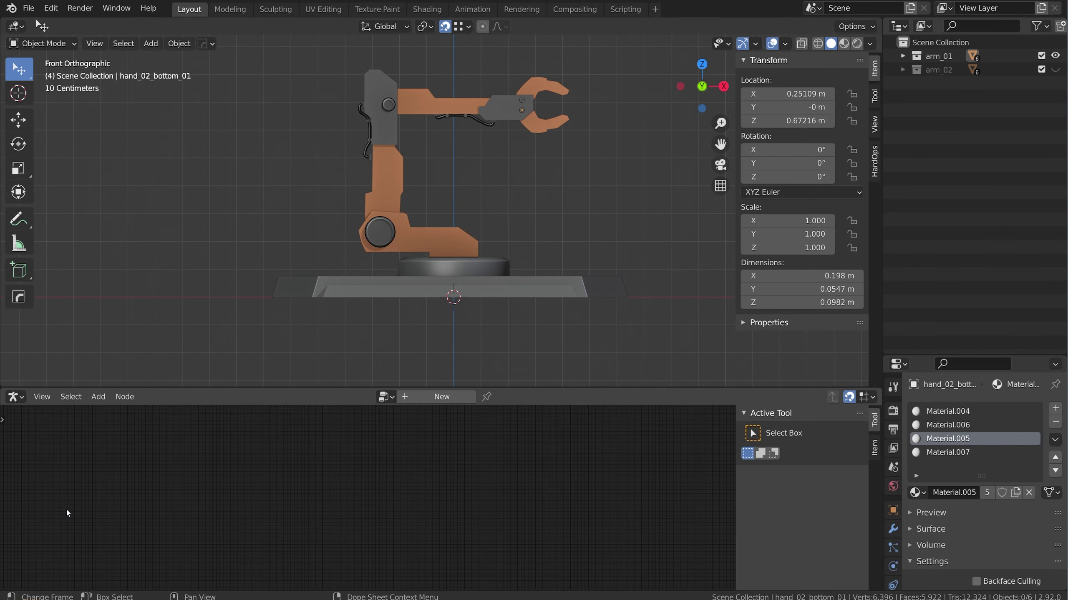
{"action": "key", "text": "alt+Tab"}
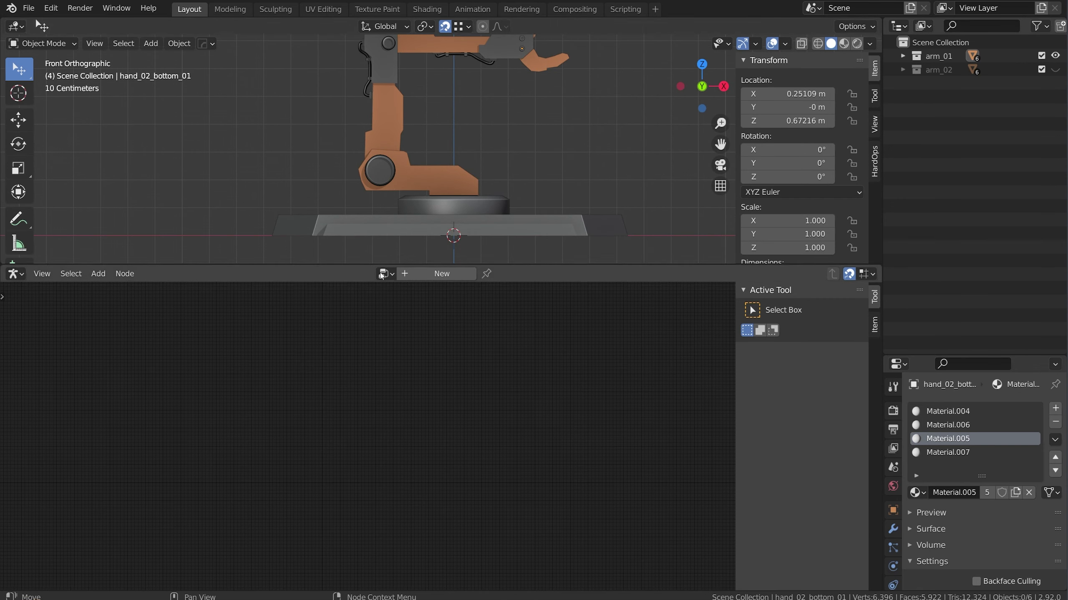
{"action": "scroll", "coordinate": [405, 206], "scroll_direction": "down", "scroll_amount": 2}
{"action": "scroll", "coordinate": [406, 207], "scroll_direction": "up", "scroll_amount": 1}
{"action": "left_click", "coordinate": [438, 276]}
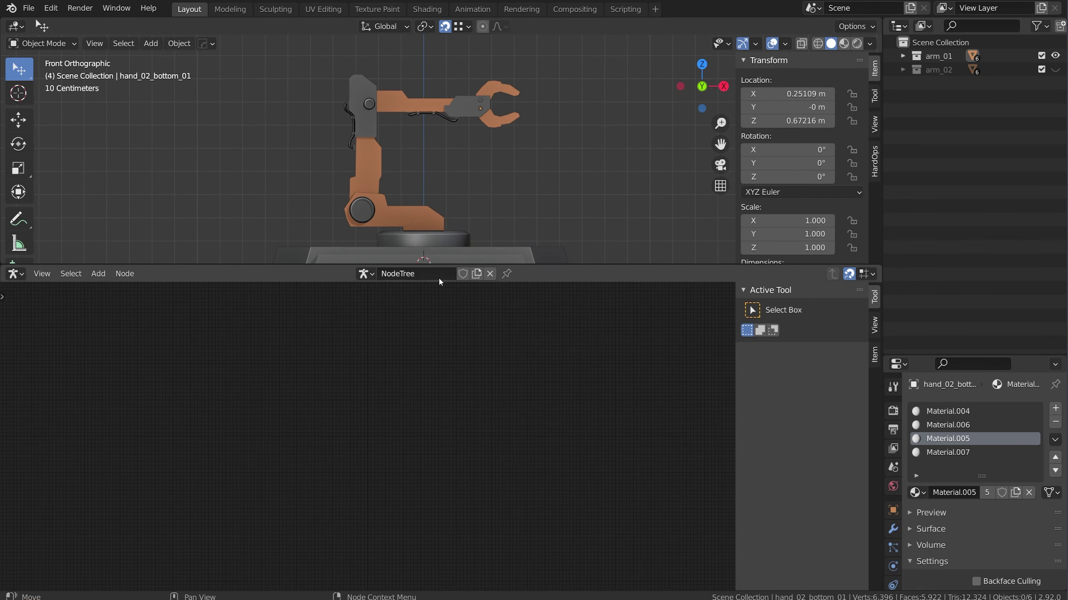
- Add an Input Armature node to the node tree
{"action": "right_click", "coordinate": [287, 384]}
{"action": "key", "text": "shift+a"}
{"action": "mouse_move", "coordinate": [335, 487]}
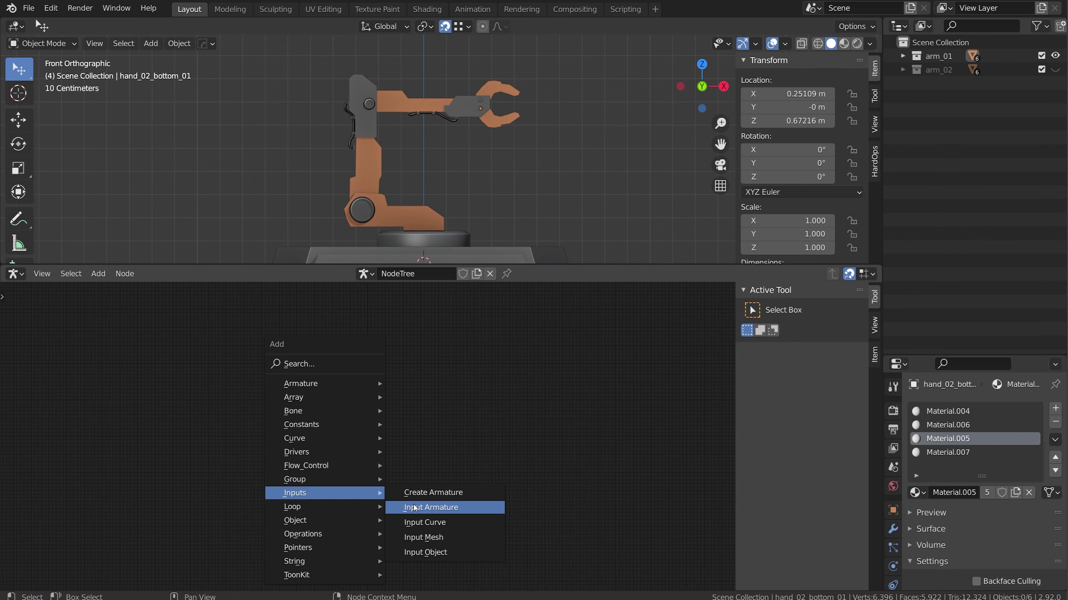
{"action": "left_click", "coordinate": [415, 508]}
{"action": "left_click", "coordinate": [434, 450]}
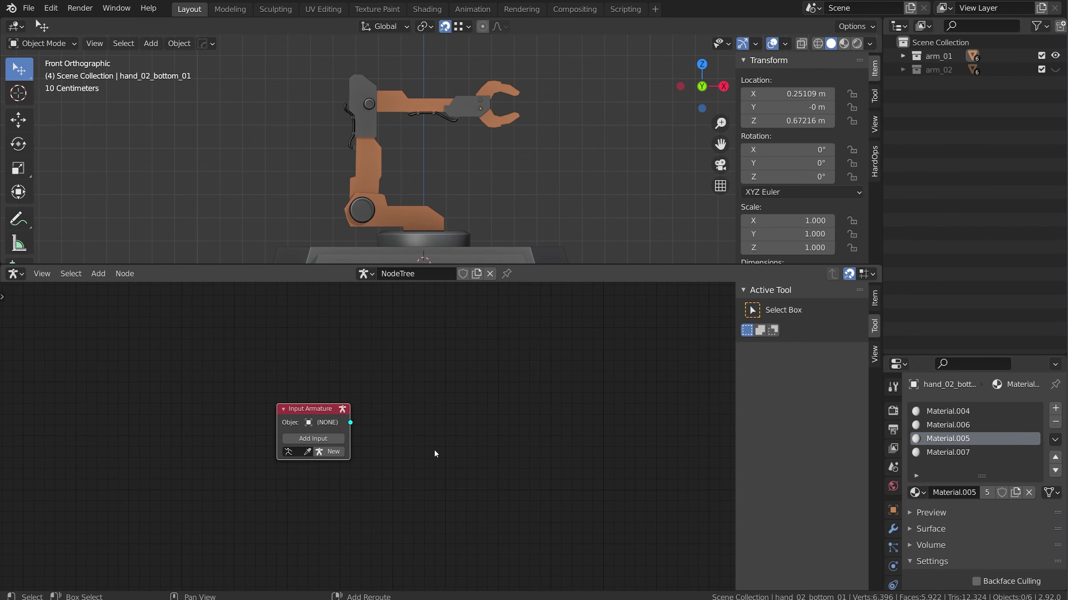
- Add an Execute node, feed it the Input Armature's object output, and set it as the preview
{"action": "key", "text": "shift+a"}
{"action": "key", "text": "Escape"}
{"action": "key", "text": "shift+a"}
{"action": "mouse_move", "coordinate": [439, 369]}
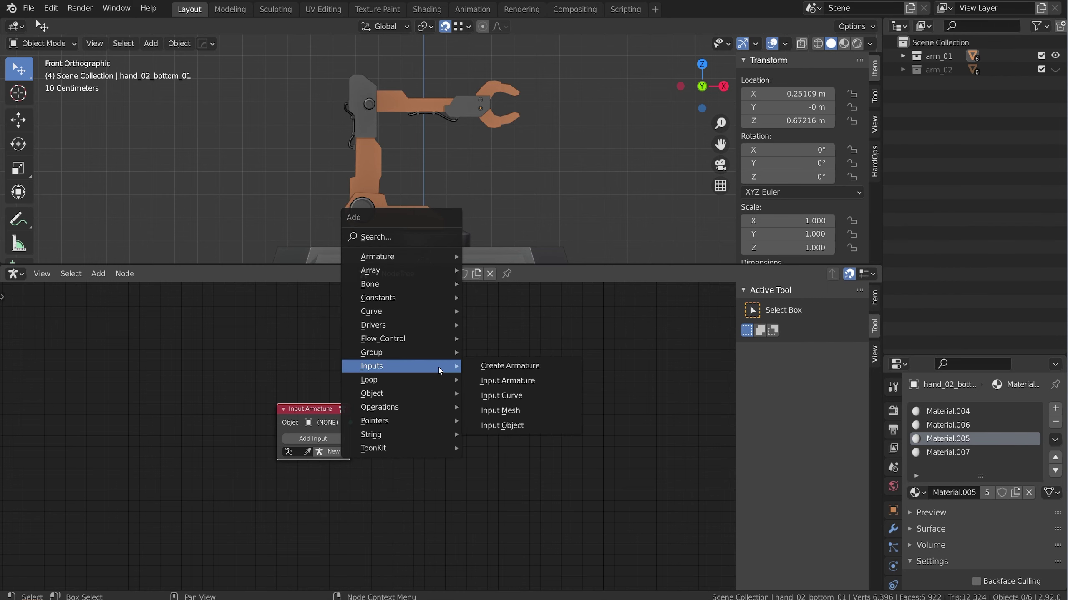
{"action": "mouse_move", "coordinate": [410, 340]}
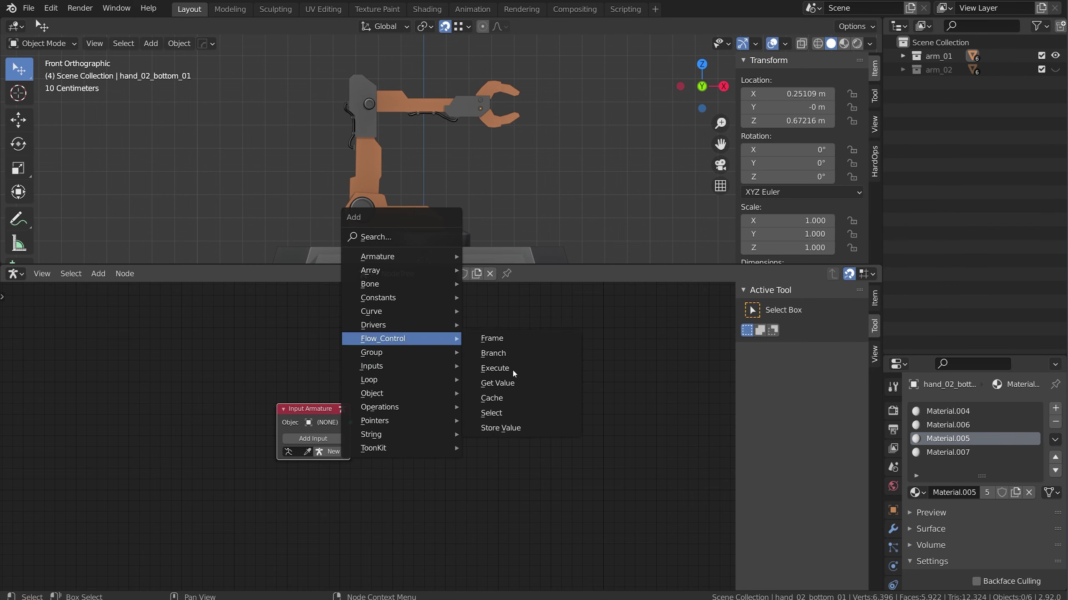
{"action": "left_click", "coordinate": [494, 368]}
{"action": "left_click", "coordinate": [588, 410]}
{"action": "left_click_drag", "start_coordinate": [350, 422], "coordinate": [583, 439]}
{"action": "left_click", "coordinate": [621, 439]}
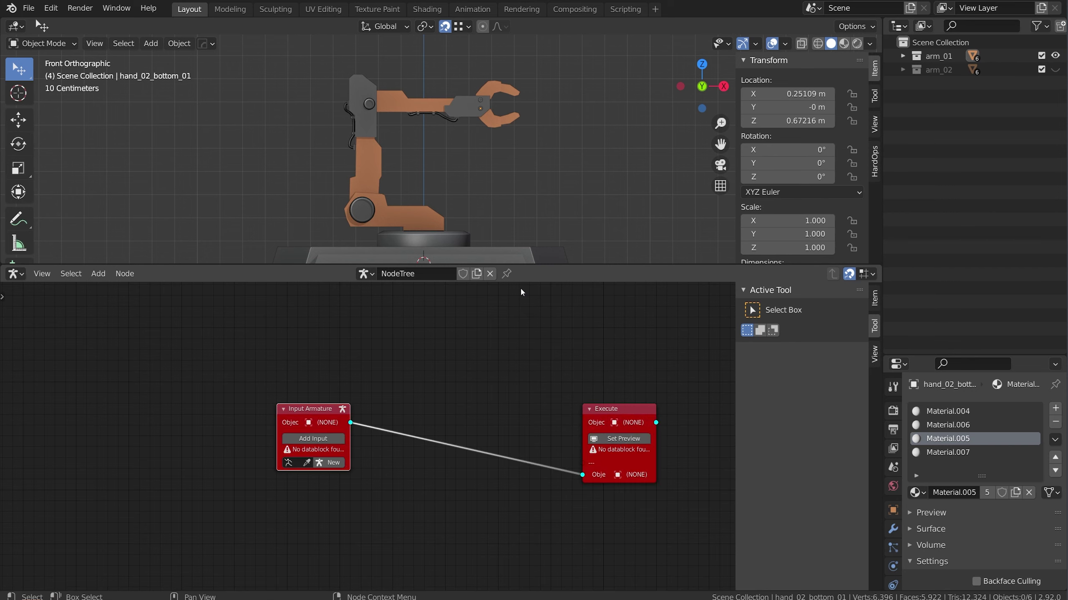
- Create a new armature in the widened Input Armature node and preview the Execute node again
{"action": "left_click_drag", "start_coordinate": [308, 407], "coordinate": [202, 410]}
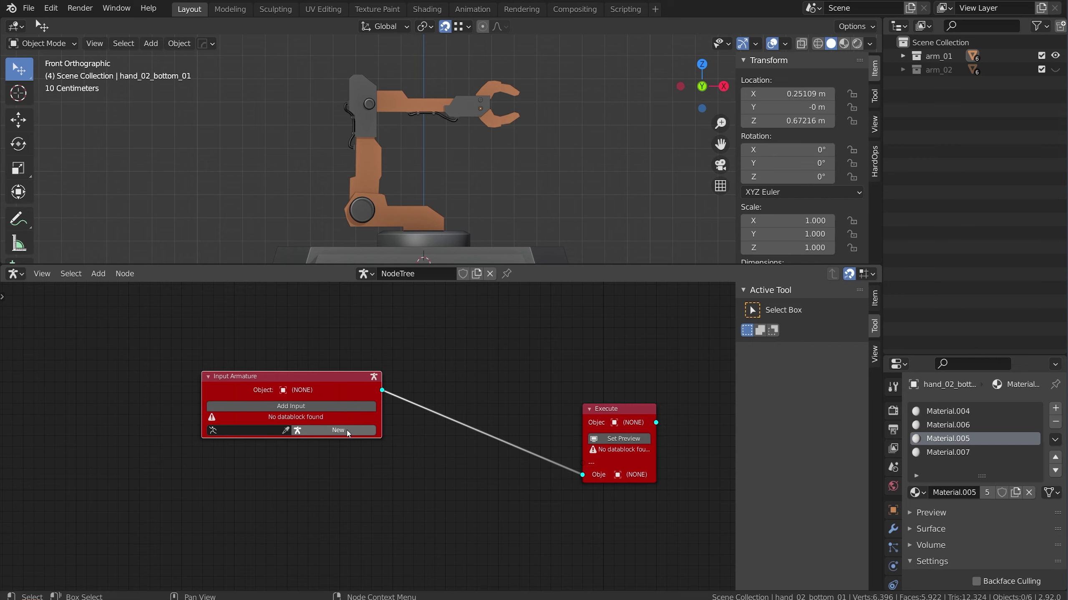
{"action": "left_click", "coordinate": [330, 428]}
{"action": "left_click_drag", "start_coordinate": [333, 374], "coordinate": [325, 395]}
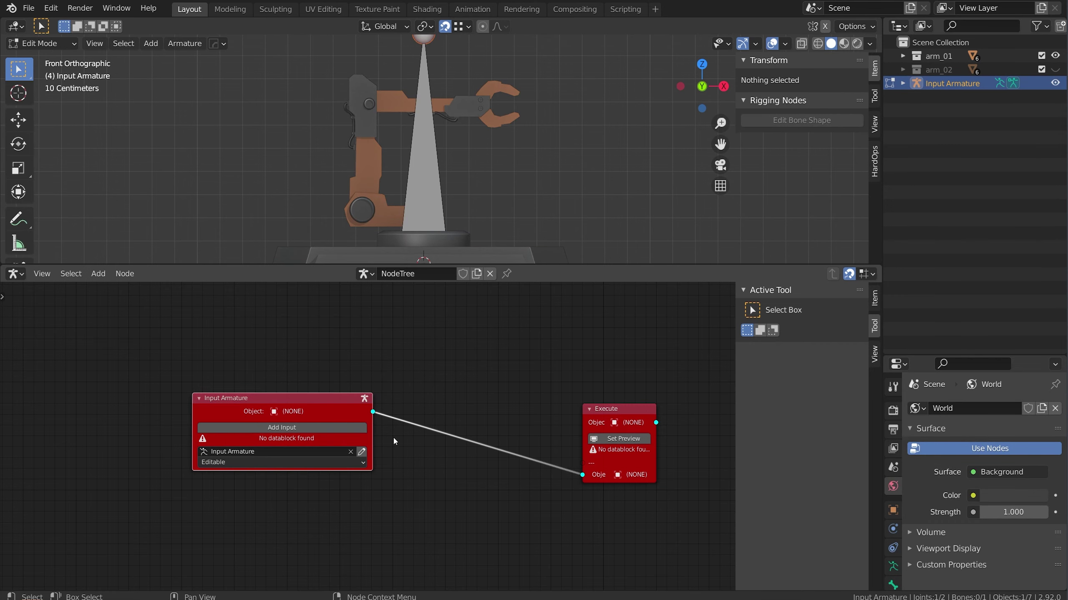
{"action": "left_click", "coordinate": [612, 439]}
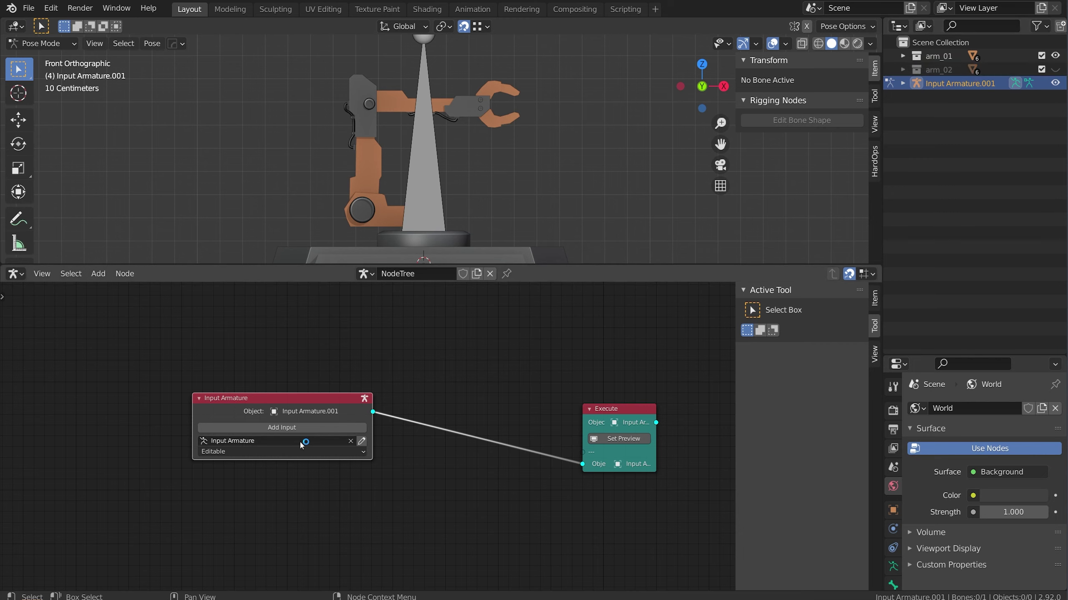
- Add the Collection and Name input sockets to the Input Armature node
{"action": "left_click", "coordinate": [257, 428]}
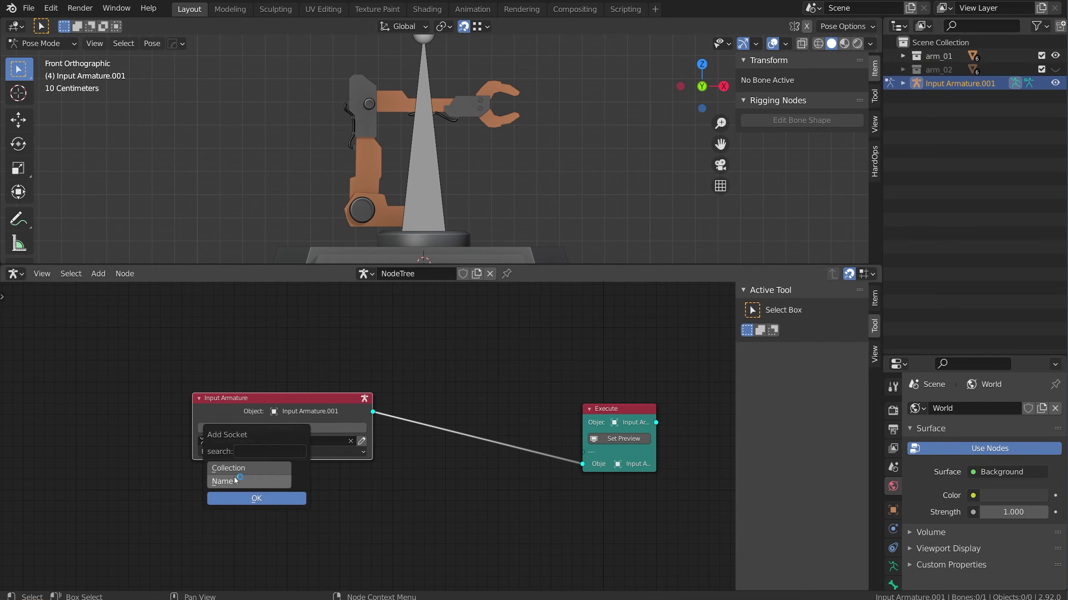
{"action": "left_click", "coordinate": [257, 468]}
{"action": "left_click", "coordinate": [256, 481], "text": "shift"}
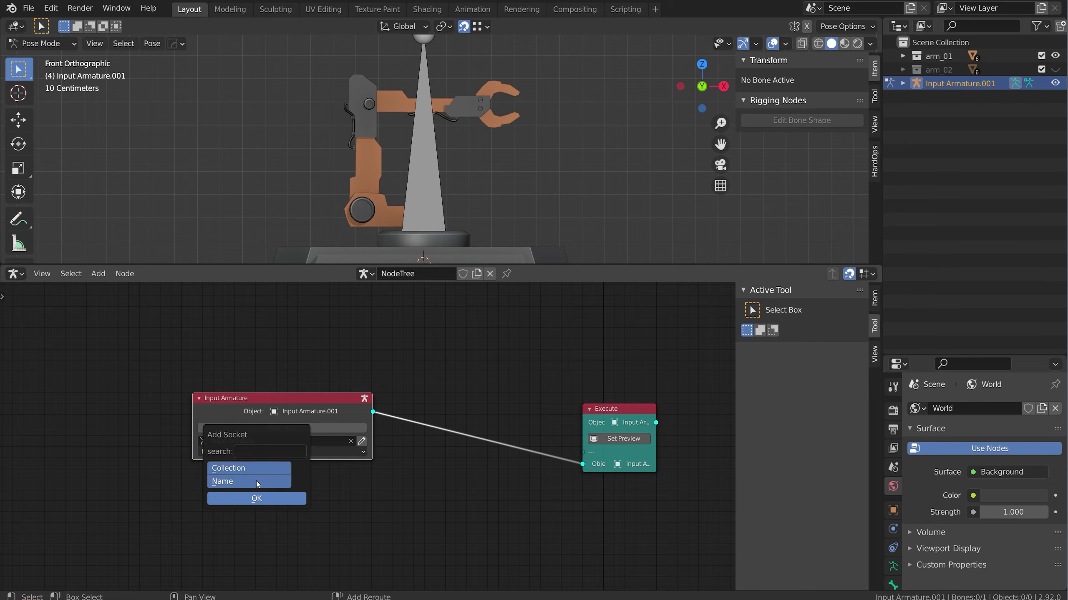
{"action": "left_click", "coordinate": [271, 500]}
- Set the Input Armature node's Name to arm_rig_01 and its Collection to rig
{"action": "left_click", "coordinate": [285, 456]}
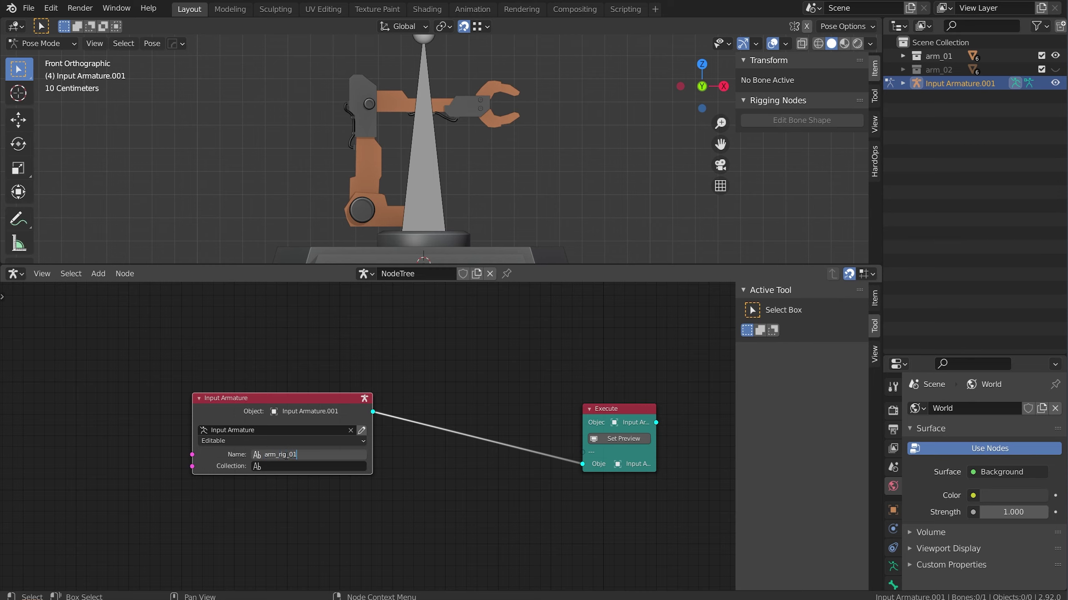
{"action": "type", "text": "arm_rig_01"}
{"action": "key", "text": "Tab"}
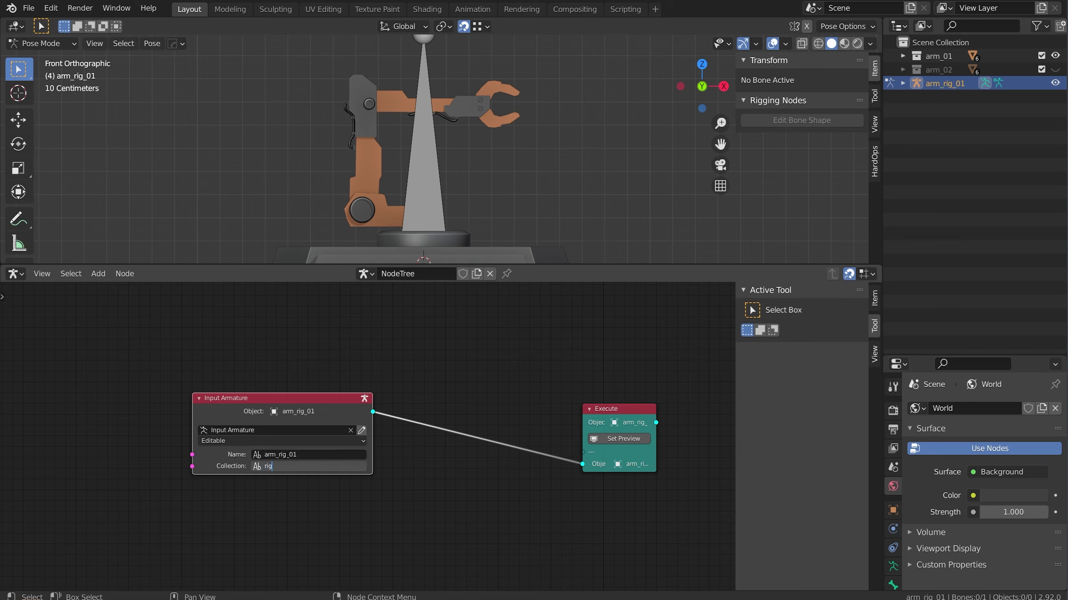
{"action": "type", "text": "rig"}
{"action": "key", "text": "Return"}
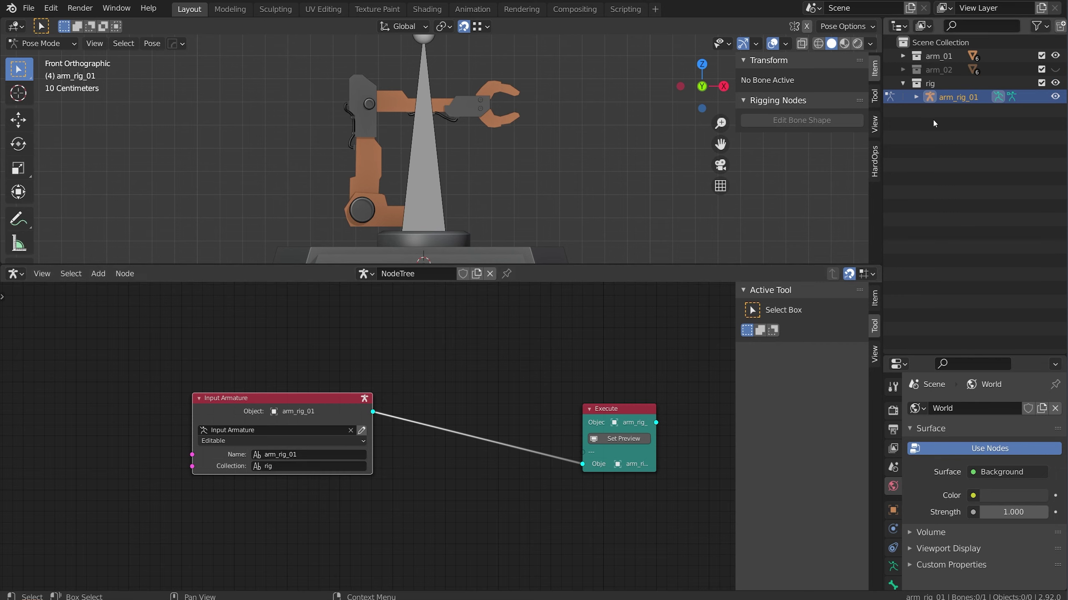
- Move the Execute node farther from the Input Armature node and open the input armature for editing
{"action": "left_click_drag", "start_coordinate": [638, 404], "coordinate": [701, 393]}
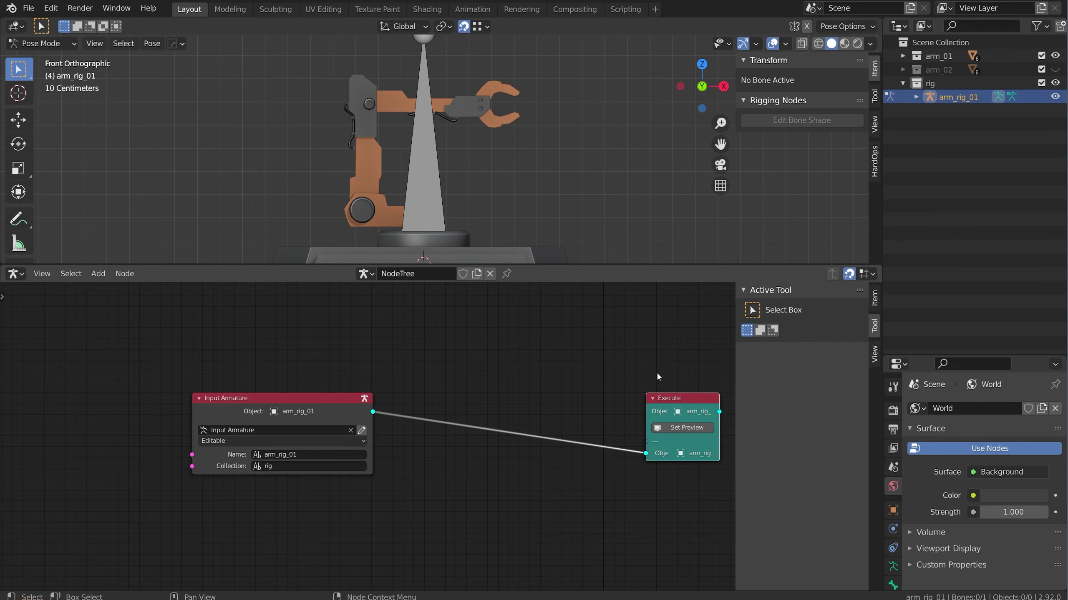
{"action": "scroll", "coordinate": [445, 180], "scroll_direction": "down", "scroll_amount": 4}
{"action": "scroll", "coordinate": [425, 197], "scroll_direction": "up", "scroll_amount": 3}
{"action": "mouse_move", "coordinate": [440, 176]}
{"action": "middle_mouse_down", "text": "shift"}
{"action": "mouse_move", "coordinate": [426, 196]}
{"action": "mouse_move", "coordinate": [443, 163]}
{"action": "mouse_move", "coordinate": [430, 190]}
{"action": "middle_mouse_up", "text": "shift"}
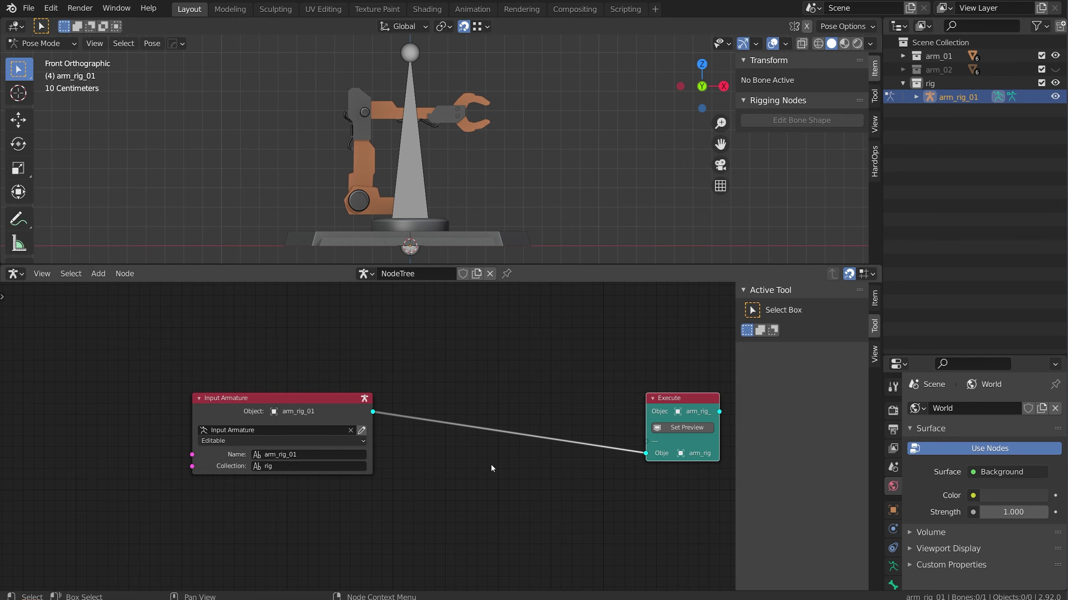
{"action": "scroll", "coordinate": [298, 398], "scroll_direction": "up", "scroll_amount": 5}
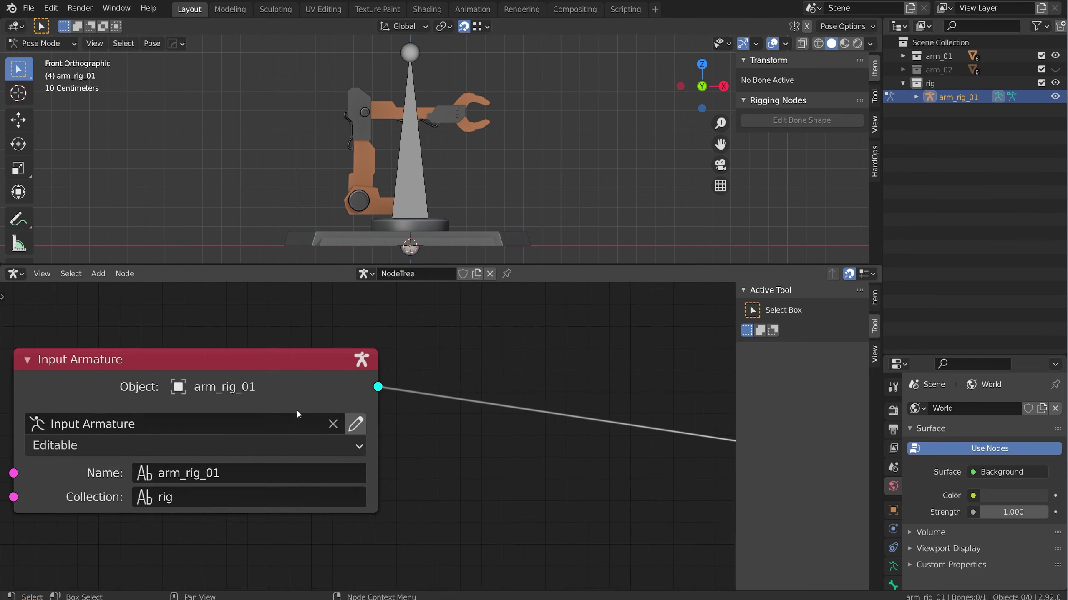
{"action": "left_click", "coordinate": [494, 405]}
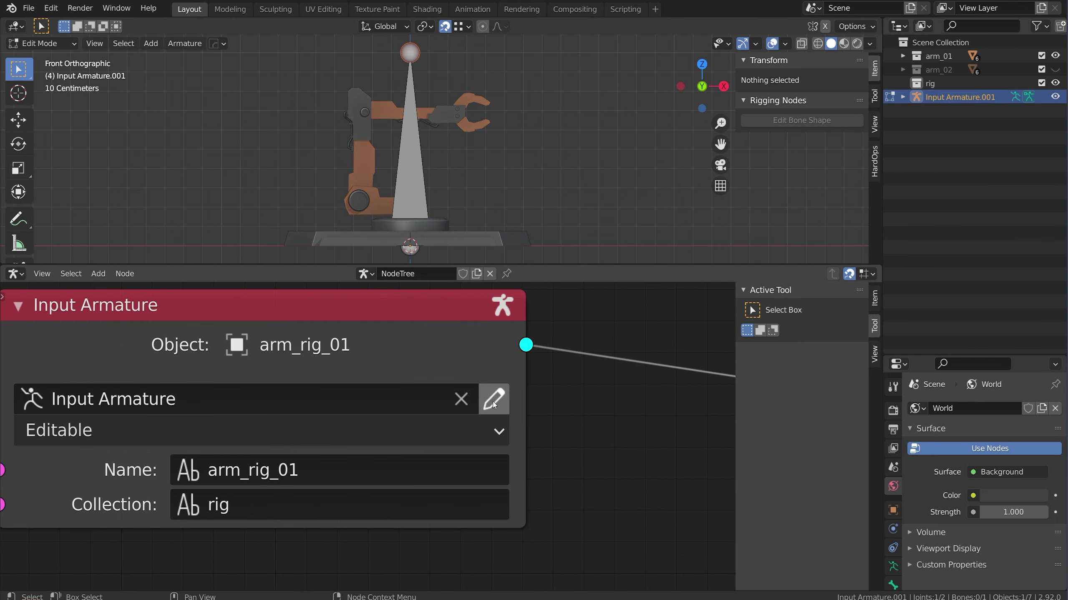
- Scale the default bone down to about 0.41 m long and place it upright just above the robot's turntable
{"action": "key", "text": "s"}
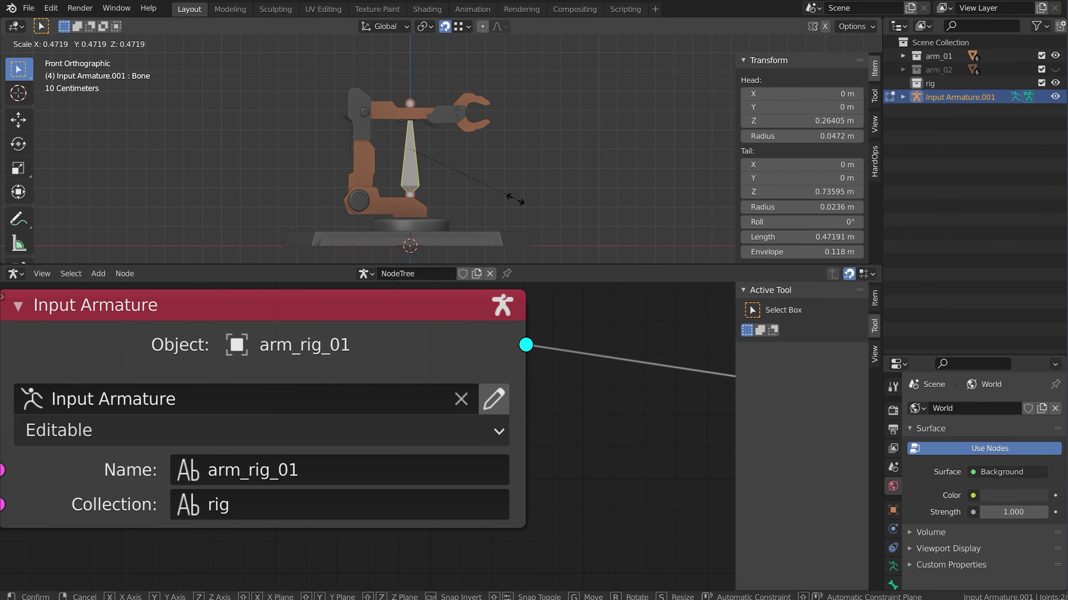
{"action": "left_click", "coordinate": [510, 166]}
{"action": "key", "text": "g"}
{"action": "left_click", "coordinate": [410, 138]}
{"action": "left_click", "coordinate": [410, 137]}
{"action": "middle_click_drag", "start_coordinate": [376, 192], "coordinate": [393, 173], "text": "shift"}
{"action": "scroll", "coordinate": [393, 173], "scroll_direction": "up", "scroll_amount": 1}
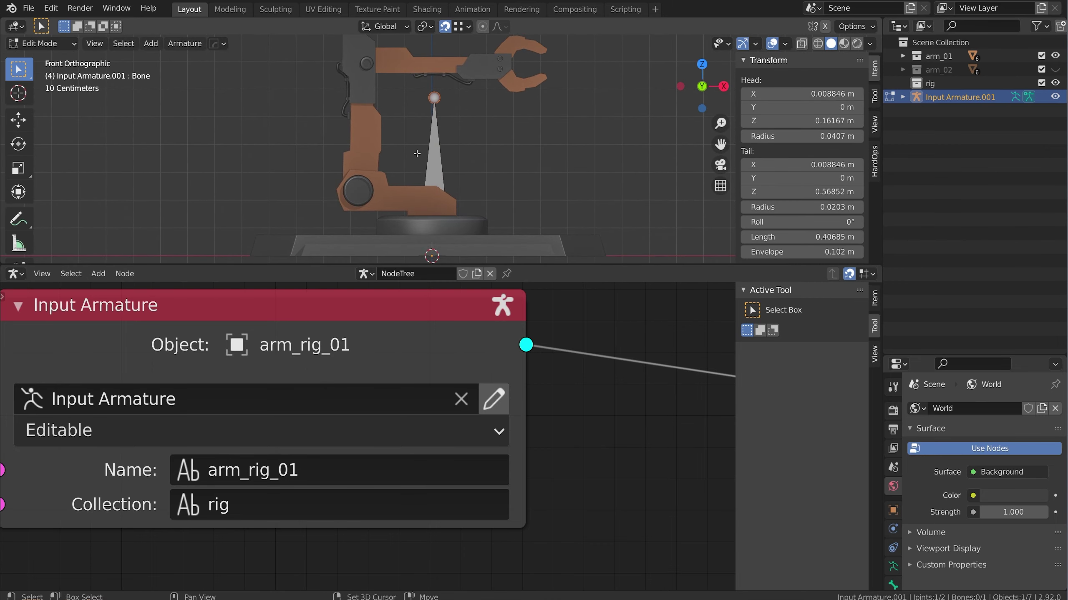
- With X-ray on and snapping off, move the base bone's tail so the bone lies horizontal, about 0.34 m long
{"action": "key", "text": "alt+z"}
{"action": "key", "text": "alt+z"}
{"action": "key", "text": "alt+z"}
{"action": "scroll", "coordinate": [425, 147], "scroll_direction": "up", "scroll_amount": 1}
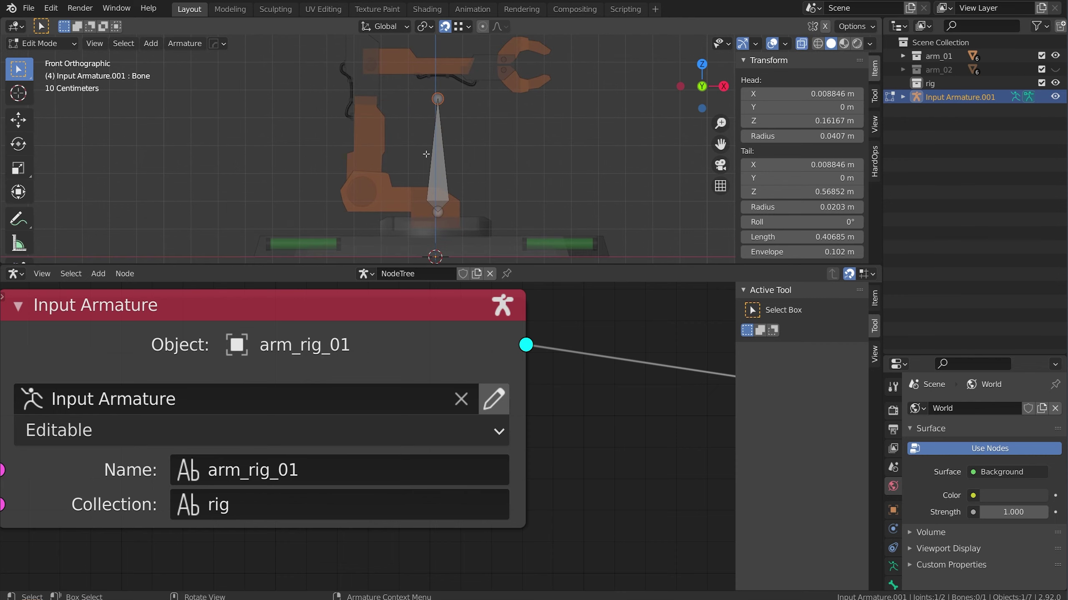
{"action": "key", "text": "g"}
{"action": "right_click", "coordinate": [364, 186]}
{"action": "key", "text": "g"}
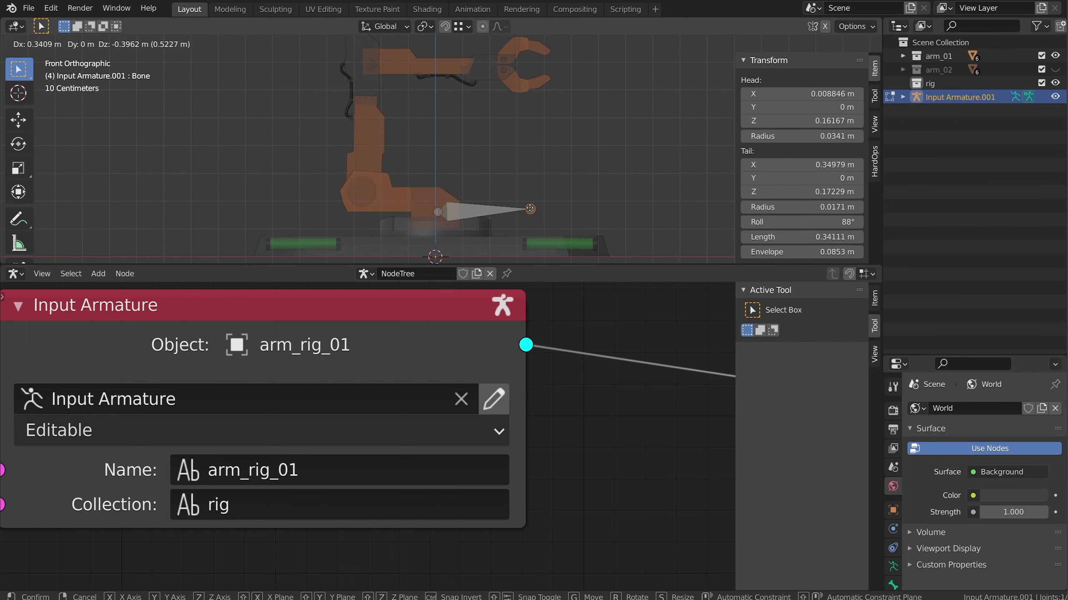
{"action": "left_click", "coordinate": [531, 211]}
- Duplicate the base bone to the lower arm pivot and place its tail at the upper joint, about 0.45 m long
{"action": "key", "text": "shift+d"}
{"action": "left_click", "coordinate": [457, 191]}
{"action": "left_click", "coordinate": [456, 191]}
{"action": "key", "text": "g"}
{"action": "left_click", "coordinate": [369, 67]}
{"action": "middle_click_drag", "start_coordinate": [367, 71], "coordinate": [333, 89], "text": "shift"}
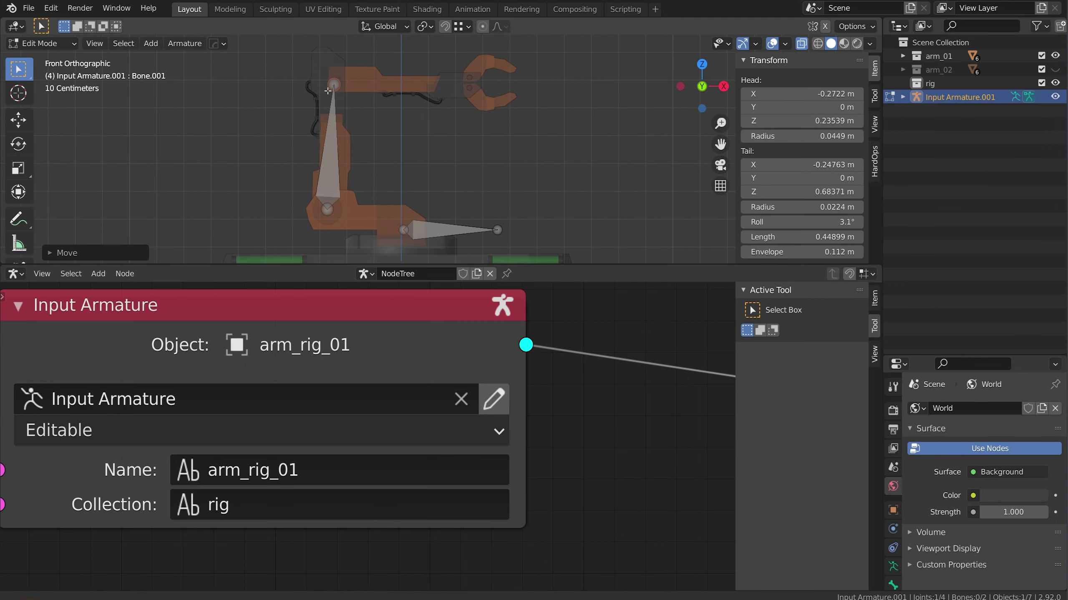
- Extrude a forearm bone about 0.46 m long from the upper joint to the wrist
{"action": "key", "text": "e"}
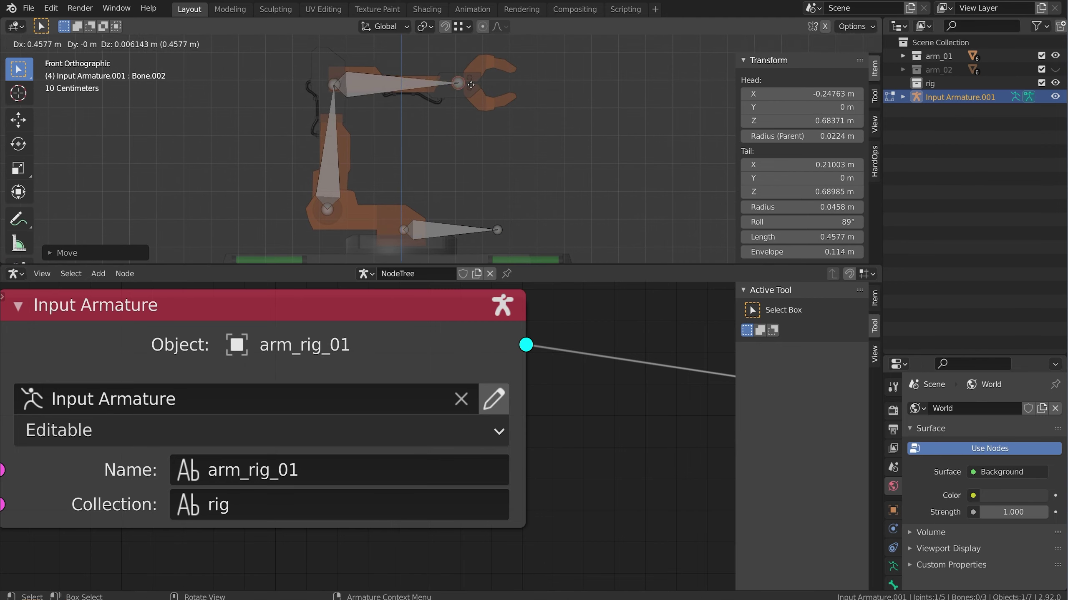
{"action": "left_click", "coordinate": [463, 87]}
{"action": "key", "text": "KP_Decimal"}
- Build the upper claw's two-bone chain from a scaled-down forearm bone copy at the claw pivot, extruding the second bone to the tip
{"action": "left_click", "coordinate": [309, 157]}
{"action": "key", "text": "shift+d"}
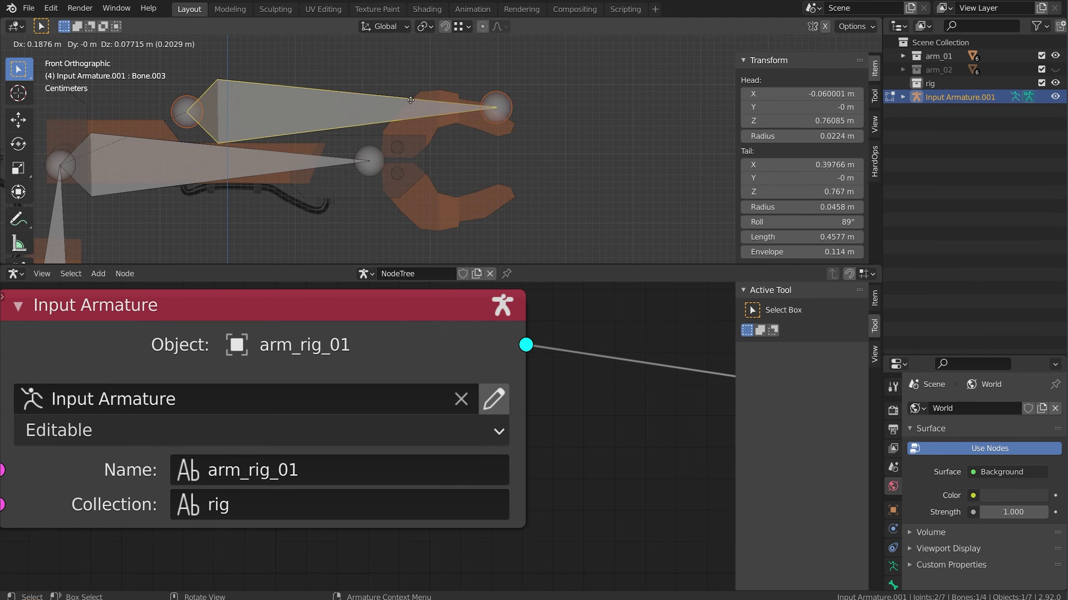
{"action": "left_click", "coordinate": [634, 113]}
{"action": "key", "text": "s"}
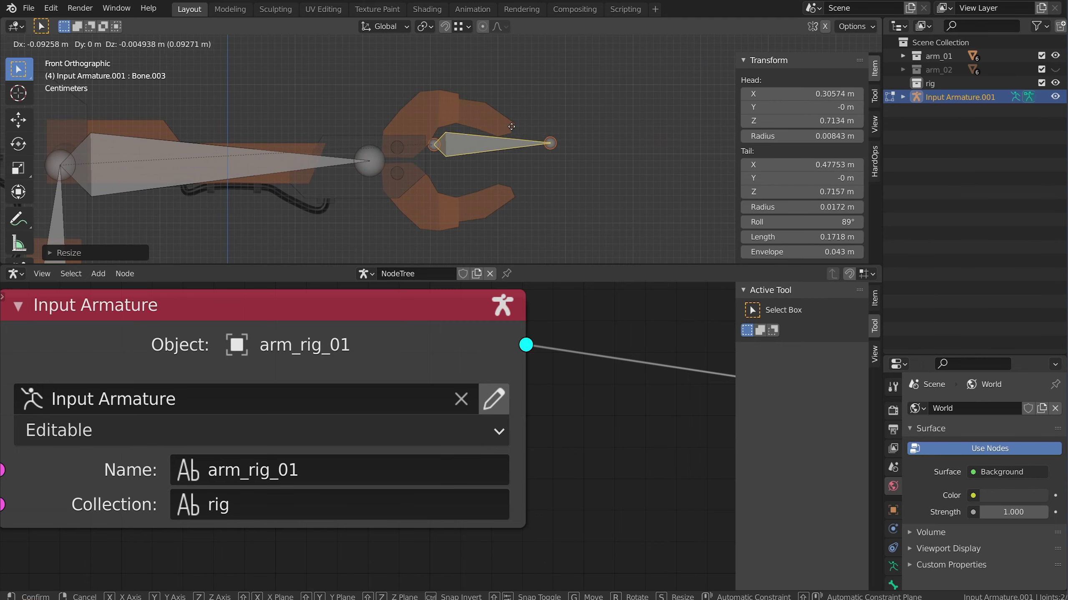
{"action": "left_click", "coordinate": [520, 149]}
{"action": "left_click", "coordinate": [514, 147]}
{"action": "key", "text": "g"}
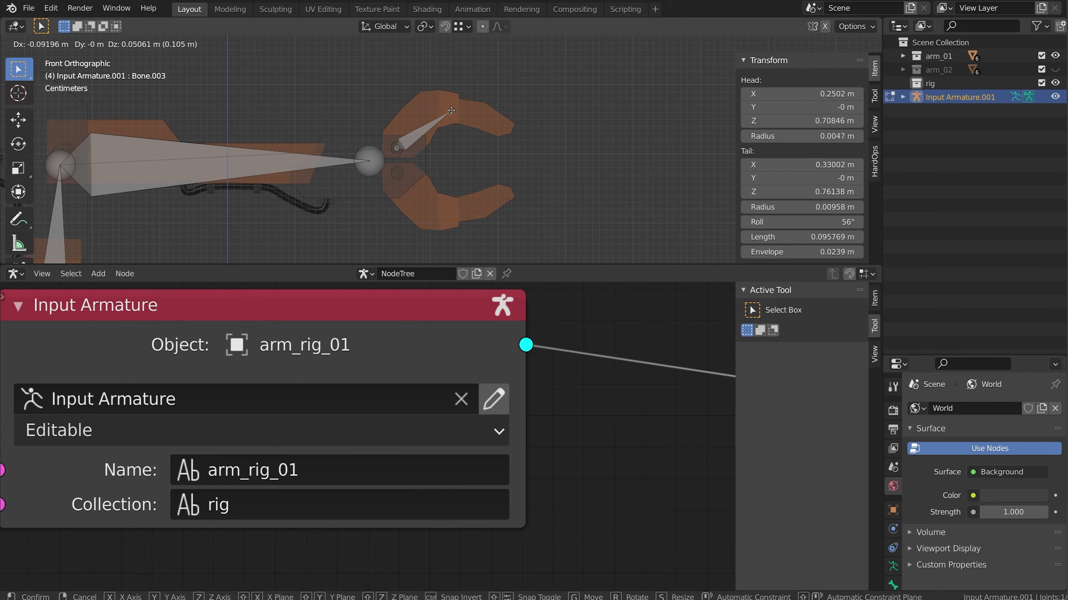
{"action": "left_click", "coordinate": [451, 110]}
{"action": "key", "text": "e"}
{"action": "left_click", "coordinate": [509, 129]}
- Duplicate the upper claw's first bone onto the lower claw, aim it at the claw's bend, and extrude a second bone to the tip
{"action": "left_click", "coordinate": [422, 131]}
{"action": "key", "text": "shift+d"}
{"action": "left_click", "coordinate": [430, 144]}
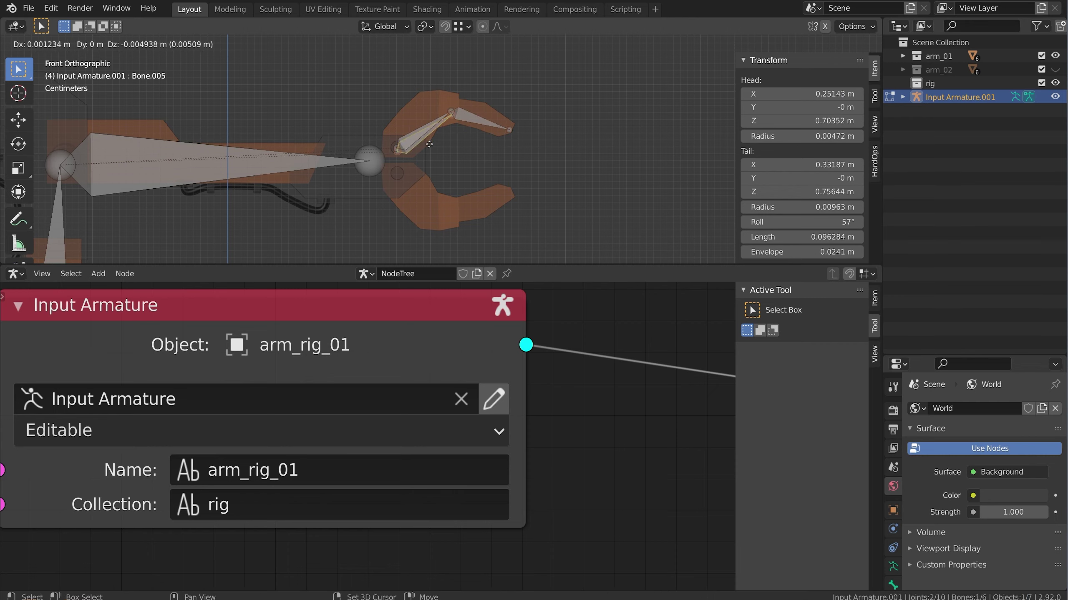
{"action": "left_click", "coordinate": [430, 163]}
{"action": "left_click", "coordinate": [456, 159]}
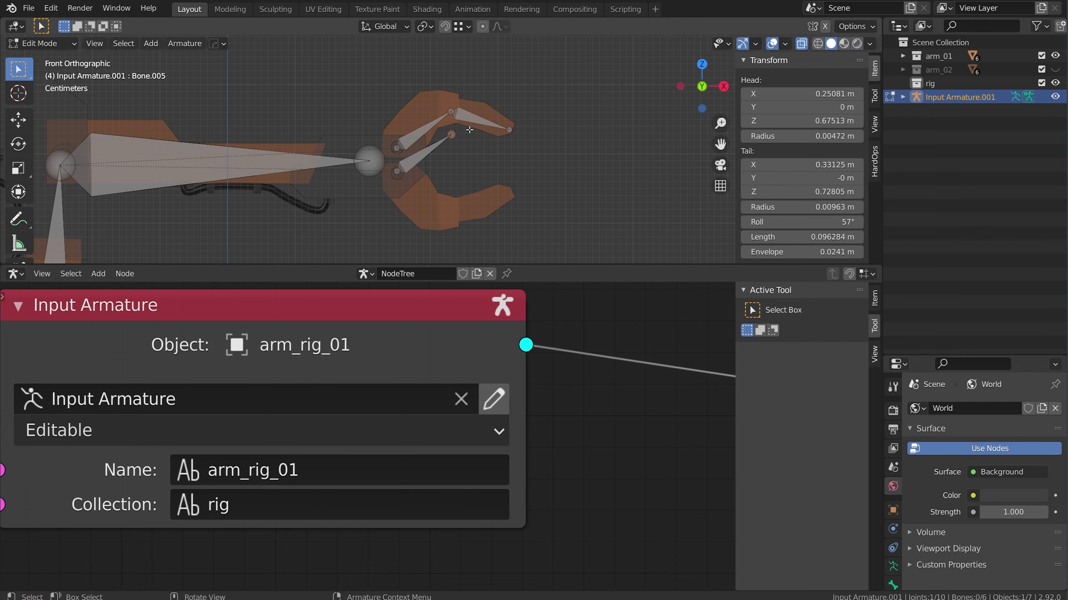
{"action": "key", "text": "g"}
{"action": "left_click", "coordinate": [471, 210]}
{"action": "key", "text": "e"}
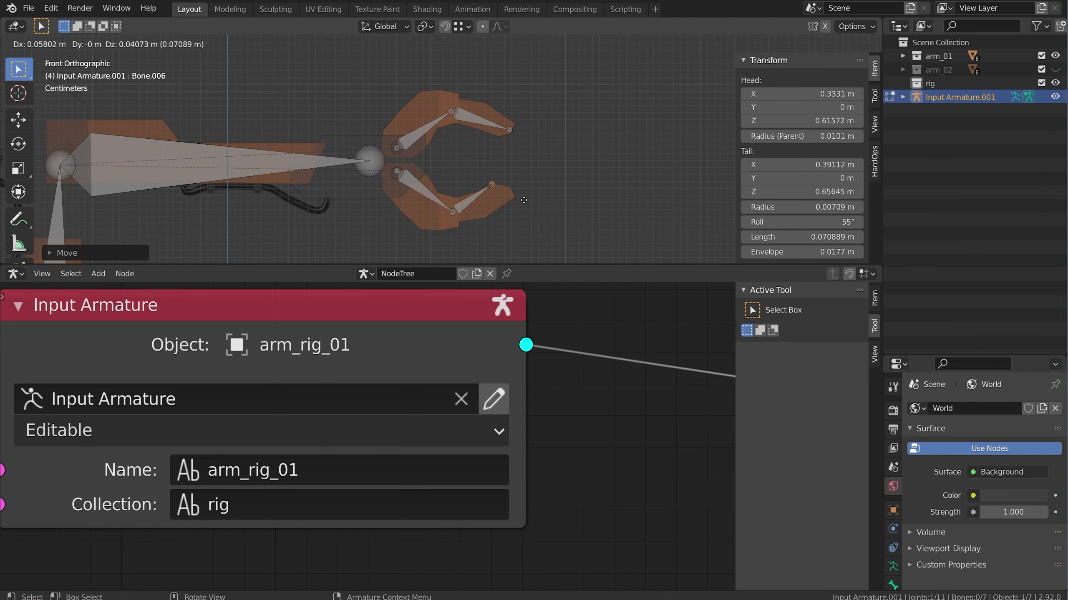
{"action": "left_click", "coordinate": [513, 192]}
- Parent the first bone of each claw to the forearm bone
{"action": "left_click", "coordinate": [263, 171]}
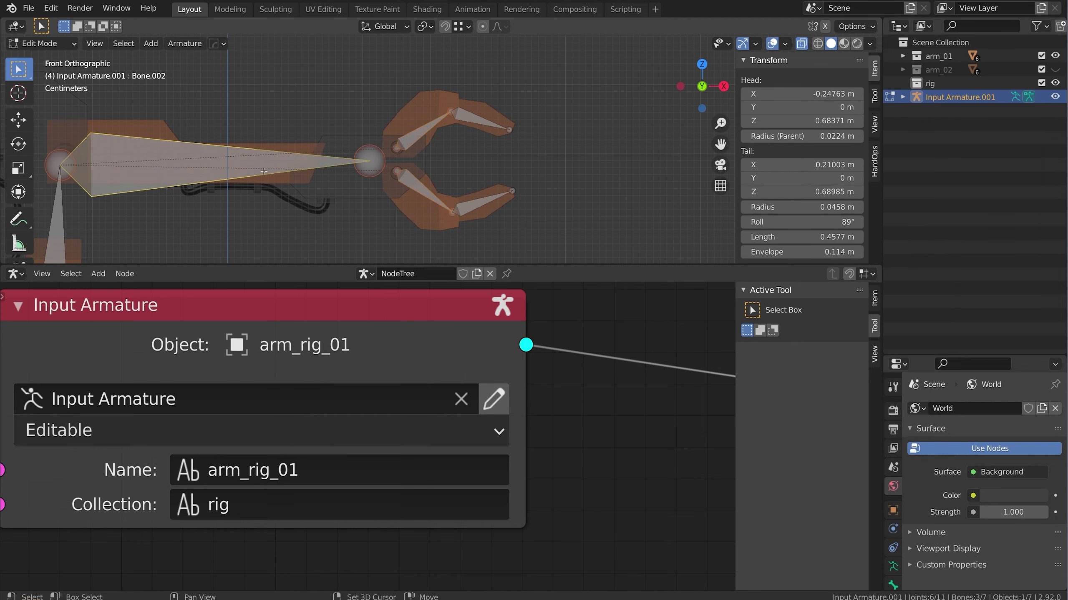
{"action": "key", "text": "ctrl+p"}
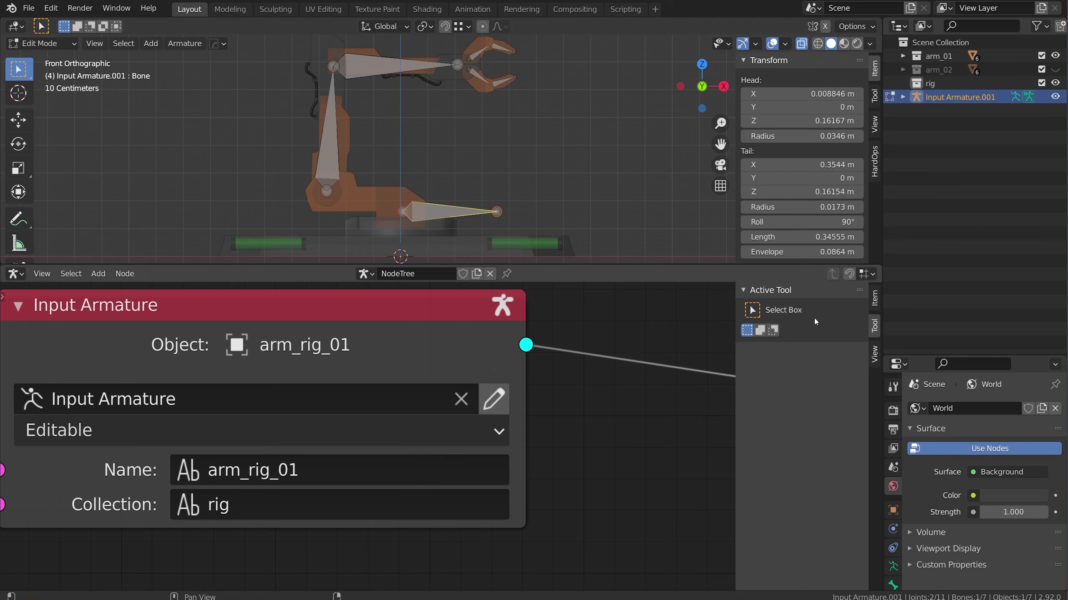
- Rename the base bone arm_base.001
{"action": "left_click", "coordinate": [893, 585]}
{"action": "left_click", "coordinate": [967, 408]}
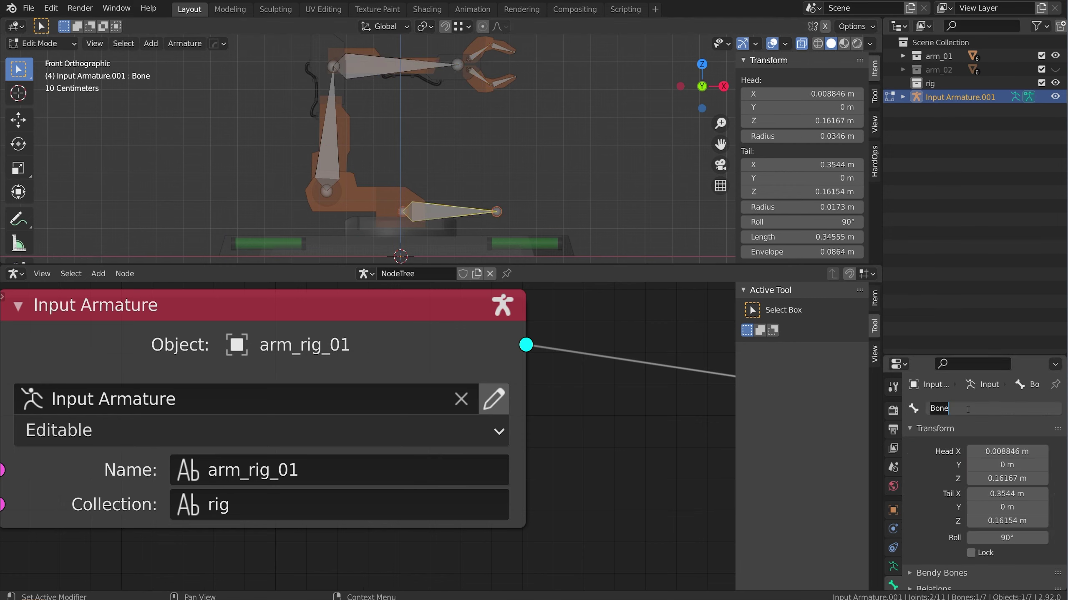
{"action": "type", "text": "arm_base.001"}
{"action": "key", "text": "Return"}
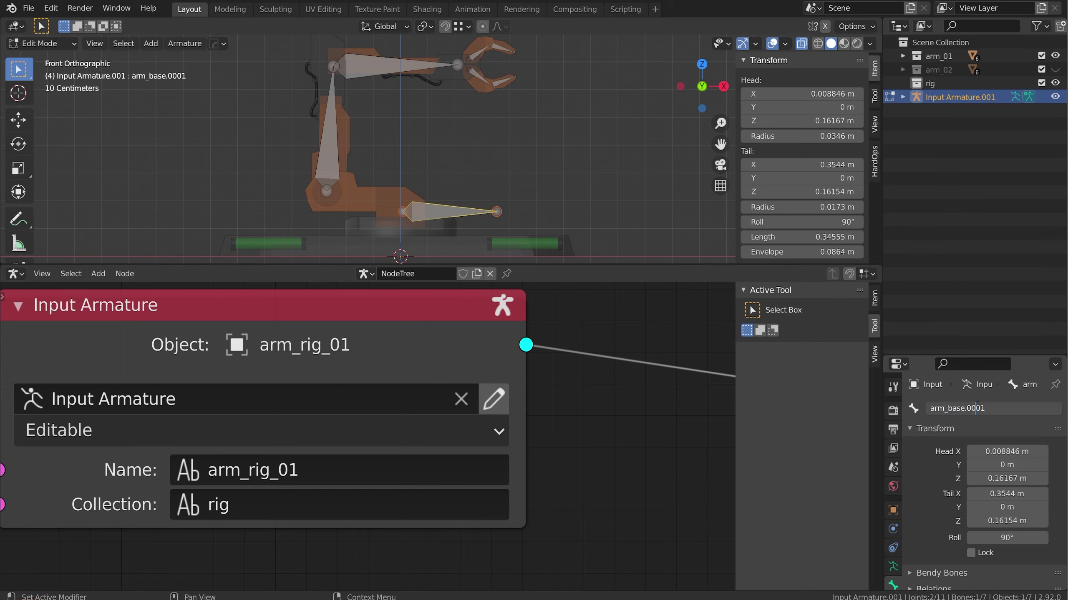
- Rename the lower arm bone arm.001 and the forearm bone arm.002
{"action": "left_click", "coordinate": [326, 156]}
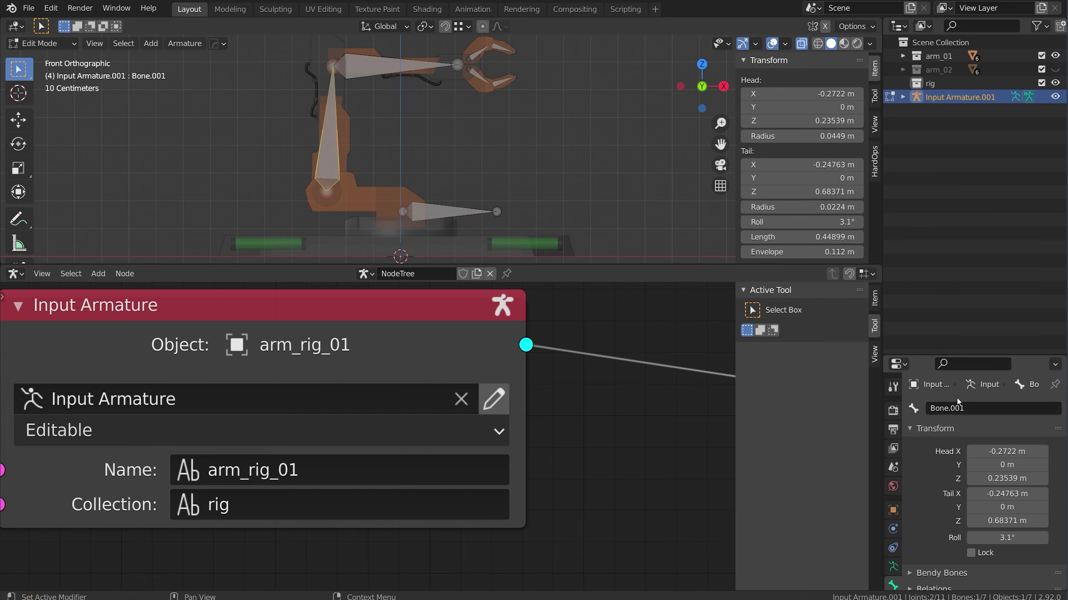
{"action": "left_click", "coordinate": [962, 408]}
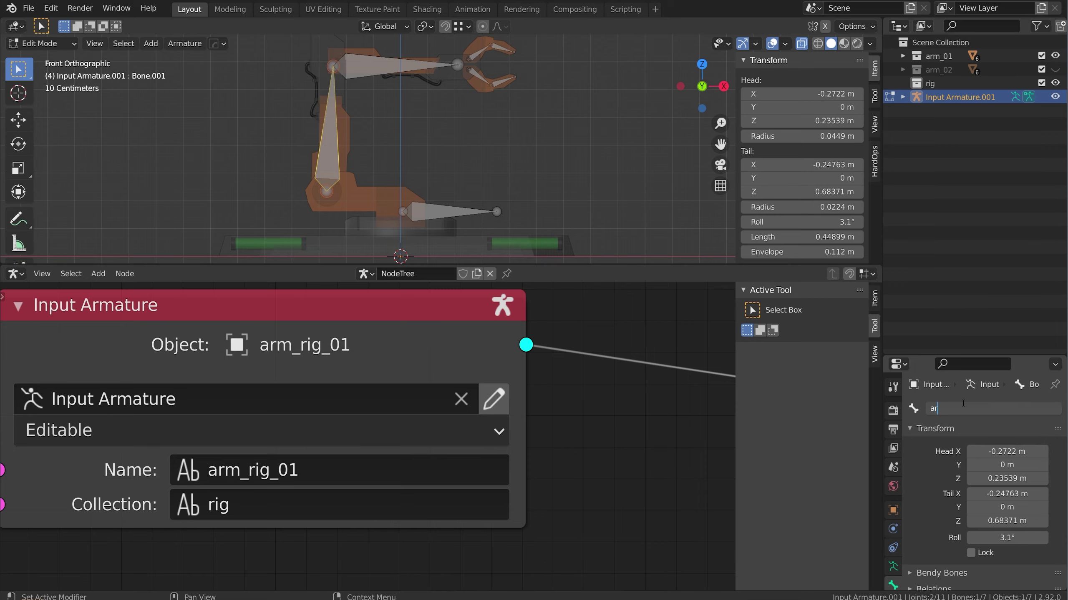
{"action": "type", "text": "arm.001"}
{"action": "key", "text": "Return"}
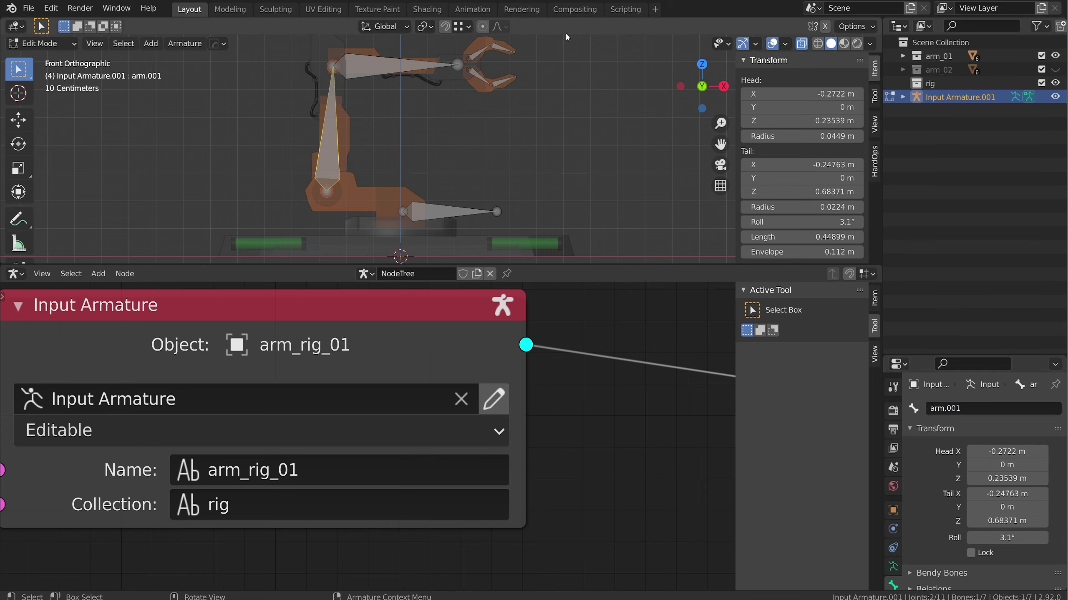
{"action": "middle_click_drag", "start_coordinate": [421, 148], "coordinate": [468, 171], "text": "shift"}
{"action": "key", "text": "ctrl+c"}
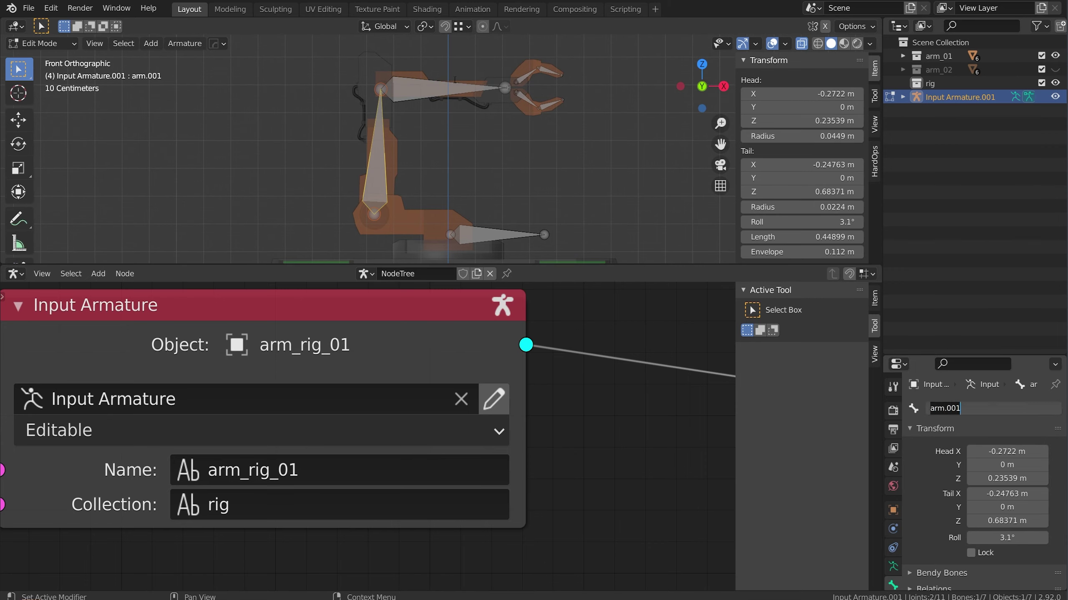
{"action": "left_click", "coordinate": [441, 89]}
{"action": "key", "text": "ctrl+v"}
- Rename the upper claw's first bone finger_top.001 and reuse that name for the claw's second bone
{"action": "scroll", "coordinate": [530, 74], "scroll_direction": "up", "scroll_amount": 7}
{"action": "middle_click_drag", "start_coordinate": [531, 74], "coordinate": [461, 123], "text": "shift"}
{"action": "left_click", "coordinate": [446, 121]}
{"action": "left_click", "coordinate": [974, 408]}
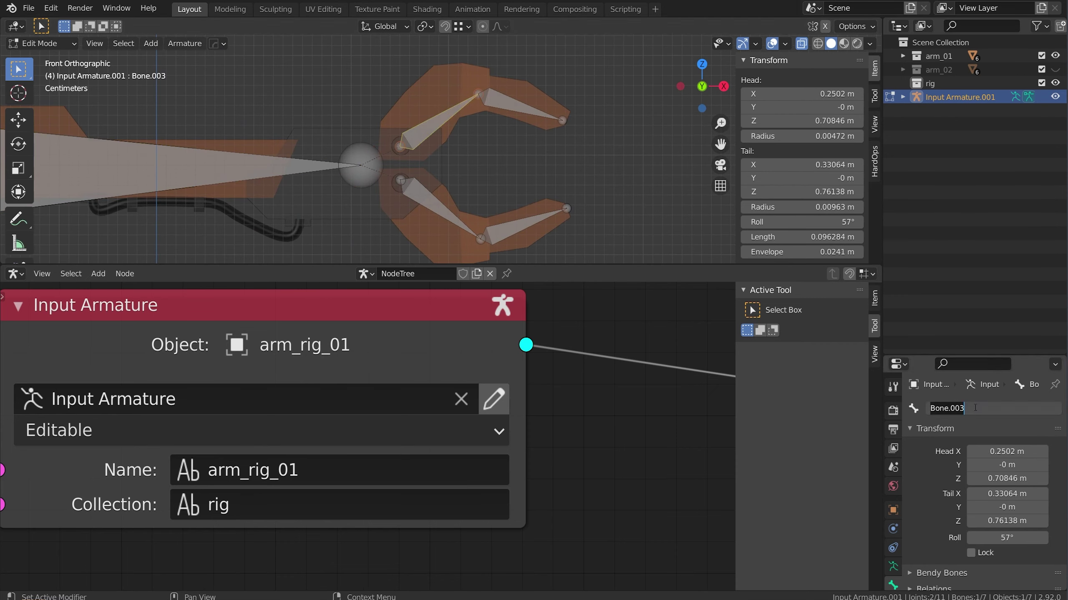
{"action": "type", "text": "finger_"}
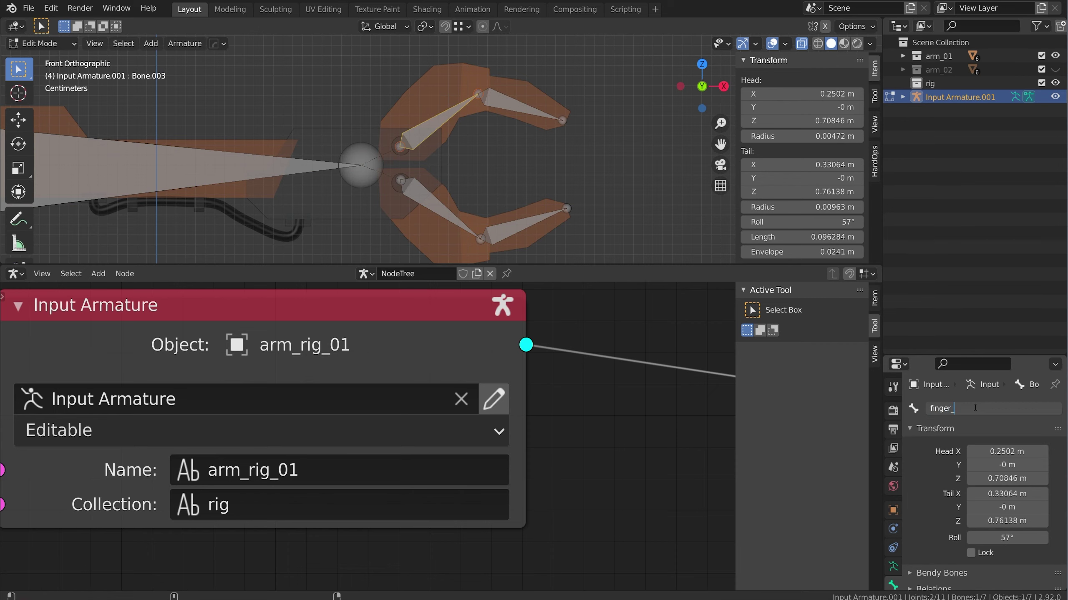
{"action": "type", "text": "top.001"}
{"action": "key", "text": "Return"}
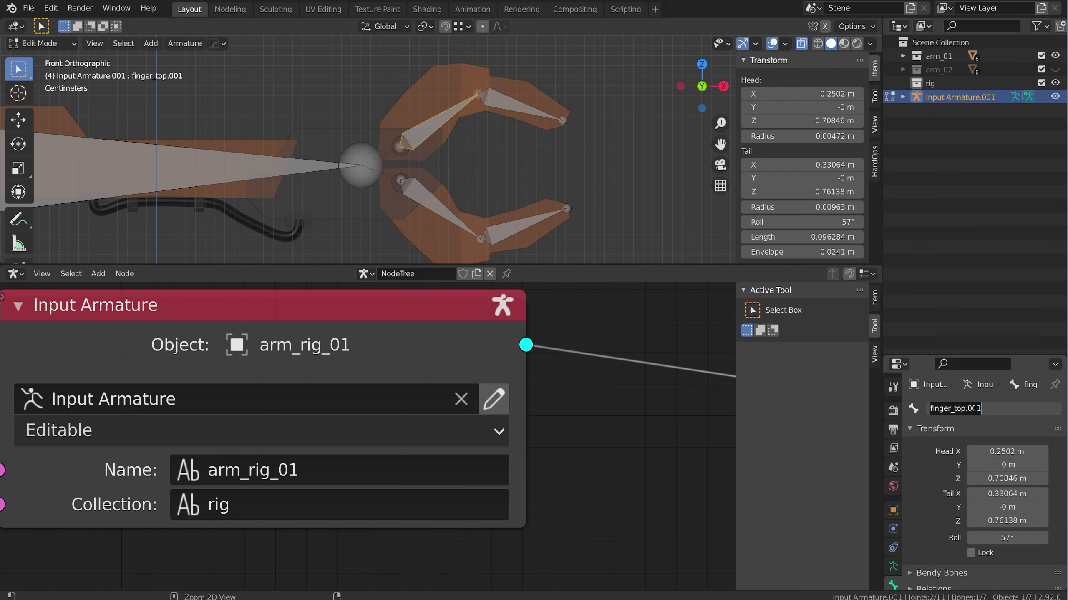
{"action": "left_click", "coordinate": [524, 108]}
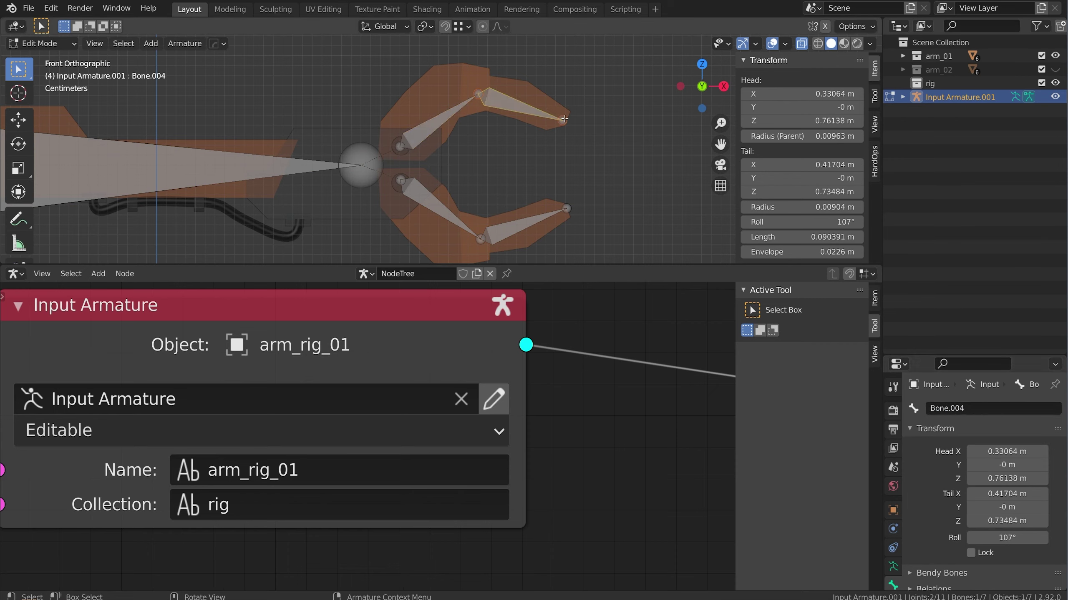
{"action": "left_click", "coordinate": [982, 412]}
{"action": "key", "text": "Return"}
- Rename the lower claw's first bone finger_bottom.001 and copy its name
{"action": "left_click", "coordinate": [437, 206]}
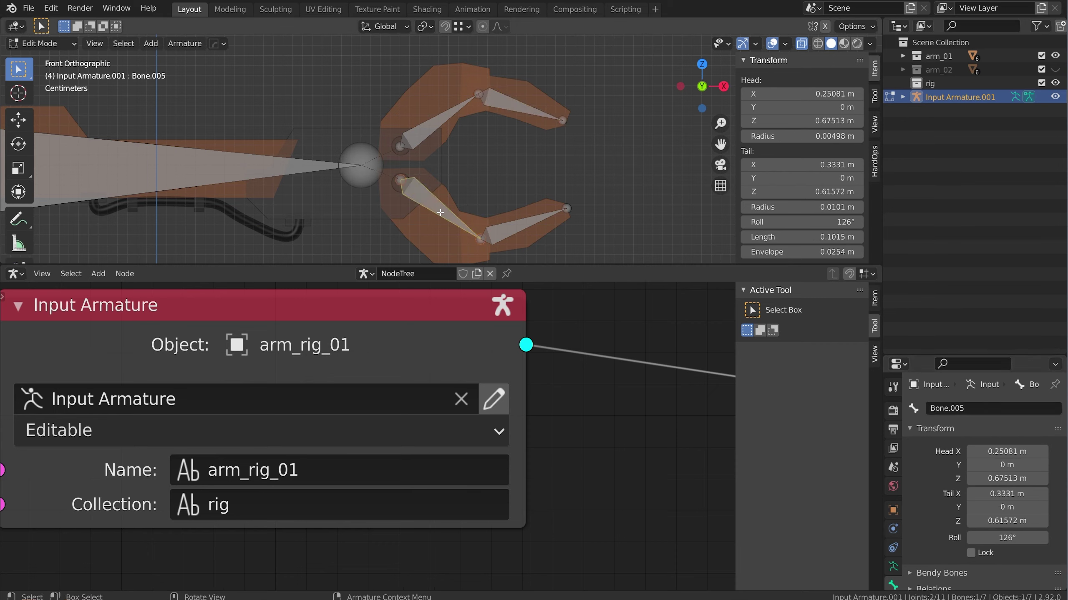
{"action": "left_click", "coordinate": [966, 408]}
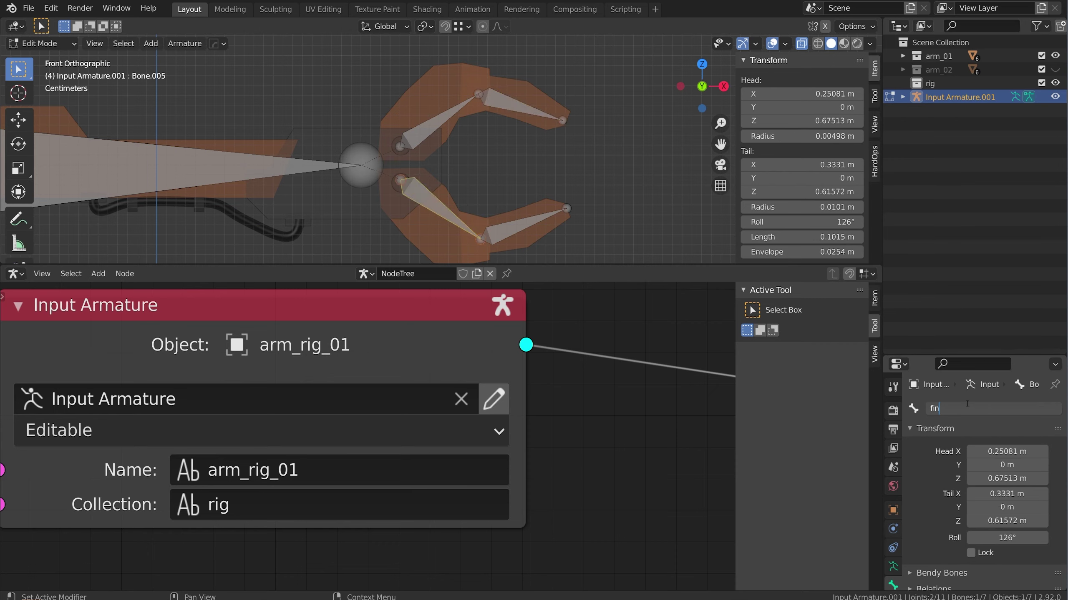
{"action": "type", "text": "finger_bottom.00"}
{"action": "key", "text": "Return"}
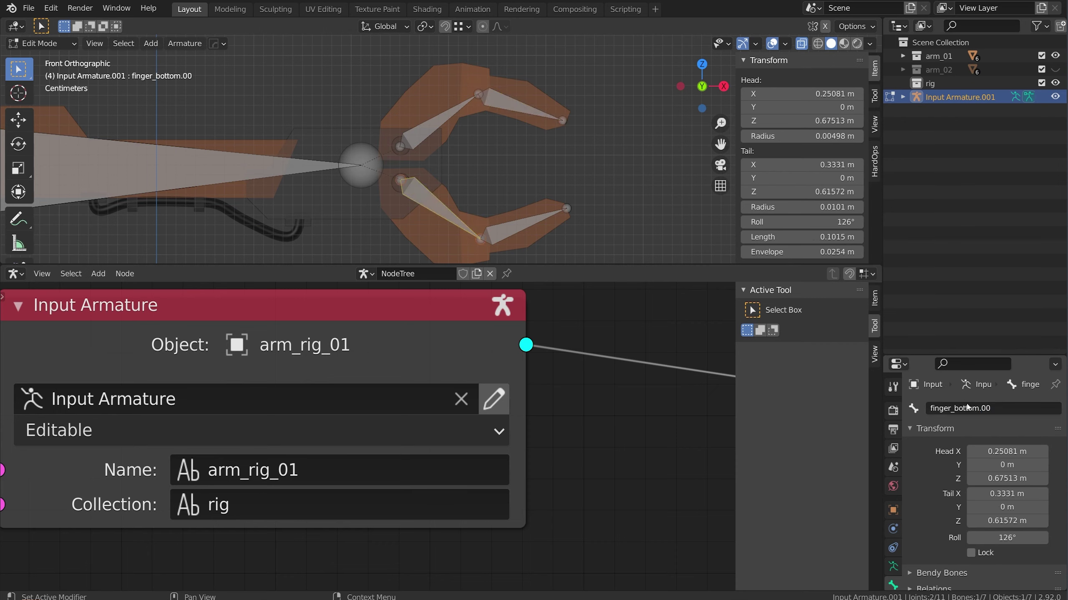
{"action": "left_click", "coordinate": [1025, 412]}
{"action": "key", "text": "Return"}
{"action": "left_click", "coordinate": [1026, 410]}
{"action": "key", "text": "ctrl+c"}
{"action": "key", "text": "Return"}
- Rename the lower claw's second bone finger_bottom.002 using the copied name
{"action": "left_click", "coordinate": [517, 227]}
{"action": "left_click", "coordinate": [974, 412]}
{"action": "key", "text": "ctrl+v"}
{"action": "key", "text": "Return"}
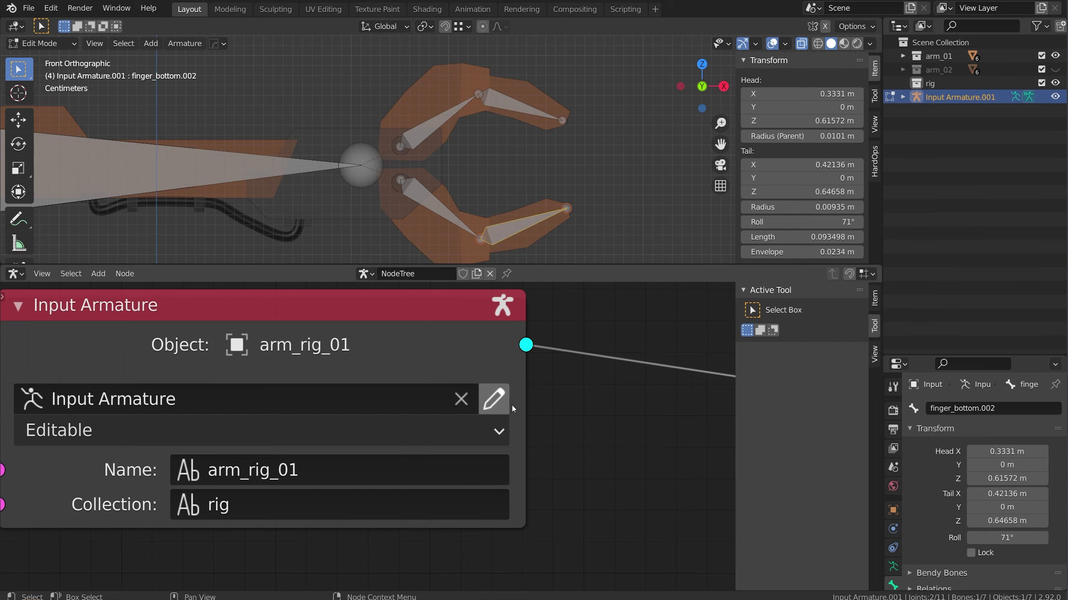
- Switch the armature to Object Mode and check the origins of the base, lower arm and bottom claw meshes
{"action": "scroll", "coordinate": [459, 173], "scroll_direction": "down", "scroll_amount": 6}
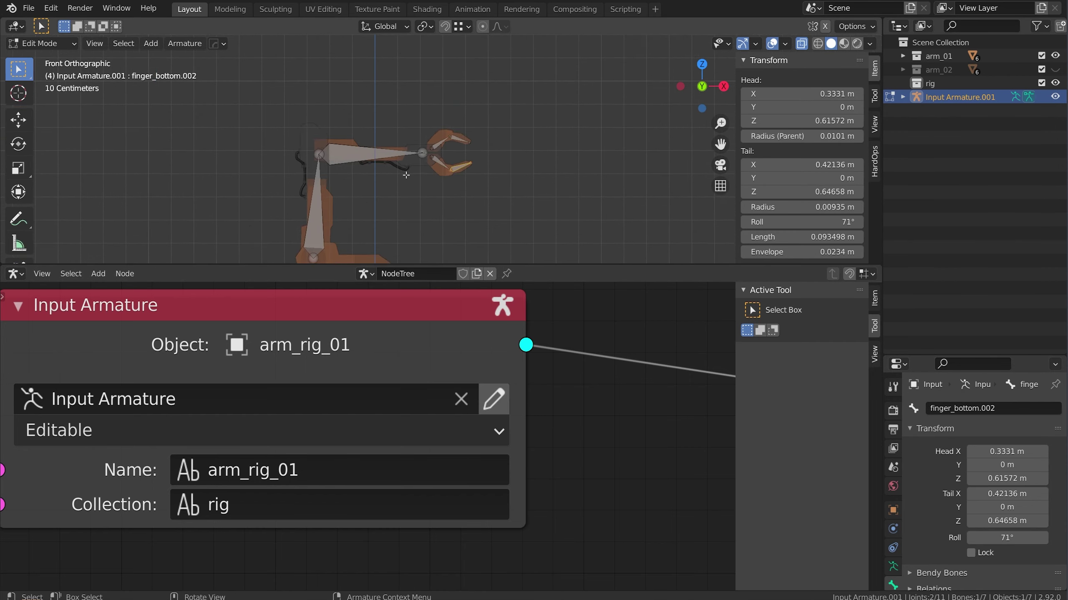
{"action": "middle_click_drag", "start_coordinate": [459, 173], "coordinate": [467, 63], "text": "shift"}
{"action": "scroll", "coordinate": [408, 122], "scroll_direction": "down", "scroll_amount": 1}
{"action": "left_click", "coordinate": [408, 122]}
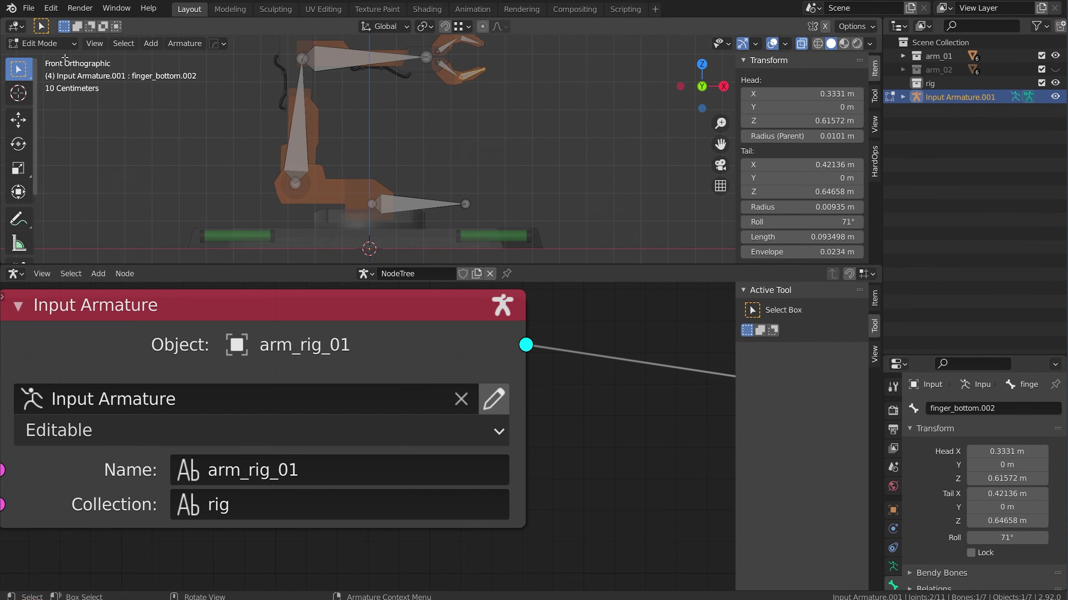
{"action": "left_click", "coordinate": [54, 44]}
{"action": "left_click", "coordinate": [46, 60]}
{"action": "left_click", "coordinate": [335, 219]}
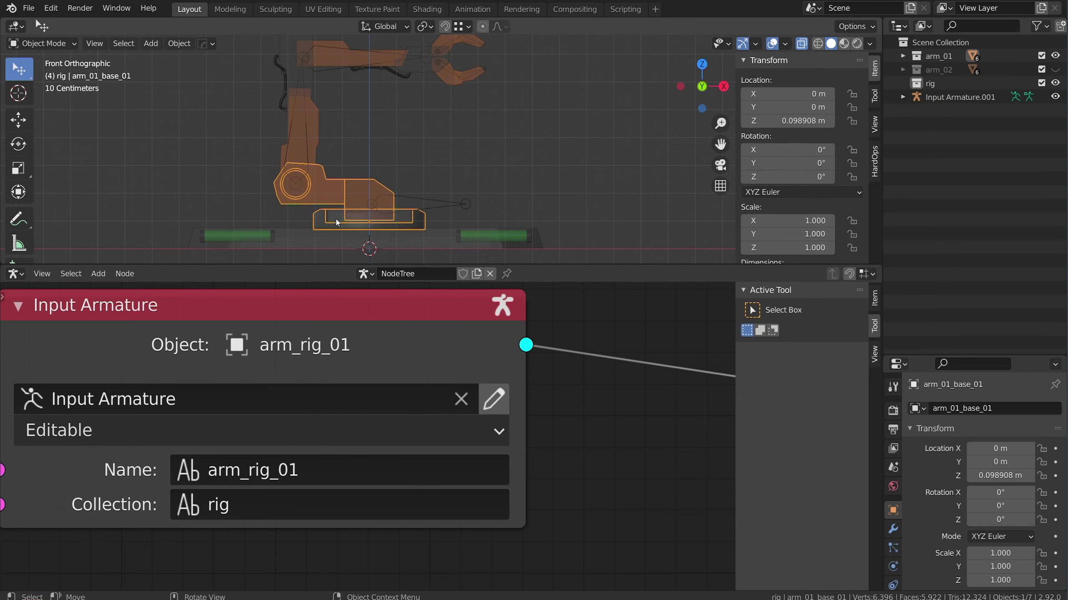
{"action": "scroll", "coordinate": [372, 193], "scroll_direction": "up", "scroll_amount": 5}
{"action": "scroll", "coordinate": [377, 165], "scroll_direction": "down", "scroll_amount": 5}
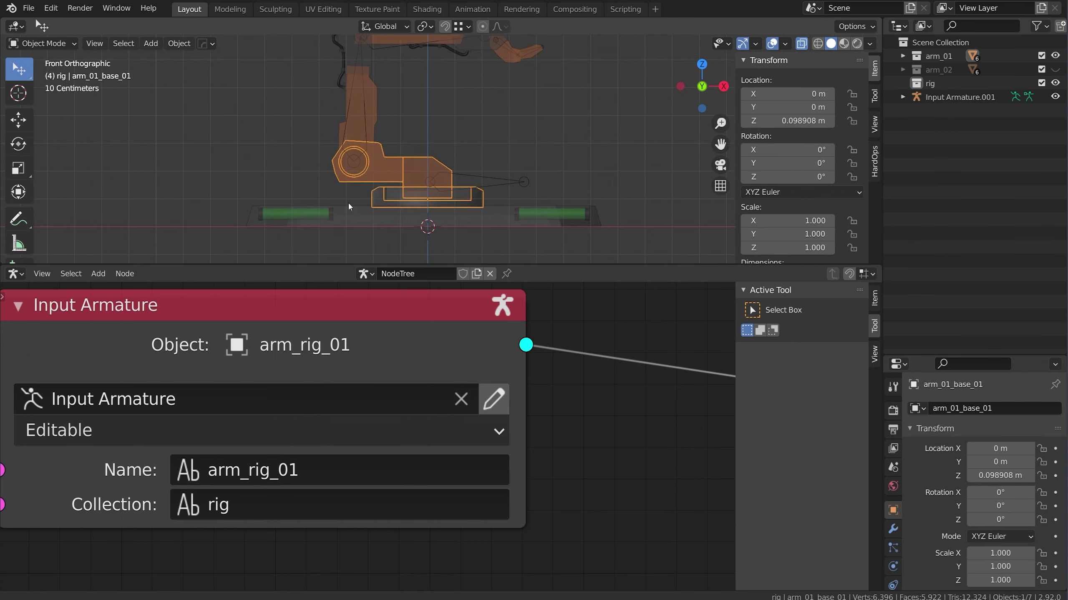
{"action": "left_click", "coordinate": [371, 103]}
{"action": "left_click", "coordinate": [504, 58]}
{"action": "left_click", "coordinate": [504, 59]}
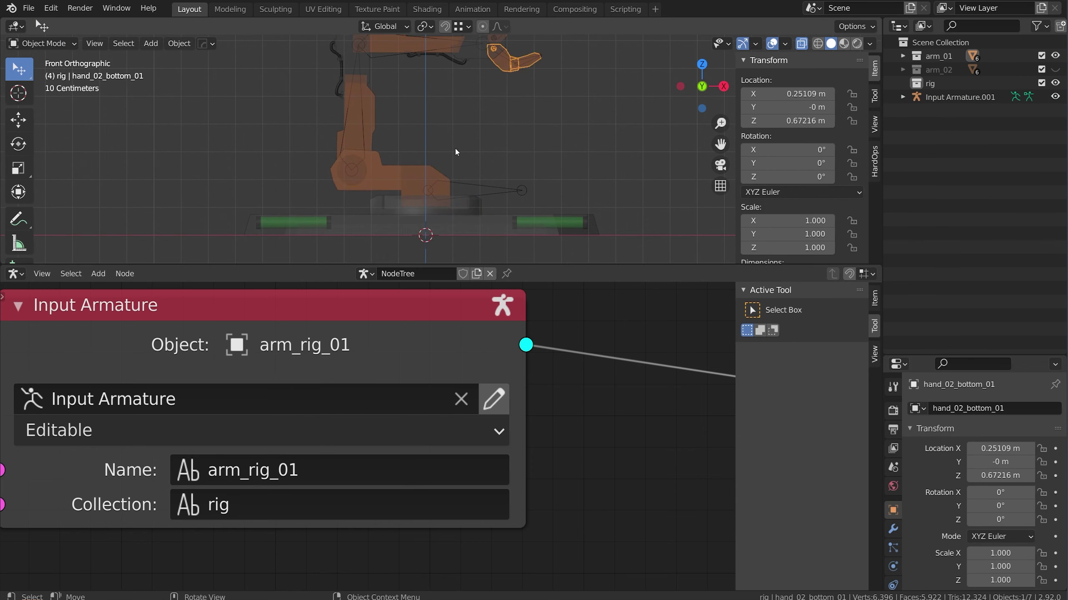
- Snap the 3D cursor to the origin of the base mesh arm_01_base_01
{"action": "left_click", "coordinate": [410, 206]}
{"action": "scroll", "coordinate": [382, 211], "scroll_direction": "up", "scroll_amount": 2}
{"action": "key", "text": "shift+a"}
{"action": "key", "text": "Escape"}
{"action": "key", "text": "shift+s"}
{"action": "left_click", "coordinate": [466, 207]}
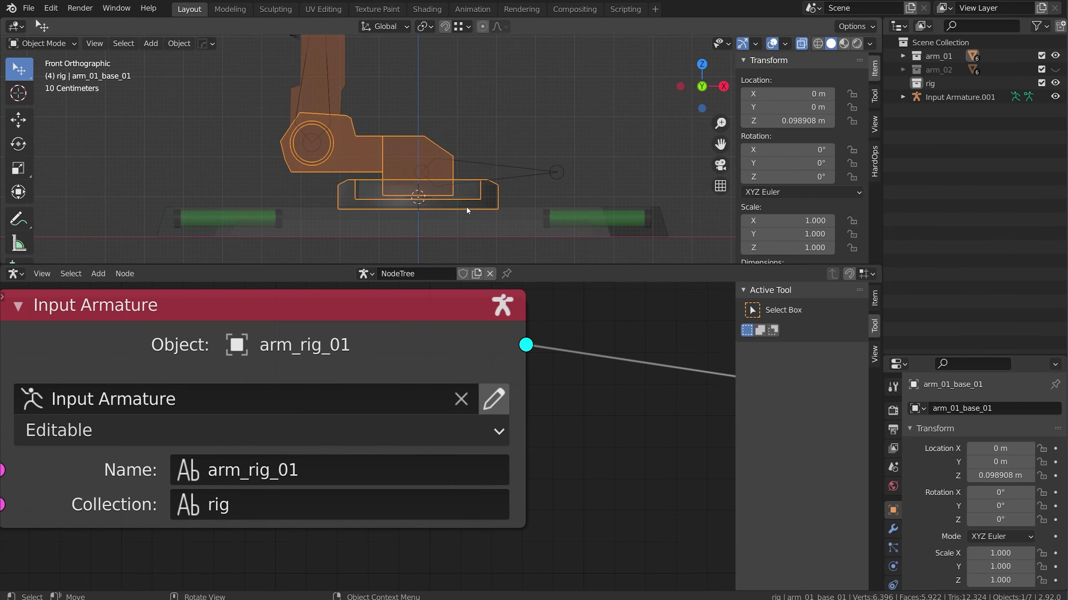
- Edit the input armature and snap the arm_base.001 bone to the 3D cursor
{"action": "left_click", "coordinate": [518, 163]}
{"action": "left_click", "coordinate": [494, 398]}
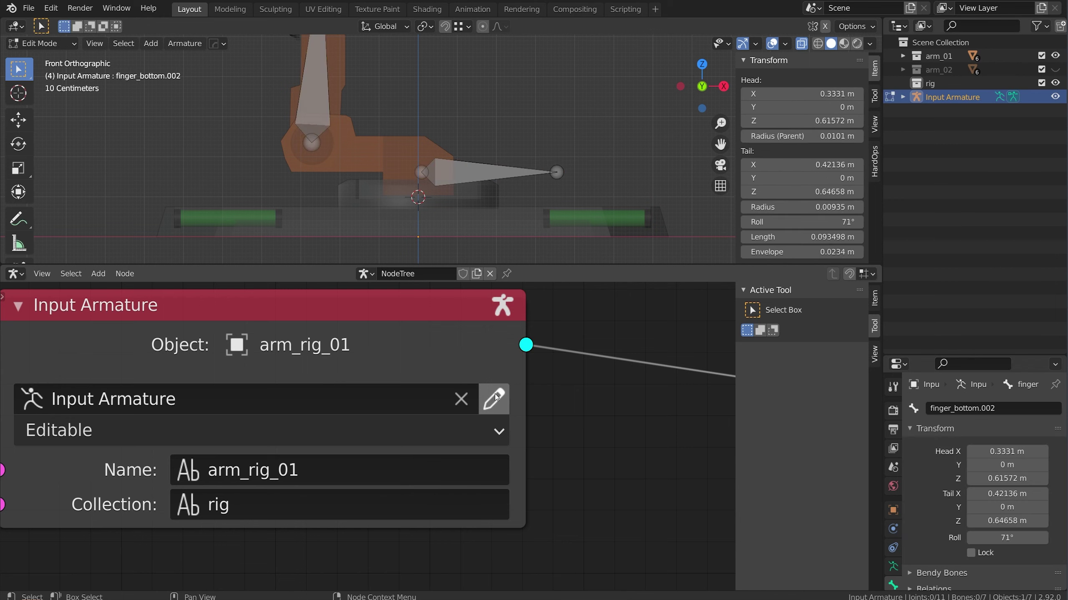
{"action": "left_click", "coordinate": [486, 163]}
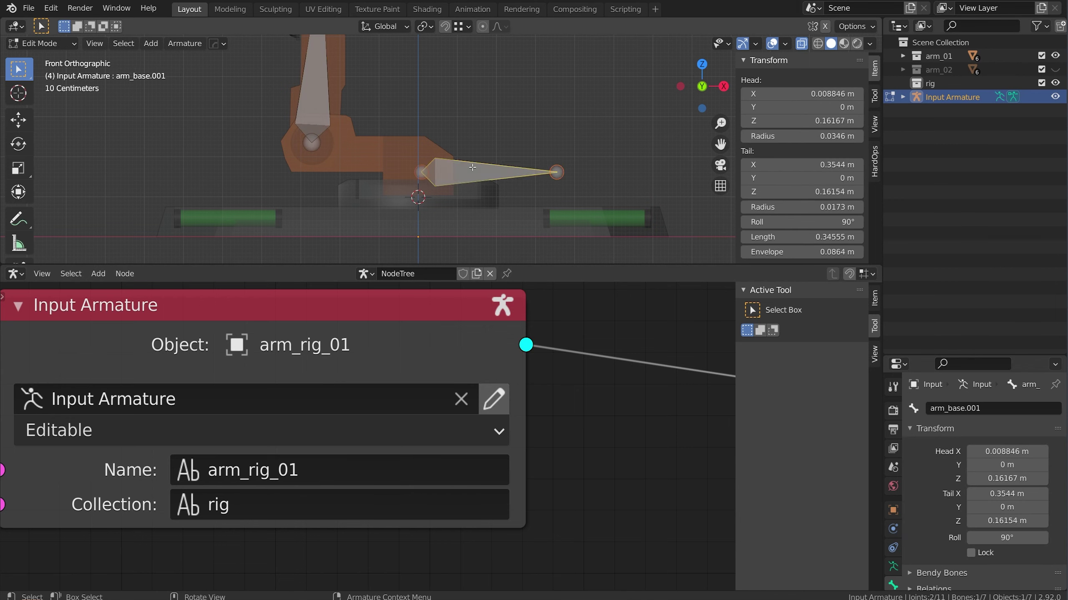
{"action": "key", "text": "shift+s"}
{"action": "left_click", "coordinate": [470, 77]}
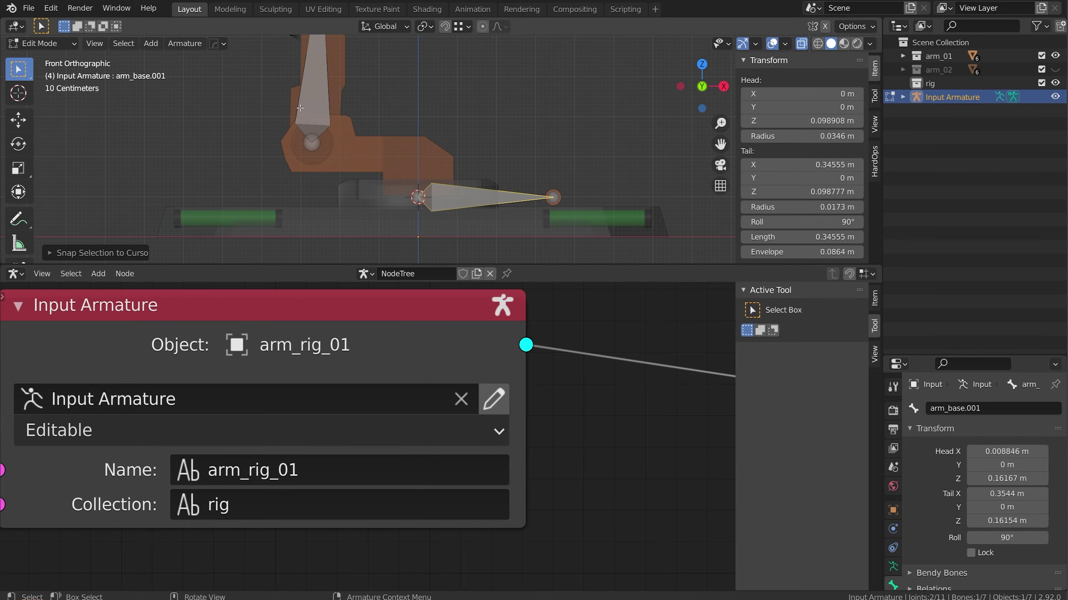
- Return to Object Mode and snap the 3D cursor to the origin of the lower arm mesh arm_01_yellow_01
{"action": "left_click", "coordinate": [42, 43]}
{"action": "left_click", "coordinate": [30, 59]}
{"action": "left_click", "coordinate": [337, 60]}
{"action": "mouse_move", "coordinate": [389, 123]}
{"action": "middle_mouse_down", "text": "shift"}
{"action": "mouse_move", "coordinate": [402, 131]}
{"action": "mouse_move", "coordinate": [391, 131]}
{"action": "middle_mouse_up", "text": "shift"}
{"action": "key", "text": "shift+s"}
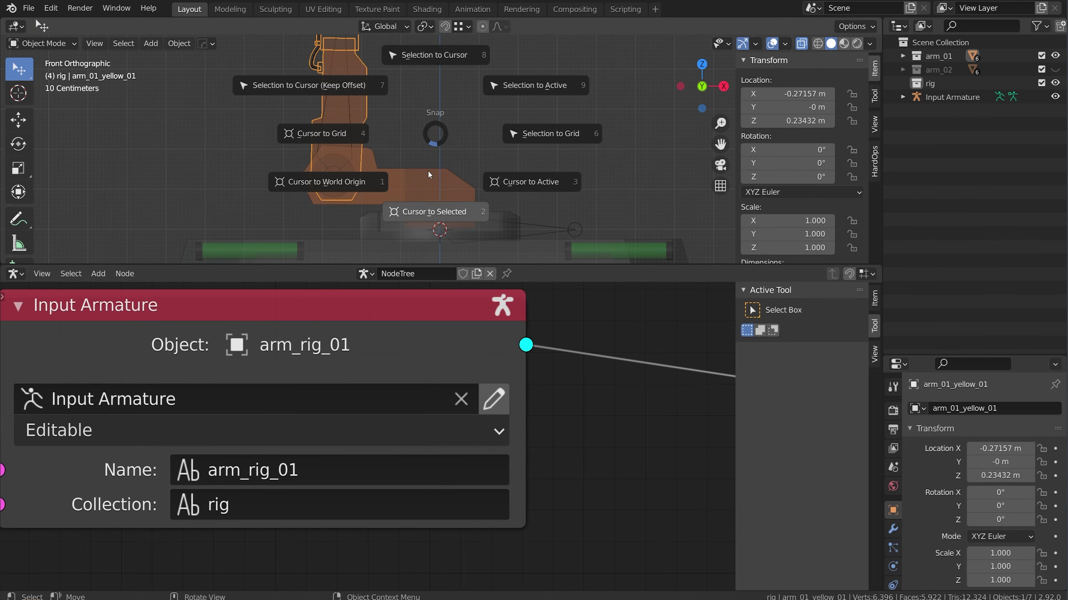
{"action": "left_click", "coordinate": [433, 211]}
{"action": "middle_click_drag", "start_coordinate": [351, 63], "coordinate": [359, 73], "text": "shift"}
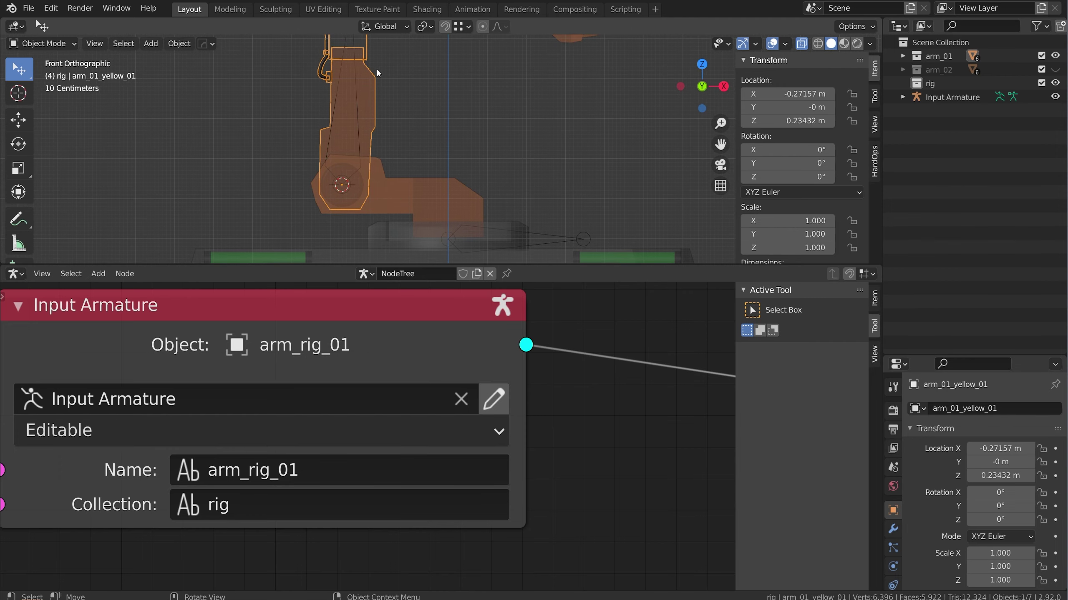
- Edit the input armature again and snap the arm.001 bone to the 3D cursor
{"action": "left_click", "coordinate": [563, 236]}
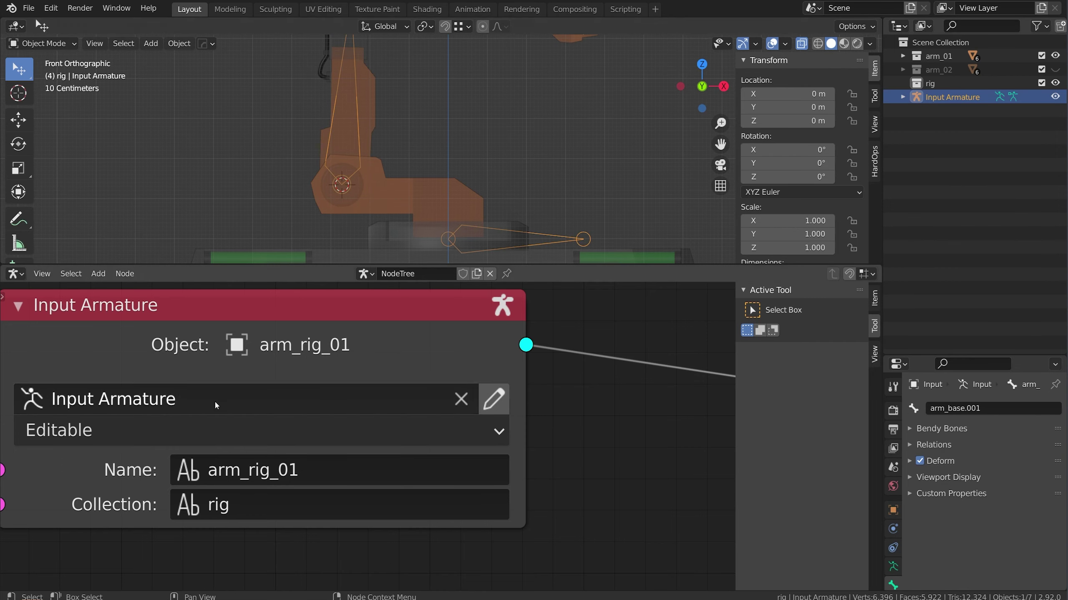
{"action": "left_click", "coordinate": [494, 399]}
{"action": "left_click", "coordinate": [355, 135]}
{"action": "key", "text": "shift+s"}
{"action": "left_click", "coordinate": [374, 72]}
- Return to Object Mode and select the forearm mesh arm_01_yellow_02
{"action": "scroll", "coordinate": [366, 102], "scroll_direction": "up", "scroll_amount": 5}
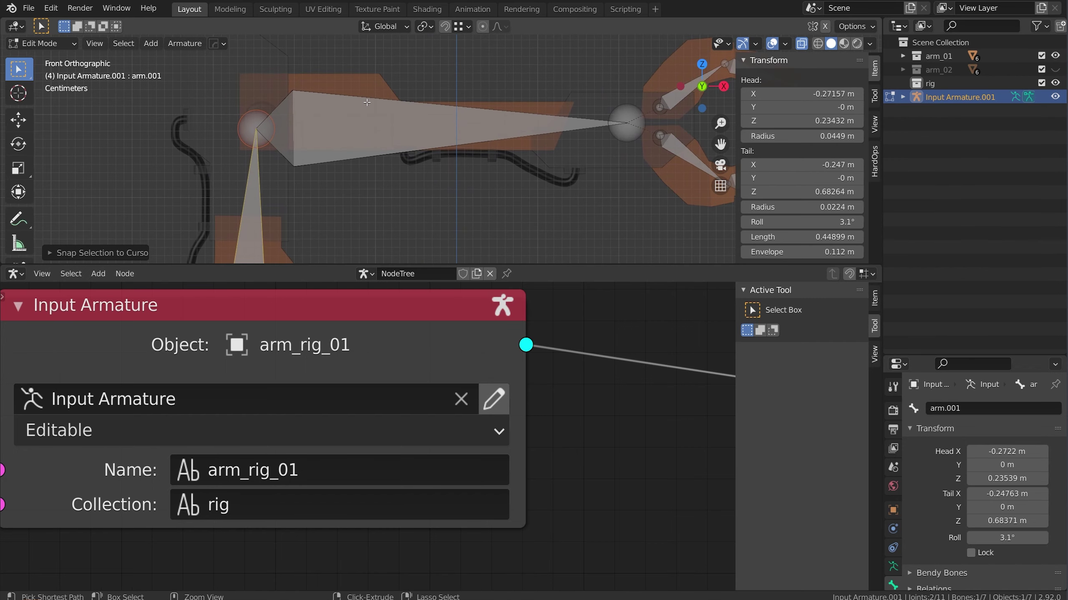
{"action": "key", "text": "ctrl+Tab"}
{"action": "left_click", "coordinate": [248, 100]}
{"action": "left_click", "coordinate": [350, 79]}
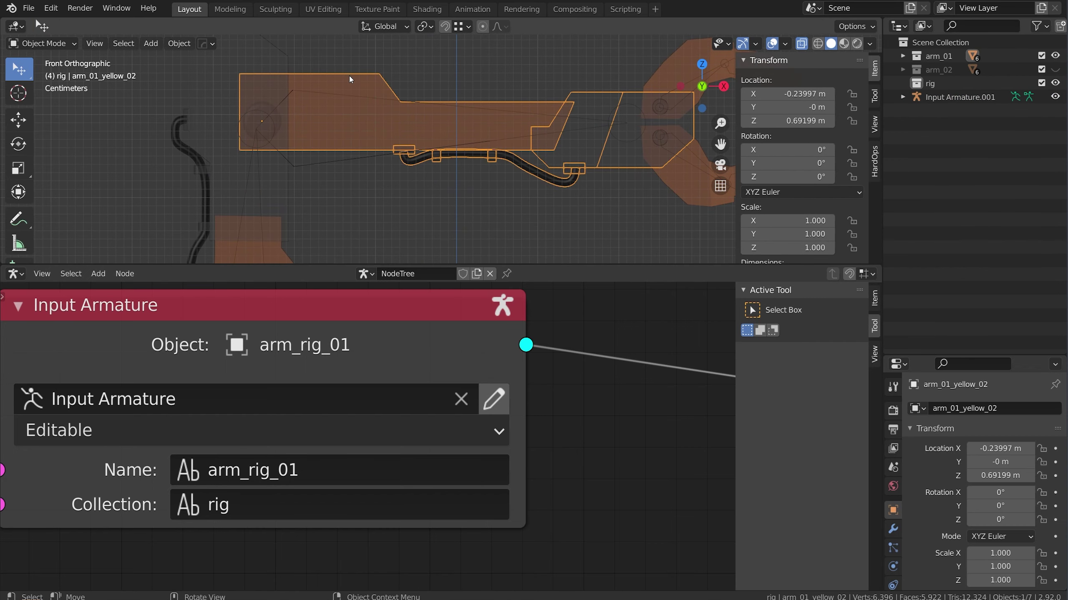
{"action": "key", "text": "shift+s"}
{"action": "left_click", "coordinate": [395, 15]}
{"action": "key", "text": "ctrl+z"}
- Snap the 3D cursor to arm_01_yellow_02's origin and snap the joint between arm.001 and arm.002 to the cursor
{"action": "key", "text": "shift+s"}
{"action": "left_click", "coordinate": [391, 196]}
{"action": "left_click", "coordinate": [494, 399]}
{"action": "left_click", "coordinate": [258, 129]}
{"action": "key", "text": "shift+s"}
{"action": "left_click", "coordinate": [259, 66]}
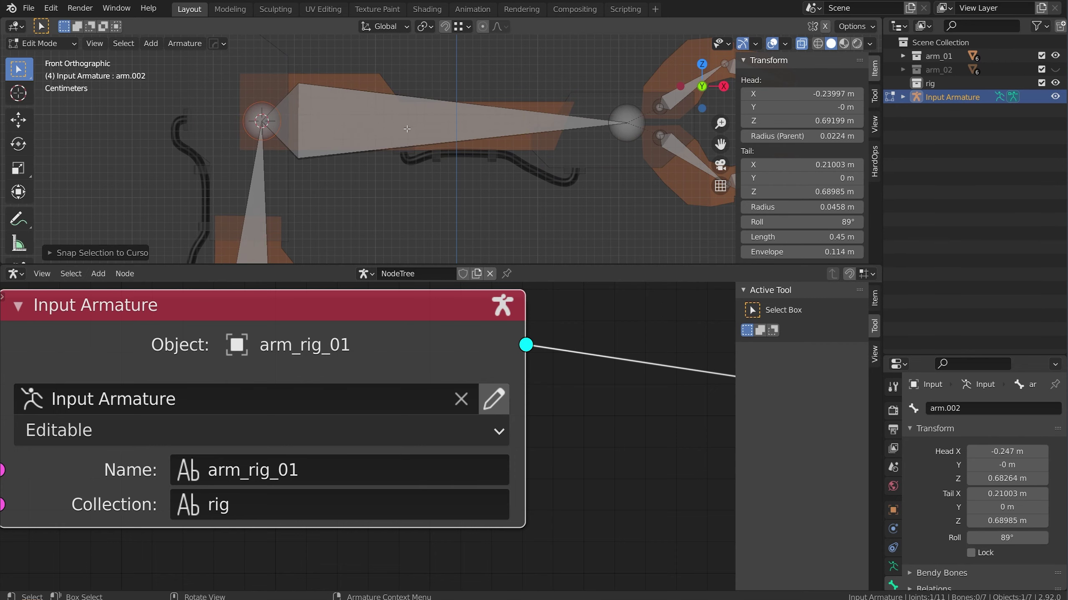
- Move the forearm bone's tail along X toward the claws, to about 0.218 m
{"action": "middle_click_drag", "start_coordinate": [648, 133], "coordinate": [414, 139], "text": "shift"}
{"action": "scroll", "coordinate": [422, 138], "scroll_direction": "up", "scroll_amount": 1}
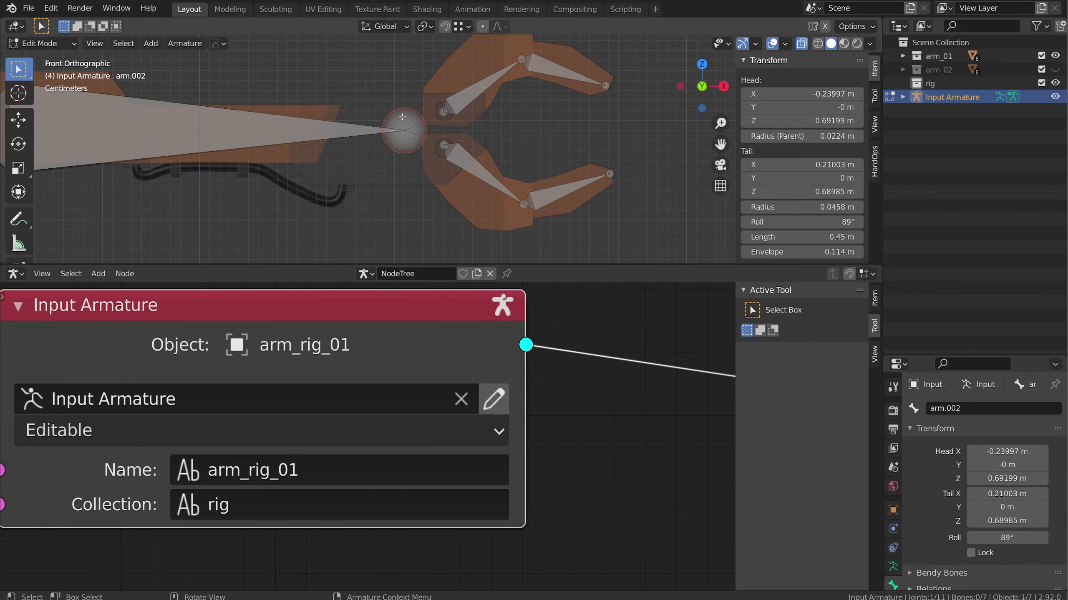
{"action": "key", "text": "g"}
{"action": "key", "text": "x"}
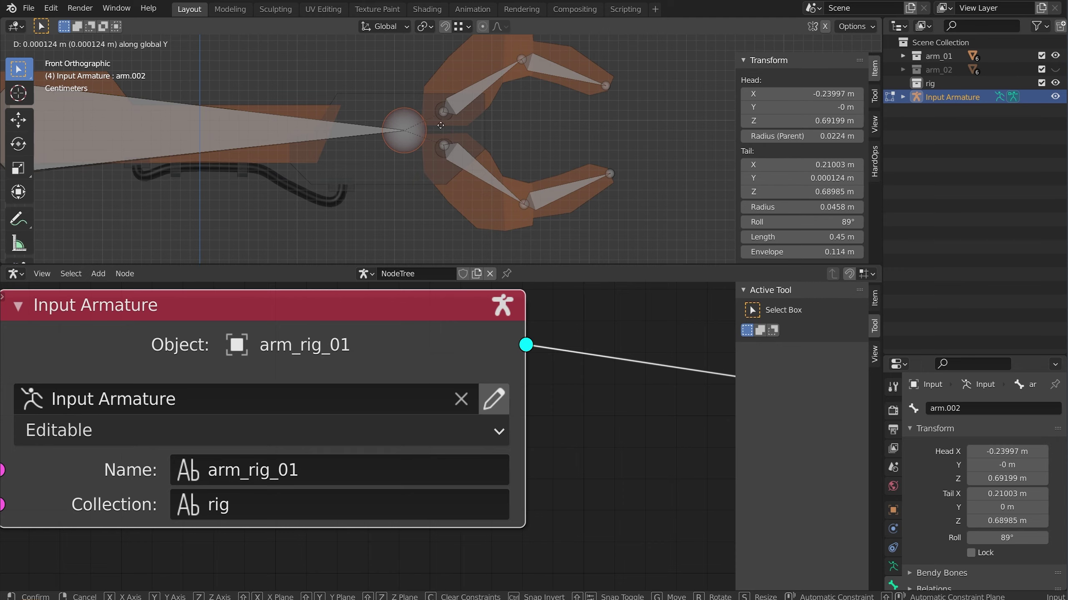
{"action": "left_click", "coordinate": [412, 125]}
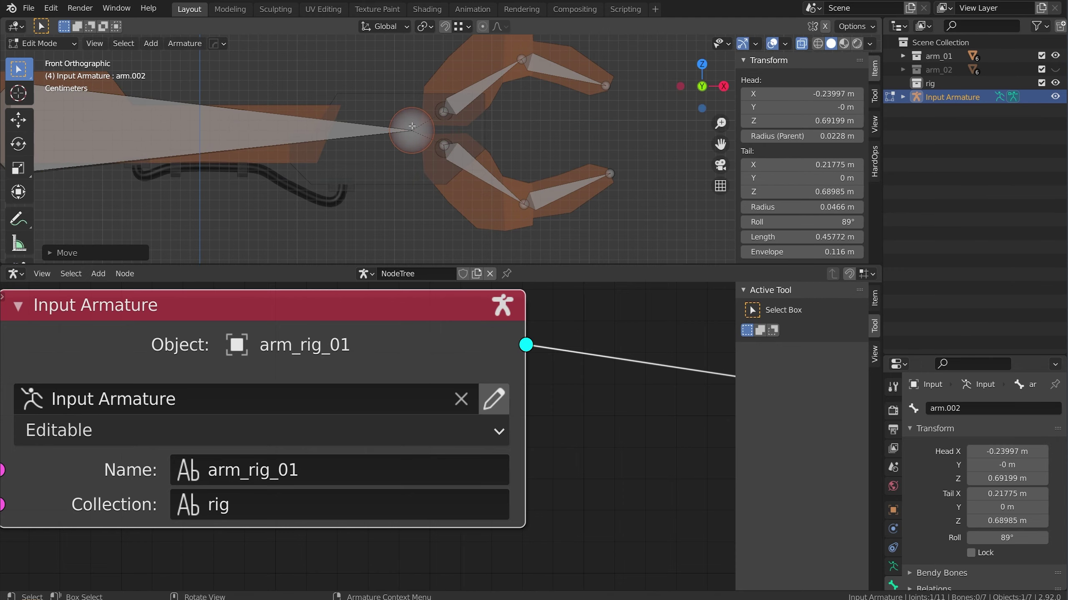
- Return to Object Mode, select the upper claw mesh hand_02_top_01 and snap the 3D cursor to its origin
{"action": "middle_click_drag", "start_coordinate": [422, 118], "coordinate": [365, 158], "text": "shift"}
{"action": "scroll", "coordinate": [365, 155], "scroll_direction": "up", "scroll_amount": 2}
{"action": "key", "text": "Tab"}
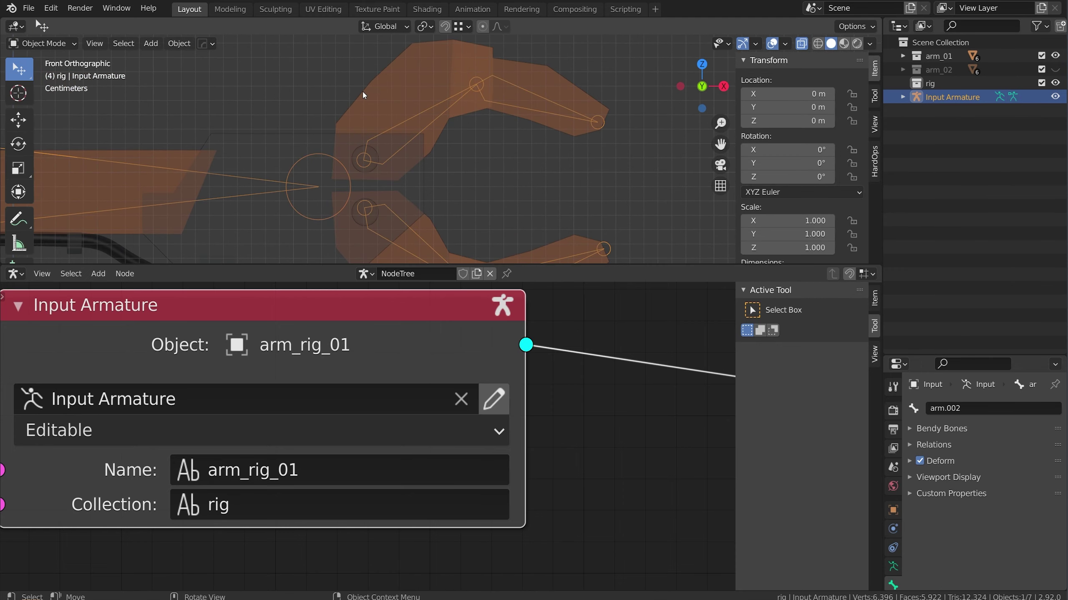
{"action": "key", "text": "Tab"}
{"action": "key", "text": "Tab"}
{"action": "left_click", "coordinate": [362, 92]}
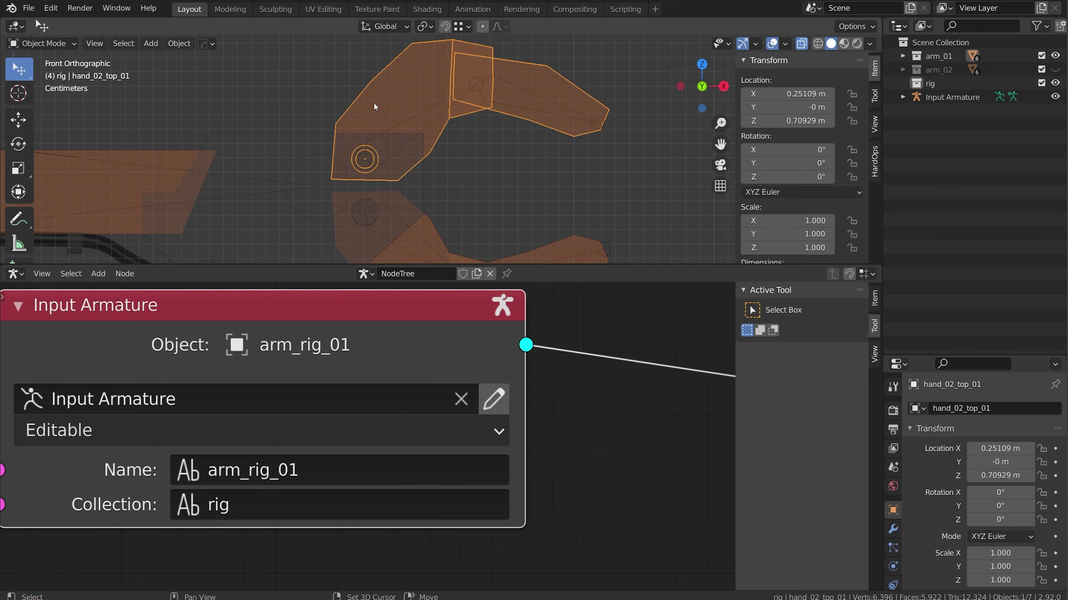
{"action": "key", "text": "shift+s"}
{"action": "left_click", "coordinate": [376, 185]}
- Edit the armature again and snap the base of the finger_top.001 bone to the 3D cursor
{"action": "left_click", "coordinate": [412, 119]}
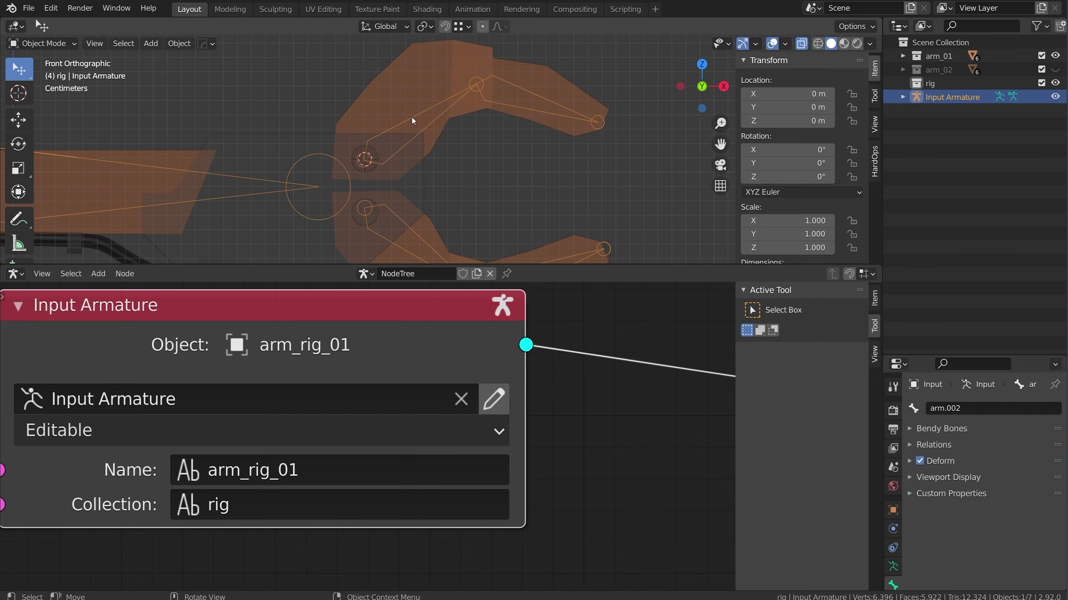
{"action": "key", "text": "Tab"}
{"action": "key", "text": "shift+s"}
{"action": "left_click", "coordinate": [403, 50]}
- Reposition the upper finger's joints inside the claw, with finger_top.002's head at about X 0.330, Z 0.767 m and tail at about X 0.415, Z 0.735 m
{"action": "left_click", "coordinate": [517, 101]}
{"action": "left_click_drag", "start_coordinate": [441, 52], "coordinate": [629, 156]}
{"action": "key", "text": "g"}
{"action": "left_click", "coordinate": [628, 149]}
{"action": "left_click", "coordinate": [595, 115]}
{"action": "key", "text": "g"}
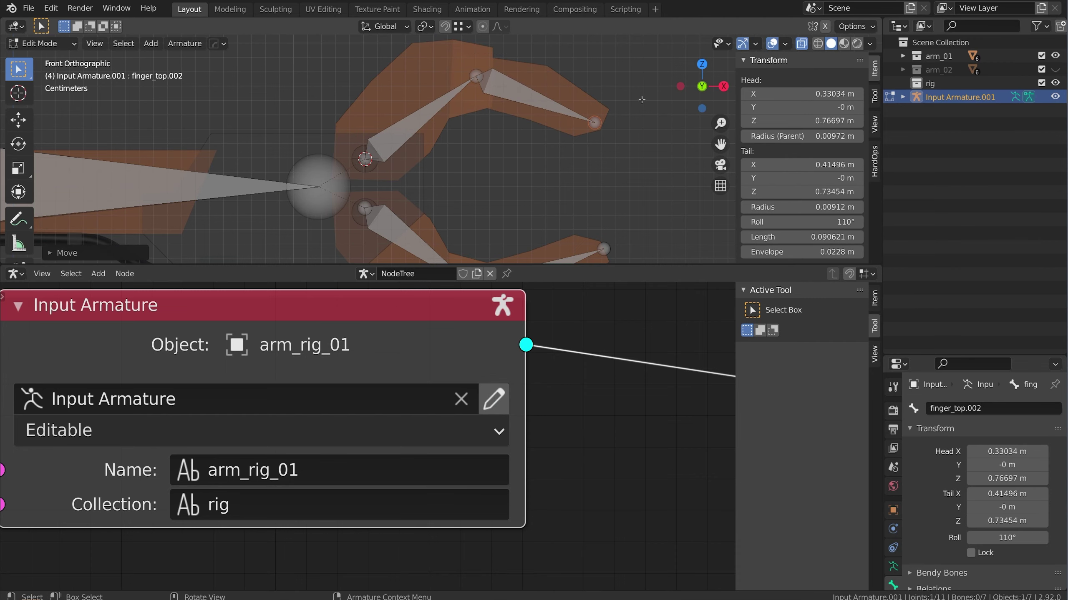
{"action": "left_click", "coordinate": [643, 93]}
- Return to Object Mode, select the lower claw mesh hand_02_bottom_01 and snap the 3D cursor to its origin
{"action": "middle_click_drag", "start_coordinate": [449, 241], "coordinate": [464, 136], "text": "shift"}
{"action": "scroll", "coordinate": [465, 136], "scroll_direction": "up", "scroll_amount": 2}
{"action": "key", "text": "ctrl+Tab"}
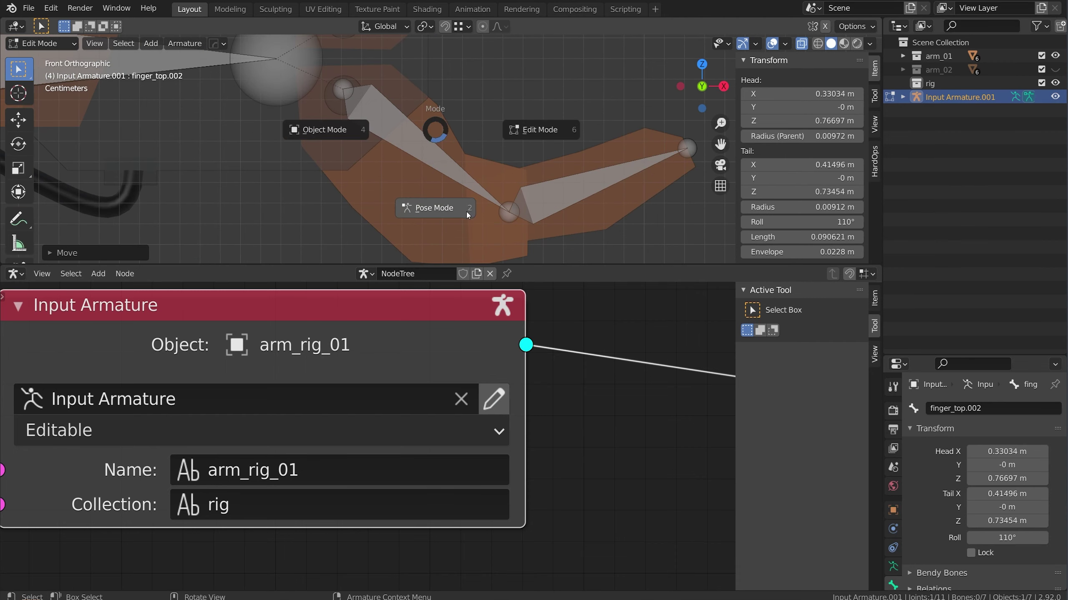
{"action": "left_click", "coordinate": [329, 130]}
{"action": "left_click", "coordinate": [436, 121]}
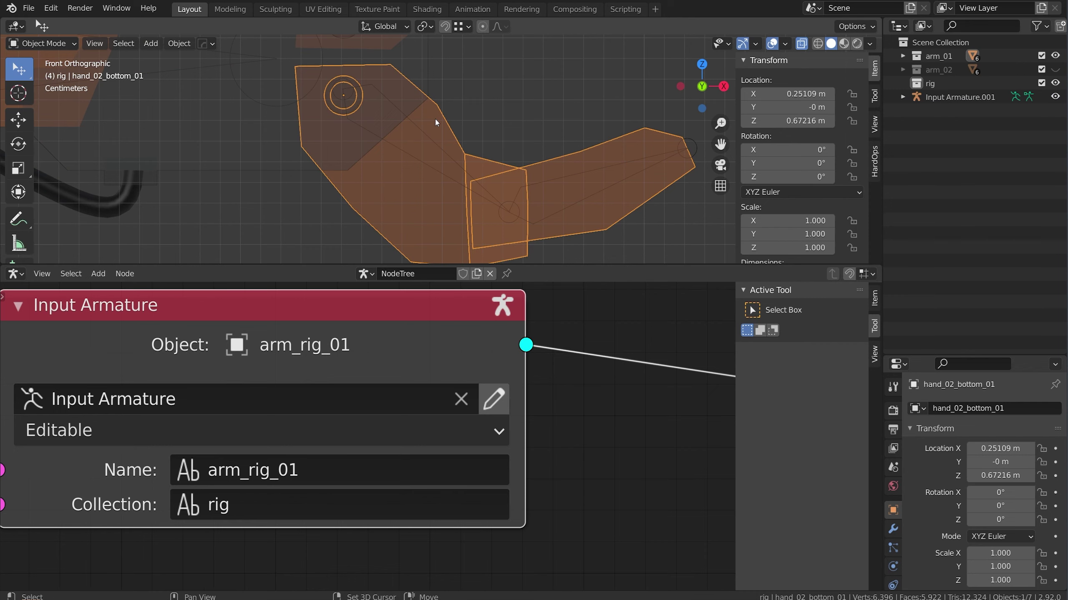
{"action": "key", "text": "shift+s"}
{"action": "left_click", "coordinate": [431, 196]}
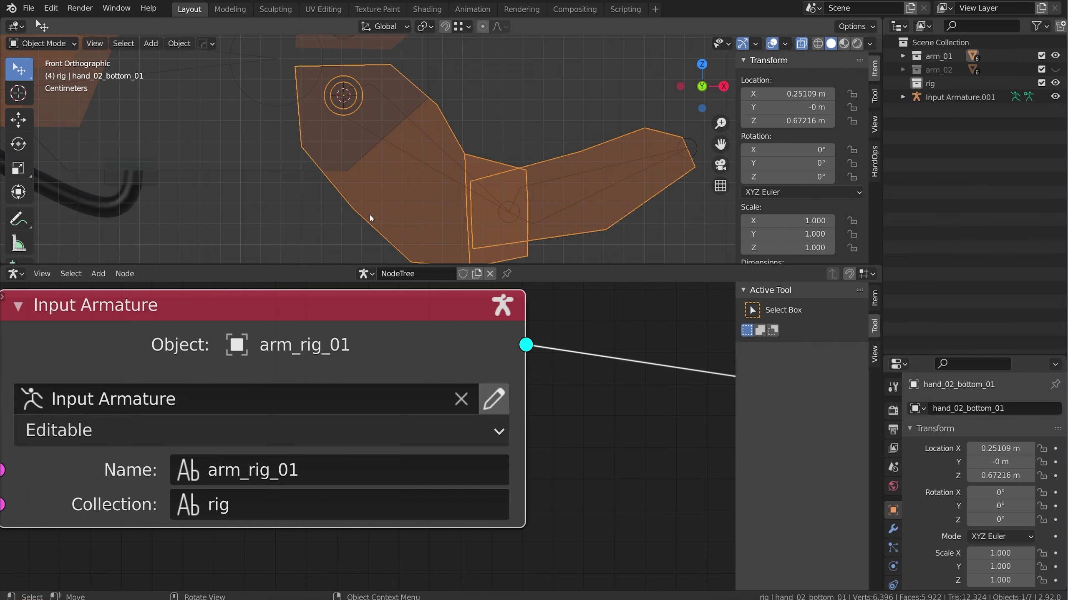
- Edit the input armature from its node and snap the base of the finger_bottom.001 bone to the 3D cursor
{"action": "left_click", "coordinate": [494, 399]}
{"action": "left_click", "coordinate": [334, 102]}
{"action": "left_click", "coordinate": [403, 124]}
{"action": "key", "text": "shift+s"}
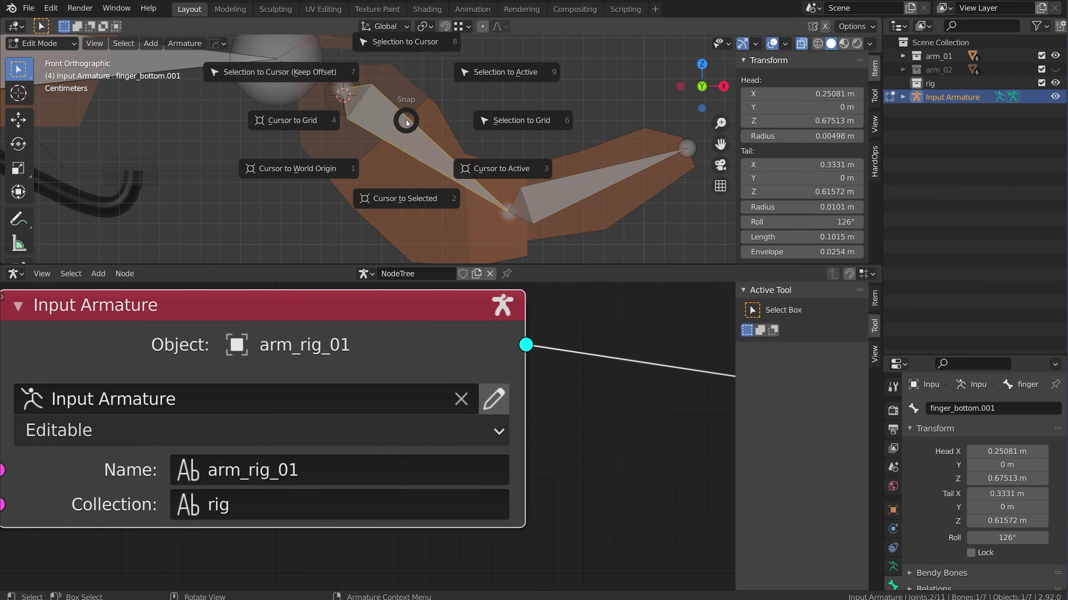
{"action": "left_click", "coordinate": [411, 41]}
- Move the lower finger's middle joint to about X 0.331, Z 0.614 m and its tip to about X 0.422, Z 0.644 m
{"action": "middle_click_drag", "start_coordinate": [412, 73], "coordinate": [374, 70], "text": "shift"}
{"action": "scroll", "coordinate": [437, 150], "scroll_direction": "up", "scroll_amount": 1}
{"action": "left_click", "coordinate": [479, 207]}
{"action": "key", "text": "g"}
{"action": "left_click", "coordinate": [468, 200]}
{"action": "left_click_drag", "start_coordinate": [614, 96], "coordinate": [703, 176]}
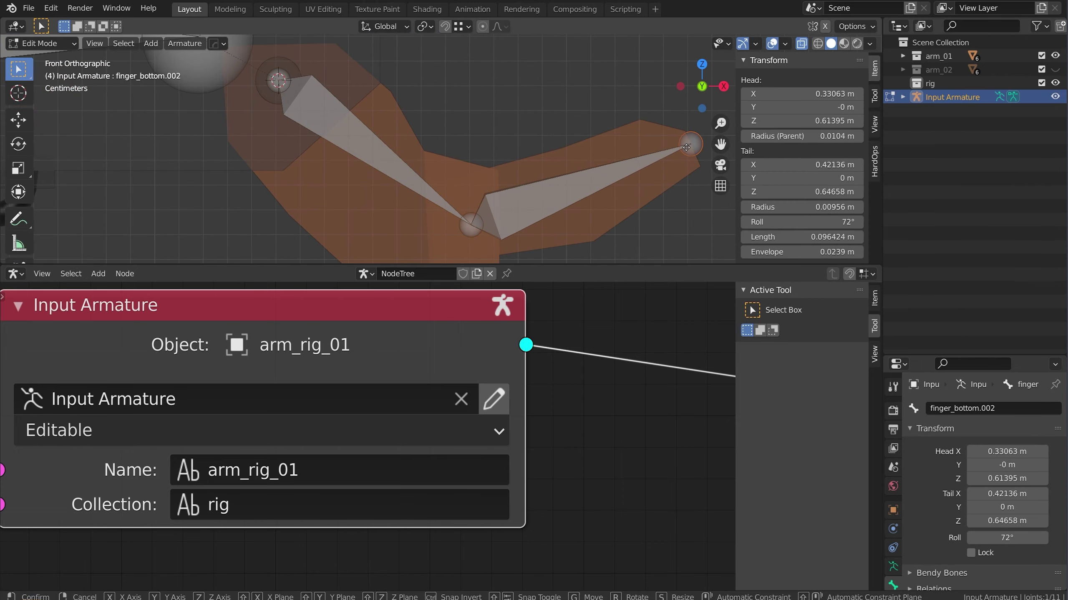
- Enlarge the Properties editor and enable Axes in the armature's viewport display
{"action": "scroll", "coordinate": [545, 141], "scroll_direction": "down", "scroll_amount": 1}
{"action": "middle_click_drag", "start_coordinate": [545, 141], "coordinate": [441, 200]}
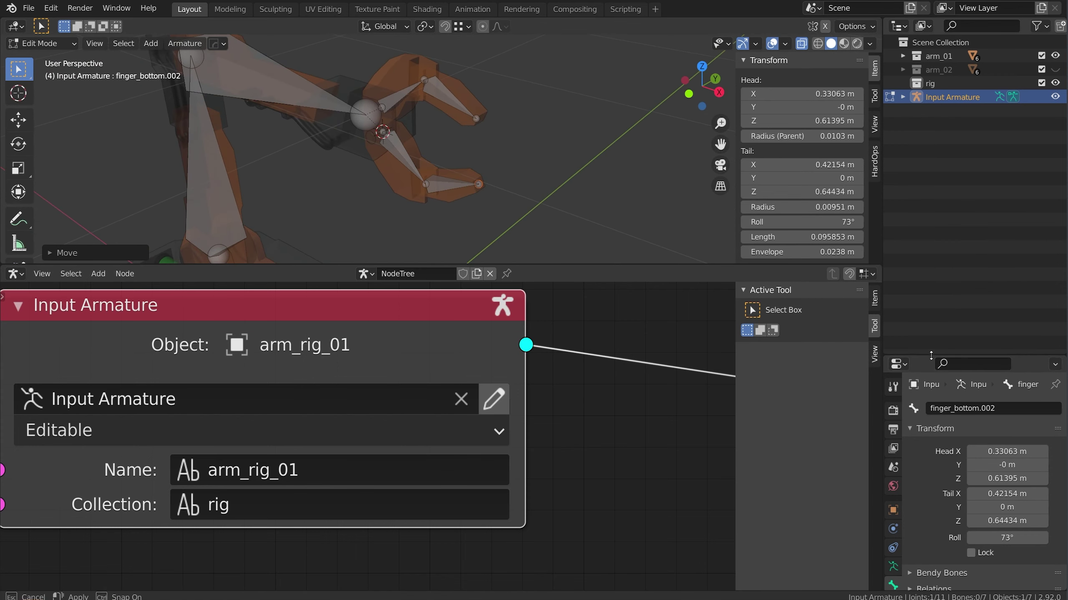
{"action": "left_click_drag", "start_coordinate": [932, 354], "coordinate": [921, 191]}
{"action": "left_click", "coordinate": [893, 403]}
{"action": "left_click", "coordinate": [943, 431]}
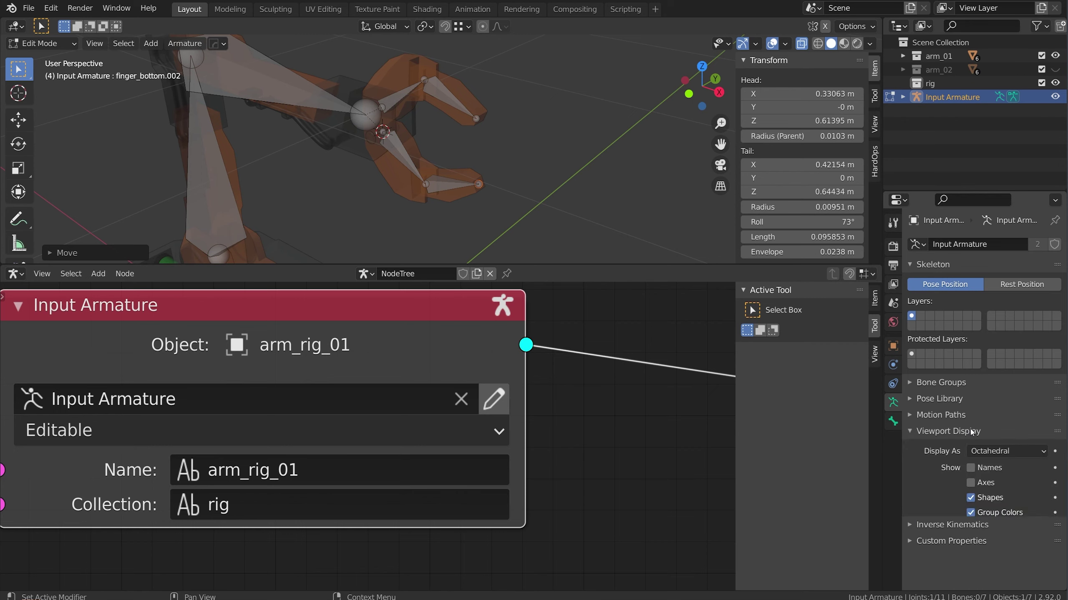
{"action": "left_click", "coordinate": [978, 484]}
- Recalculate the roll of both lower finger bones so their Z axes follow the global +Y axis
{"action": "middle_click_drag", "start_coordinate": [462, 151], "coordinate": [421, 96]}
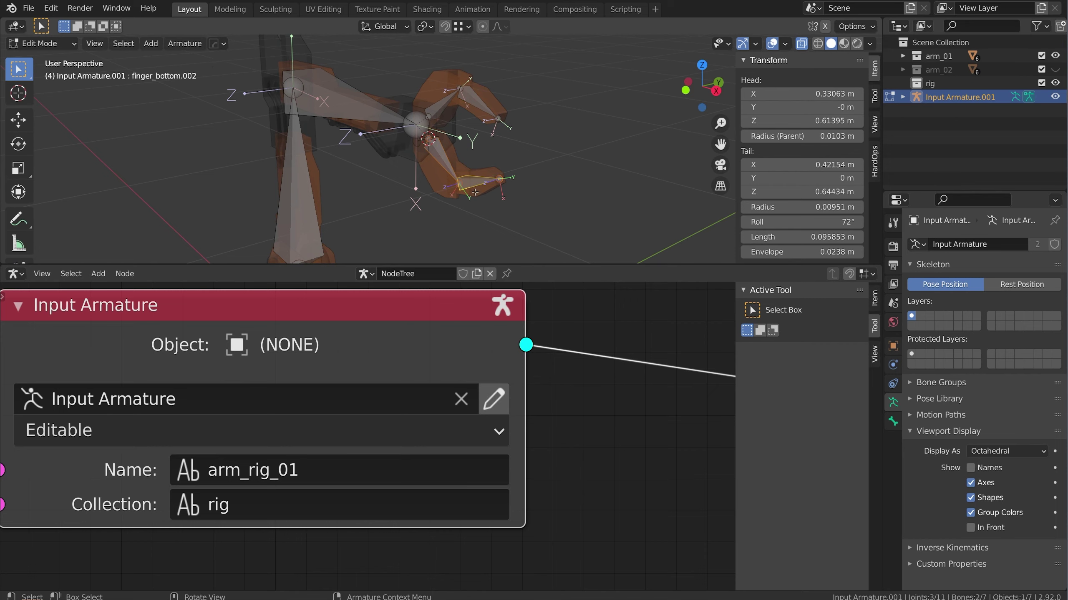
{"action": "left_click", "coordinate": [188, 44]}
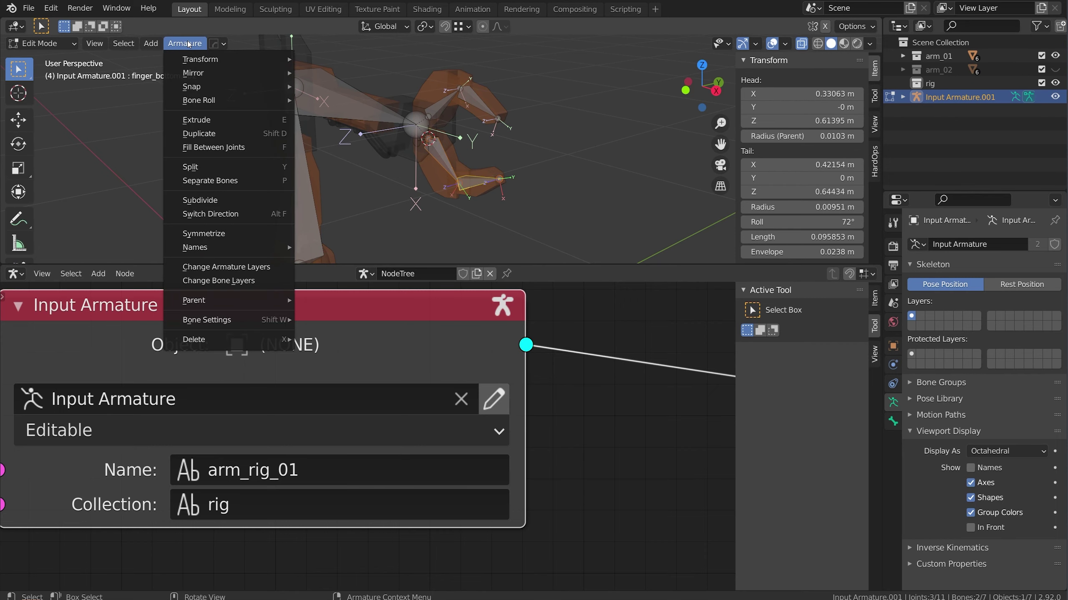
{"action": "mouse_move", "coordinate": [235, 100]}
{"action": "mouse_move", "coordinate": [343, 107]}
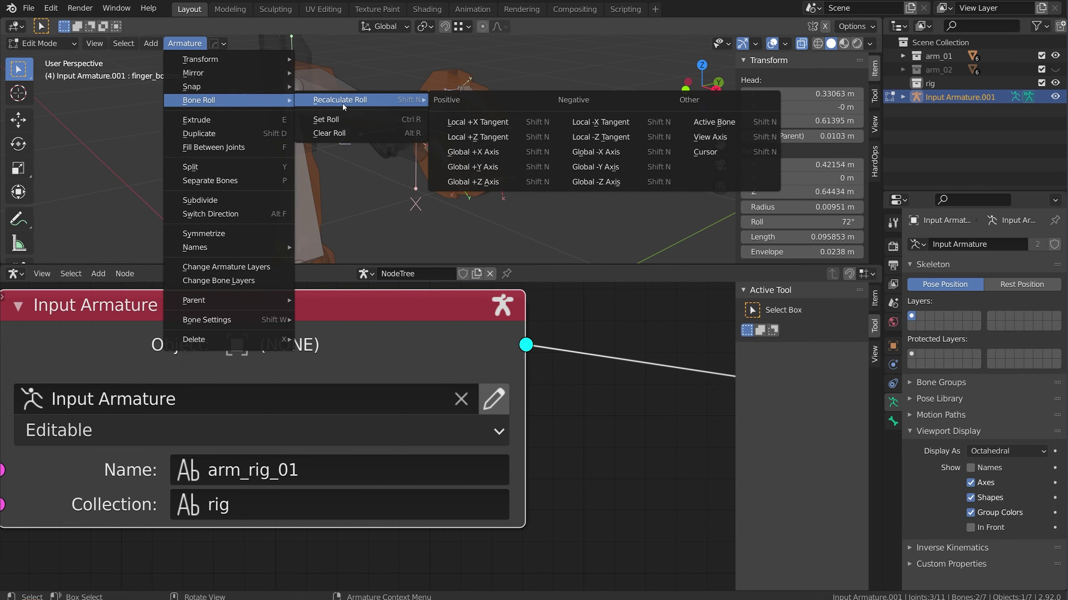
{"action": "left_click", "coordinate": [459, 183]}
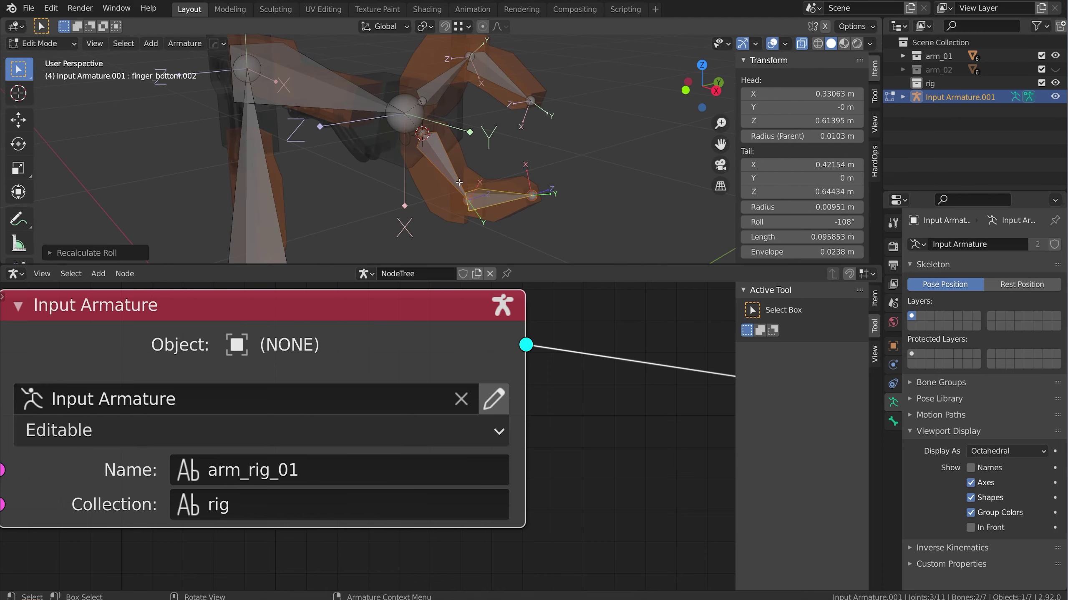
- Test rotating finger_bottom.001 and finger_top.001 together about their local Z axes in Pose Mode, then cancel the rotation
{"action": "left_click", "coordinate": [442, 160]}
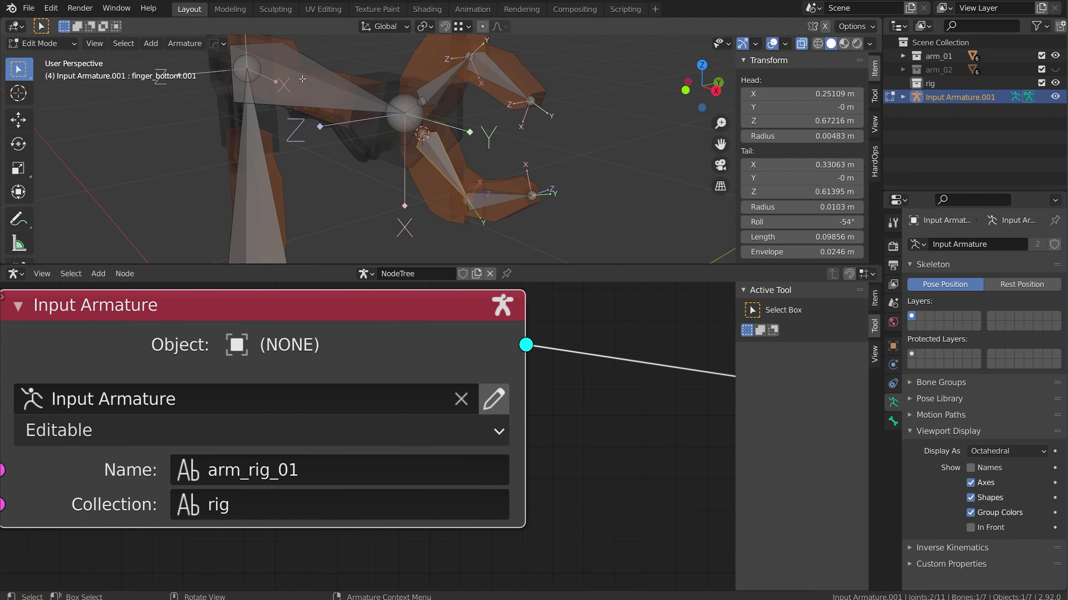
{"action": "key", "text": "ctrl+Tab"}
{"action": "left_click", "coordinate": [441, 167]}
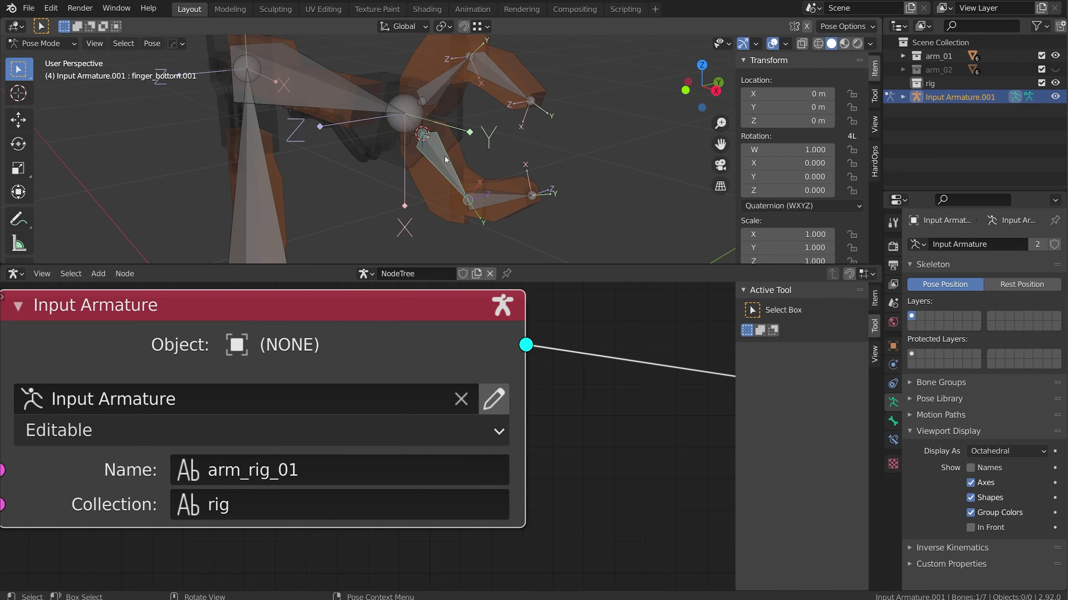
{"action": "left_click", "coordinate": [435, 78]}
{"action": "key", "text": "r"}
{"action": "key", "text": "z"}
{"action": "key", "text": "z"}
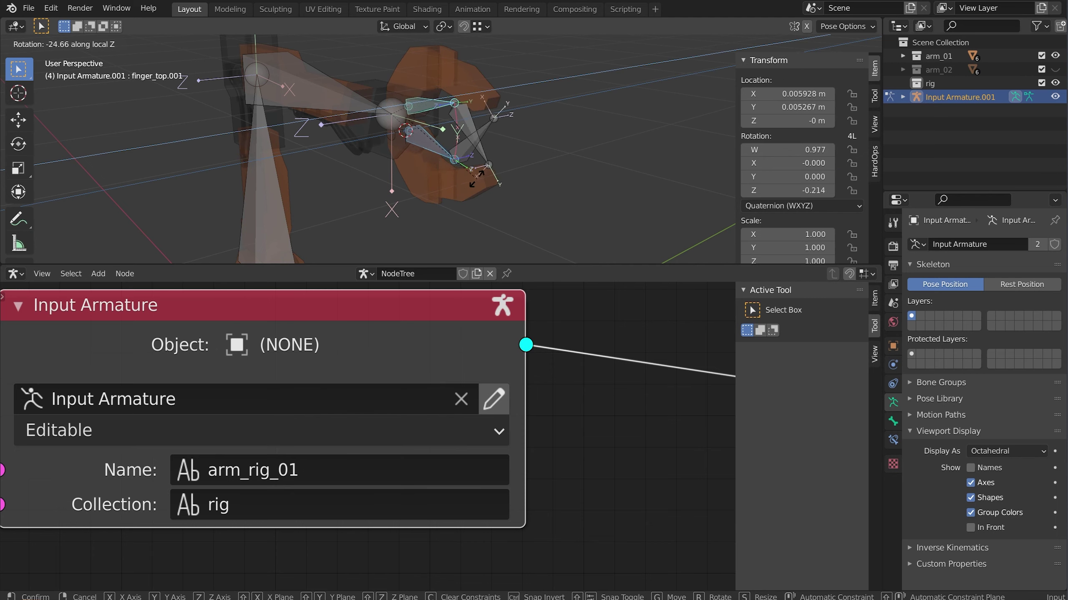
{"action": "right_click", "coordinate": [465, 134]}
- Preview the Execute node to regenerate the arm_rig_01 armature in the rig collection
{"action": "scroll", "coordinate": [407, 157], "scroll_direction": "down", "scroll_amount": 4}
{"action": "middle_click_drag", "start_coordinate": [407, 157], "coordinate": [473, 143]}
{"action": "scroll", "coordinate": [447, 174], "scroll_direction": "up", "scroll_amount": 2}
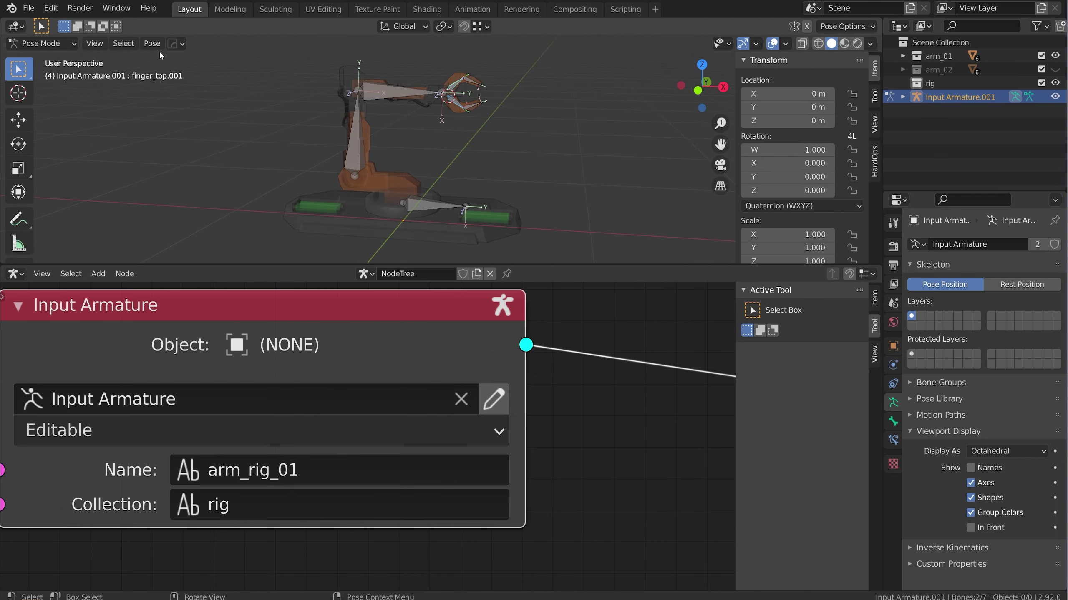
{"action": "scroll", "coordinate": [585, 367], "scroll_direction": "down", "scroll_amount": 6}
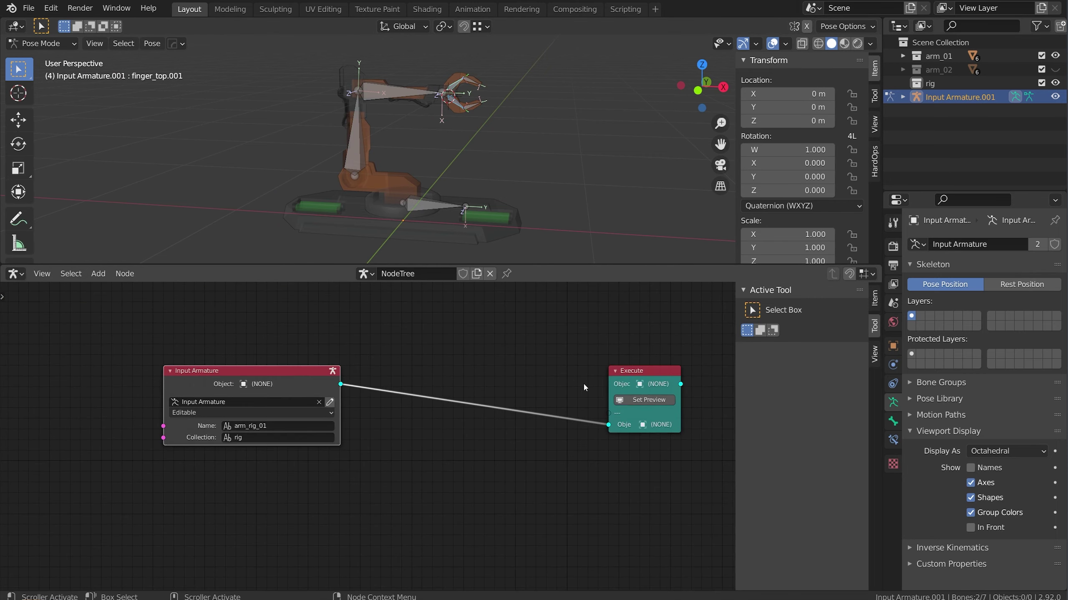
{"action": "left_click", "coordinate": [638, 403]}
{"action": "scroll", "coordinate": [452, 154], "scroll_direction": "up", "scroll_amount": 3}
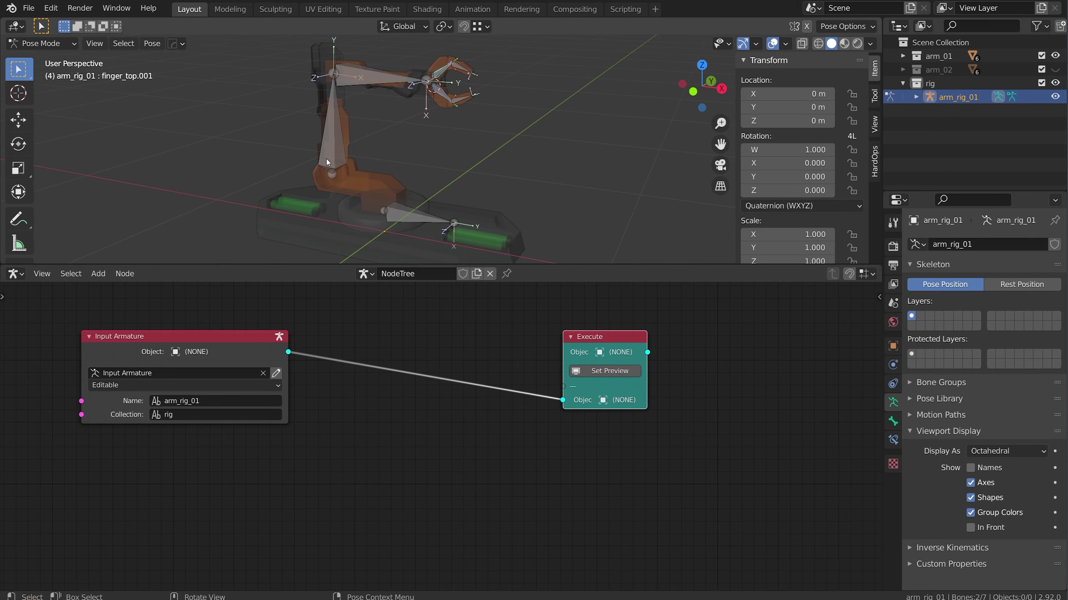
- Edit the input armature and parent arm.001 to arm_base.001, keeping the offset
{"action": "left_click", "coordinate": [275, 373]}
{"action": "left_click", "coordinate": [339, 138]}
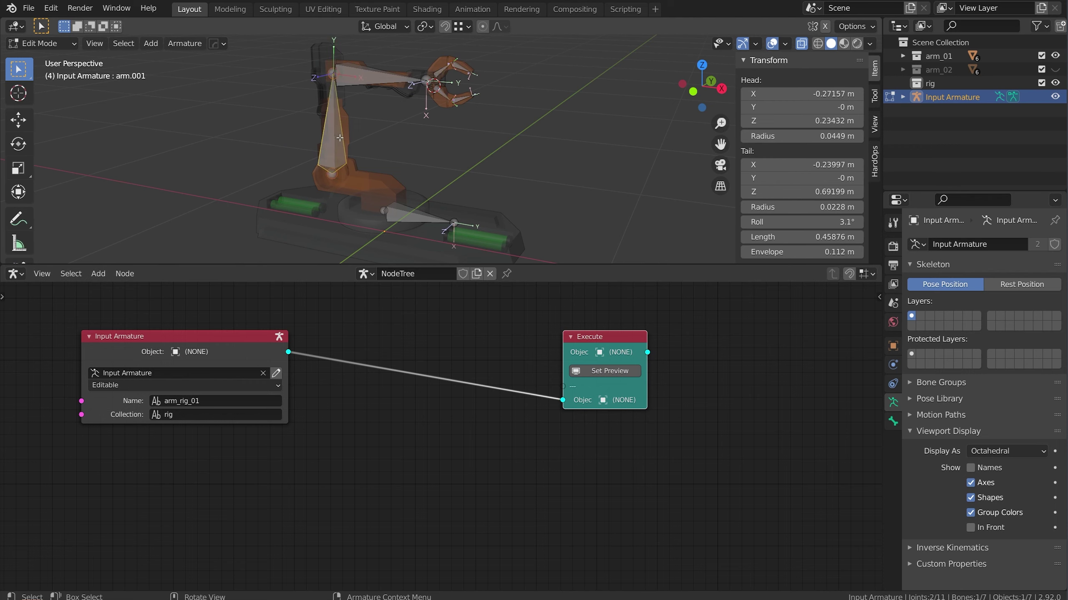
{"action": "left_click", "coordinate": [427, 223], "text": "shift"}
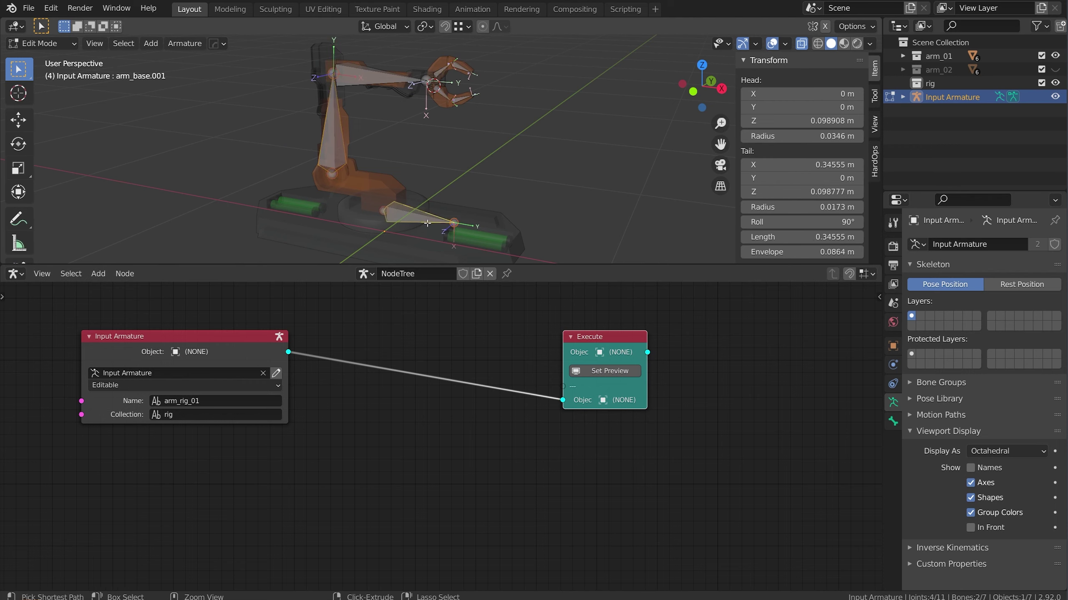
{"action": "key", "text": "ctrl+p"}
{"action": "left_click", "coordinate": [427, 223]}
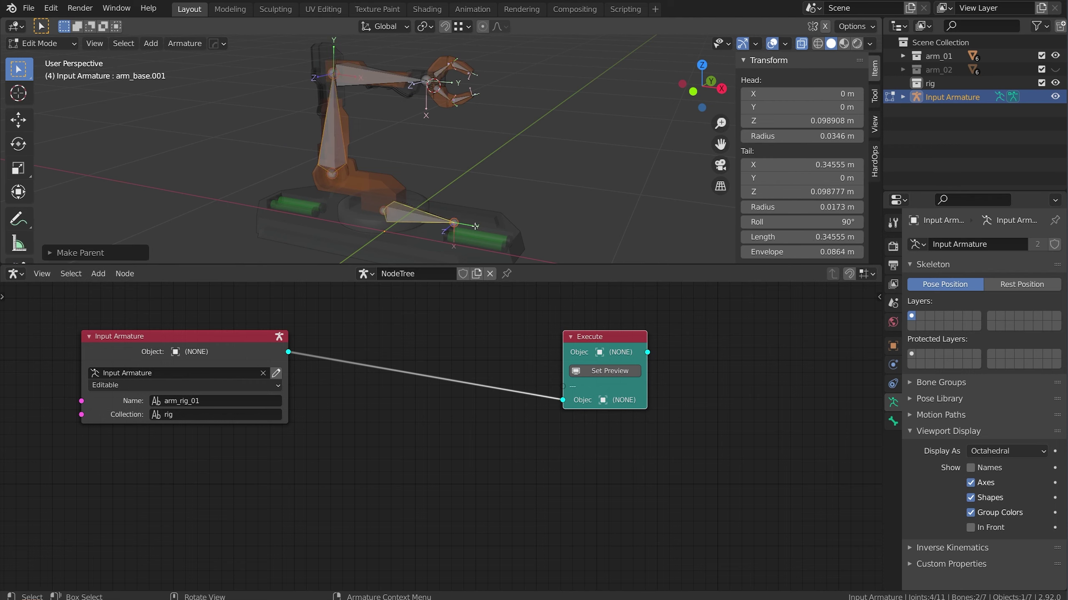
- Move the Execute node farther from Input Armature and insert an Add Bone node on the link between them
{"action": "left_click_drag", "start_coordinate": [592, 346], "coordinate": [729, 354]}
{"action": "scroll", "coordinate": [462, 307], "scroll_direction": "down", "scroll_amount": 2}
{"action": "middle_click_drag", "start_coordinate": [463, 307], "coordinate": [435, 330]}
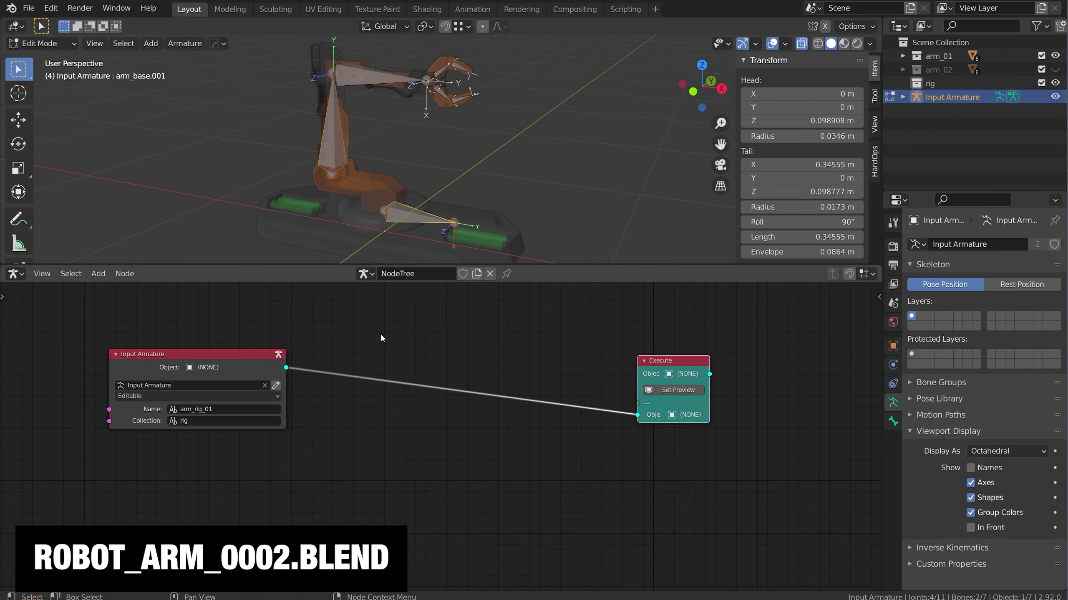
{"action": "left_click", "coordinate": [246, 356]}
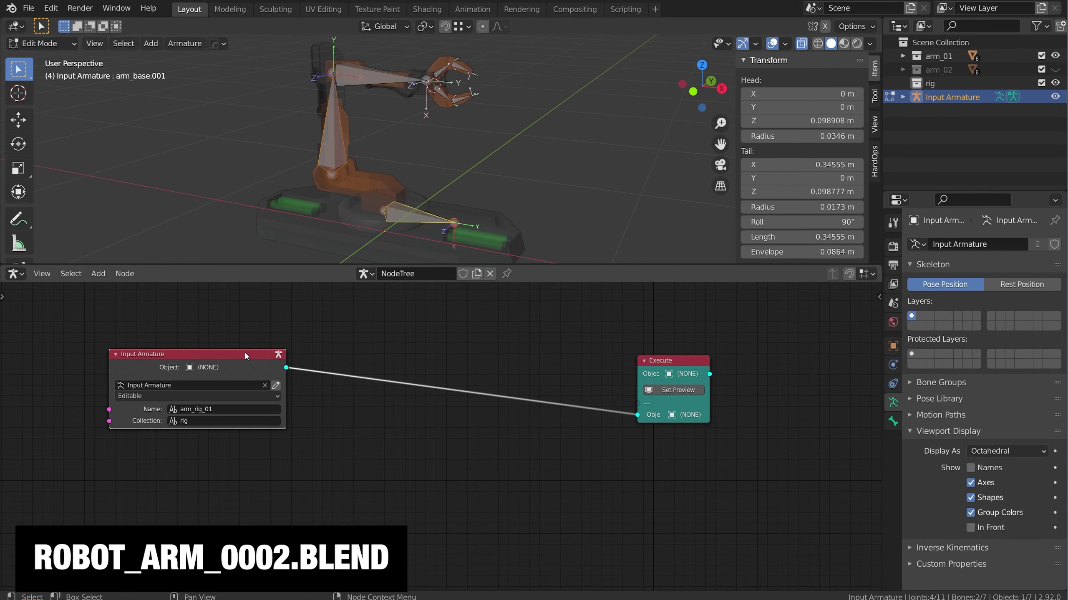
{"action": "key", "text": "shift+a"}
{"action": "mouse_move", "coordinate": [387, 360]}
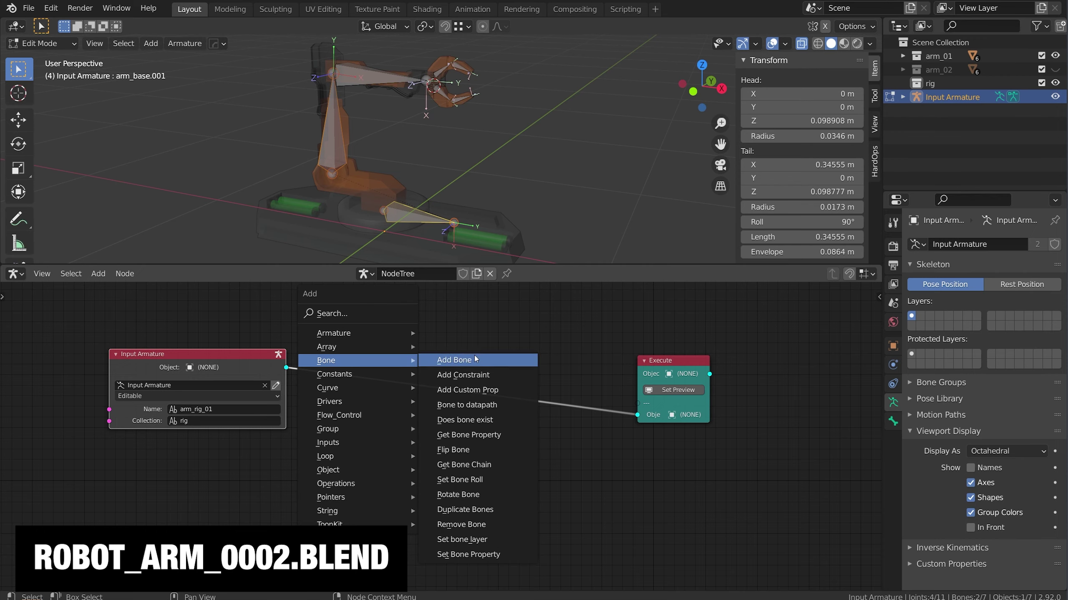
{"action": "left_click", "coordinate": [463, 362]}
{"action": "left_click", "coordinate": [305, 307]}
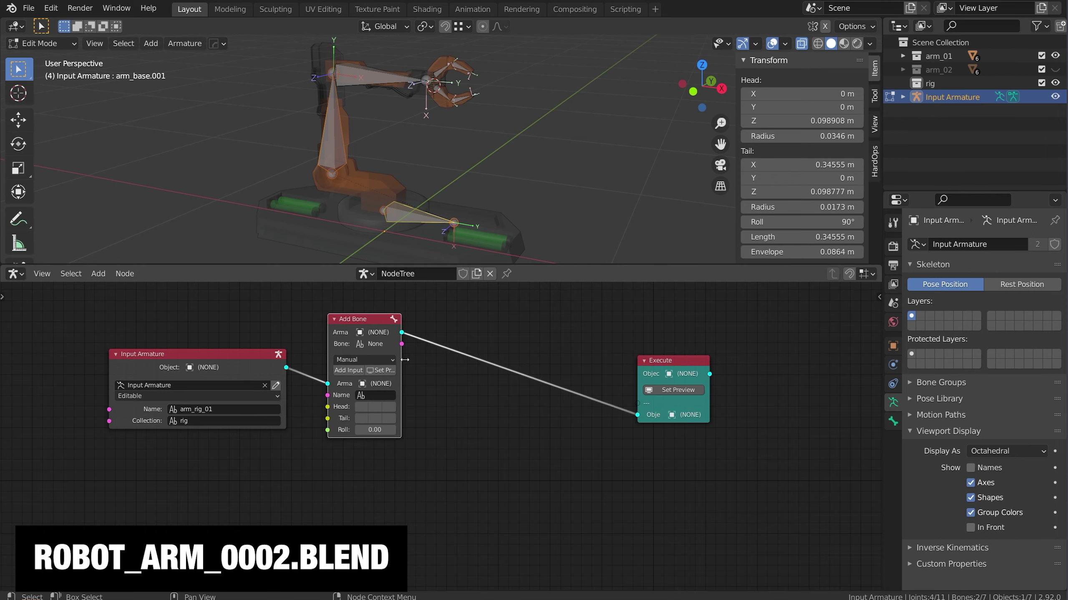
- Widen the Add Bone node to reveal its fields and rearrange the Input Armature and Add Bone nodes
{"action": "left_click_drag", "start_coordinate": [402, 360], "coordinate": [474, 359]}
{"action": "middle_click_drag", "start_coordinate": [370, 210], "coordinate": [396, 207]}
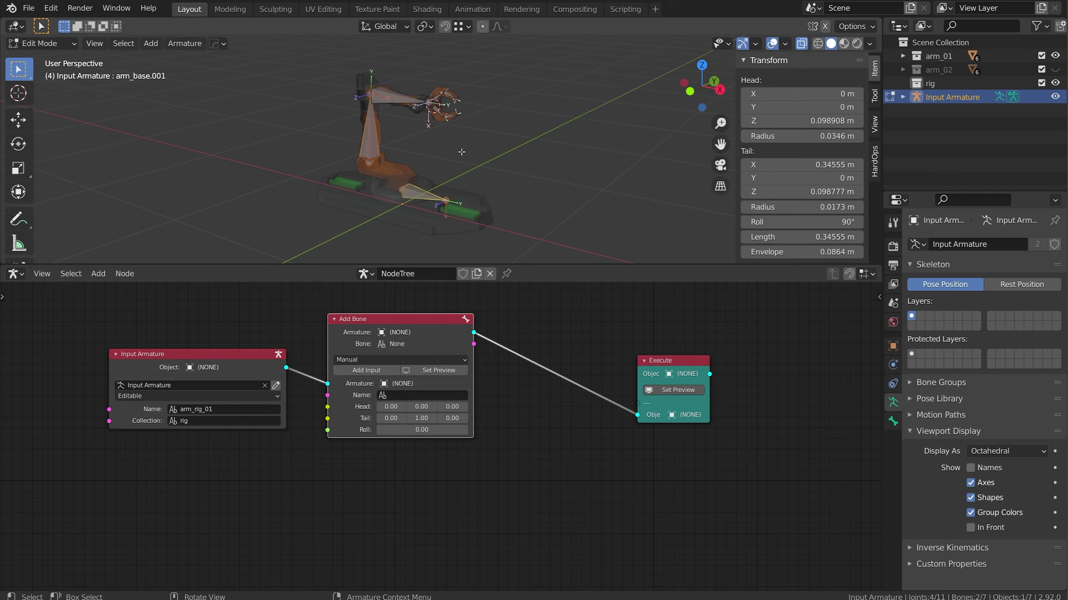
{"action": "left_click_drag", "start_coordinate": [267, 359], "coordinate": [221, 330]}
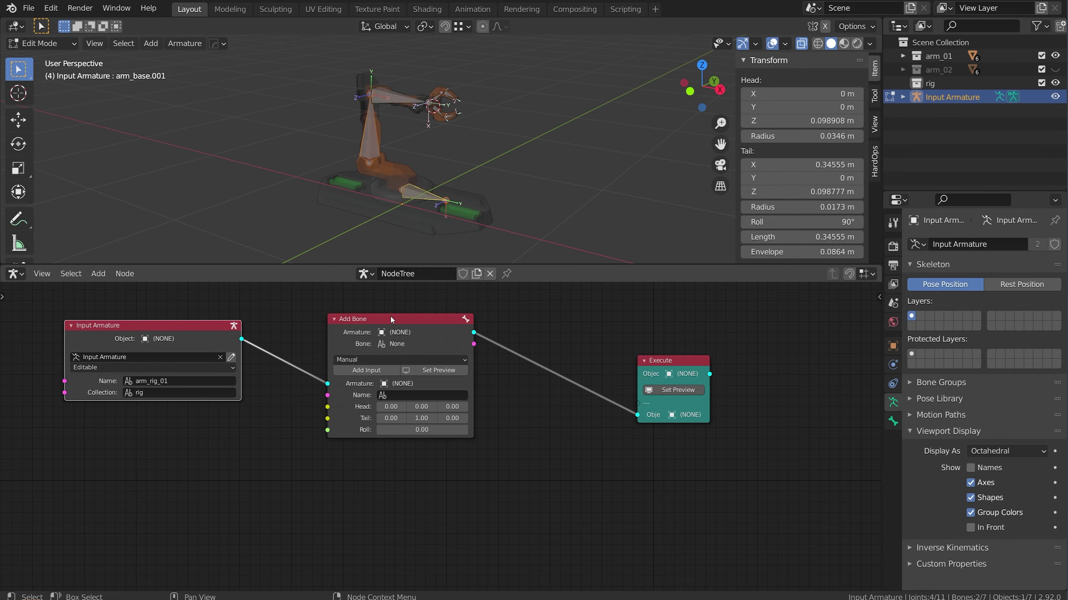
{"action": "left_click_drag", "start_coordinate": [404, 318], "coordinate": [370, 316]}
- Name the bone in the Add Bone node root.001
{"action": "left_click", "coordinate": [385, 392]}
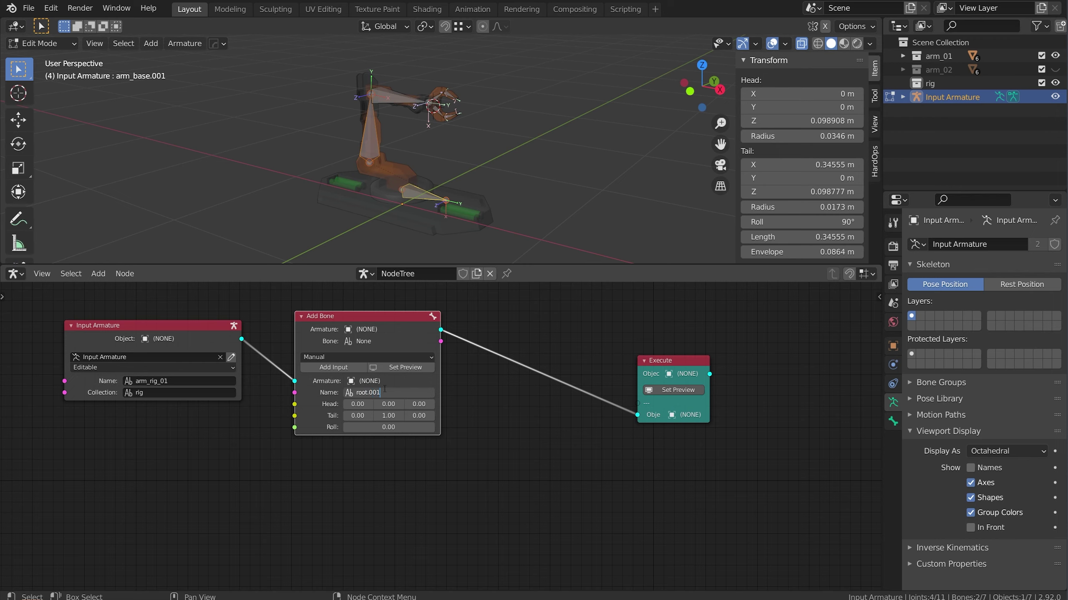
{"action": "key", "text": "Return"}
{"action": "middle_click_drag", "start_coordinate": [440, 192], "coordinate": [385, 166]}
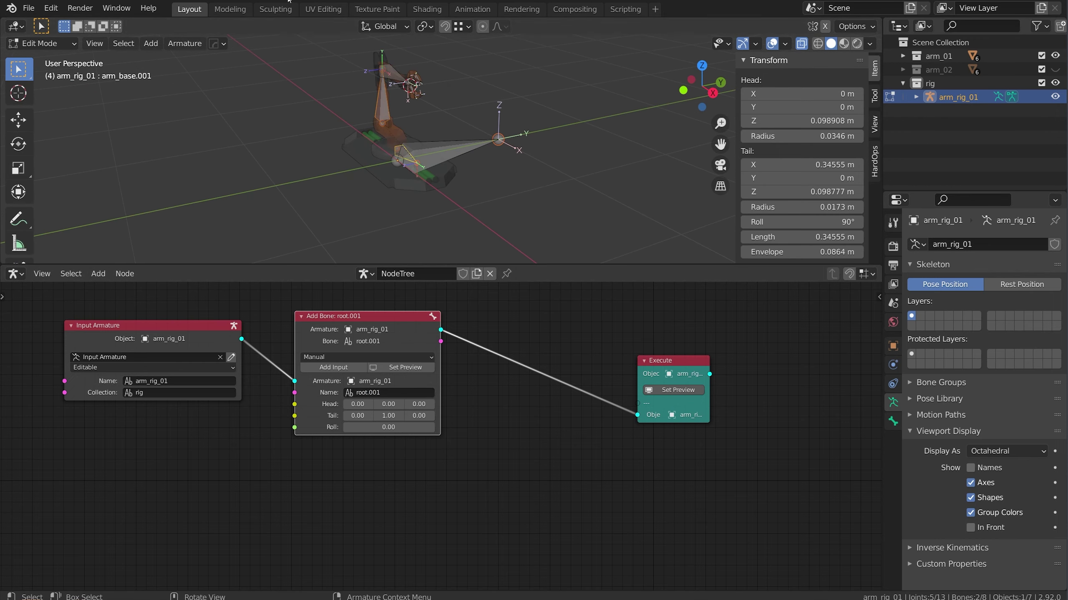
- Orient root.001 along the X axis by setting its tail to X 0.64, Y 0, Z 0 in the Add Bone node
{"action": "scroll", "coordinate": [356, 414], "scroll_direction": "up", "scroll_amount": 5}
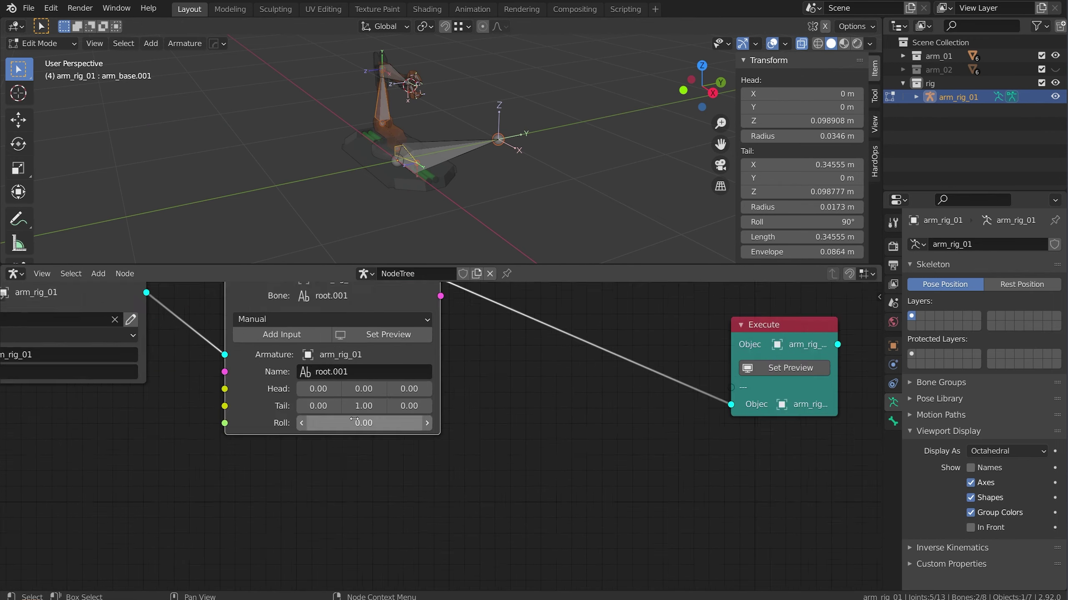
{"action": "left_click", "coordinate": [424, 448]}
{"action": "type", "text": "1"}
{"action": "key", "text": "Tab"}
{"action": "type", "text": "0"}
{"action": "key", "text": "Return"}
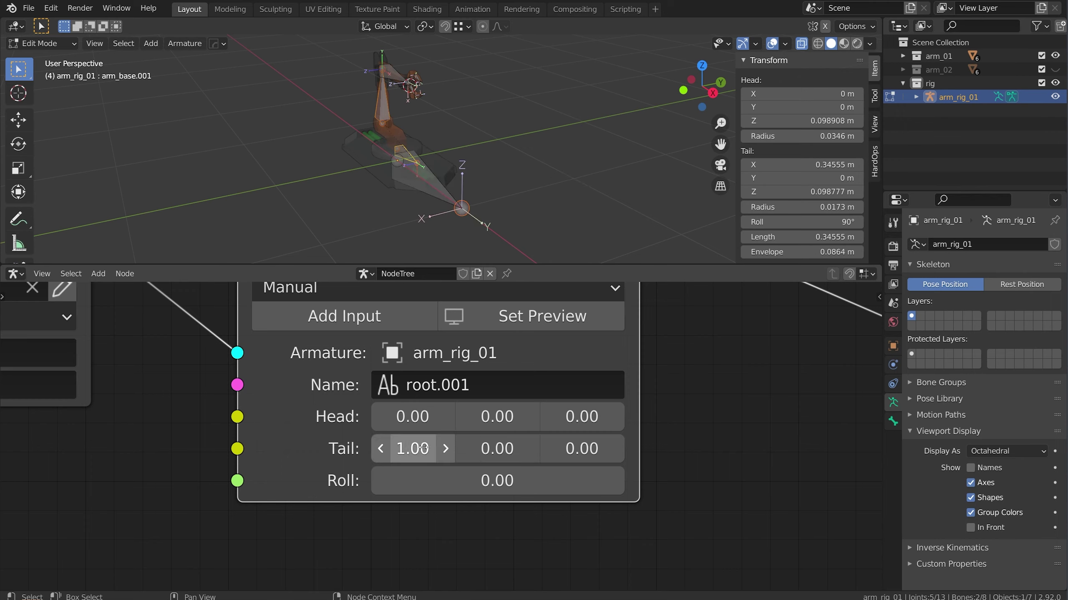
{"action": "left_click_drag", "start_coordinate": [399, 445], "coordinate": [377, 456]}
{"action": "scroll", "coordinate": [525, 176], "scroll_direction": "down", "scroll_amount": 6}
{"action": "scroll", "coordinate": [634, 401], "scroll_direction": "down", "scroll_amount": 14}
{"action": "middle_click_drag", "start_coordinate": [634, 401], "coordinate": [463, 424]}
{"action": "scroll", "coordinate": [463, 424], "scroll_direction": "down", "scroll_amount": 1}
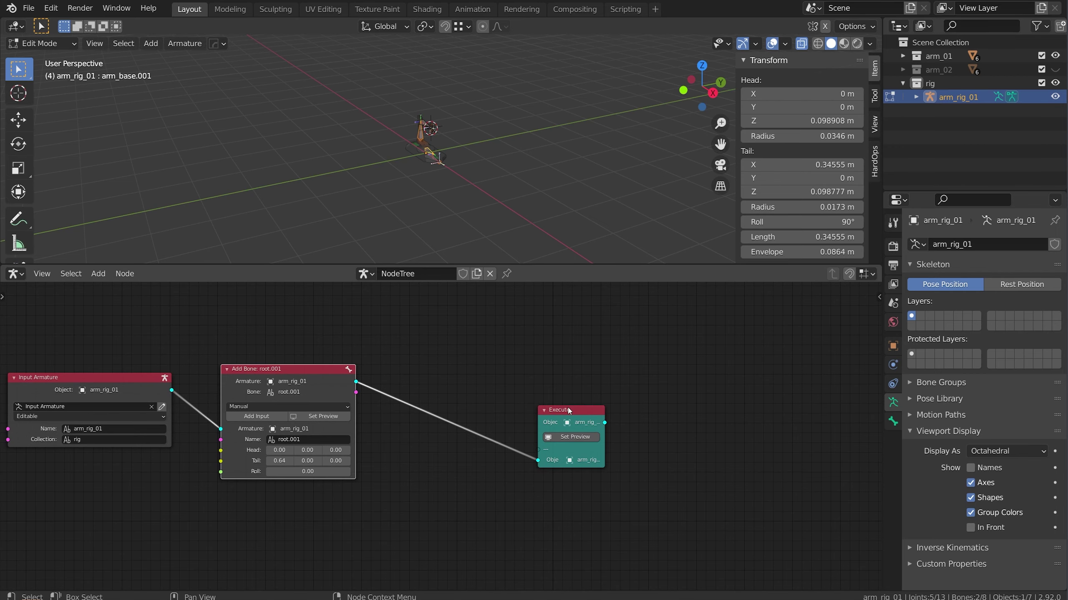
- Move the Execute node farther away, insert a Set Bone Property node on the link after Add Bone, and widen it
{"action": "left_click_drag", "start_coordinate": [569, 409], "coordinate": [691, 379]}
{"action": "key", "text": "shift+a"}
{"action": "mouse_move", "coordinate": [452, 358]}
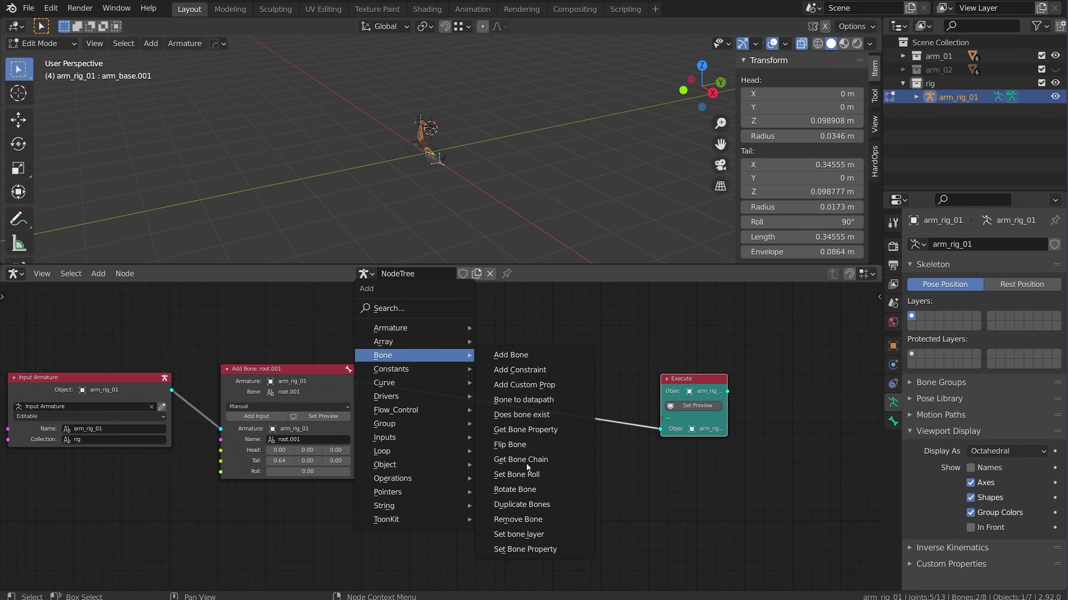
{"action": "left_click", "coordinate": [523, 550]}
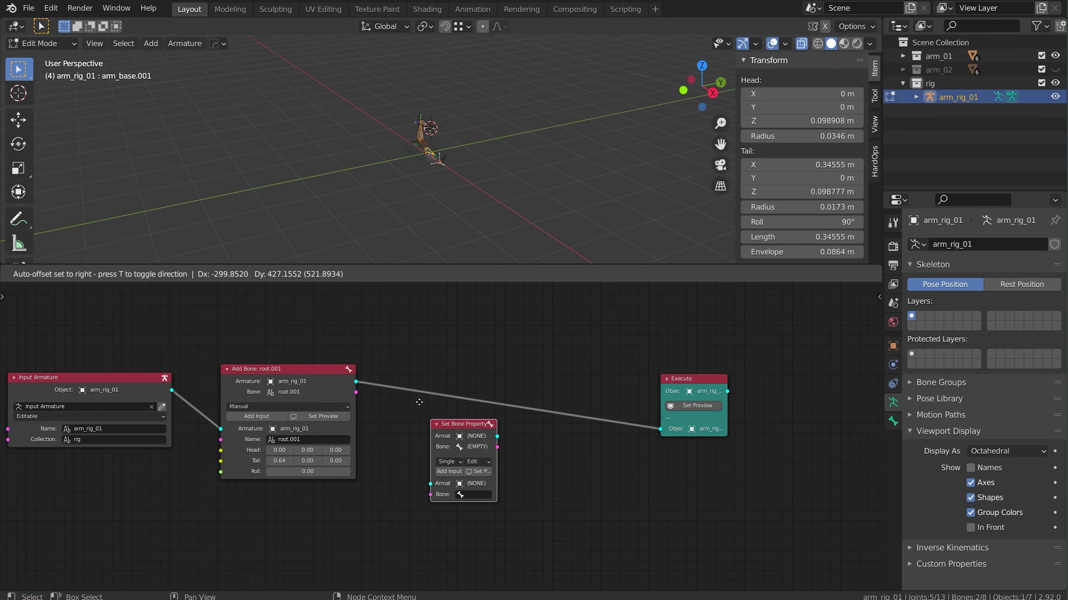
{"action": "left_click", "coordinate": [459, 437]}
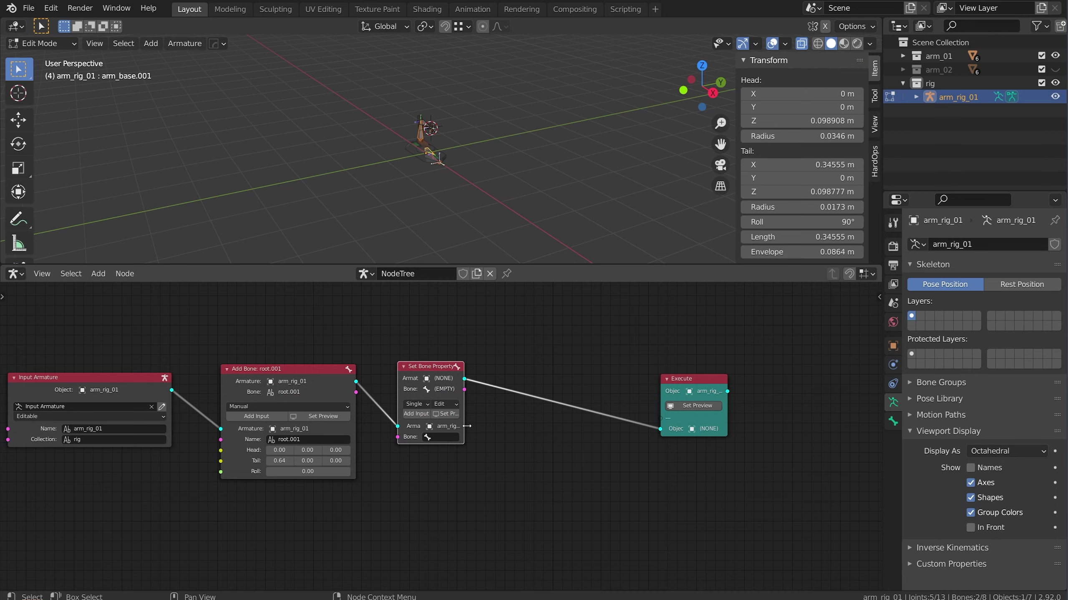
{"action": "left_click_drag", "start_coordinate": [467, 427], "coordinate": [532, 426]}
{"action": "left_click_drag", "start_coordinate": [477, 374], "coordinate": [465, 375]}
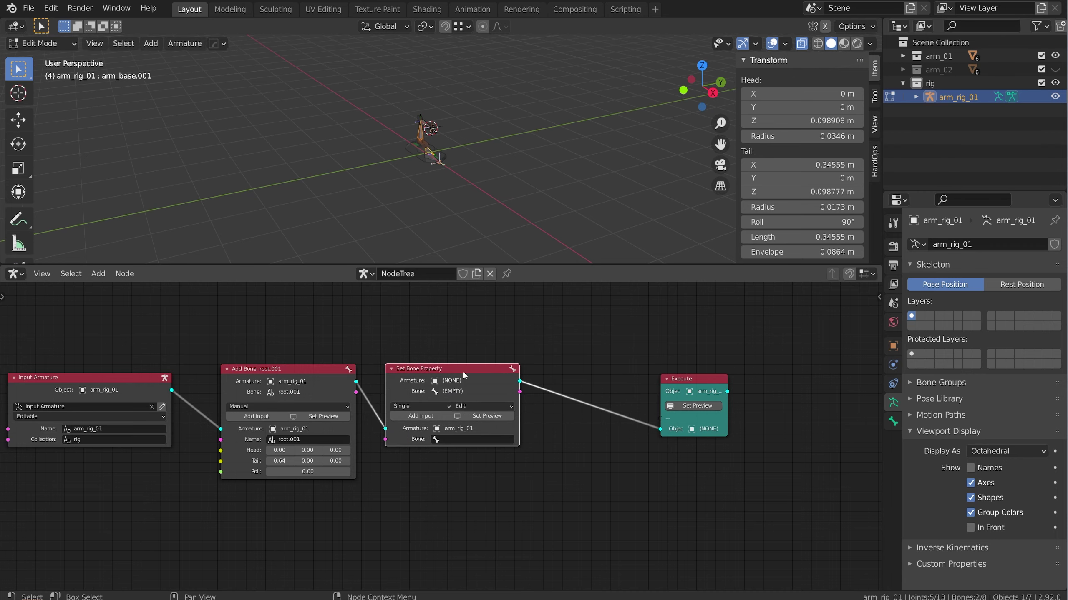
- Set the Set Bone Property node's bone to arm_base.001 and add a Parent input to it
{"action": "scroll", "coordinate": [422, 417], "scroll_direction": "up", "scroll_amount": 2}
{"action": "left_click", "coordinate": [420, 423]}
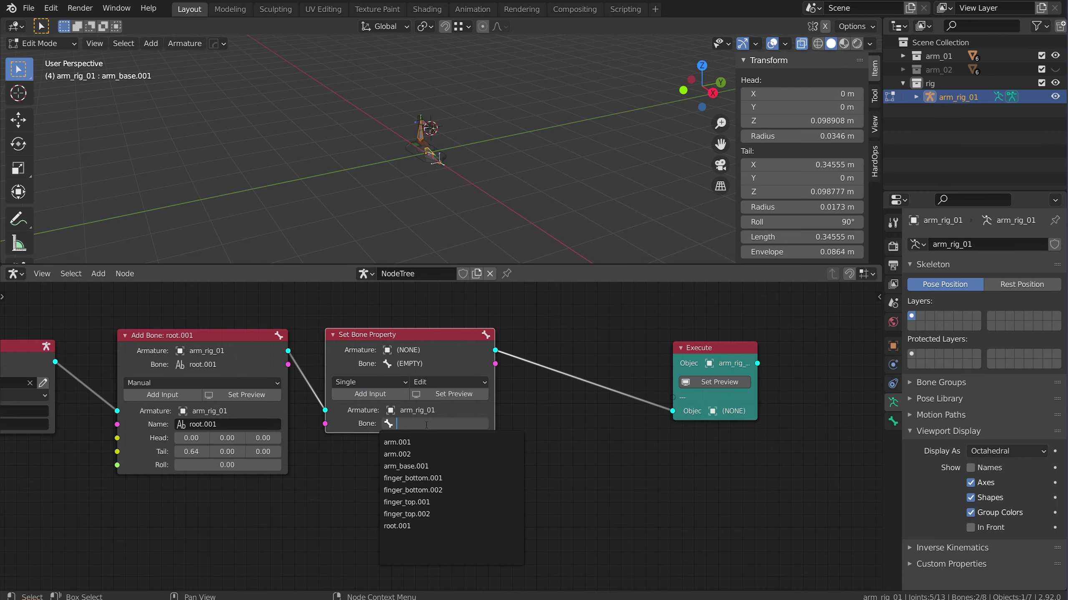
{"action": "left_click", "coordinate": [444, 466]}
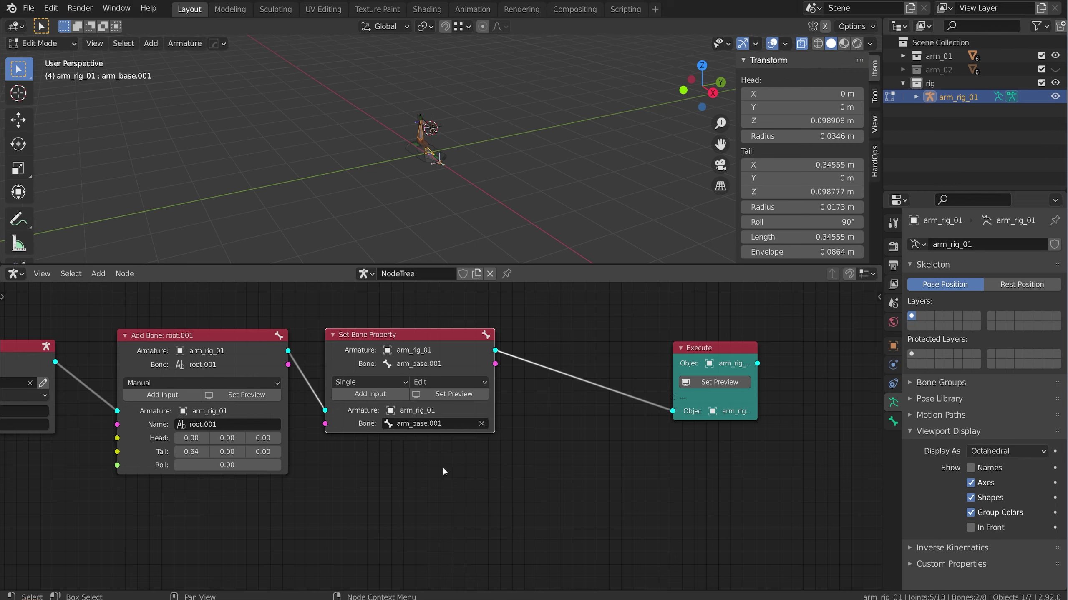
{"action": "left_click", "coordinate": [353, 393]}
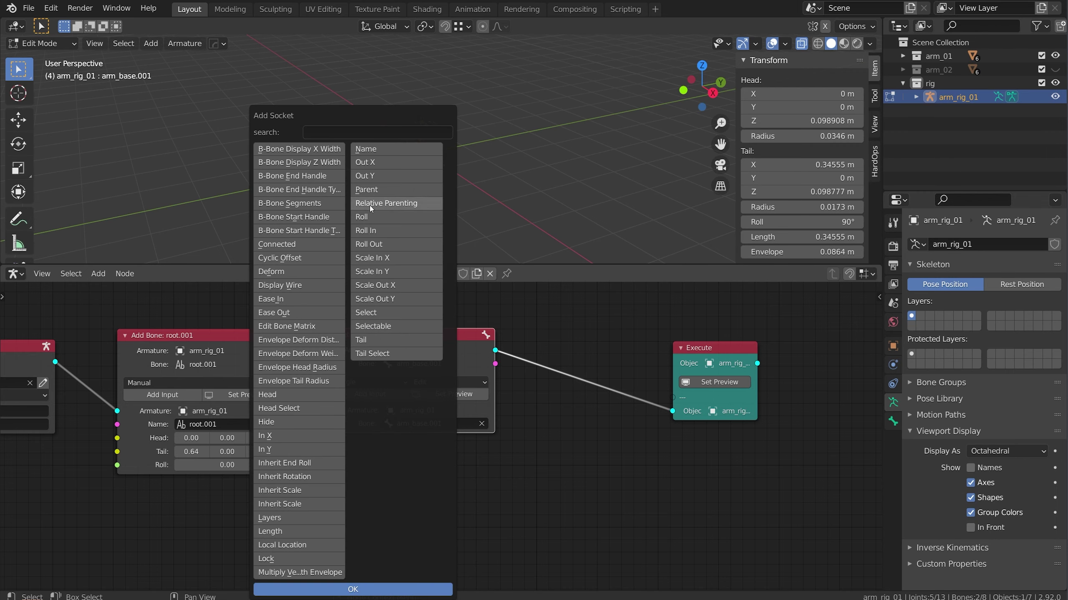
{"action": "left_click", "coordinate": [397, 192]}
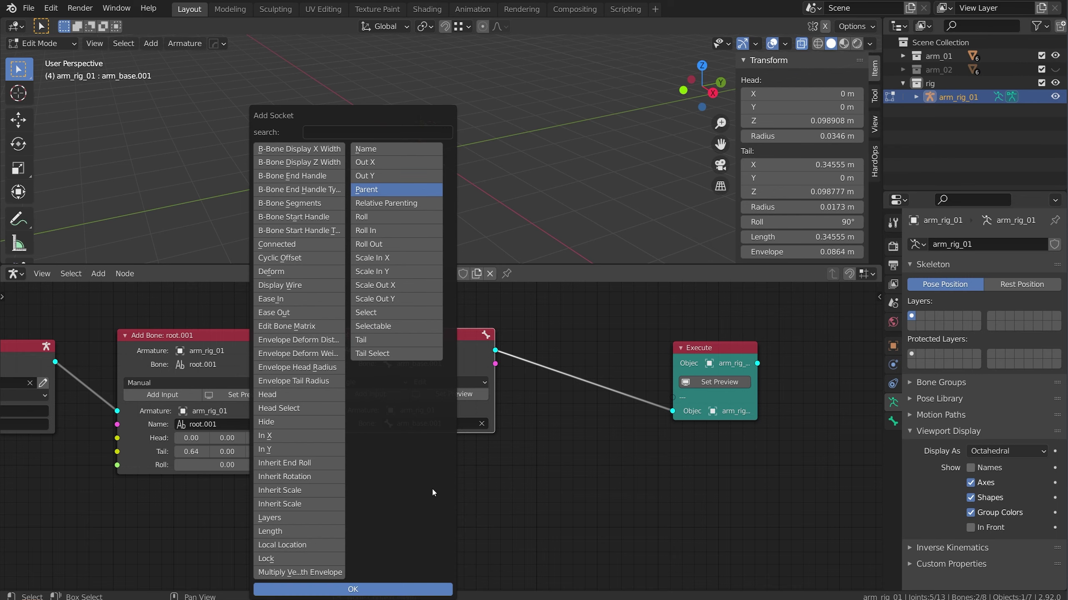
{"action": "left_click", "coordinate": [358, 590]}
{"action": "left_click_drag", "start_coordinate": [352, 335], "coordinate": [376, 328]}
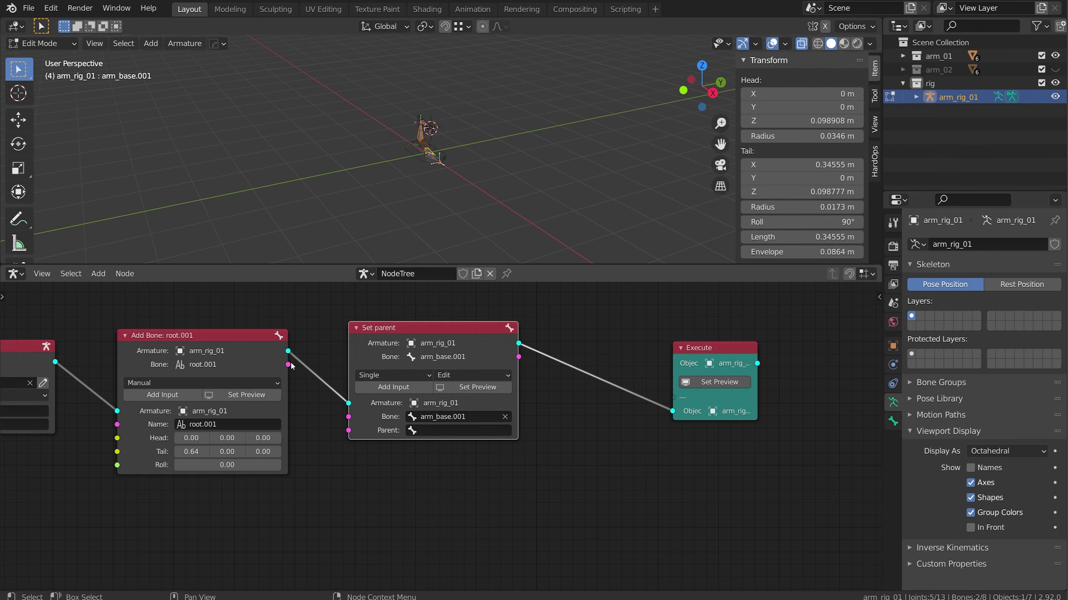
- Link the Add Bone node's Bone output to the Parent input of the Set parent node and move that node closer
{"action": "left_click_drag", "start_coordinate": [288, 364], "coordinate": [344, 390]}
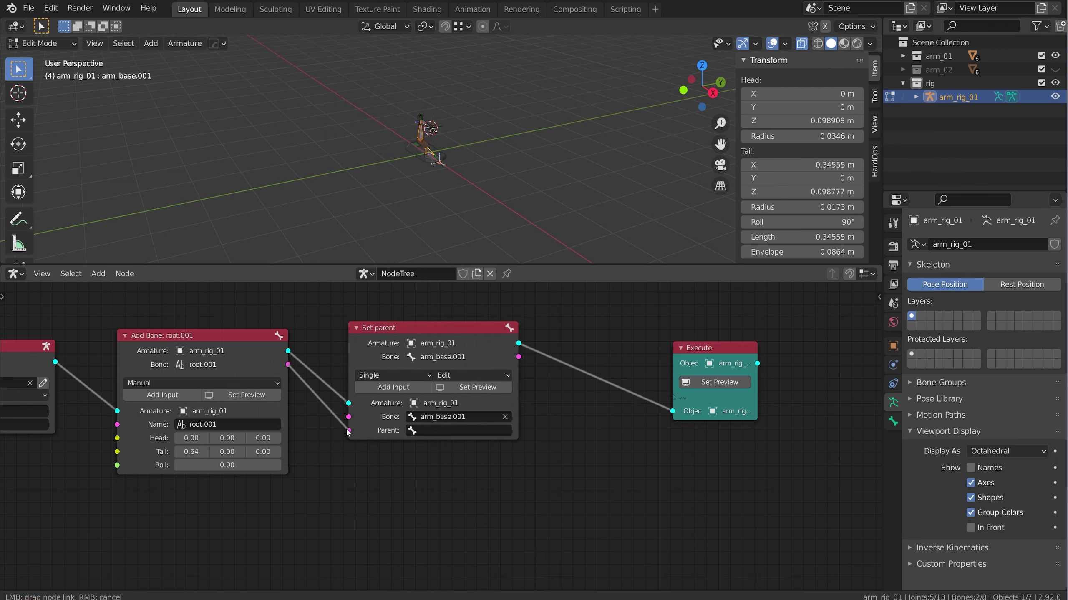
{"action": "left_click_drag", "start_coordinate": [348, 432], "coordinate": [349, 431]}
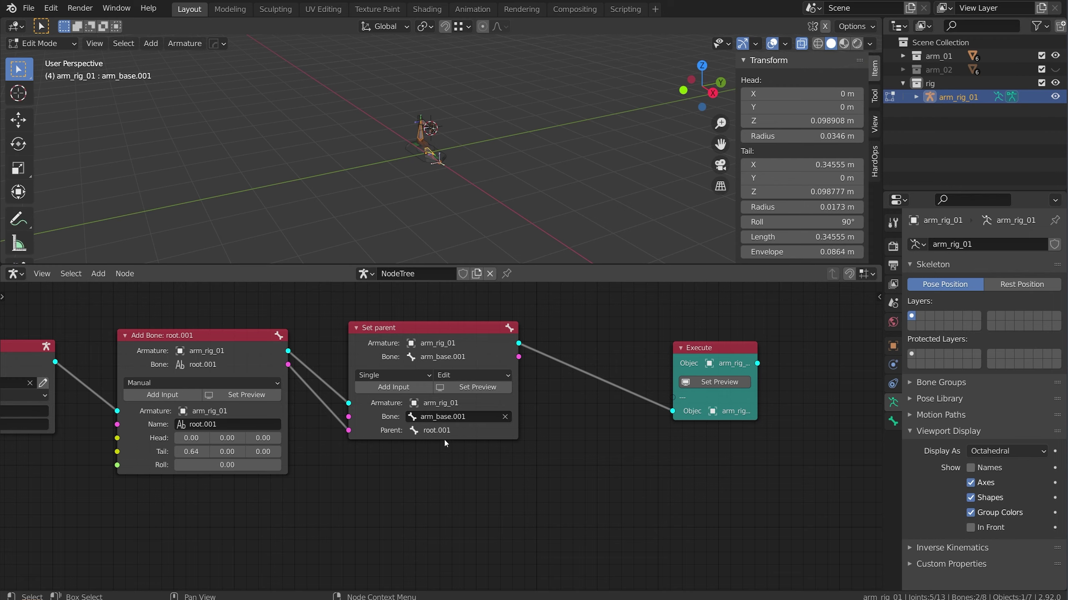
{"action": "left_click_drag", "start_coordinate": [422, 331], "coordinate": [389, 337]}
- Check the root bone in Pose Mode, return to Edit Mode and run the node tree from the Execute node
{"action": "scroll", "coordinate": [410, 141], "scroll_direction": "up", "scroll_amount": 8}
{"action": "middle_click_drag", "start_coordinate": [410, 132], "coordinate": [436, 124]}
{"action": "scroll", "coordinate": [436, 123], "scroll_direction": "down", "scroll_amount": 4}
{"action": "scroll", "coordinate": [437, 124], "scroll_direction": "up", "scroll_amount": 1}
{"action": "key", "text": "ctrl+Tab"}
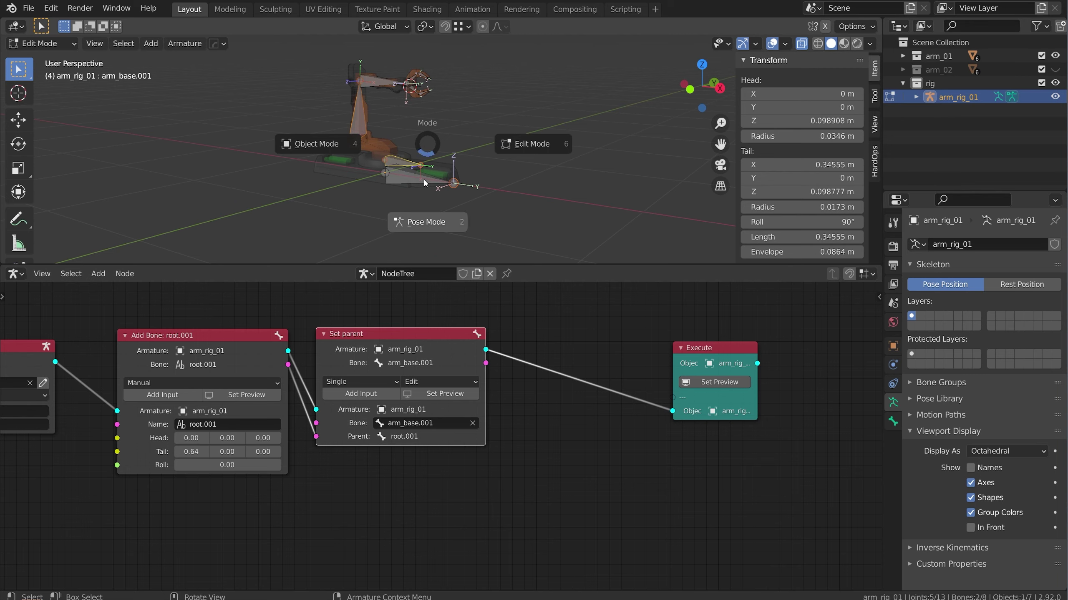
{"action": "left_click", "coordinate": [425, 183]}
{"action": "left_click", "coordinate": [411, 181]}
{"action": "key", "text": "Tab"}
{"action": "left_click", "coordinate": [714, 382]}
- Test the root bone's parenting in Pose Mode with a trial move and a trial rotation, cancelling both
{"action": "key", "text": "ctrl+Tab"}
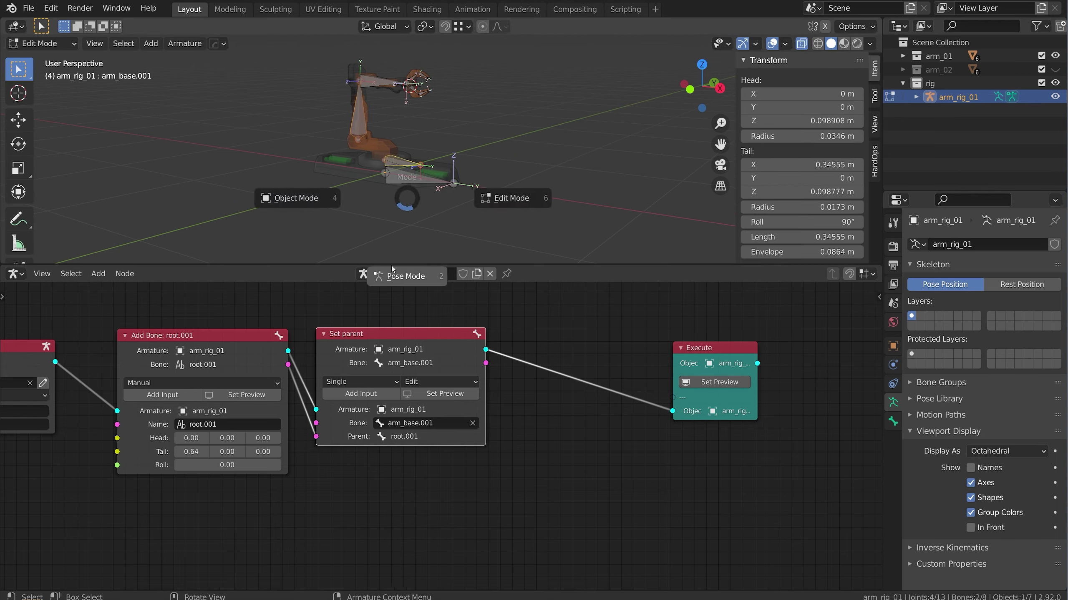
{"action": "left_click", "coordinate": [405, 210]}
{"action": "left_click", "coordinate": [407, 186]}
{"action": "key", "text": "g"}
{"action": "right_click", "coordinate": [405, 173]}
{"action": "left_click", "coordinate": [401, 163]}
{"action": "key", "text": "r"}
{"action": "key", "text": "Escape"}
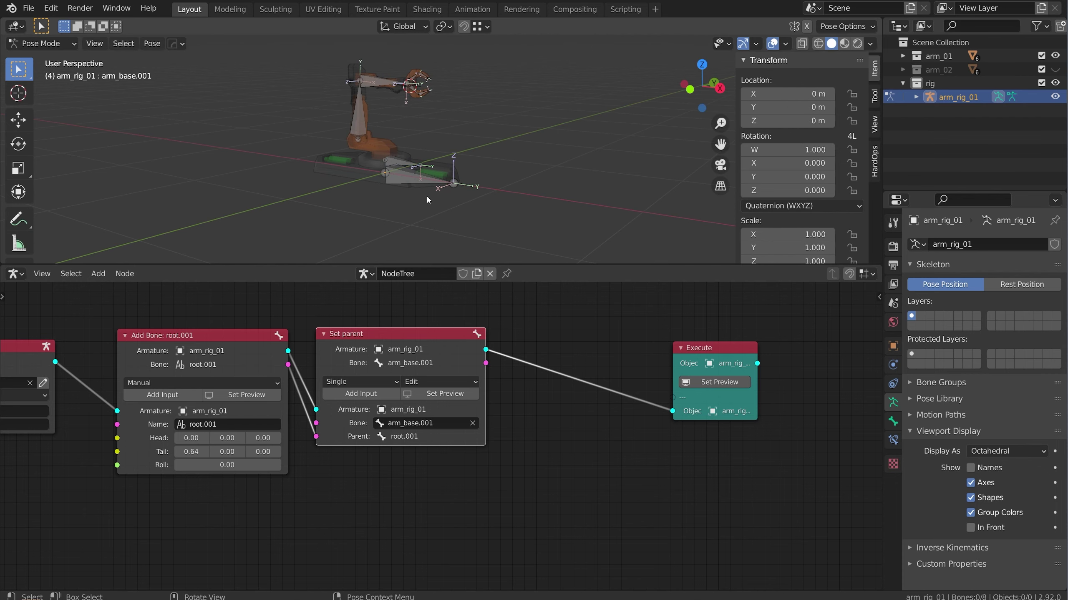
- Move the Execute node farther away and insert a second Add Bone node on the link after Set parent
{"action": "left_click_drag", "start_coordinate": [709, 346], "coordinate": [824, 320]}
{"action": "scroll", "coordinate": [769, 334], "scroll_direction": "down", "scroll_amount": 3}
{"action": "middle_click_drag", "start_coordinate": [769, 334], "coordinate": [431, 369]}
{"action": "left_click_drag", "start_coordinate": [499, 364], "coordinate": [629, 364]}
{"action": "middle_click_drag", "start_coordinate": [467, 358], "coordinate": [561, 347]}
{"action": "key", "text": "shift+a"}
{"action": "mouse_move", "coordinate": [405, 370]}
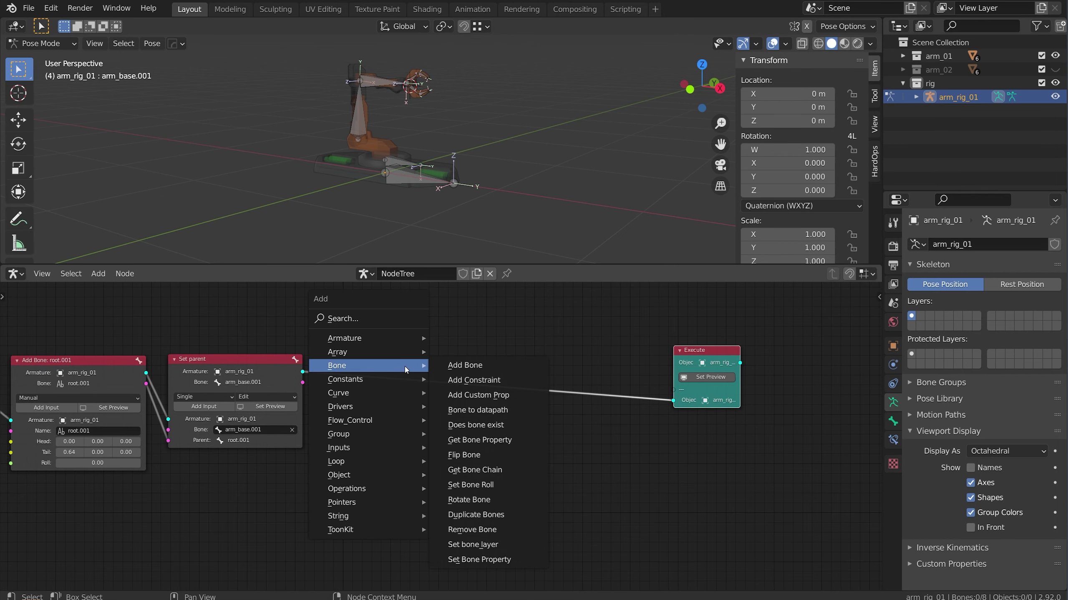
{"action": "left_click", "coordinate": [467, 366]}
{"action": "left_click", "coordinate": [419, 370]}
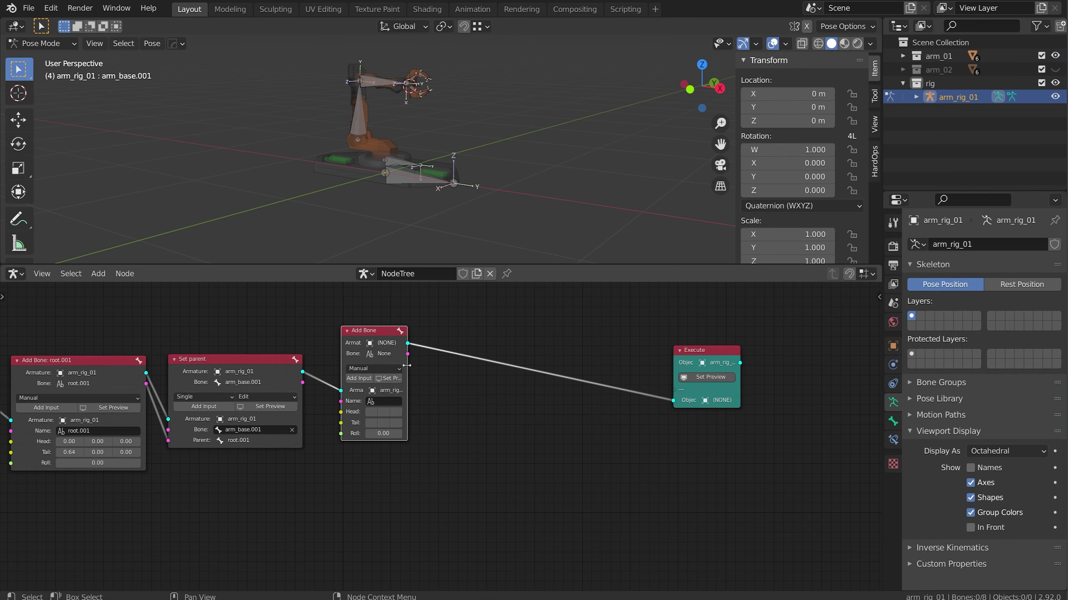
- Widen the new Add Bone node and name its bone hand_ik.001
{"action": "left_click_drag", "start_coordinate": [407, 364], "coordinate": [509, 368]}
{"action": "left_click_drag", "start_coordinate": [436, 330], "coordinate": [437, 339]}
{"action": "left_click", "coordinate": [425, 410]}
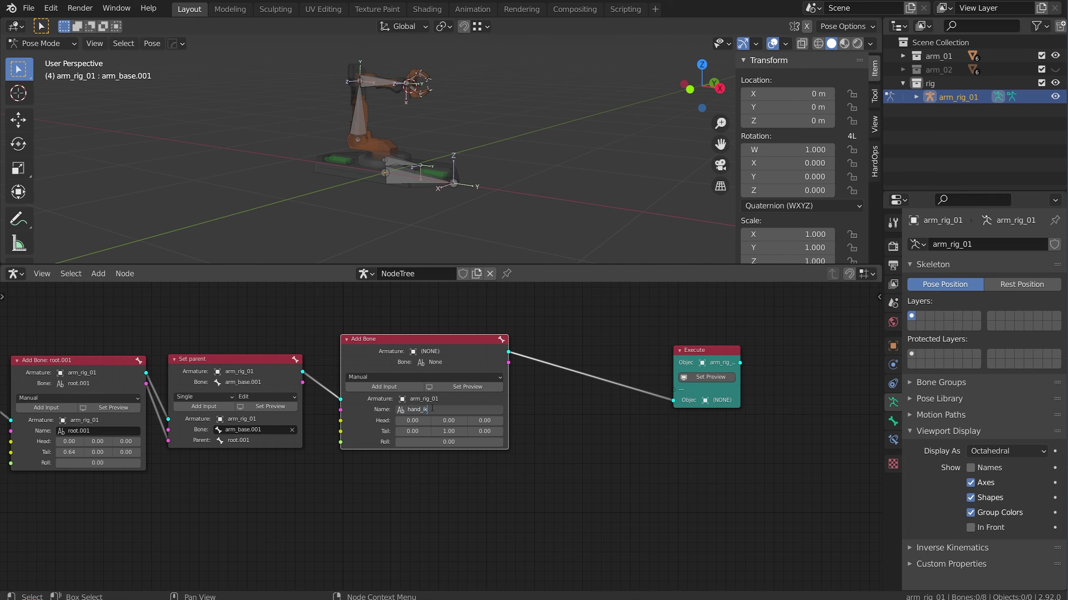
{"action": "type", "text": "hand_ik.001"}
{"action": "key", "text": "Return"}
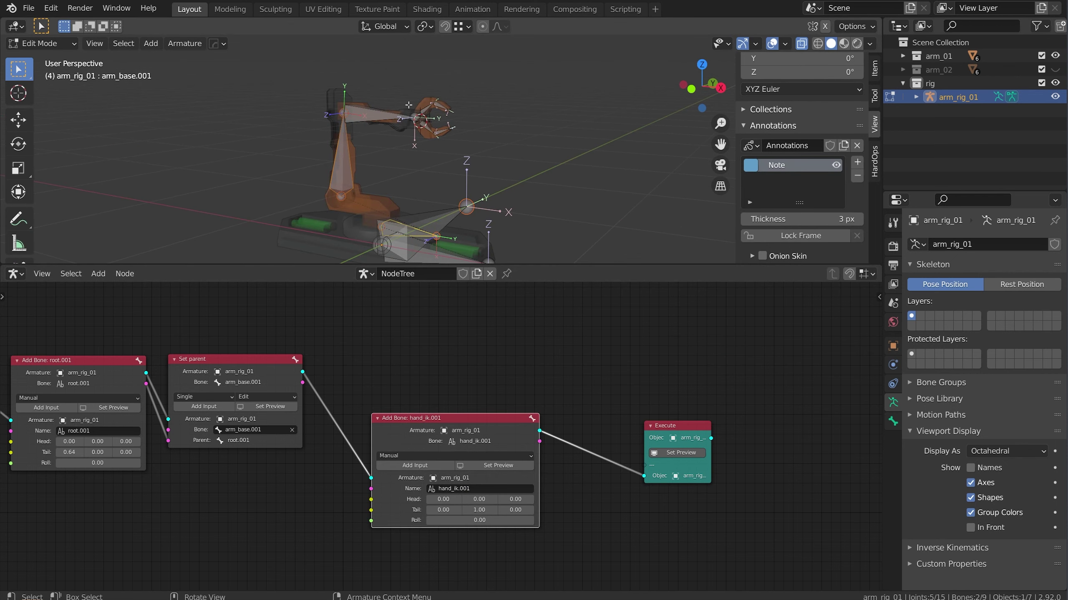
- Sketch the intended hand IK bone at the gripper as an annotation, hide the Note layer and select arm.002
{"action": "left_click_drag", "start_coordinate": [409, 105], "coordinate": [402, 110]}
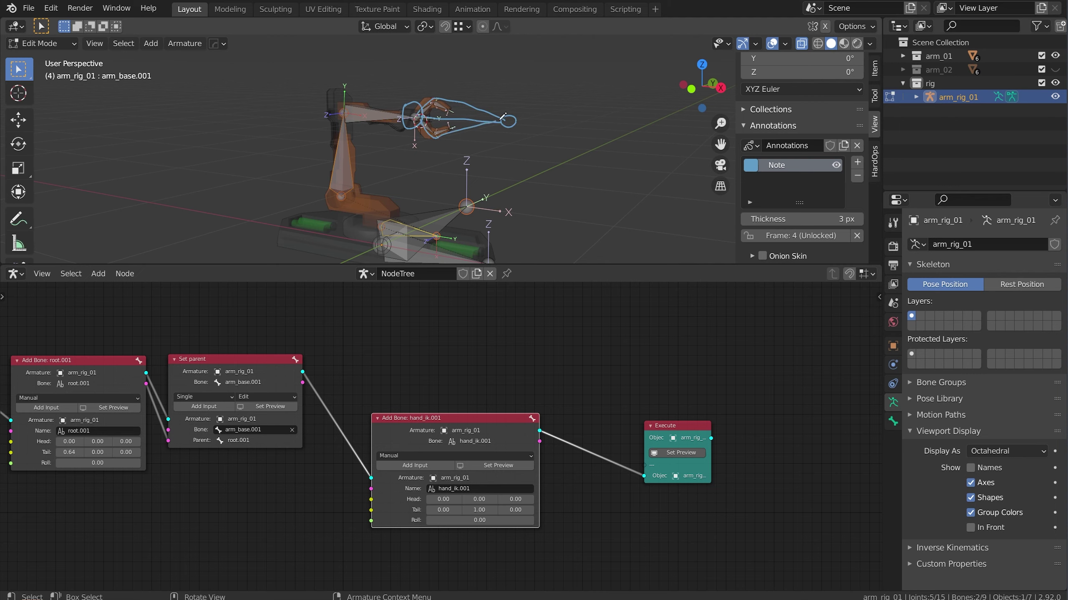
{"action": "left_click", "coordinate": [836, 164]}
{"action": "left_click", "coordinate": [405, 119]}
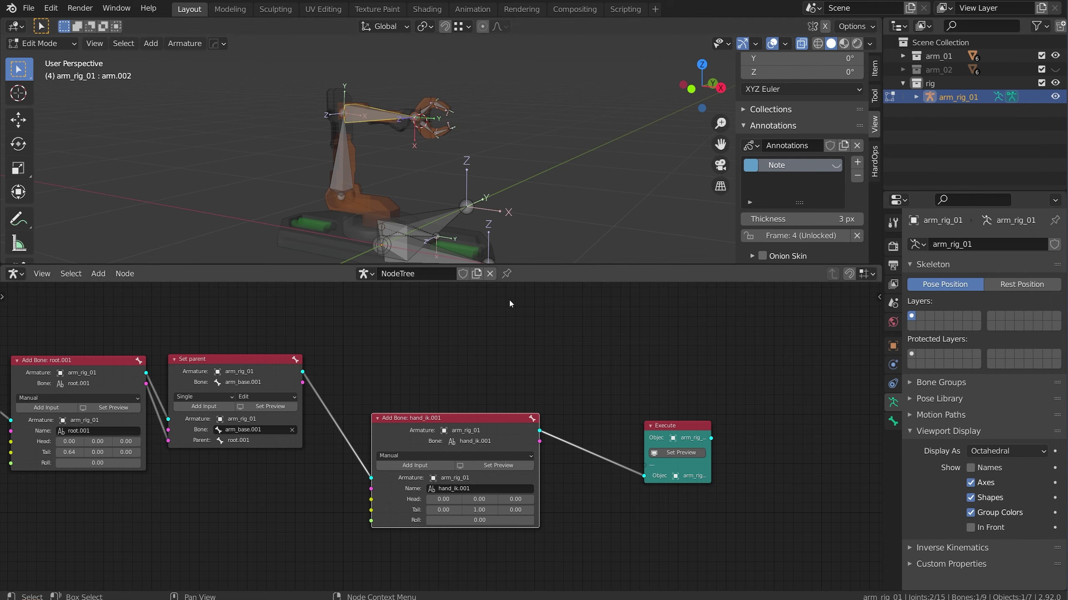
- Make room before the hand_ik.001 node, add a Get Bone Property node fed by Set parent's Armature output, and widen it
{"action": "left_click_drag", "start_coordinate": [491, 422], "coordinate": [610, 355]}
{"action": "middle_click_drag", "start_coordinate": [384, 411], "coordinate": [395, 365]}
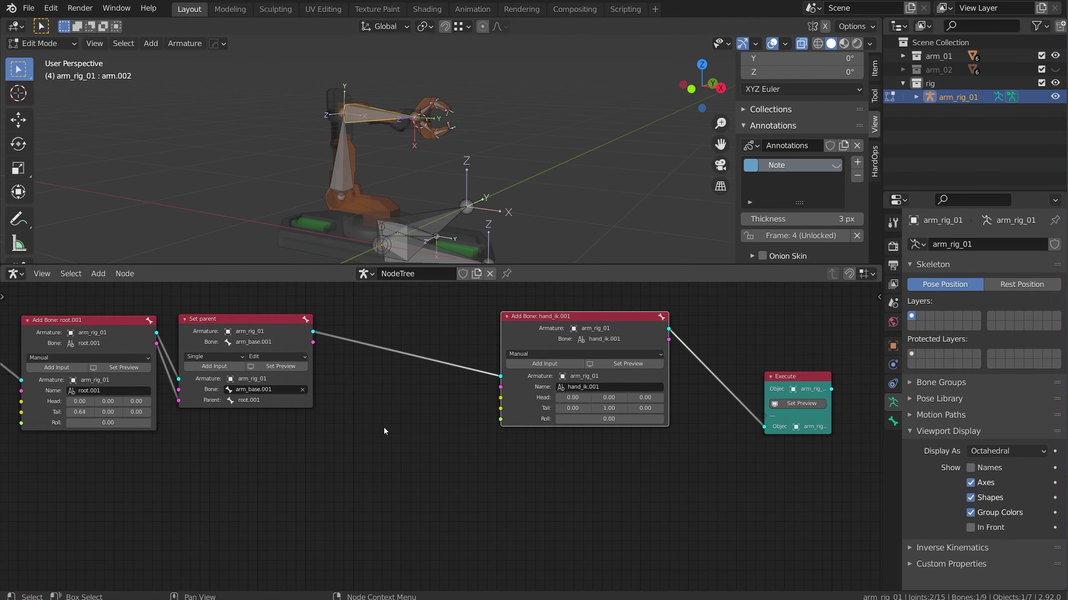
{"action": "key", "text": "shift+a"}
{"action": "mouse_move", "coordinate": [383, 427]}
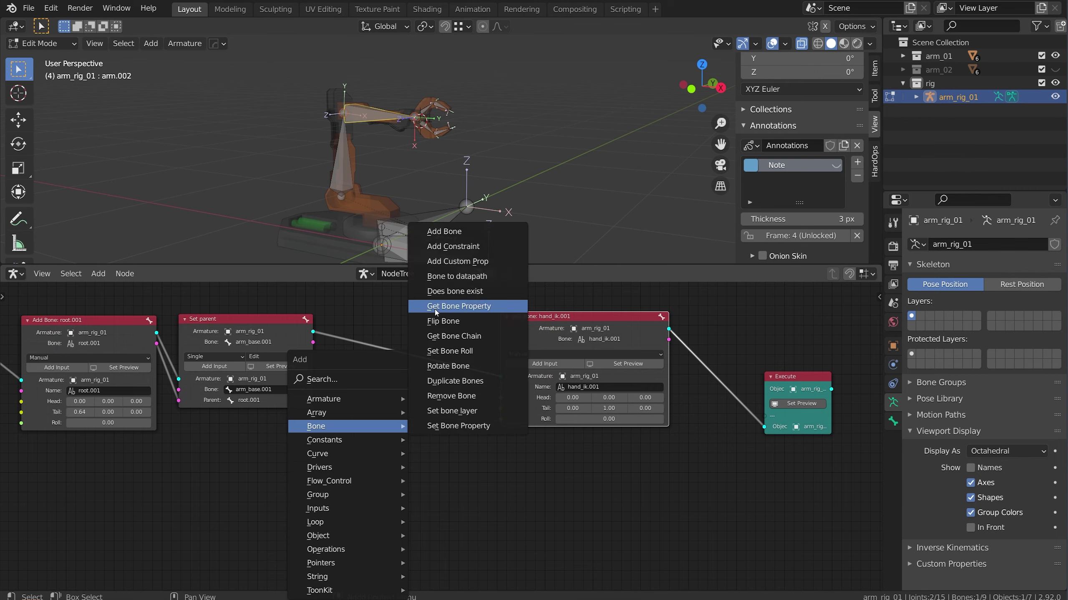
{"action": "left_click", "coordinate": [466, 310]}
{"action": "left_click", "coordinate": [412, 420]}
{"action": "left_click_drag", "start_coordinate": [313, 332], "coordinate": [381, 449]}
{"action": "scroll", "coordinate": [483, 386], "scroll_direction": "up", "scroll_amount": 3}
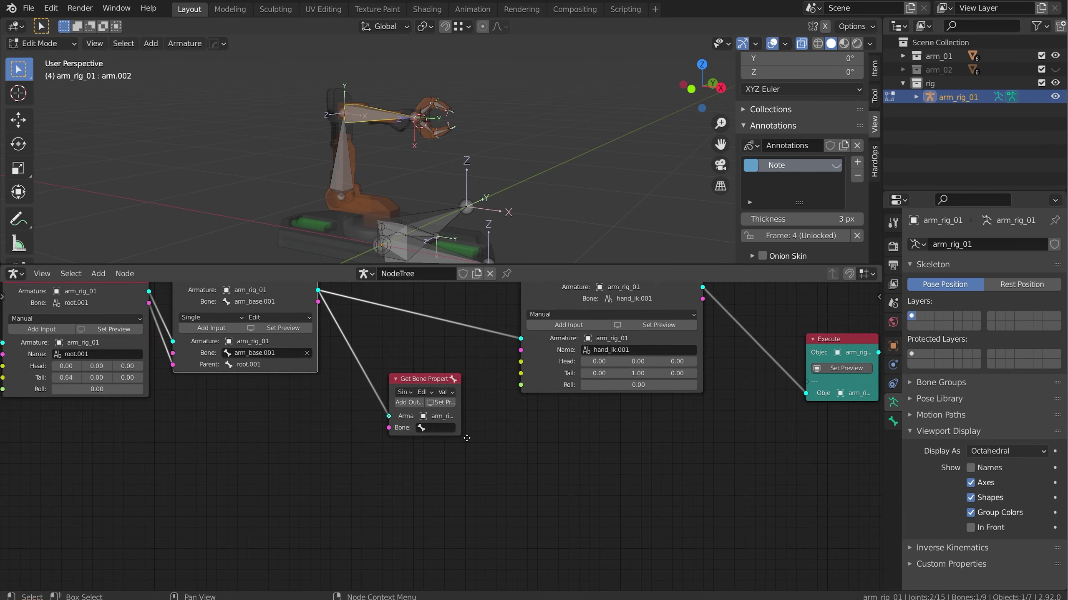
{"action": "left_click_drag", "start_coordinate": [494, 364], "coordinate": [577, 364]}
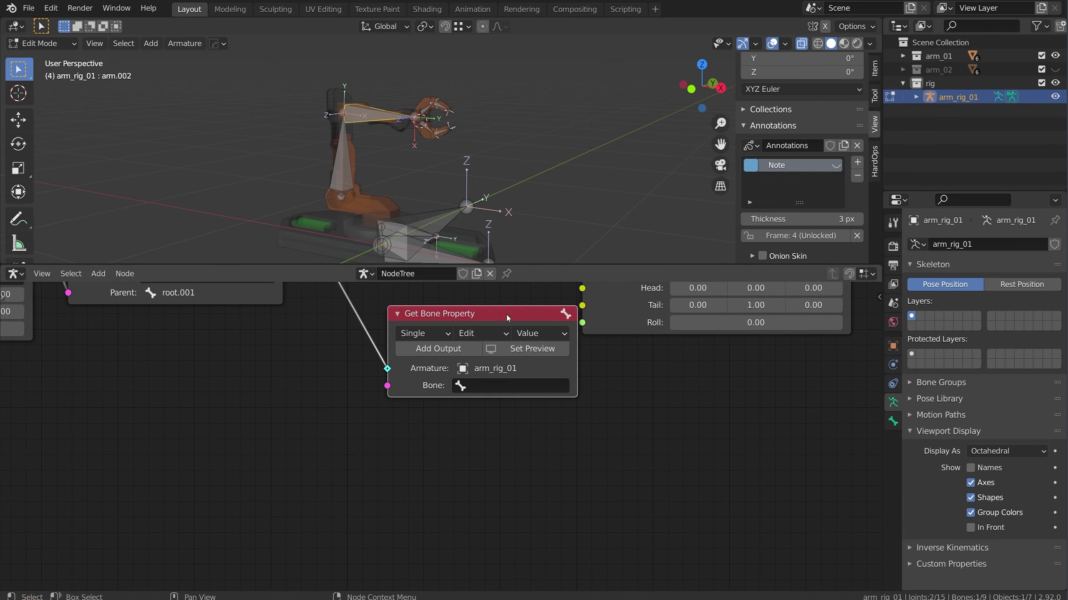
- Set the Get Bone Property node's bone to arm.002 and add a Tail output to it
{"action": "left_click_drag", "start_coordinate": [508, 317], "coordinate": [434, 334]}
{"action": "left_click", "coordinate": [456, 405]}
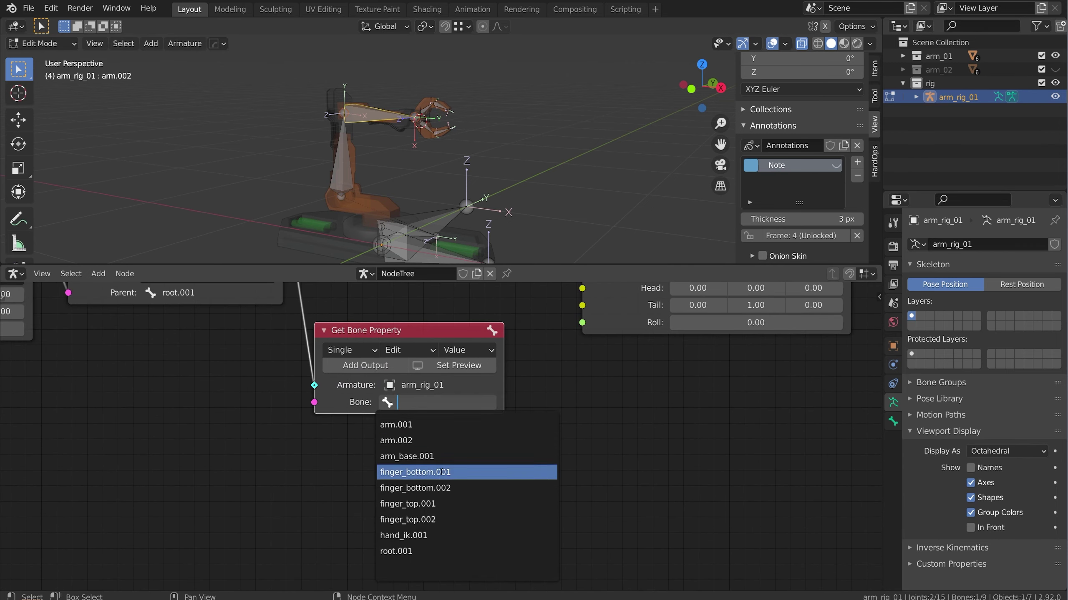
{"action": "left_click", "coordinate": [435, 442]}
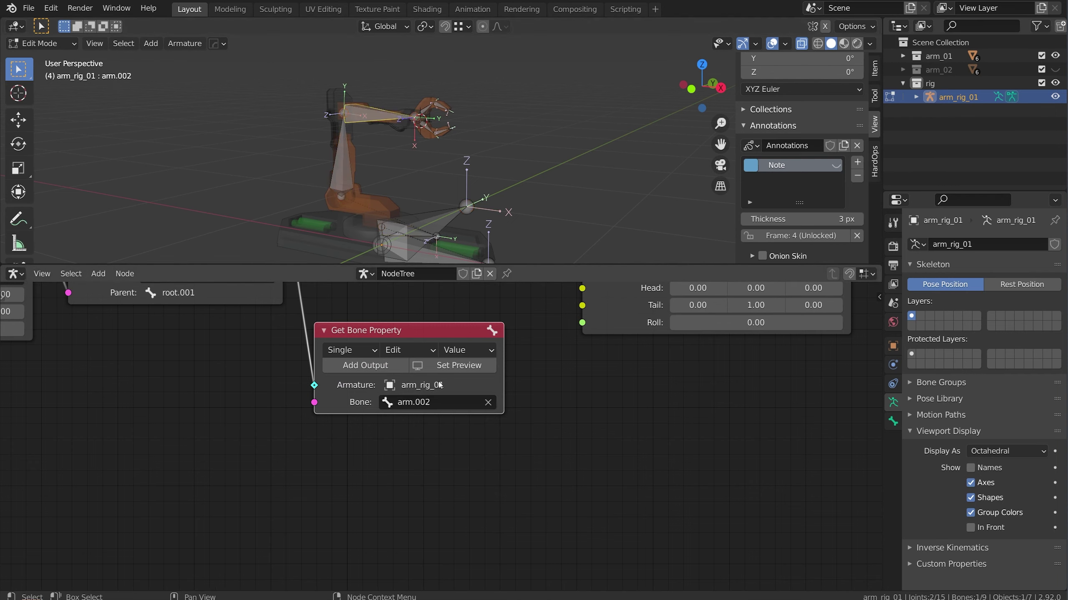
{"action": "left_click", "coordinate": [349, 365]}
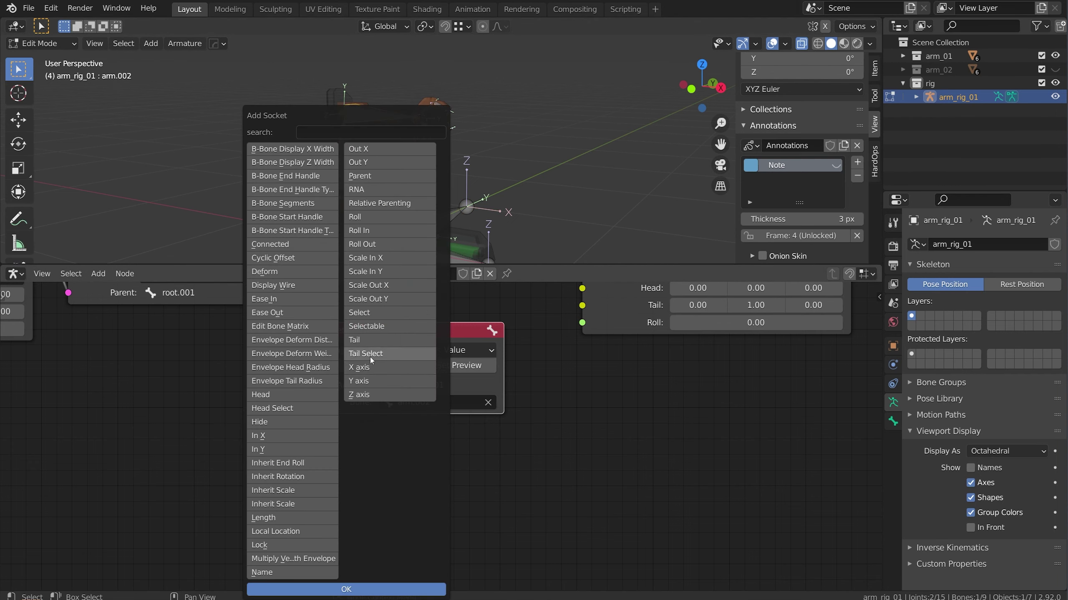
{"action": "left_click", "coordinate": [361, 589]}
{"action": "scroll", "coordinate": [497, 365], "scroll_direction": "down", "scroll_amount": 2}
{"action": "scroll", "coordinate": [498, 367], "scroll_direction": "down", "scroll_amount": 1}
{"action": "middle_click_drag", "start_coordinate": [497, 367], "coordinate": [329, 434]}
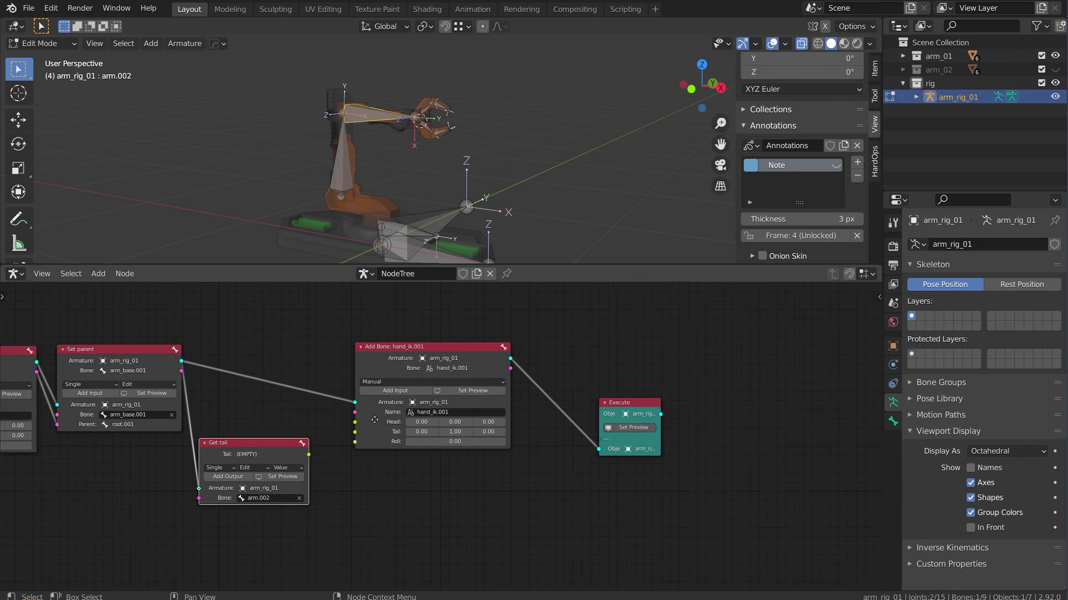
- Rearrange the nodes, link Get tail's Tail output to the Head input of hand_ik.001's Add Bone node, and run the node tree
{"action": "scroll", "coordinate": [388, 379], "scroll_direction": "up", "scroll_amount": 3}
{"action": "left_click_drag", "start_coordinate": [449, 322], "coordinate": [495, 327]}
{"action": "left_click_drag", "start_coordinate": [664, 394], "coordinate": [760, 365]}
{"action": "left_click_drag", "start_coordinate": [500, 343], "coordinate": [600, 341]}
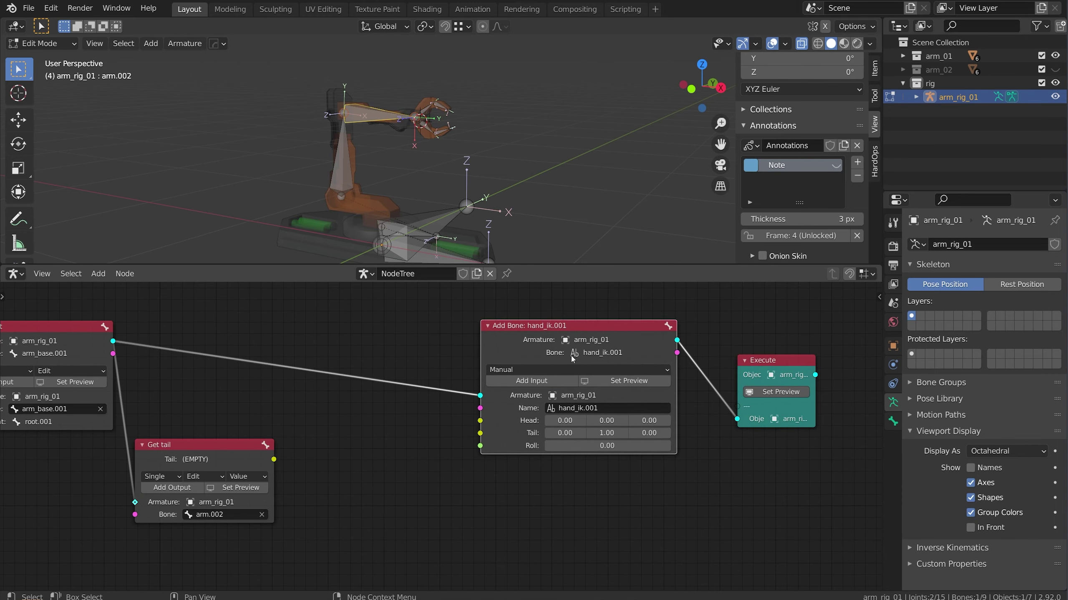
{"action": "key", "text": "g"}
{"action": "left_click", "coordinate": [385, 438]}
{"action": "left_click_drag", "start_coordinate": [361, 436], "coordinate": [487, 423]}
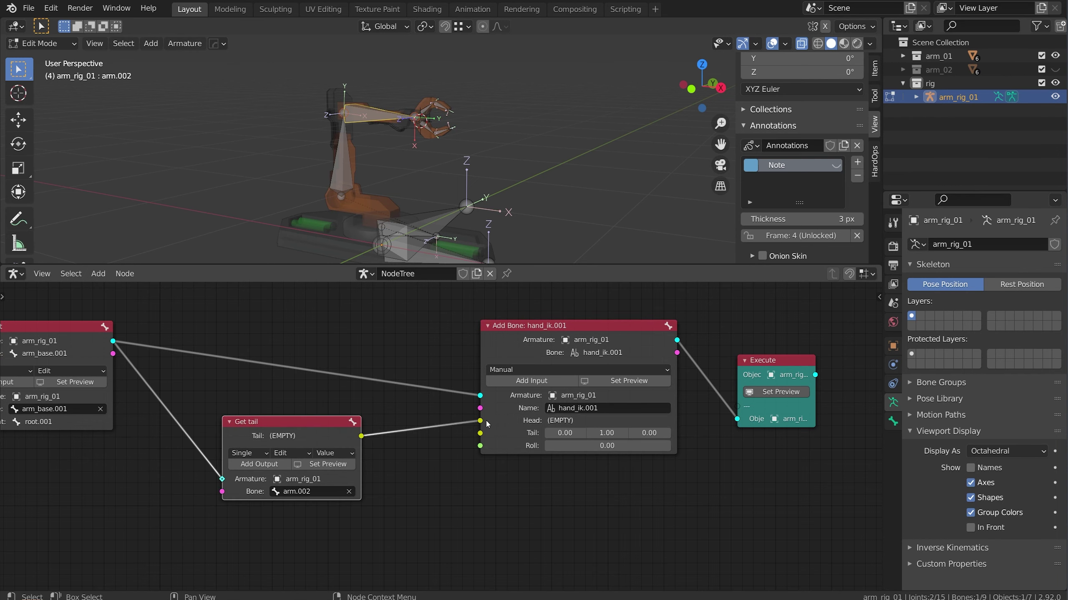
{"action": "left_click", "coordinate": [779, 393]}
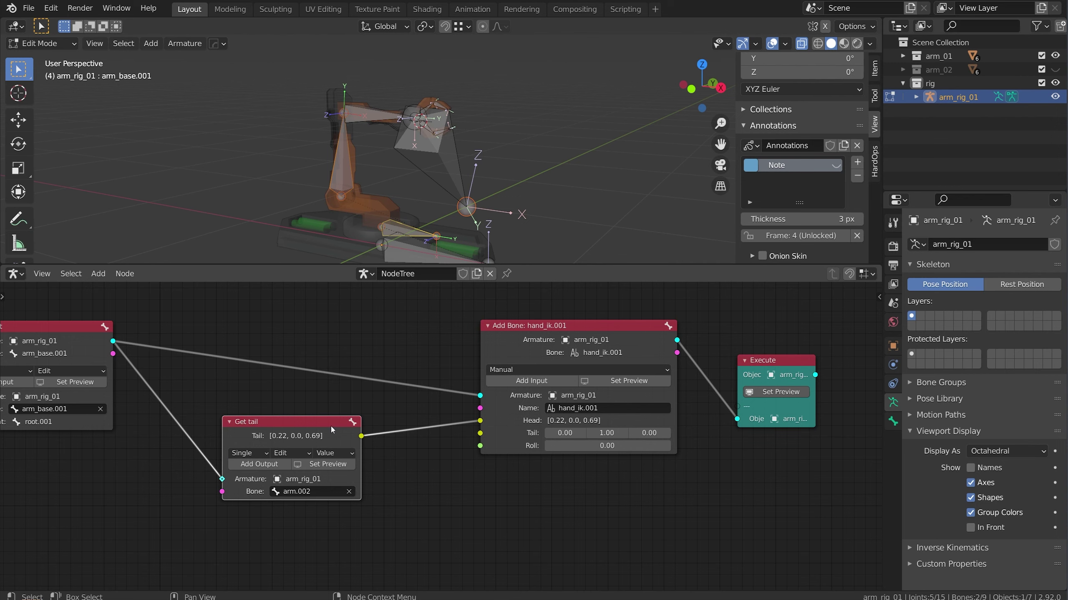
- Spread the Get tail, hand_ik.001 and Execute nodes apart and sketch the intended hand bone on a new annotation layer
{"action": "left_click_drag", "start_coordinate": [330, 427], "coordinate": [248, 405]}
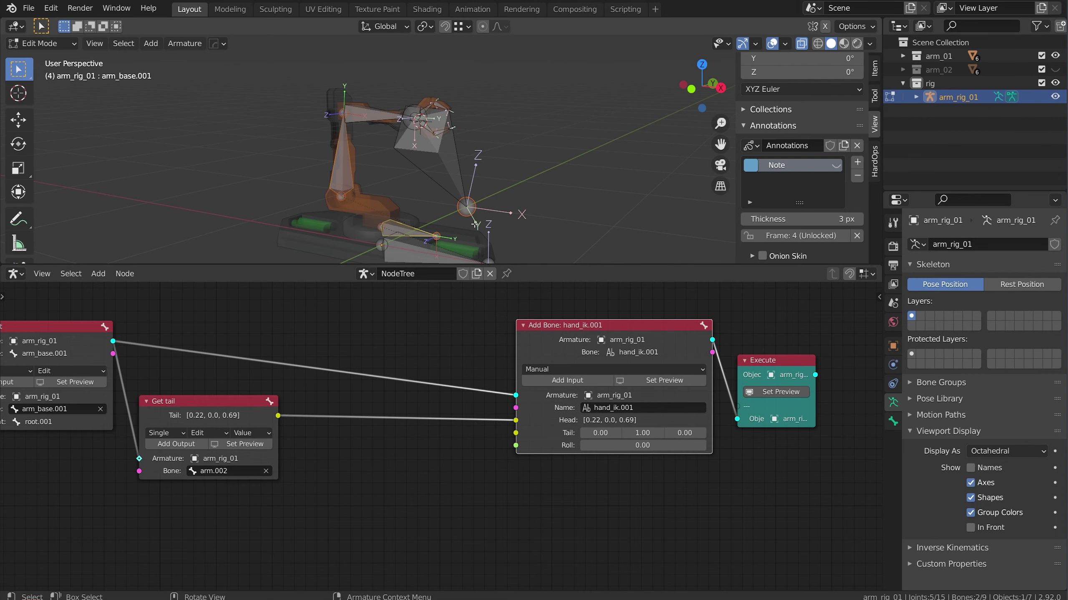
{"action": "middle_click_drag", "start_coordinate": [475, 225], "coordinate": [454, 221]}
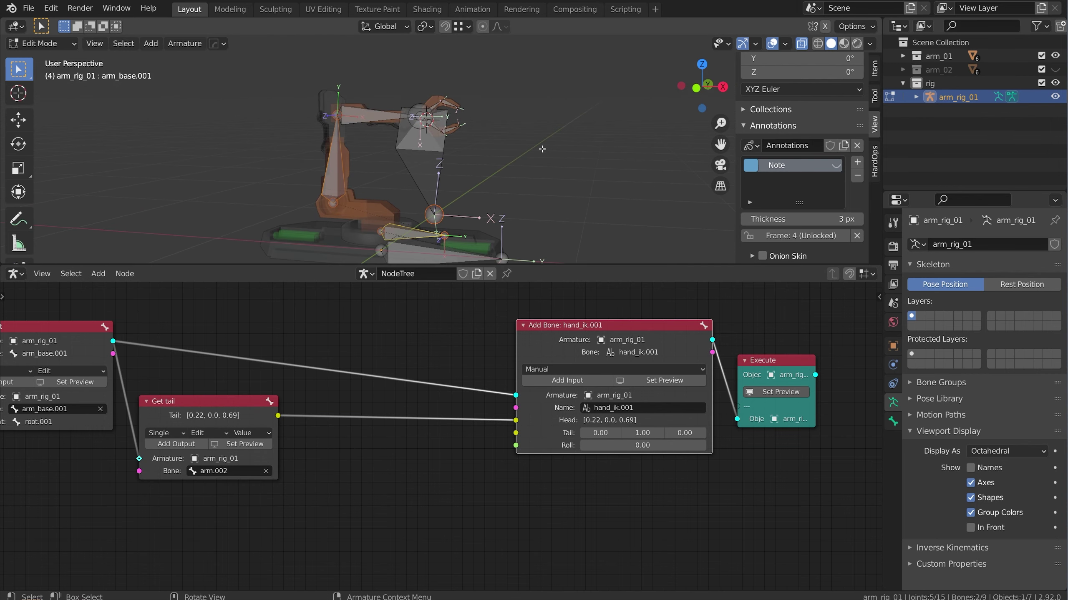
{"action": "left_click", "coordinate": [856, 162]}
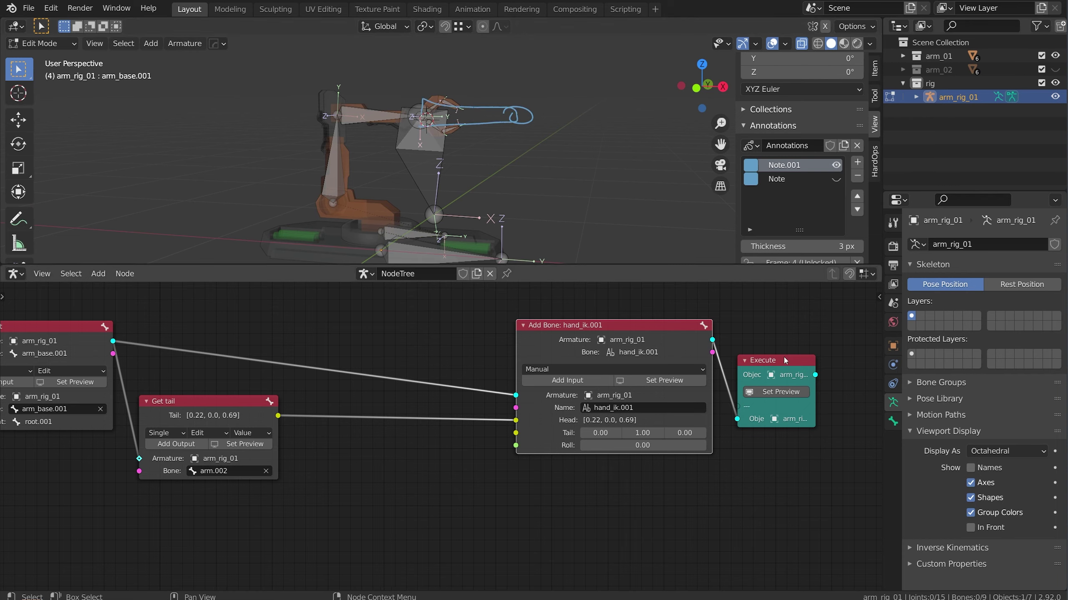
{"action": "left_click_drag", "start_coordinate": [785, 360], "coordinate": [829, 333]}
{"action": "left_click_drag", "start_coordinate": [610, 325], "coordinate": [635, 323]}
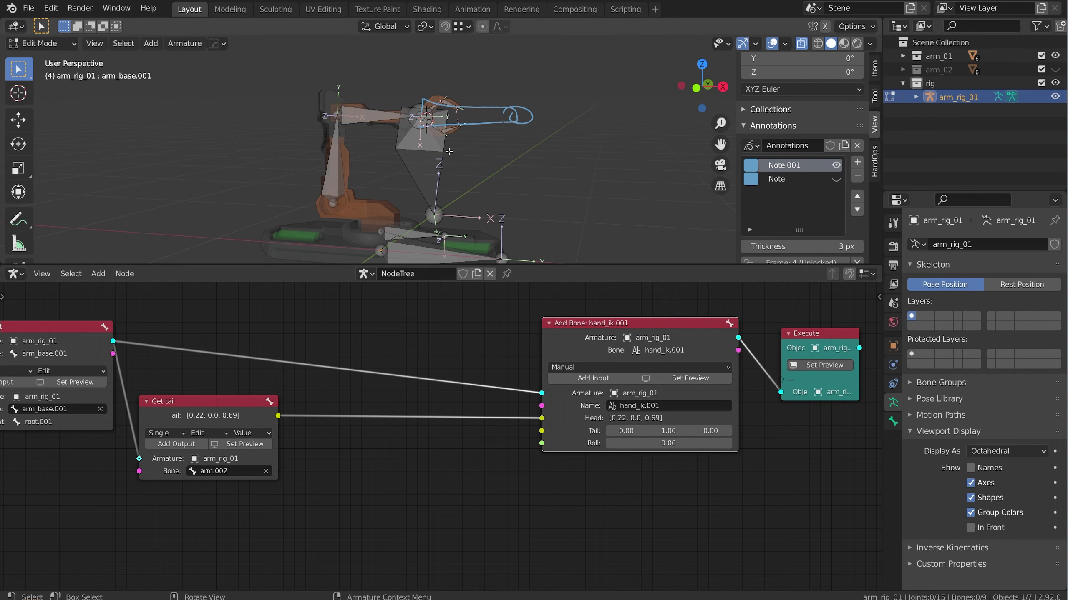
- Hide the Note.001 annotation layer and place a Math node between the Get tail and hand_ik.001 nodes
{"action": "left_click", "coordinate": [836, 165]}
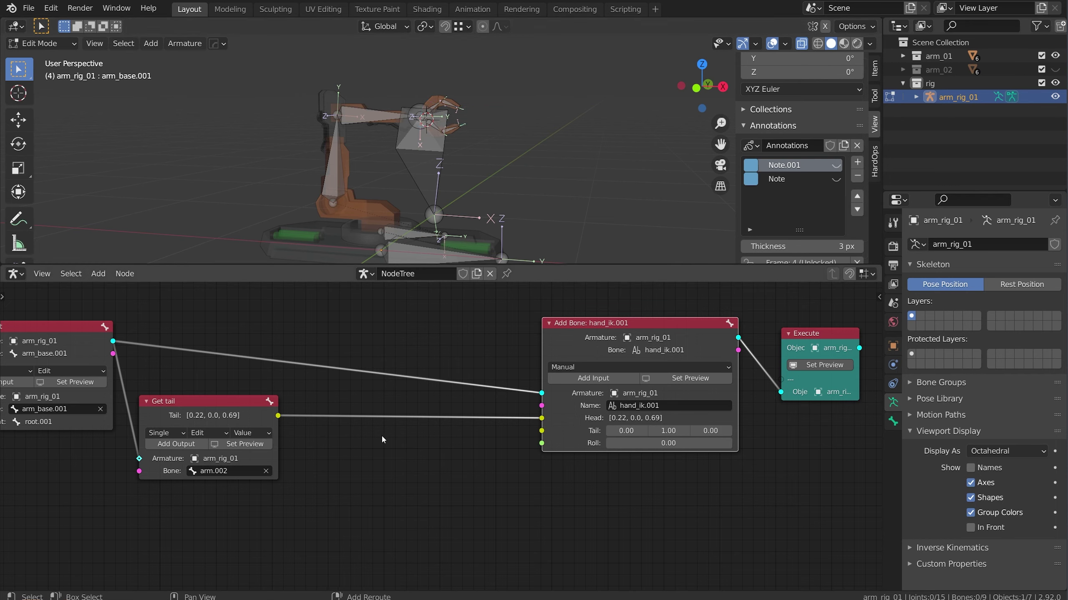
{"action": "key", "text": "shift+a"}
{"action": "mouse_move", "coordinate": [381, 441]}
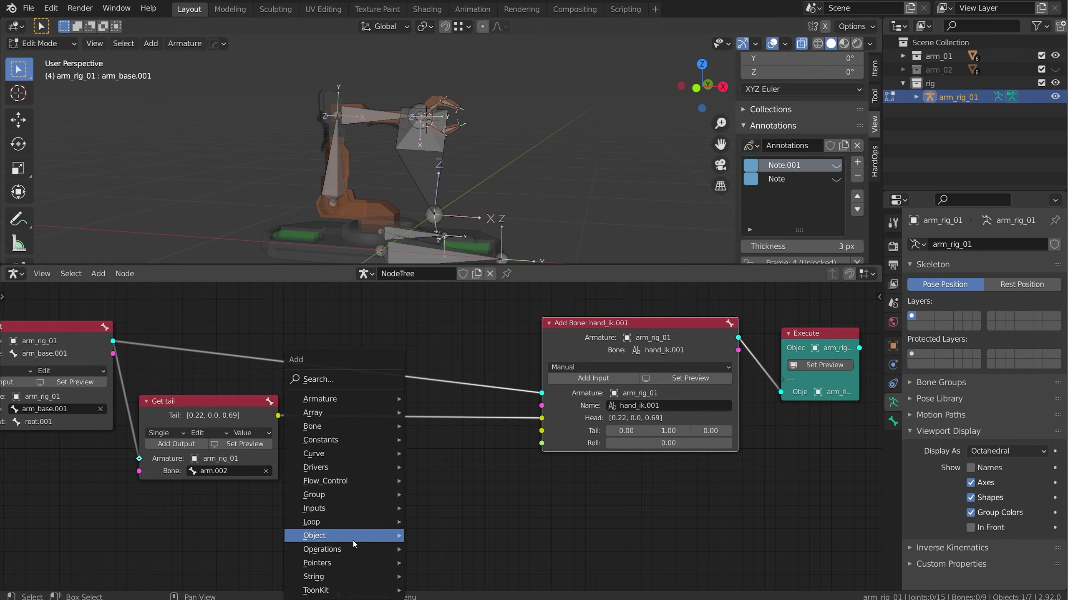
{"action": "mouse_move", "coordinate": [351, 549]}
{"action": "left_click", "coordinate": [424, 534]}
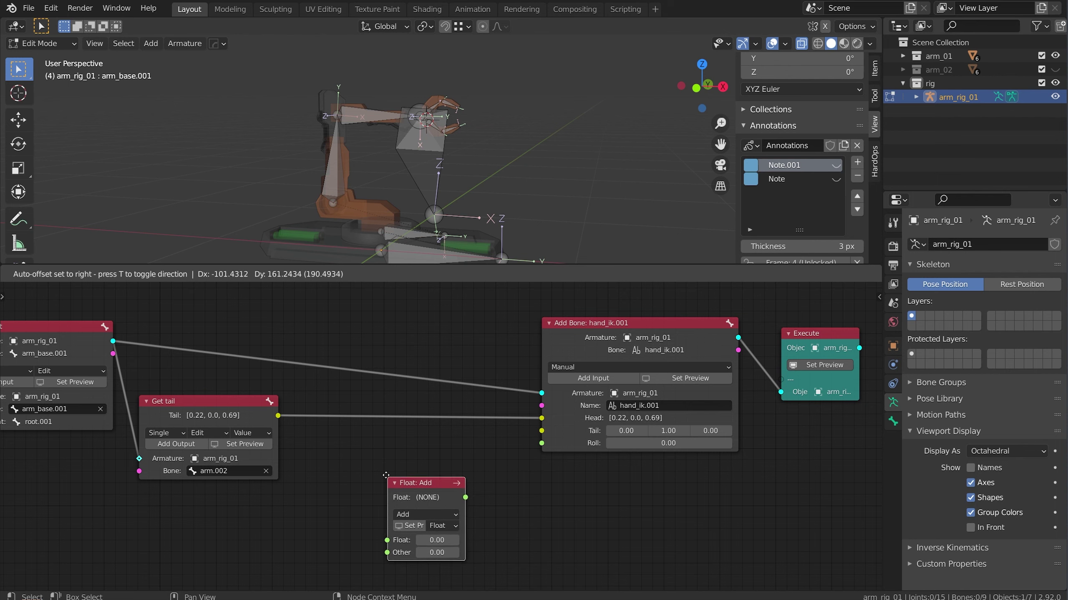
{"action": "left_click", "coordinate": [374, 488]}
{"action": "left_click", "coordinate": [375, 465]}
{"action": "left_click", "coordinate": [356, 440]}
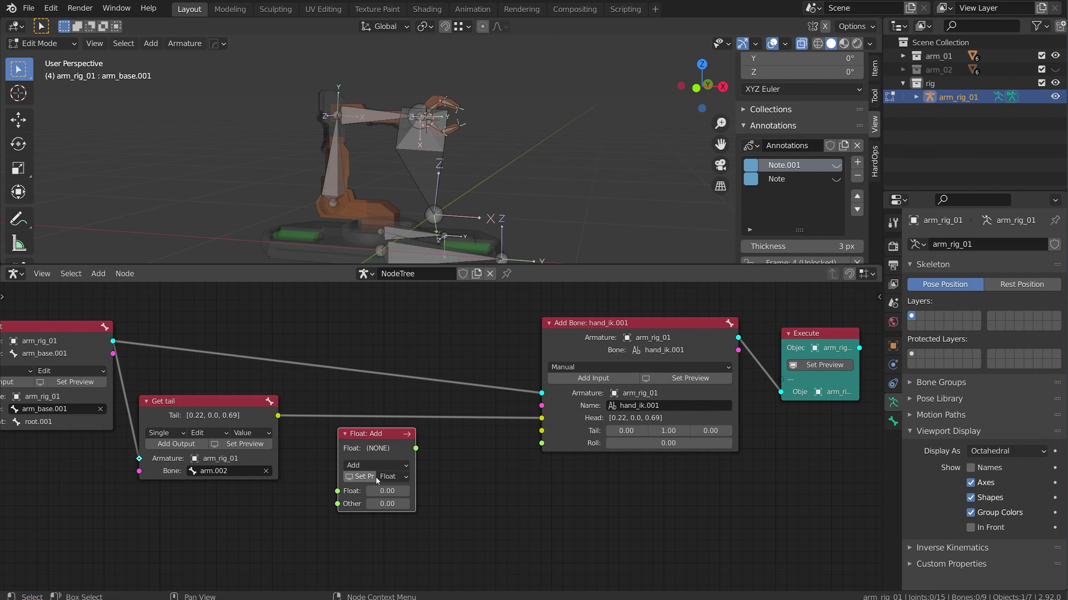
- Widen the new Add operation node and set its data type to Vector
{"action": "left_click_drag", "start_coordinate": [415, 472], "coordinate": [476, 472]}
{"action": "left_click", "coordinate": [437, 477]}
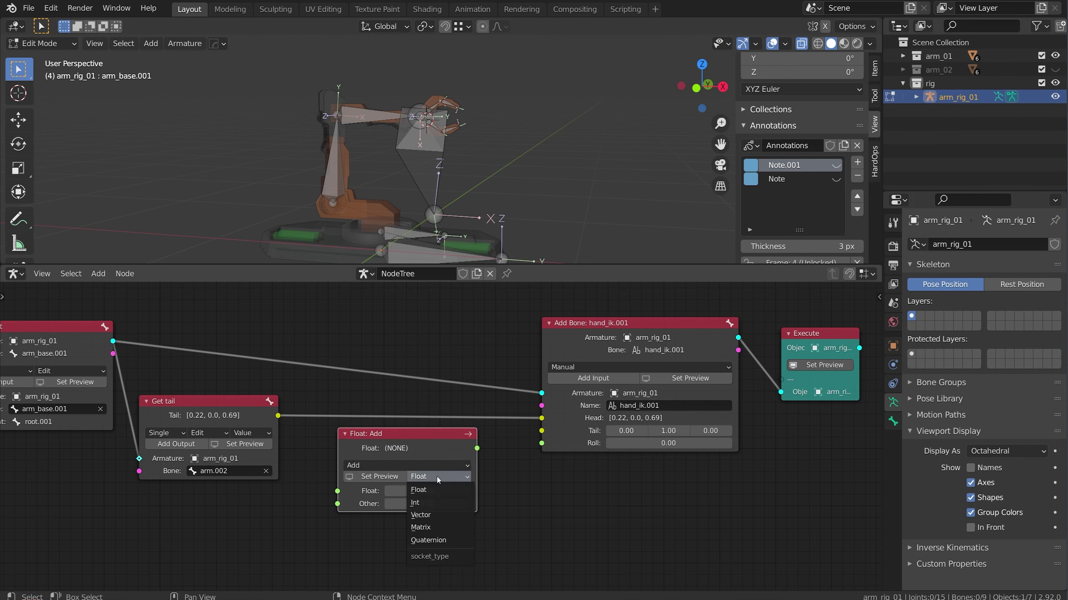
{"action": "left_click", "coordinate": [439, 515]}
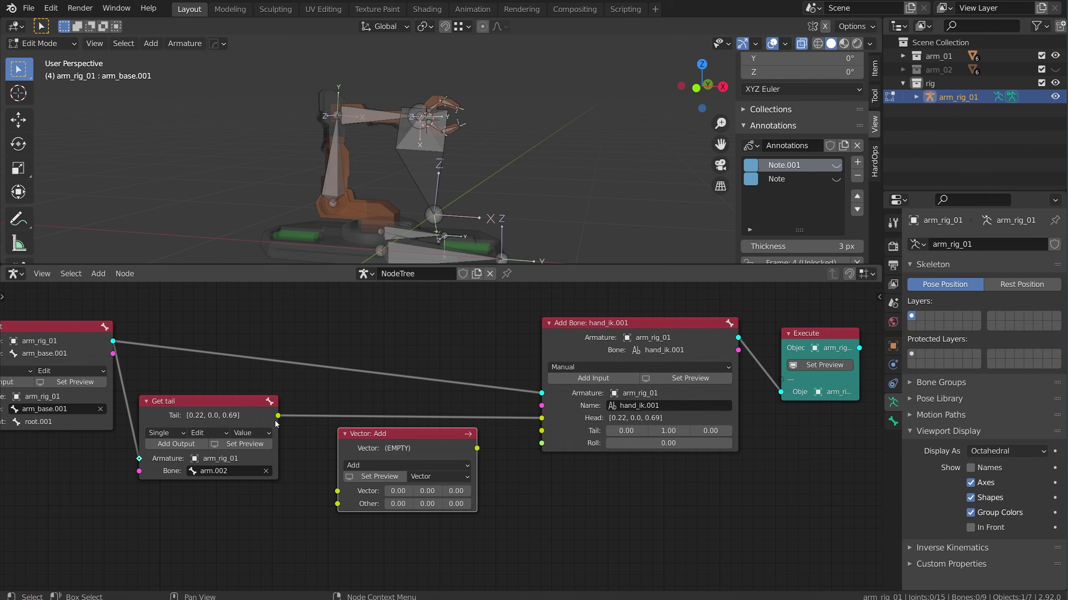
- Feed Get tail's Tail into the Vector Add node, set Other X to 1, and link its result to hand_ik.001's Tail input
{"action": "left_click_drag", "start_coordinate": [278, 416], "coordinate": [339, 496]}
{"action": "left_click", "coordinate": [397, 504]}
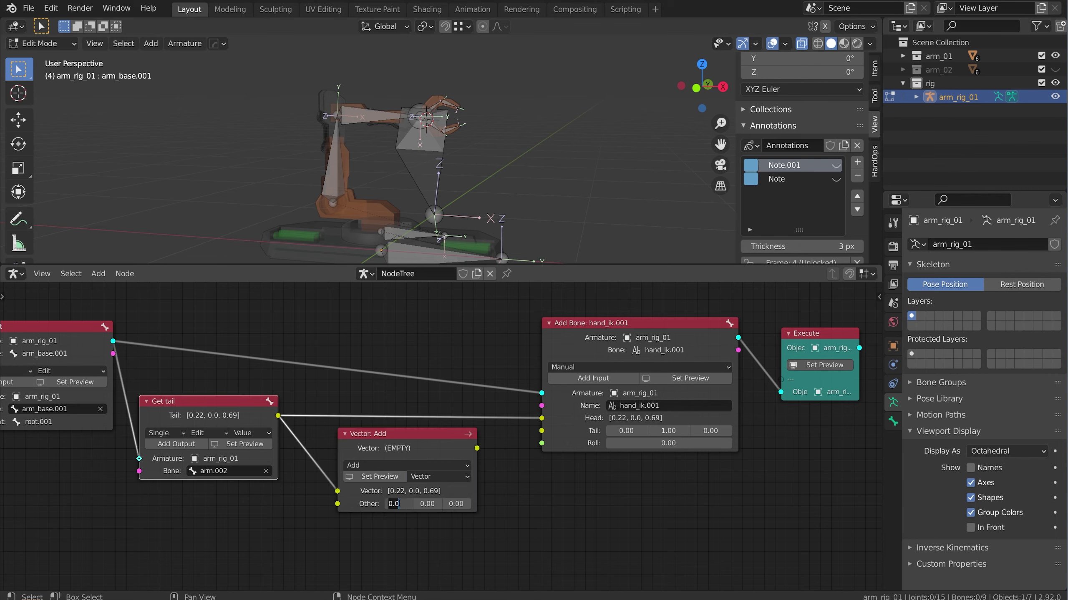
{"action": "type", "text": "1"}
{"action": "key", "text": "Return"}
{"action": "left_click_drag", "start_coordinate": [477, 449], "coordinate": [543, 432]}
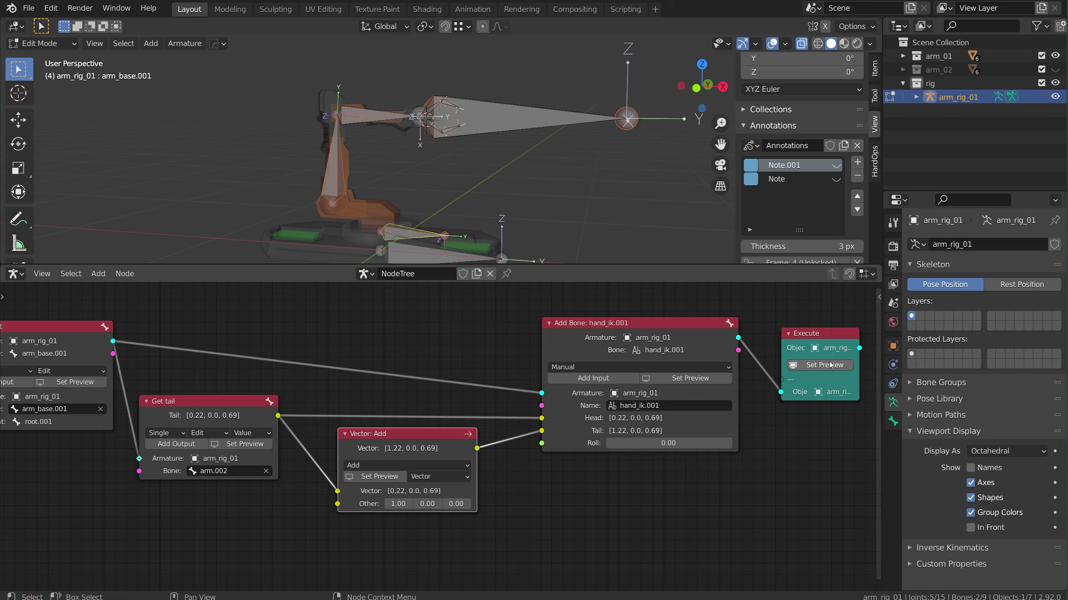
- Shorten the hand bone by setting the Vector Add node's Other X value to 0.21
{"action": "scroll", "coordinate": [545, 162], "scroll_direction": "down", "scroll_amount": 2}
{"action": "middle_click_drag", "start_coordinate": [545, 162], "coordinate": [557, 170]}
{"action": "left_click_drag", "start_coordinate": [407, 506], "coordinate": [327, 497]}
{"action": "scroll", "coordinate": [413, 521], "scroll_direction": "up", "scroll_amount": 1}
{"action": "scroll", "coordinate": [413, 521], "scroll_direction": "up", "scroll_amount": 2}
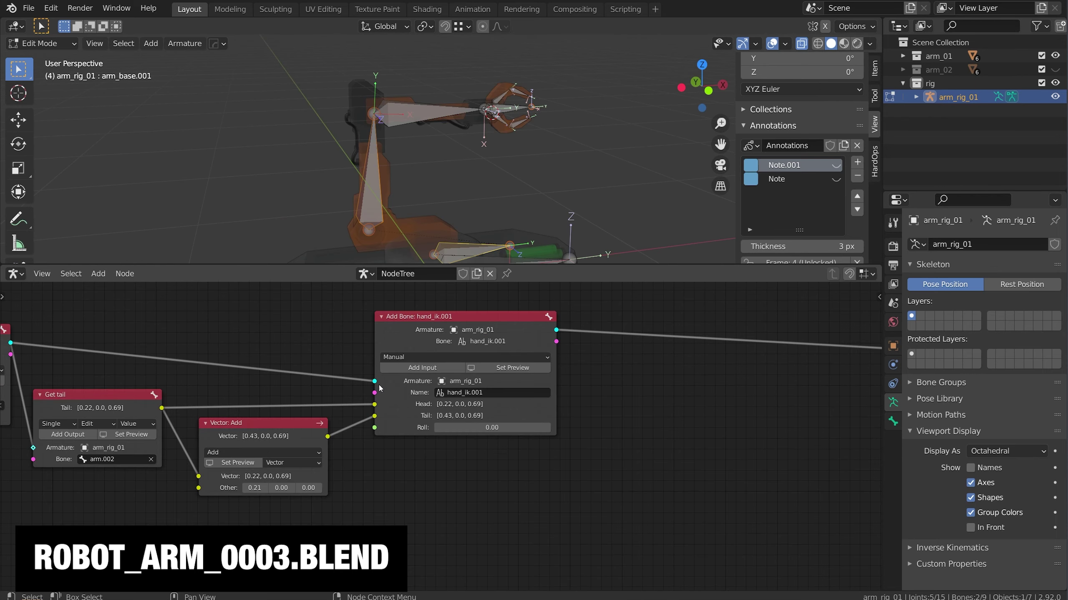
- Add a Parent input to hand_ik.001's Add Bone node and set it to arm_base.001
{"action": "left_click", "coordinate": [432, 372]}
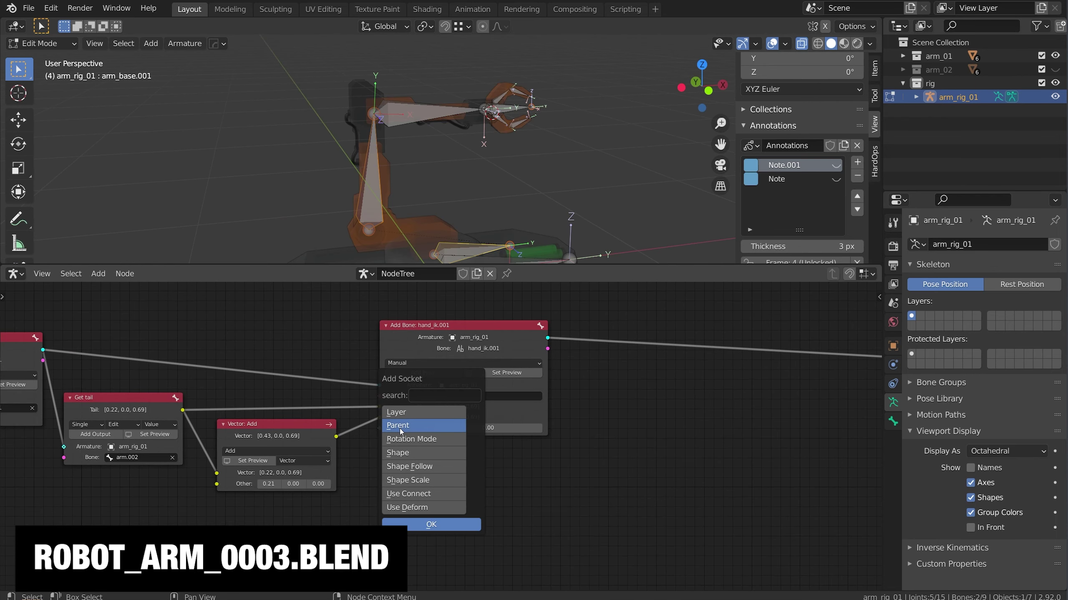
{"action": "left_click", "coordinate": [430, 525]}
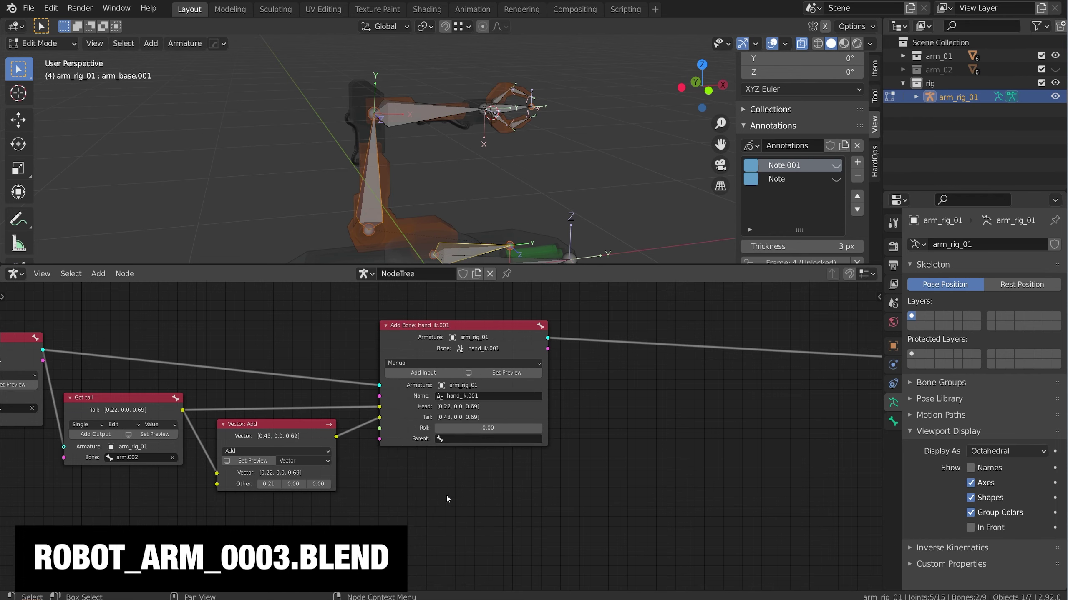
{"action": "left_click", "coordinate": [468, 436]}
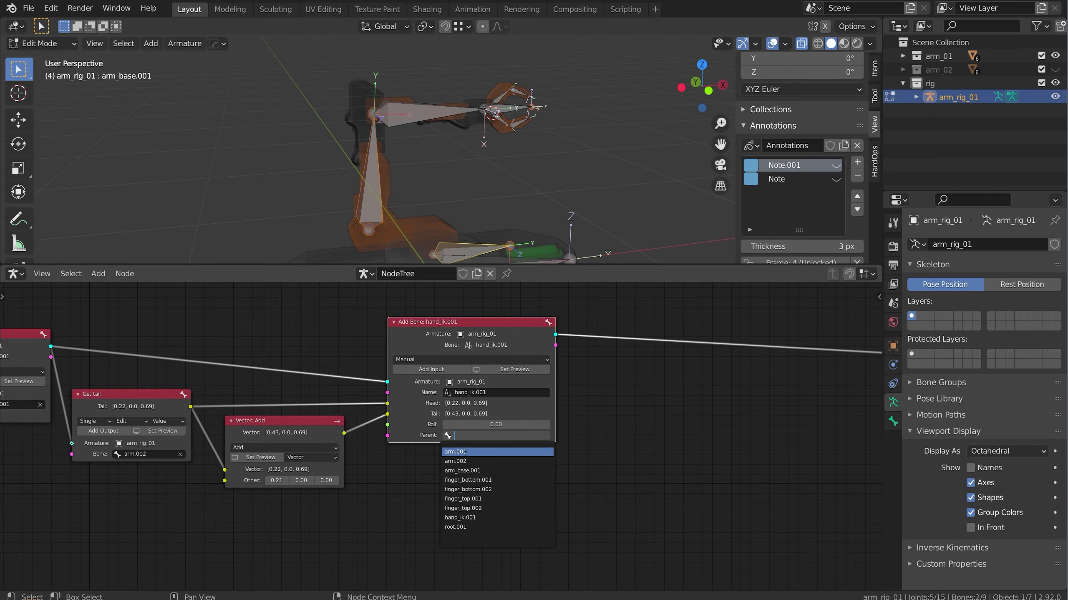
{"action": "left_click", "coordinate": [462, 471]}
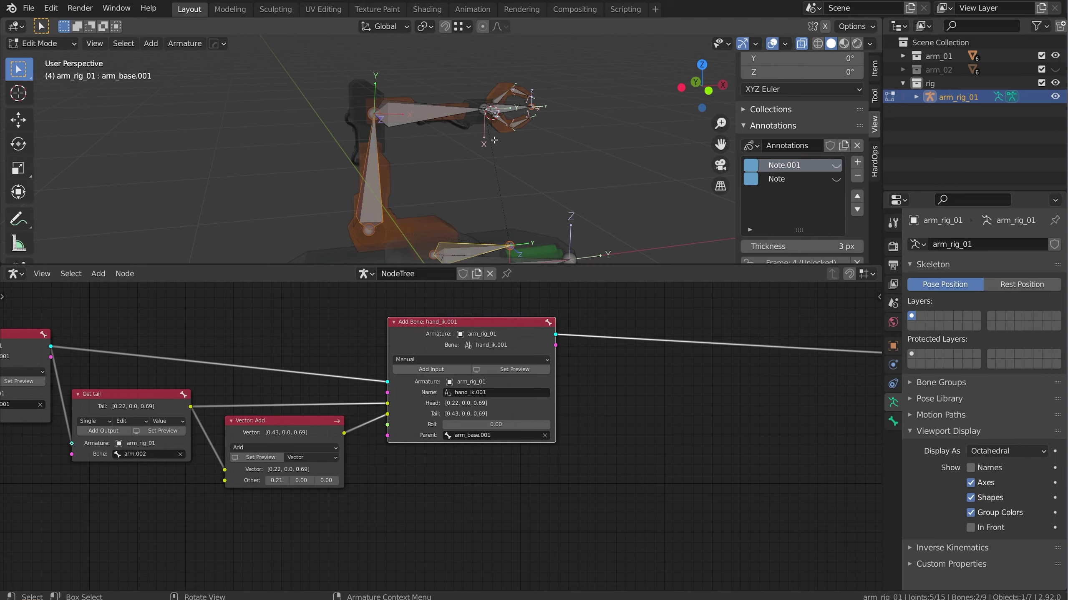
- Insert an Add Constraint node on the link between hand_ik.001 and Execute, and widen it
{"action": "scroll", "coordinate": [714, 400], "scroll_direction": "down", "scroll_amount": 5}
{"action": "middle_click_drag", "start_coordinate": [725, 401], "coordinate": [686, 403]}
{"action": "middle_click_drag", "start_coordinate": [687, 403], "coordinate": [491, 408]}
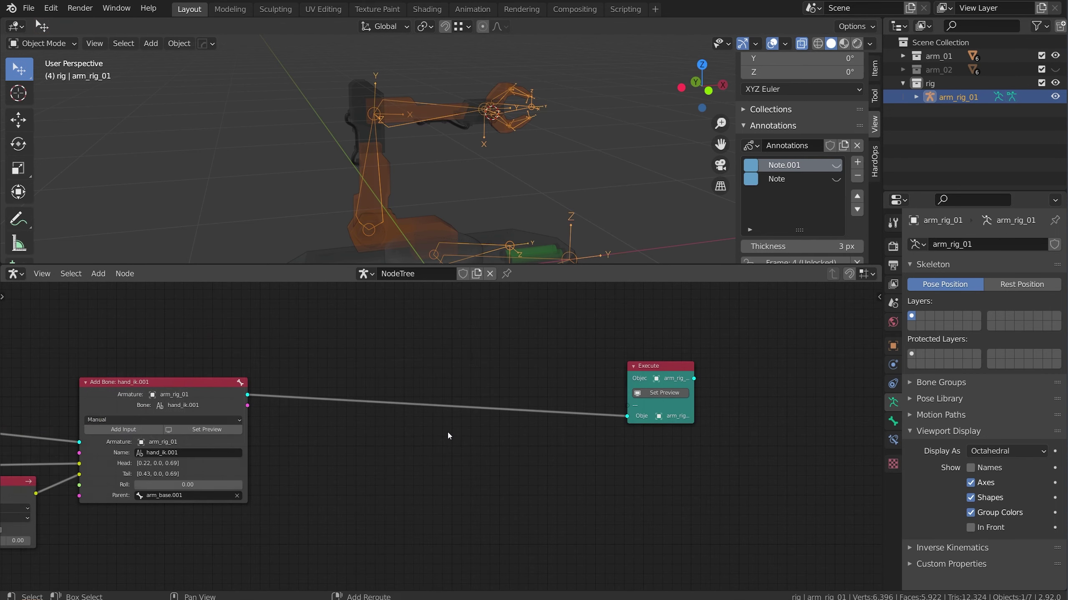
{"action": "key", "text": "shift+a"}
{"action": "mouse_move", "coordinate": [447, 433]}
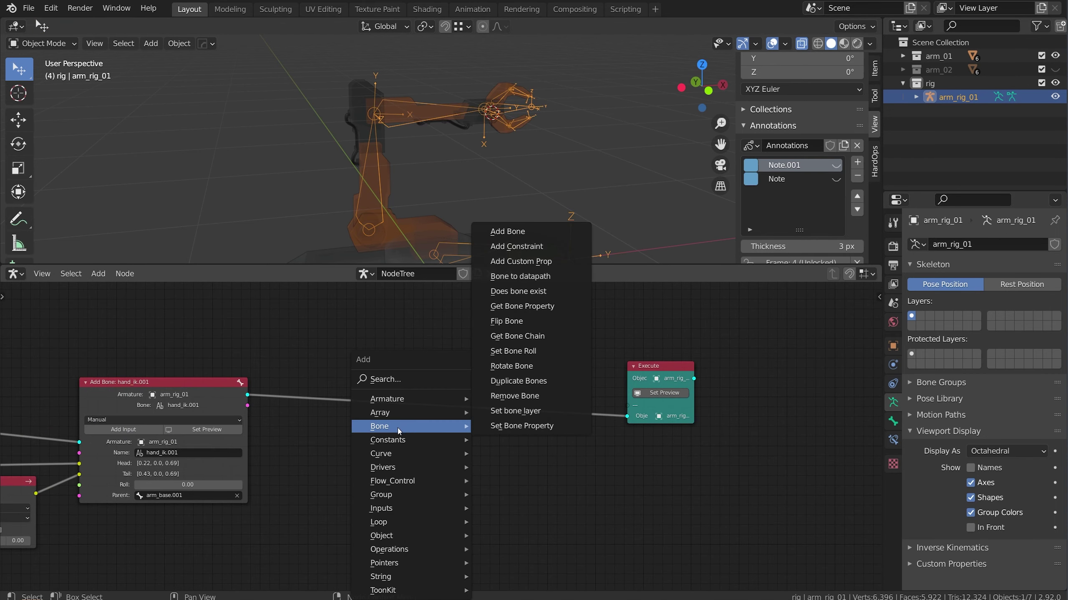
{"action": "left_click", "coordinate": [516, 247]}
{"action": "left_click", "coordinate": [410, 420]}
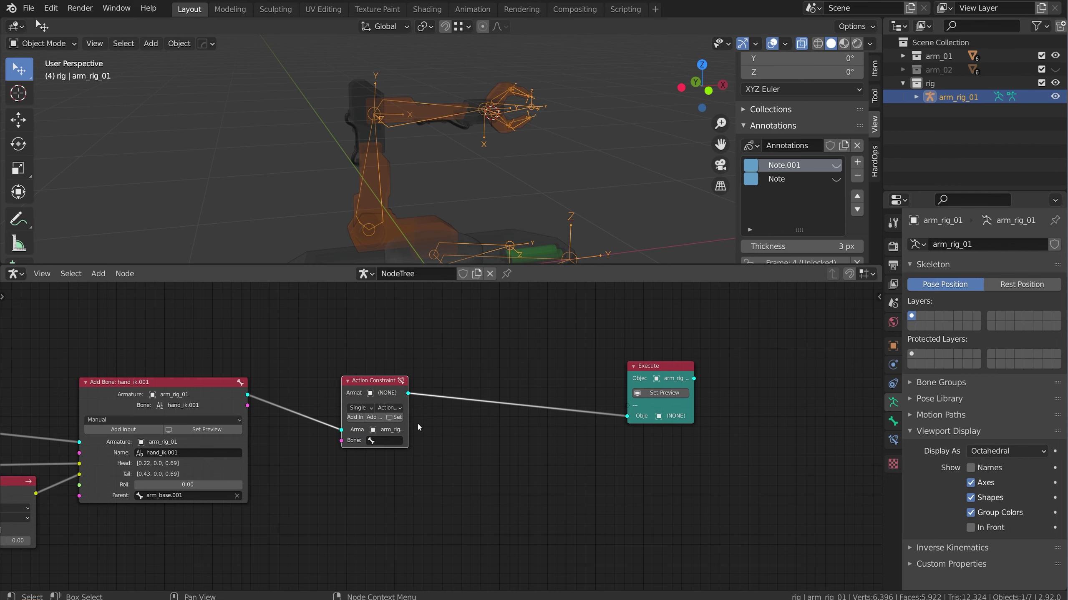
{"action": "left_click_drag", "start_coordinate": [410, 420], "coordinate": [483, 420]}
- Sketch the intended IK setup around the upper arm and hand bones on a new annotation layer, then hide that layer
{"action": "left_click", "coordinate": [857, 162]}
{"action": "left_click_drag", "start_coordinate": [375, 83], "coordinate": [490, 116]}
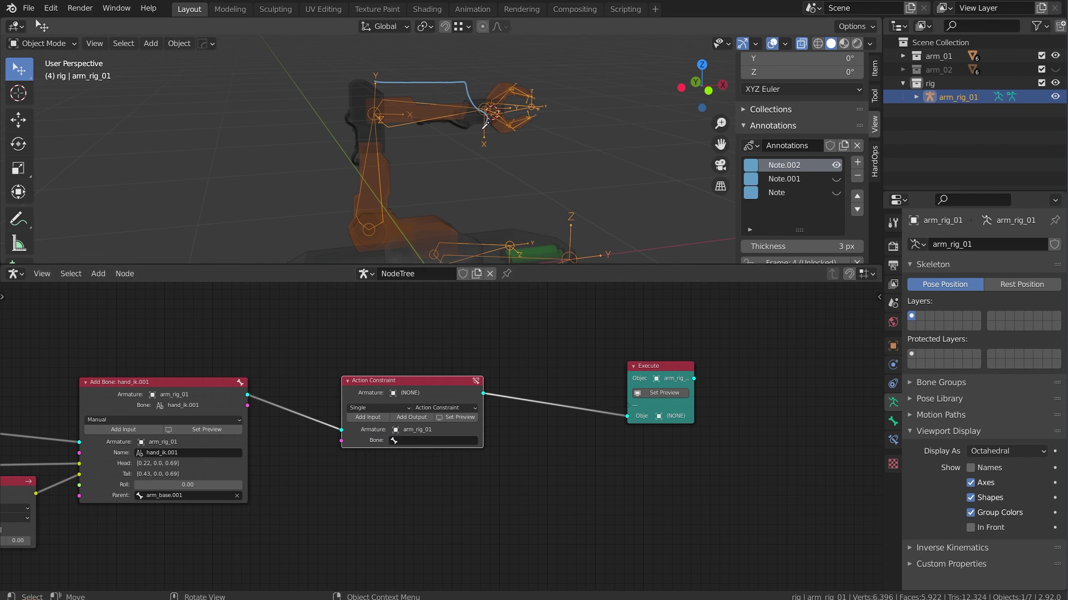
{"action": "left_click_drag", "start_coordinate": [458, 79], "coordinate": [512, 87]}
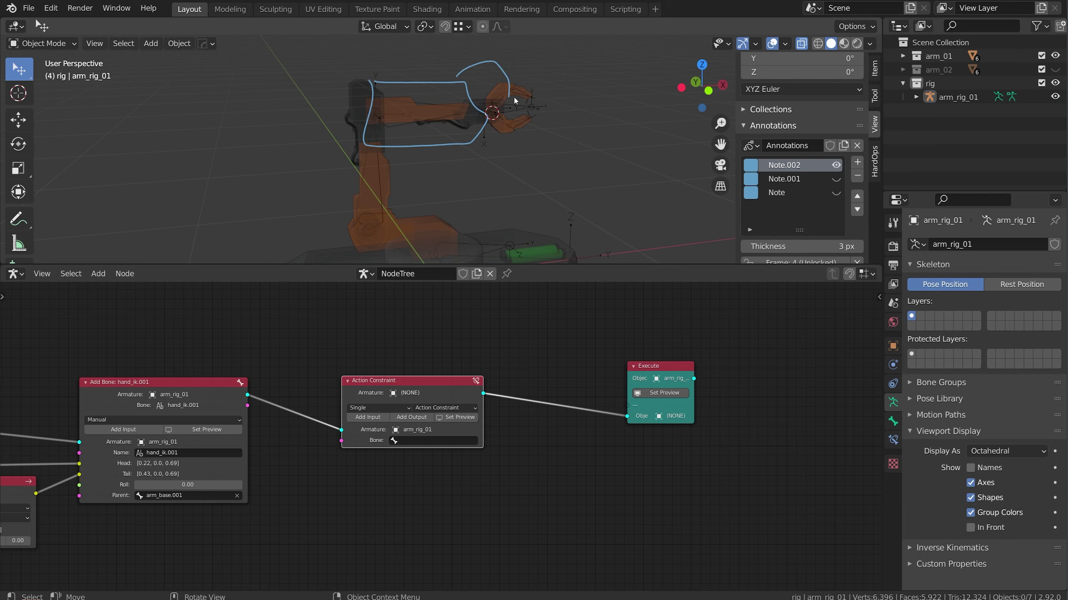
{"action": "left_click", "coordinate": [515, 100]}
{"action": "left_click", "coordinate": [514, 105]}
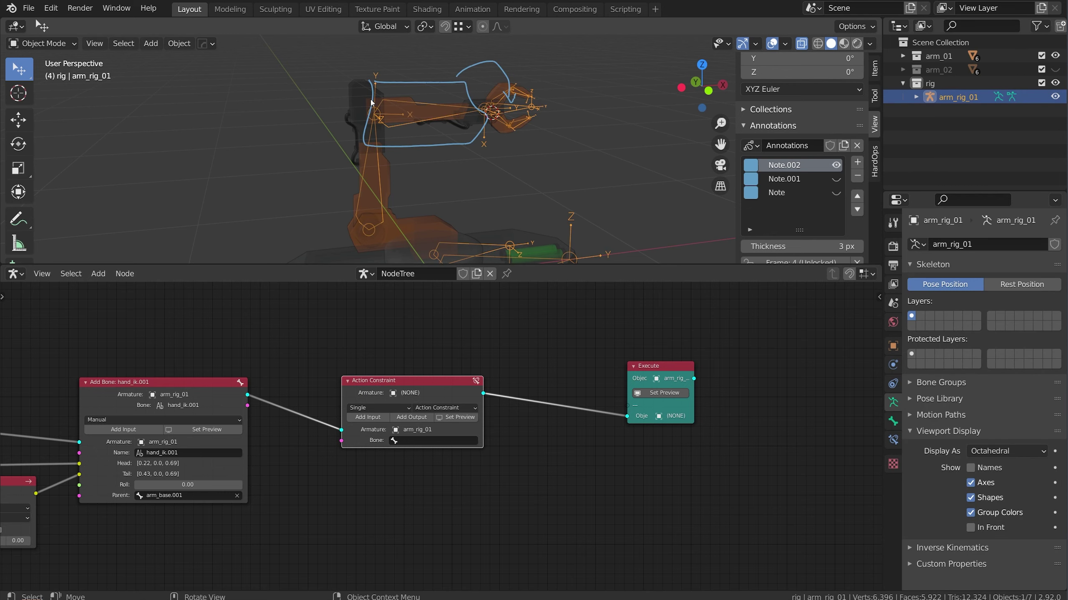
{"action": "left_click", "coordinate": [470, 112]}
{"action": "mouse_move", "coordinate": [469, 111]}
{"action": "left_mouse_down"}
{"action": "mouse_move", "coordinate": [377, 205]}
{"action": "mouse_move", "coordinate": [534, 199]}
{"action": "left_mouse_up"}
{"action": "left_click", "coordinate": [520, 213]}
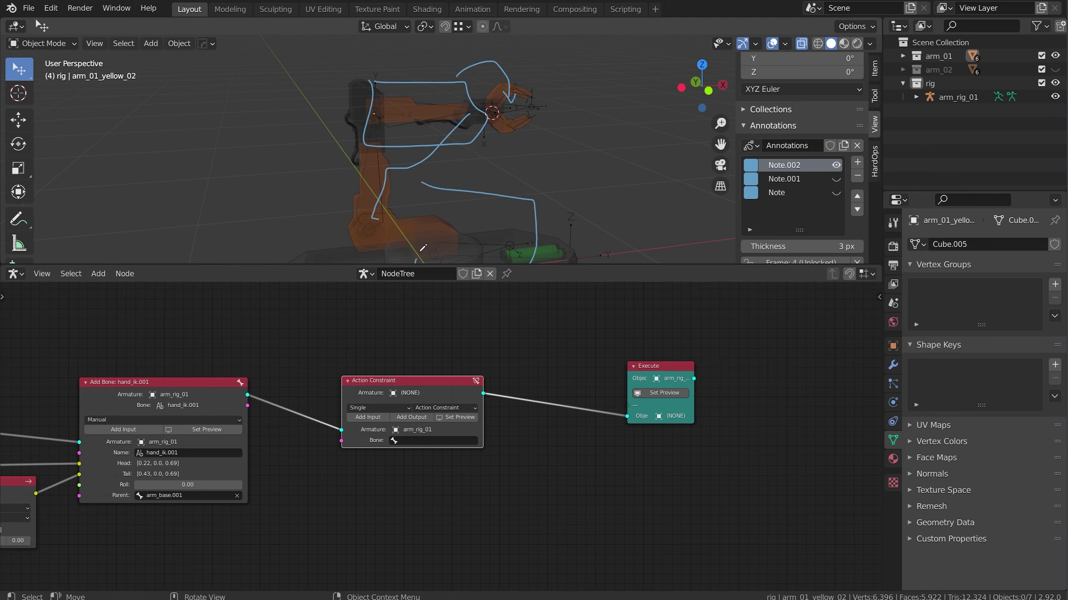
{"action": "left_click", "coordinate": [835, 165]}
- Widen the Action Constraint node further and reposition it between hand_ik.001 and Execute
{"action": "left_click_drag", "start_coordinate": [422, 381], "coordinate": [393, 360]}
{"action": "left_click_drag", "start_coordinate": [453, 389], "coordinate": [532, 388]}
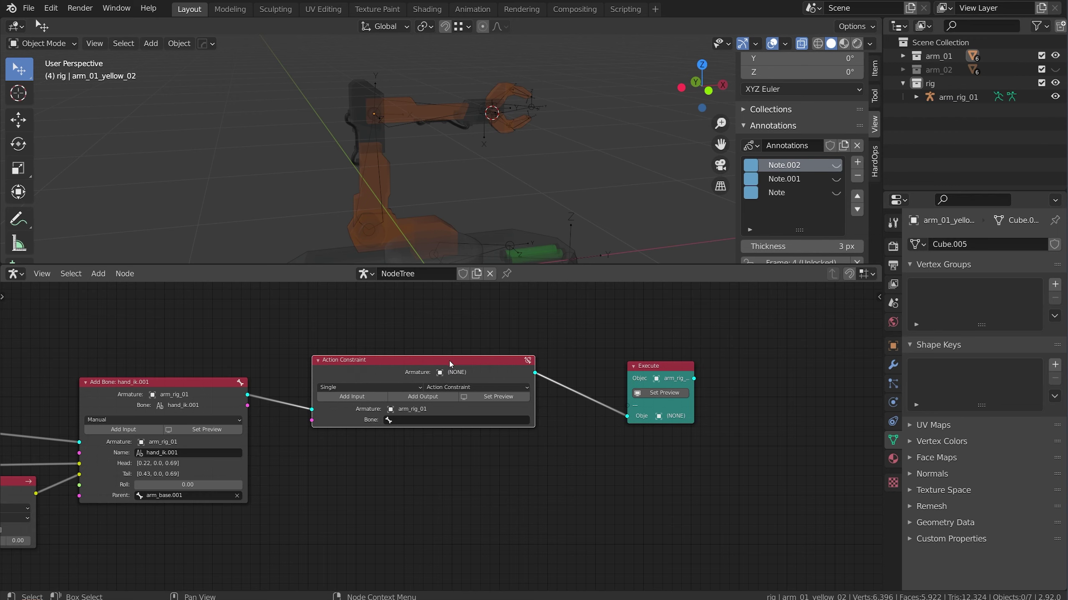
{"action": "left_click_drag", "start_coordinate": [449, 361], "coordinate": [429, 380]}
- Change the constraint node's type to Kinematic Constraint and set its bone to arm.002
{"action": "left_click", "coordinate": [454, 396]}
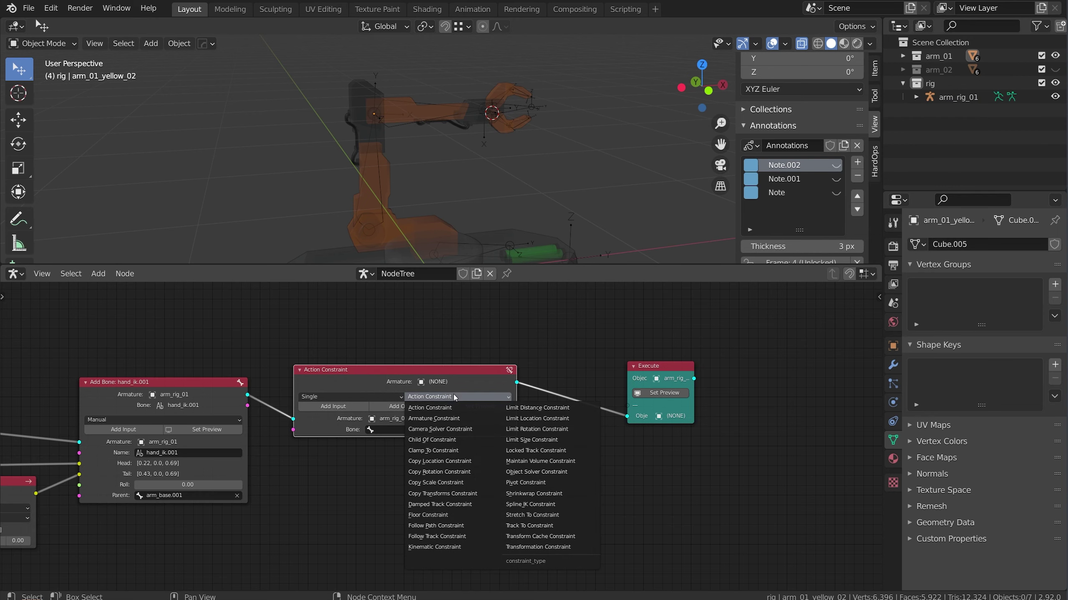
{"action": "left_click", "coordinate": [417, 546]}
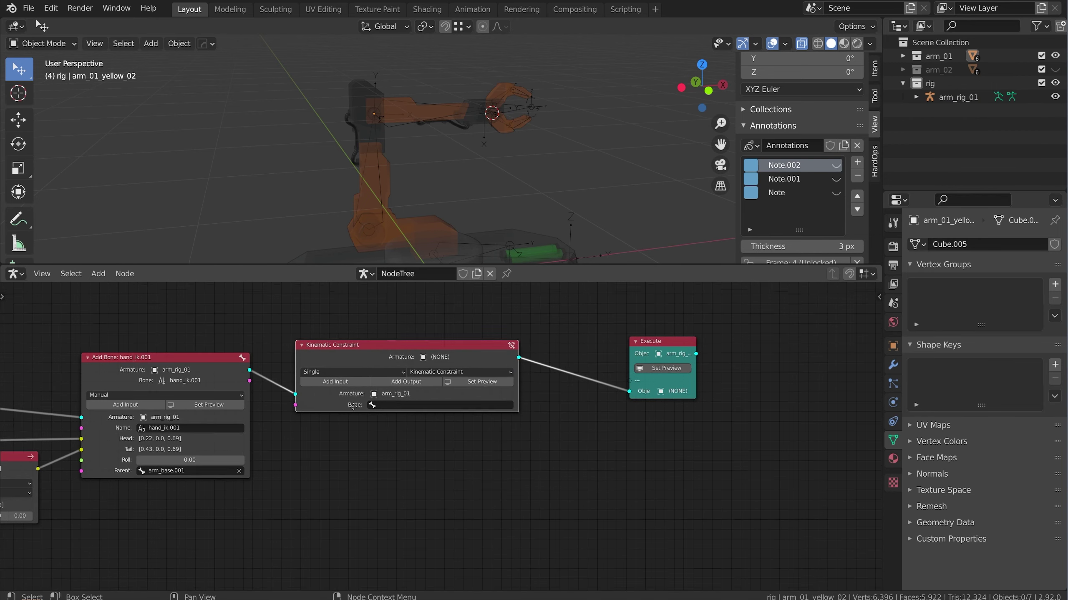
{"action": "scroll", "coordinate": [330, 412], "scroll_direction": "up", "scroll_amount": 3}
{"action": "left_click", "coordinate": [362, 399]}
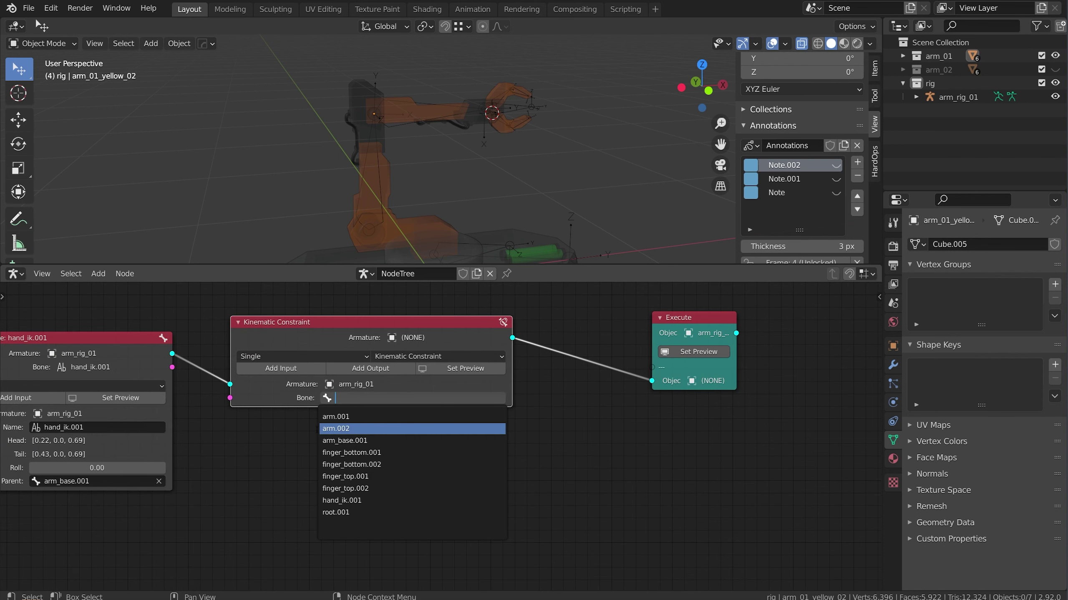
{"action": "left_click", "coordinate": [350, 429]}
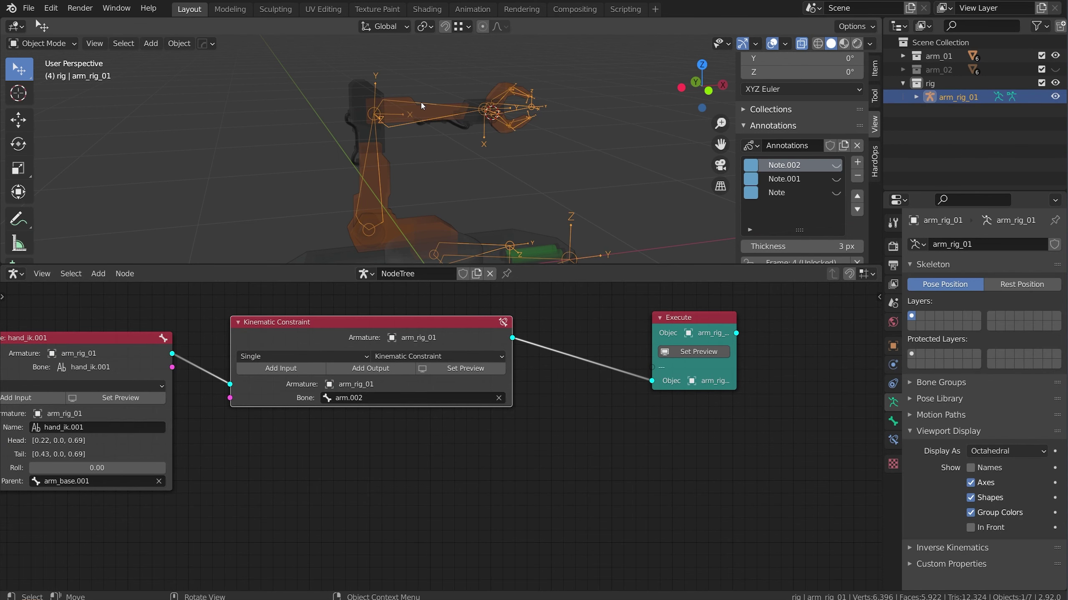
- Add Chain Length, Target and both Sub-Target inputs to the Kinematic Constraint node, and move the node away from hand_ik.001
{"action": "left_click", "coordinate": [280, 368]}
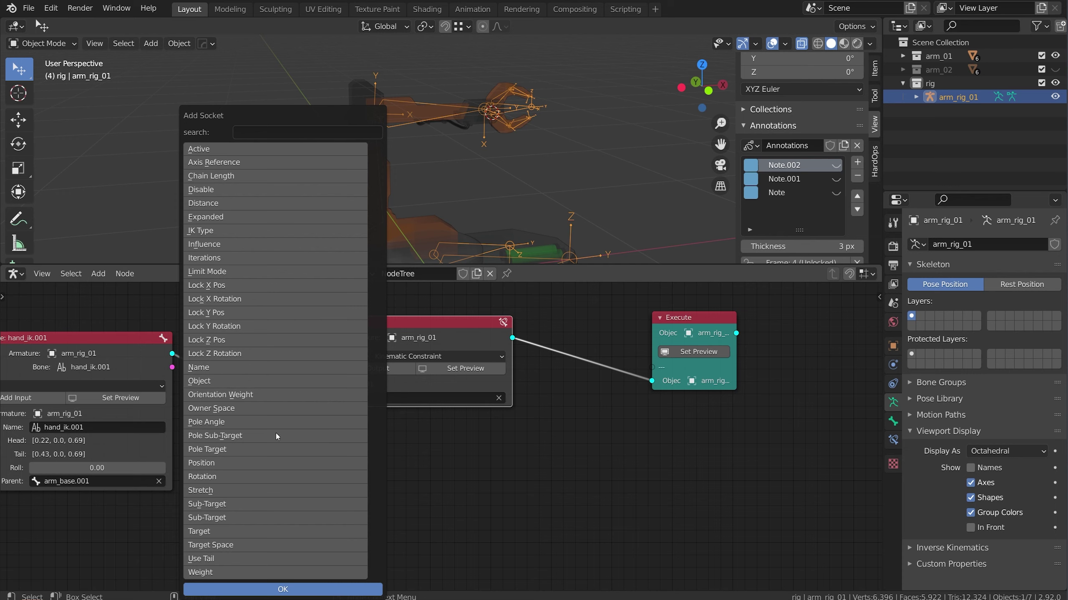
{"action": "left_click", "coordinate": [246, 508]}
{"action": "left_click", "coordinate": [245, 515]}
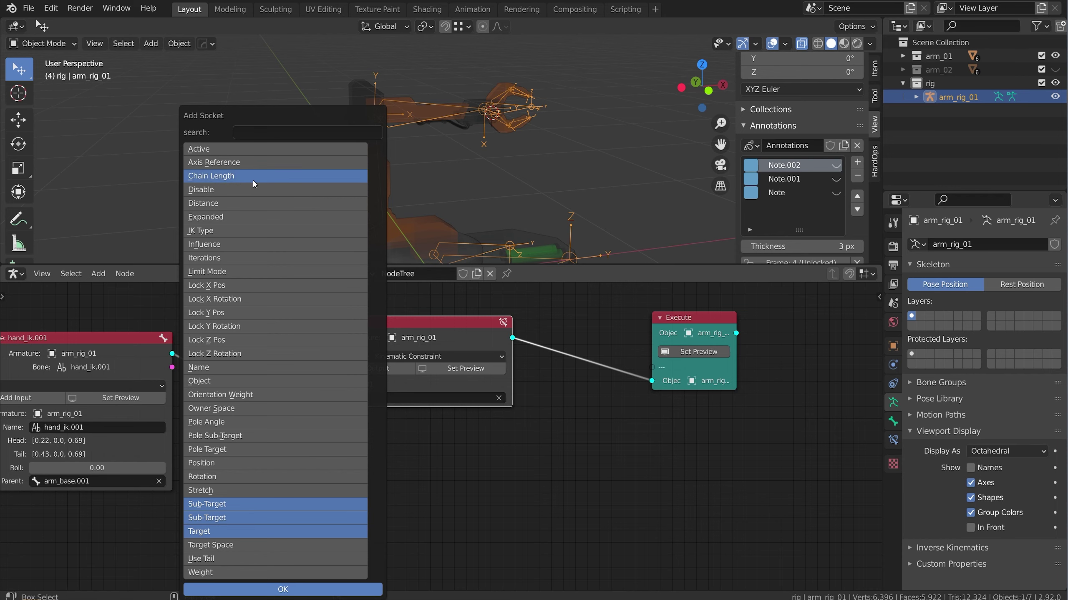
{"action": "left_click", "coordinate": [260, 589]}
{"action": "left_click_drag", "start_coordinate": [303, 324], "coordinate": [365, 320]}
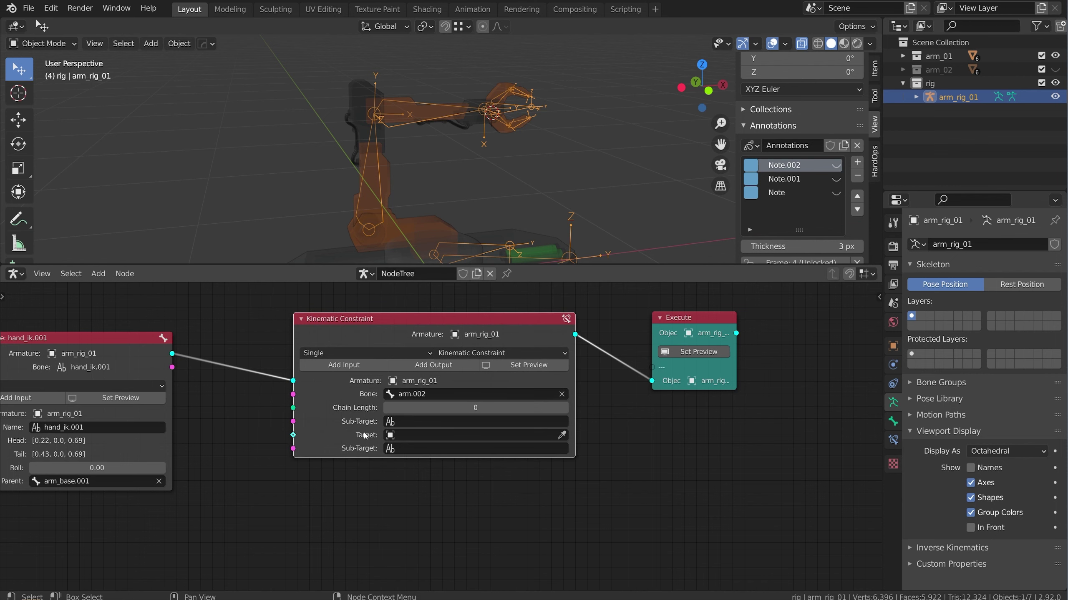
- Link hand_ik.001's Armature output to Target and its Bone output to the first Sub-Target, and set Chain Length to 2
{"action": "left_click", "coordinate": [411, 424]}
{"action": "left_click_drag", "start_coordinate": [172, 353], "coordinate": [292, 435]}
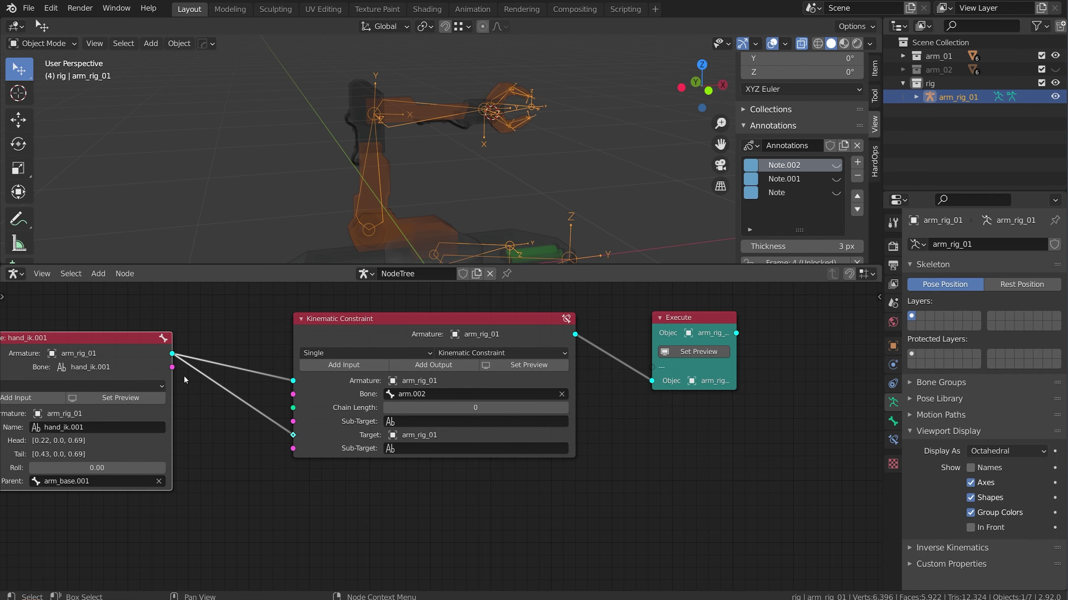
{"action": "middle_click_drag", "start_coordinate": [210, 387], "coordinate": [216, 388]}
{"action": "left_click_drag", "start_coordinate": [178, 368], "coordinate": [300, 422]}
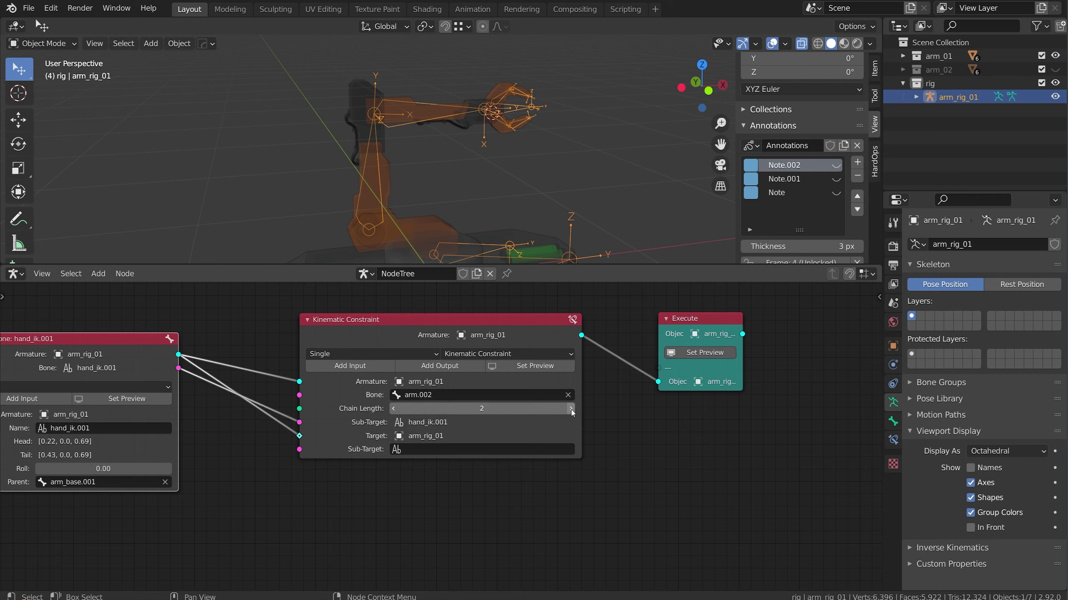
- Run the node tree and test the IK by moving the hand_ik.001 bone downward in Pose Mode
{"action": "left_click", "coordinate": [700, 353]}
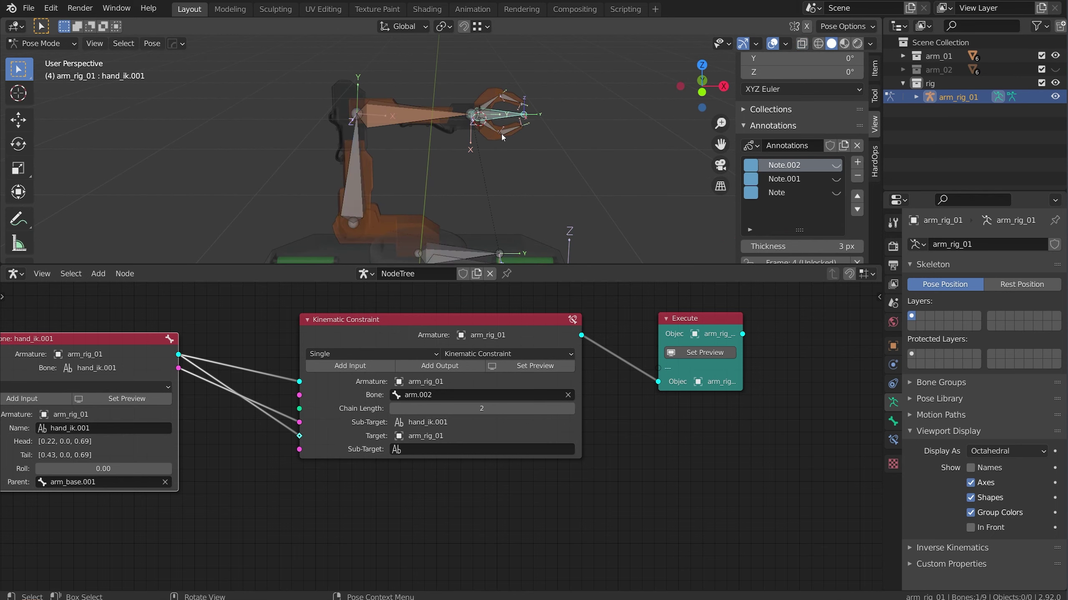
{"action": "key", "text": "g"}
{"action": "left_click", "coordinate": [511, 163]}
- Select the arm.002 bone and examine its IK constraint settings alongside the Kinematic Constraint node's inputs
{"action": "left_click", "coordinate": [433, 112]}
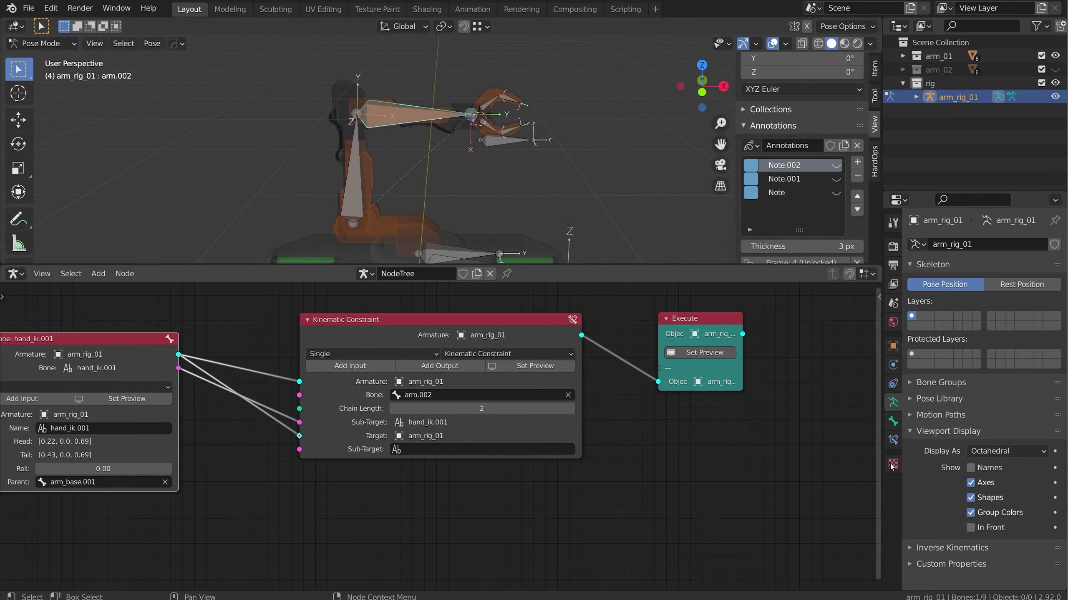
{"action": "left_click", "coordinate": [893, 439]}
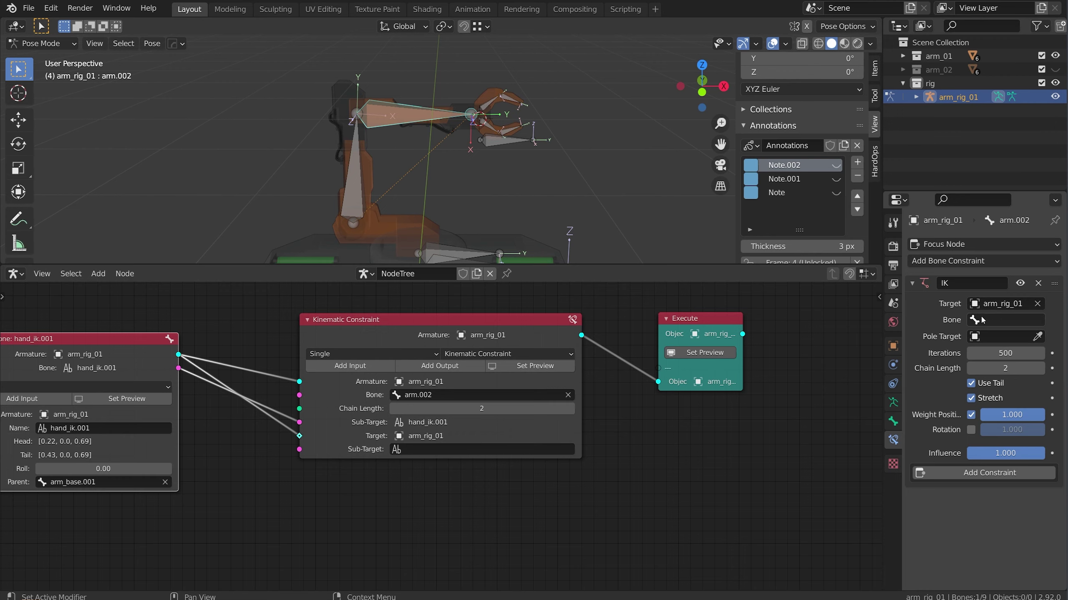
{"action": "left_click", "coordinate": [368, 422]}
{"action": "scroll", "coordinate": [424, 426], "scroll_direction": "up", "scroll_amount": 4}
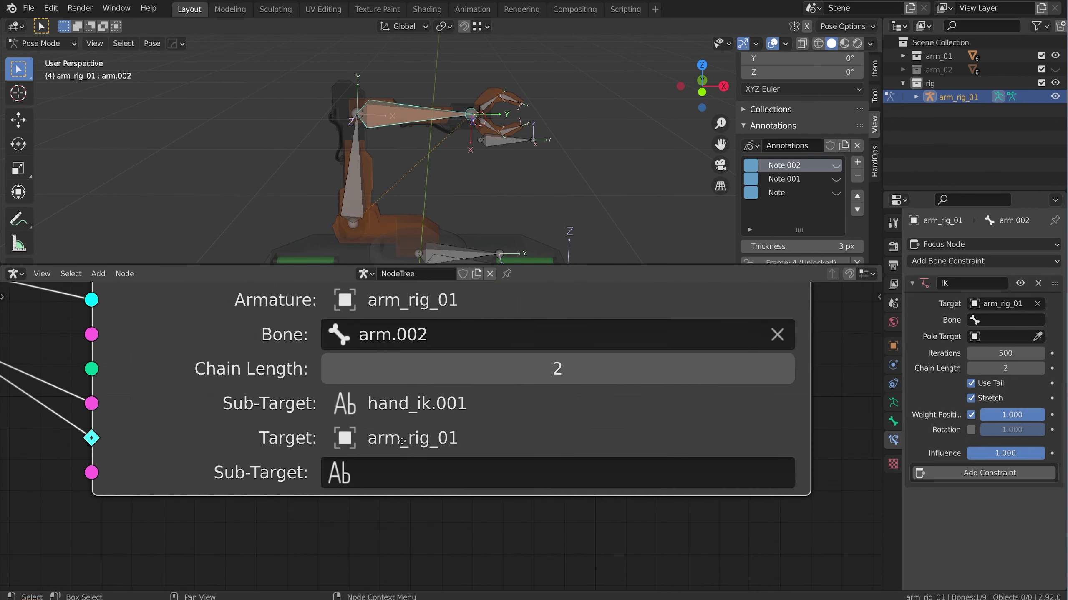
- Link hand_ik.001's Bone output to the second, empty Sub-Target input of the Kinematic Constraint node
{"action": "left_click", "coordinate": [411, 476]}
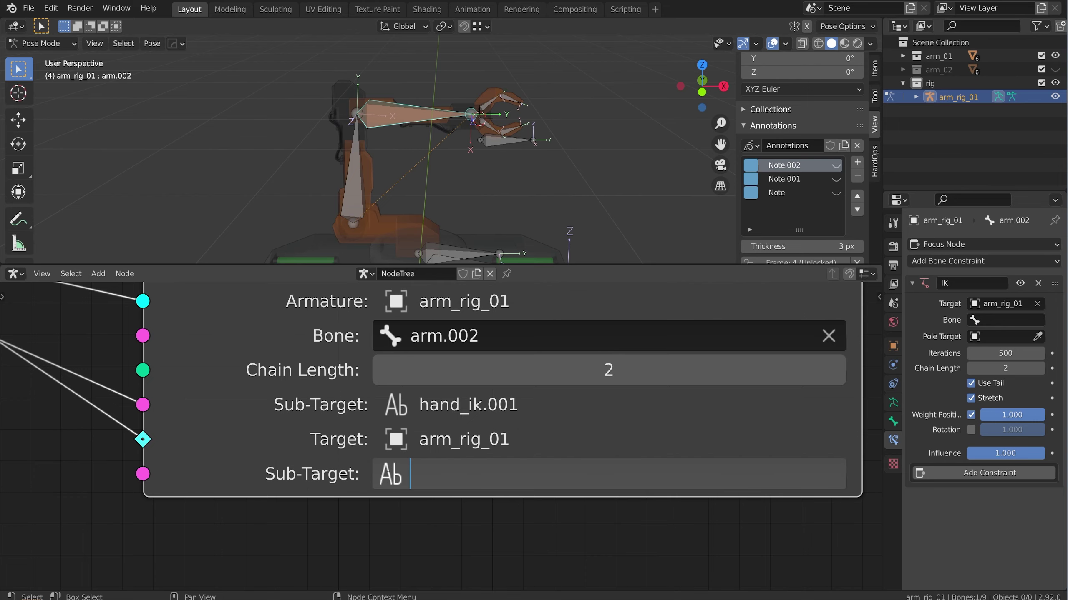
{"action": "scroll", "coordinate": [218, 362], "scroll_direction": "down", "scroll_amount": 3}
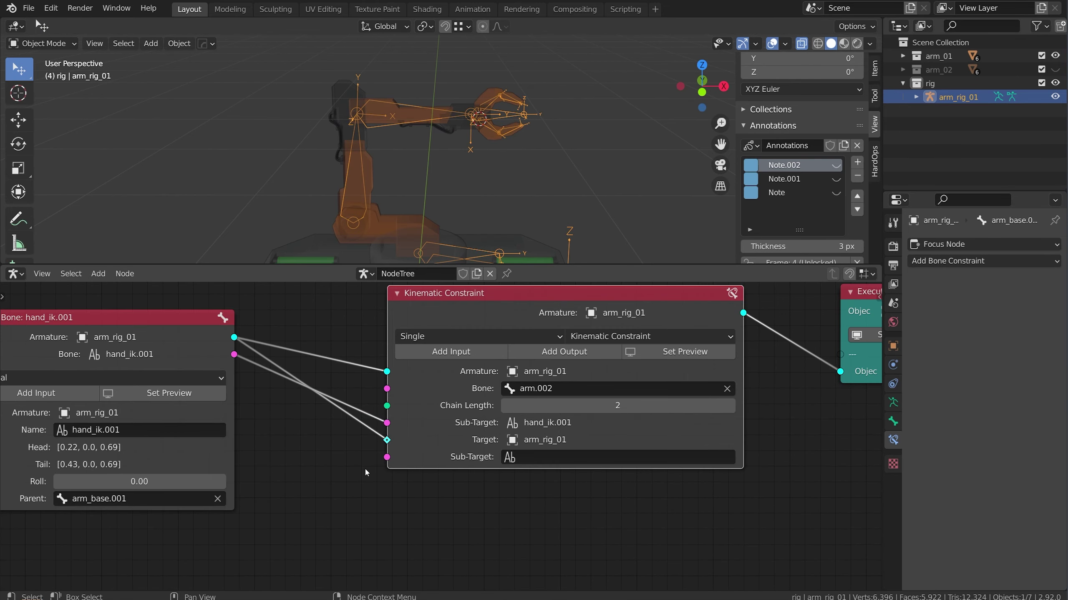
{"action": "left_click_drag", "start_coordinate": [198, 340], "coordinate": [378, 460]}
{"action": "middle_click_drag", "start_coordinate": [847, 340], "coordinate": [727, 377]}
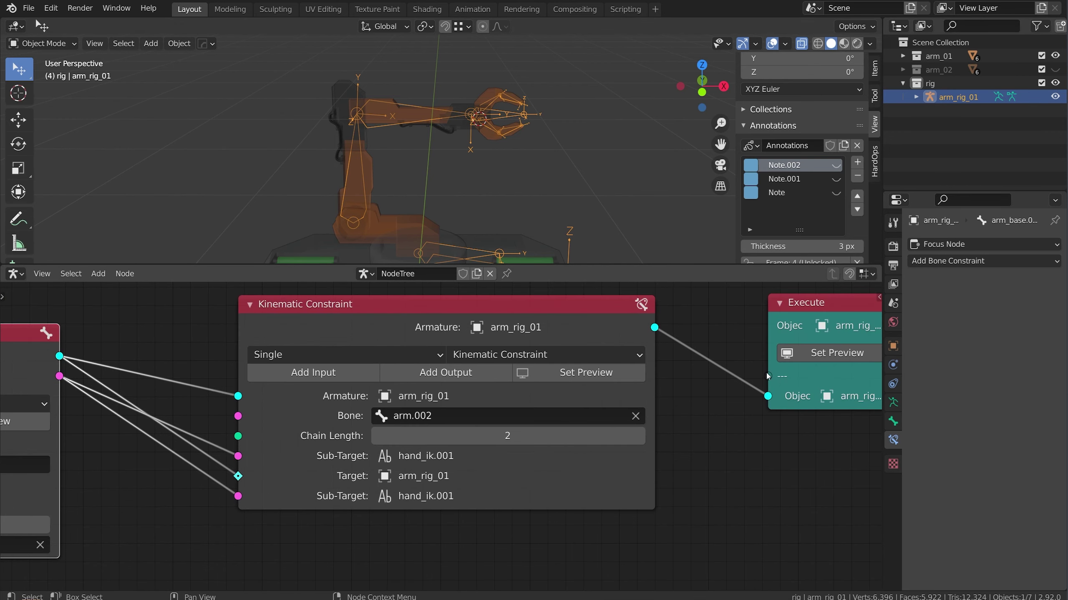
- Test the IK in Pose Mode by moving the hand_ik.001 bone downward, and cancel the move
{"action": "scroll", "coordinate": [778, 361], "scroll_direction": "up", "scroll_amount": 1}
{"action": "key", "text": "ctrl+Tab"}
{"action": "left_click", "coordinate": [503, 115]}
{"action": "key", "text": "g"}
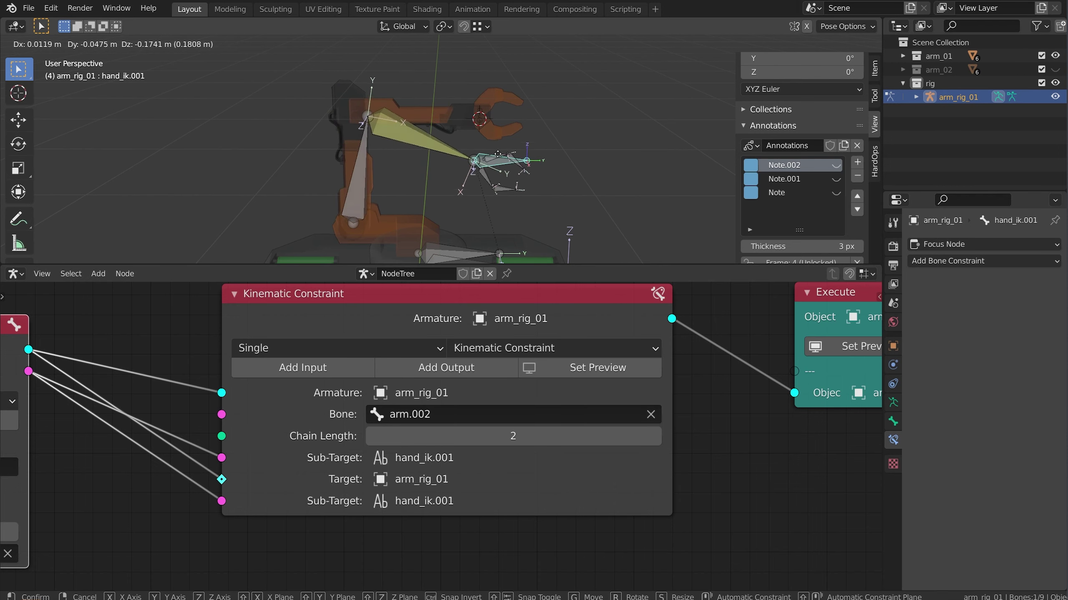
{"action": "left_click", "coordinate": [536, 400]}
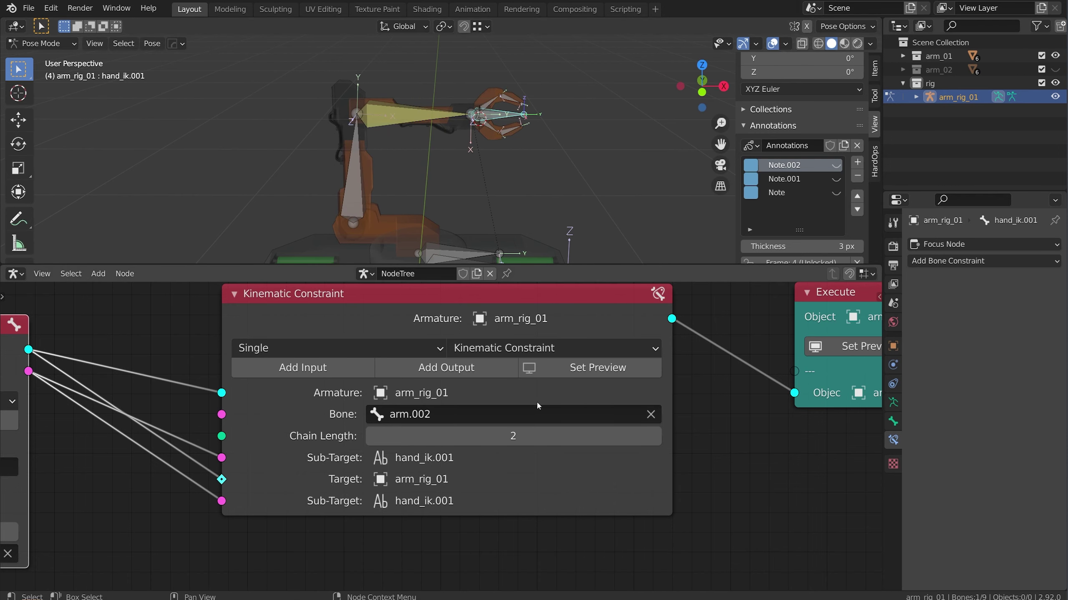
- Show the Kinematic Constraint node's properties in a widened sidebar, list its outputs and inputs, and remove the first Sub-Target input
{"action": "scroll", "coordinate": [521, 437], "scroll_direction": "down", "scroll_amount": 3}
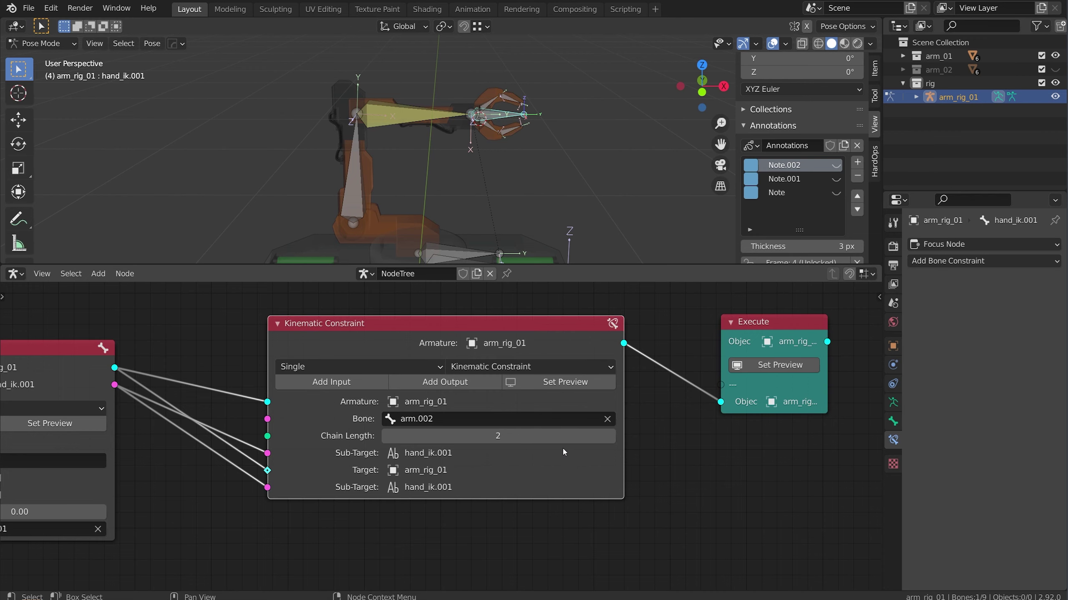
{"action": "key", "text": "n"}
{"action": "left_click", "coordinate": [874, 298]}
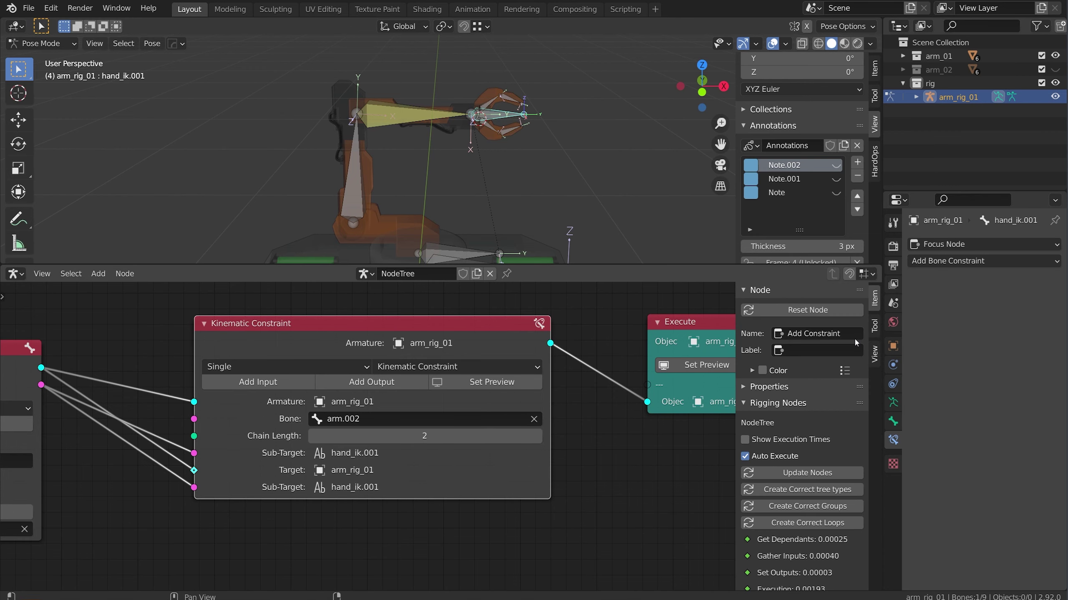
{"action": "left_click_drag", "start_coordinate": [735, 430], "coordinate": [607, 430]}
{"action": "left_click", "coordinate": [715, 386]}
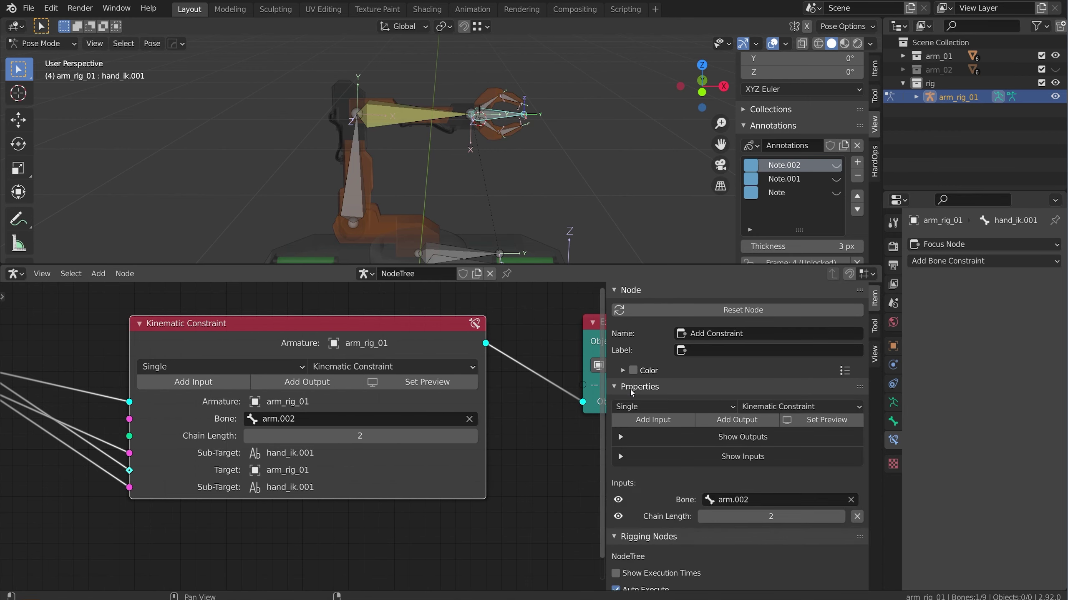
{"action": "scroll", "coordinate": [680, 456], "scroll_direction": "down", "scroll_amount": 3}
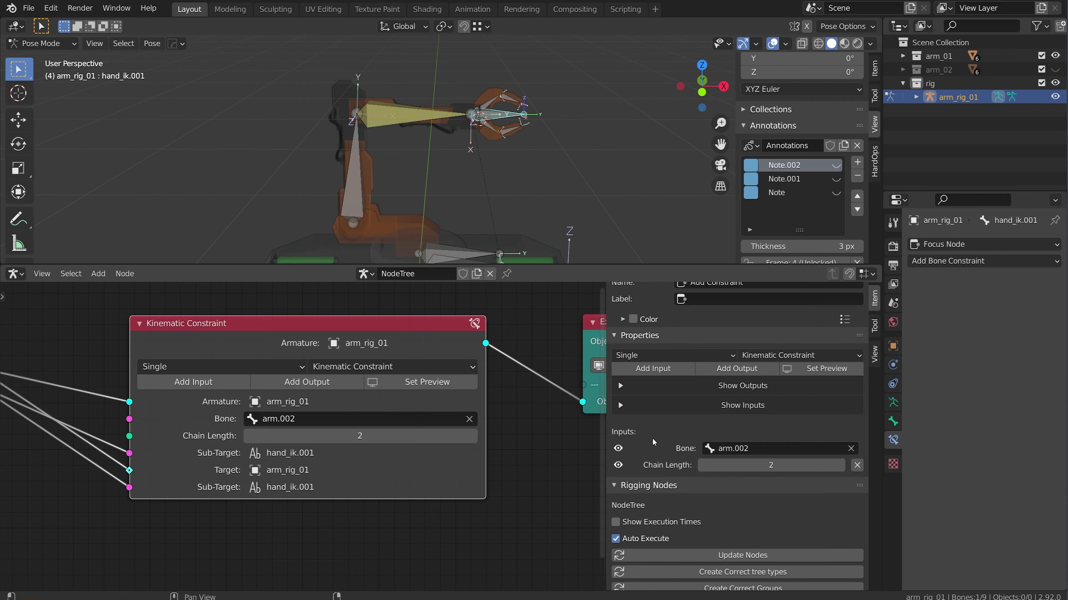
{"action": "left_click", "coordinate": [623, 405]}
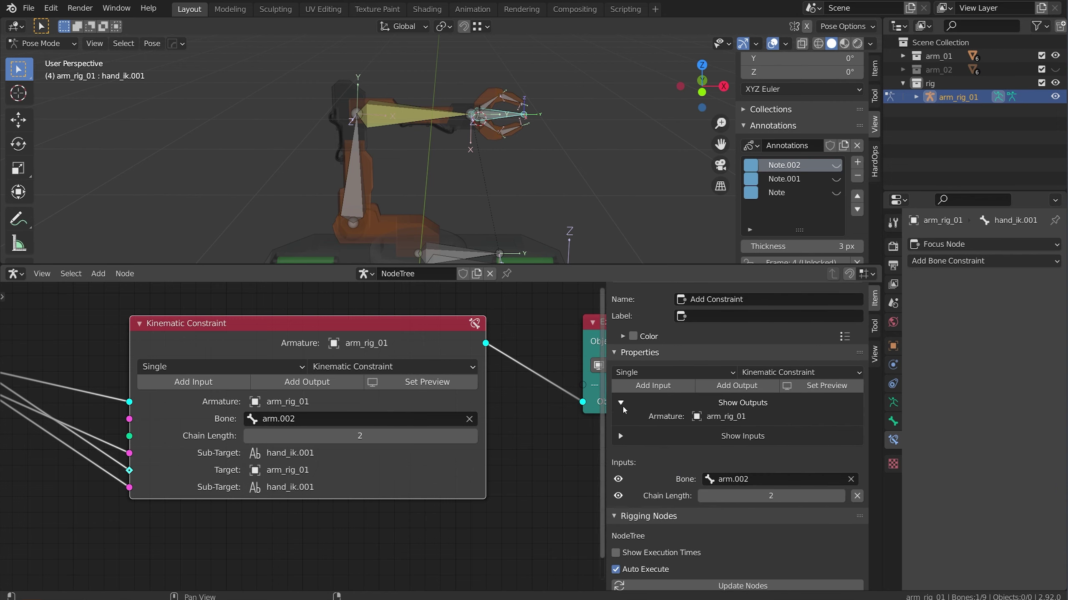
{"action": "left_click", "coordinate": [621, 436]}
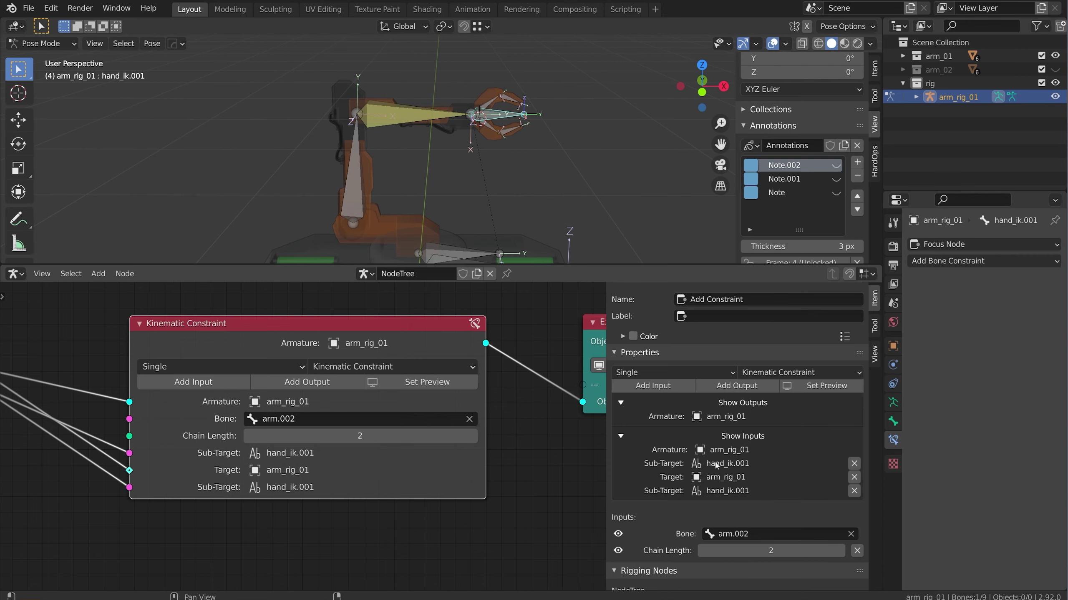
{"action": "left_click", "coordinate": [854, 463]}
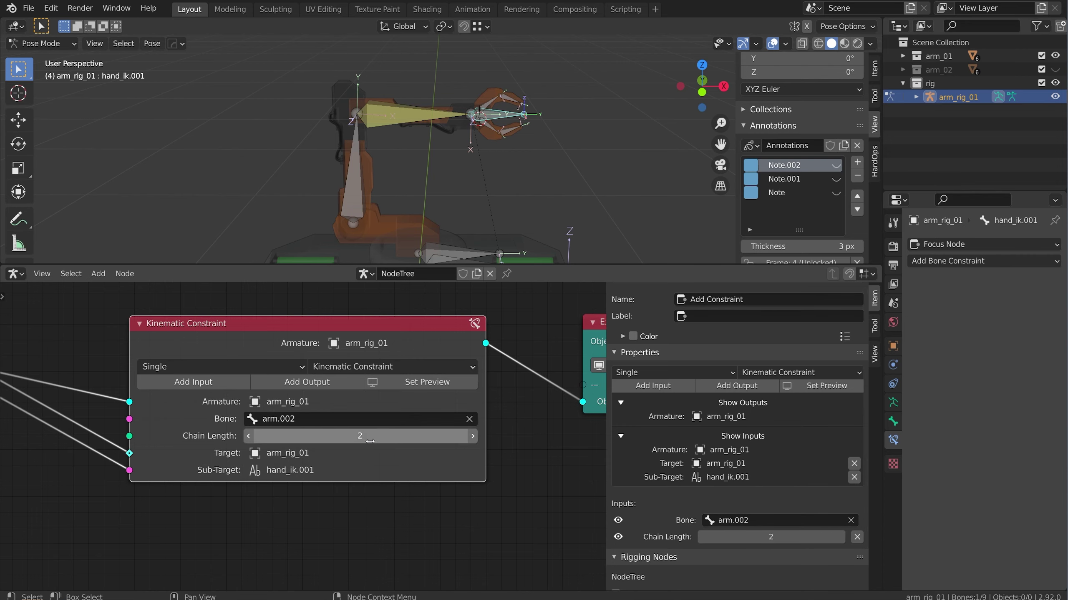
{"action": "scroll", "coordinate": [354, 463], "scroll_direction": "down", "scroll_amount": 3}
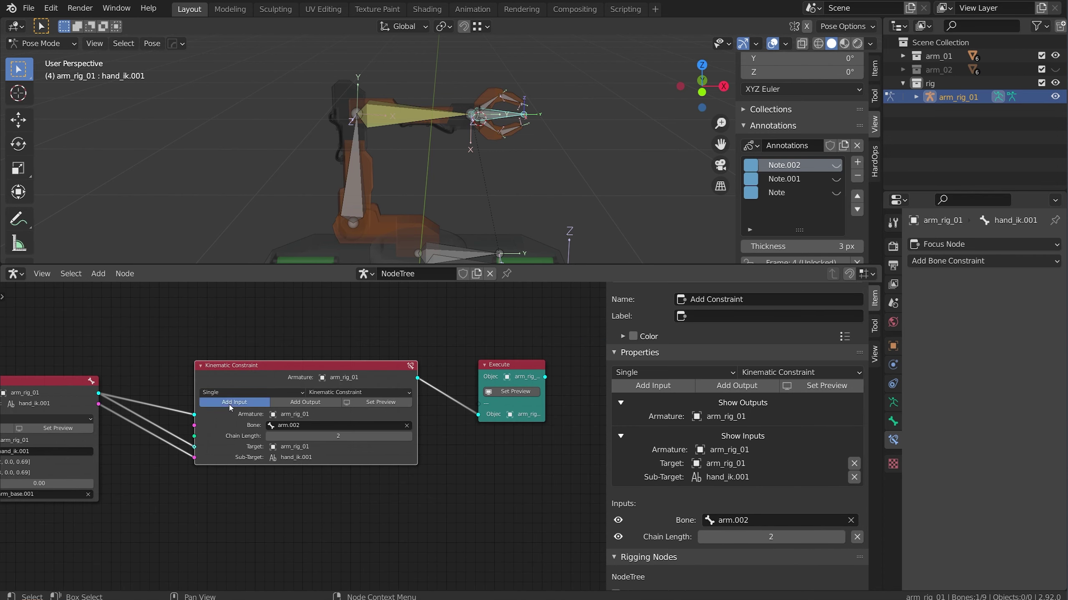
{"action": "left_click", "coordinate": [228, 403]}
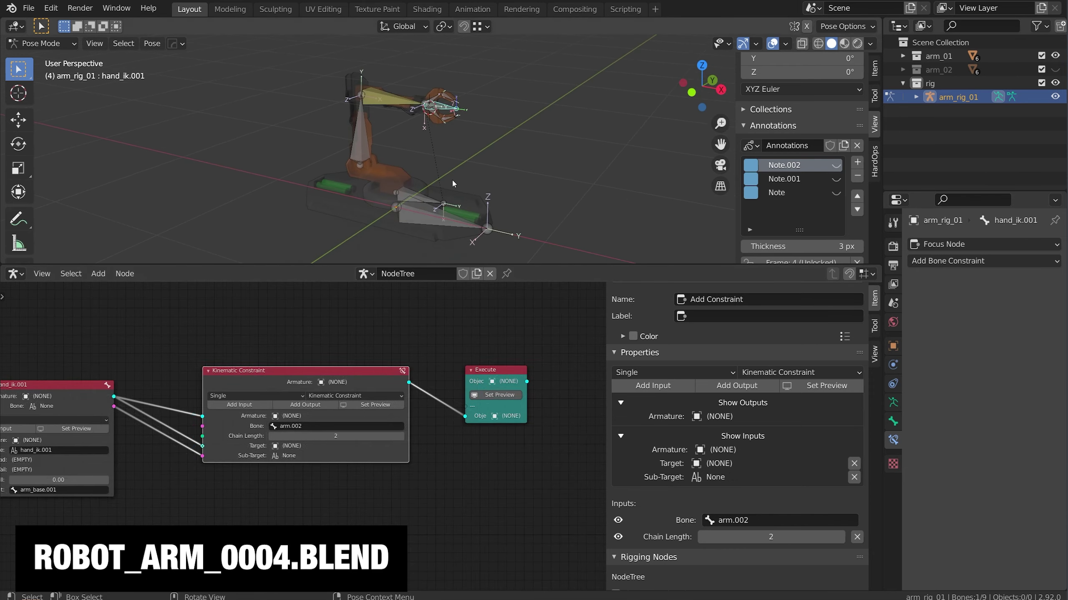
- Move the Execute node away from the Kinematic Constraint node and insert a widened Set Bone Property node on the link between them
{"action": "middle_click_drag", "start_coordinate": [525, 362], "coordinate": [270, 353]}
{"action": "left_click", "coordinate": [269, 353]}
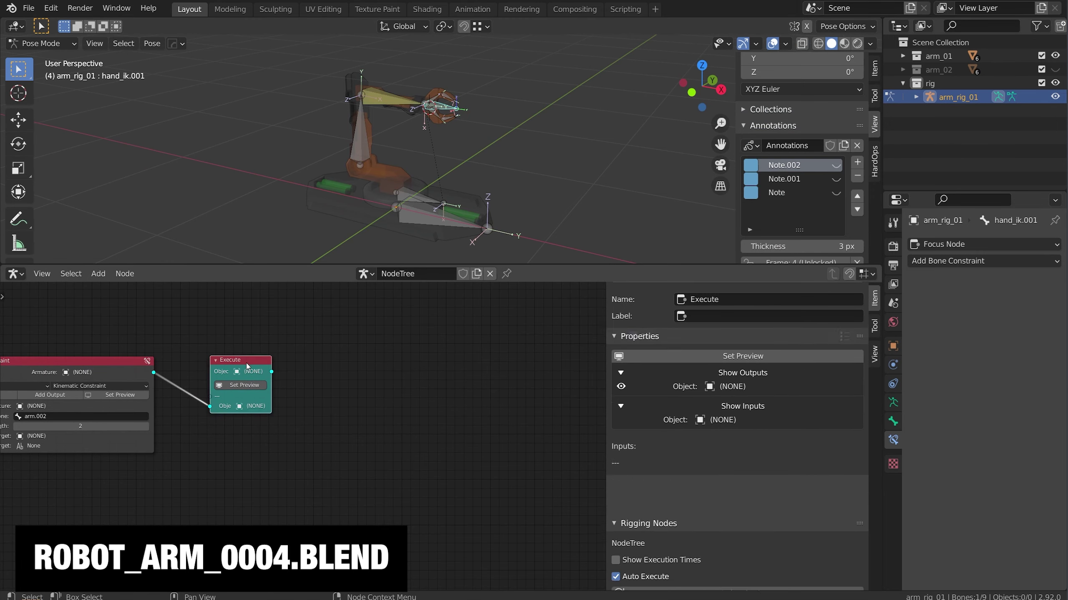
{"action": "left_click_drag", "start_coordinate": [246, 367], "coordinate": [524, 353]}
{"action": "key", "text": "shift+a"}
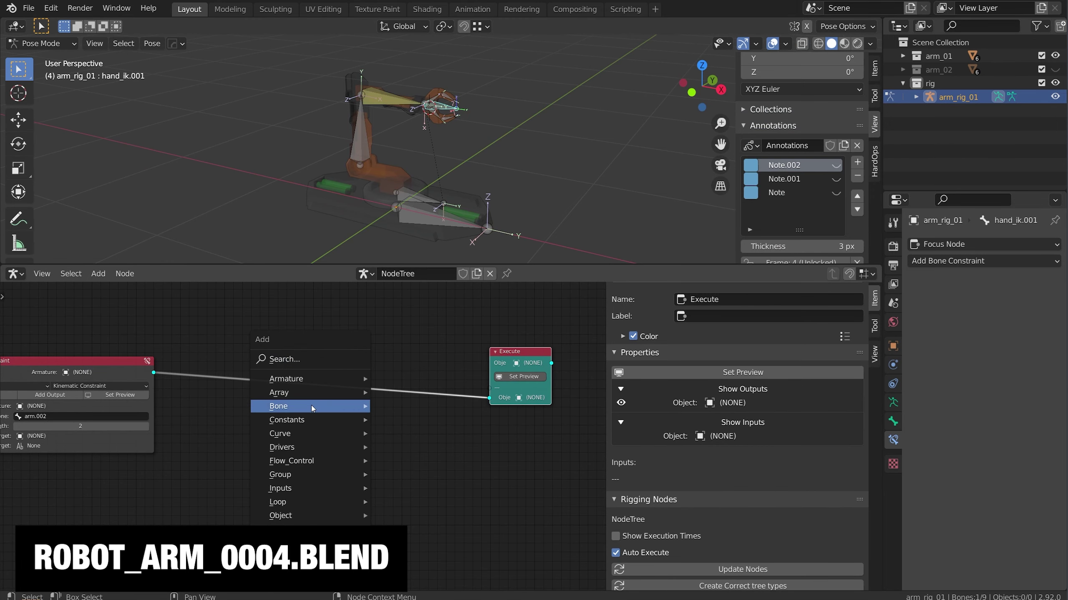
{"action": "mouse_move", "coordinate": [311, 405]}
{"action": "left_click", "coordinate": [410, 409]}
{"action": "left_click", "coordinate": [241, 374]}
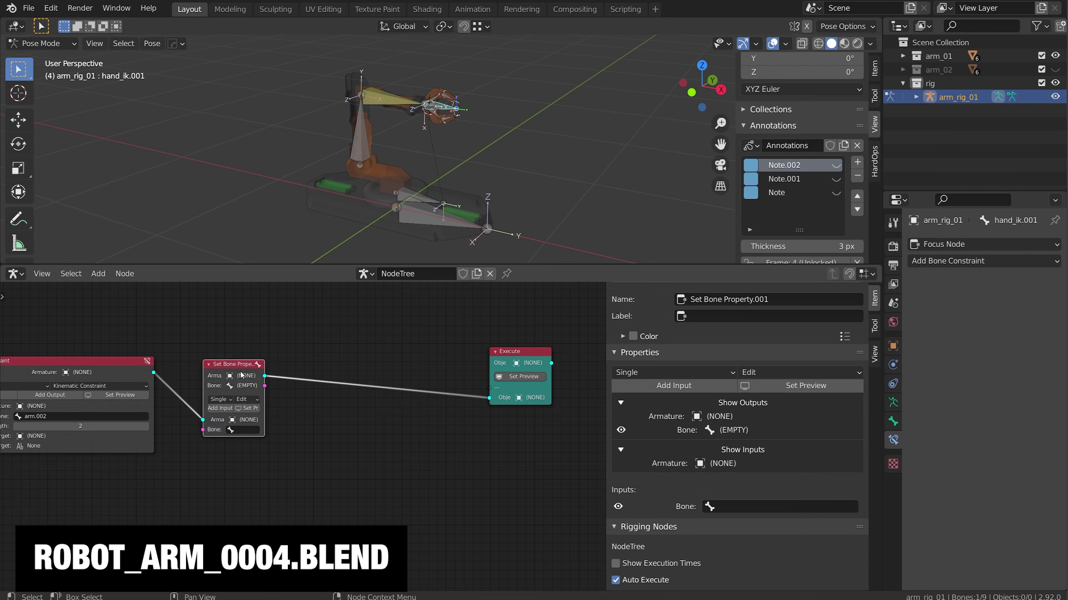
{"action": "scroll", "coordinate": [266, 402], "scroll_direction": "up", "scroll_amount": 1}
{"action": "left_click_drag", "start_coordinate": [253, 402], "coordinate": [374, 402]}
- Switch the Set Bone Property node to Pose mode and add Custom Object and Custom Shape Scale inputs
{"action": "left_click", "coordinate": [320, 392]}
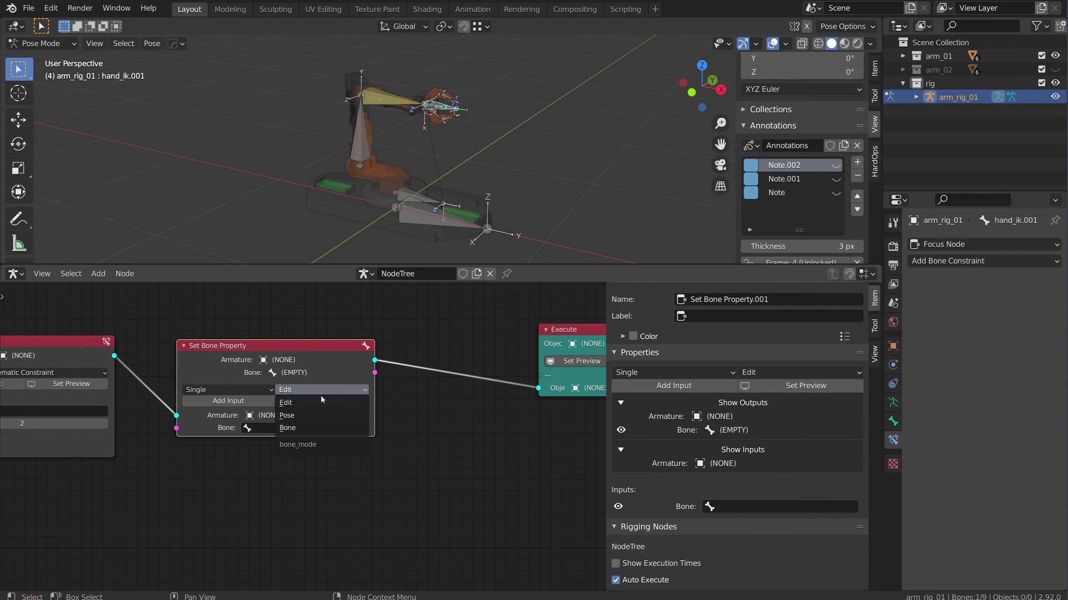
{"action": "left_click", "coordinate": [302, 419]}
{"action": "left_click", "coordinate": [227, 402]}
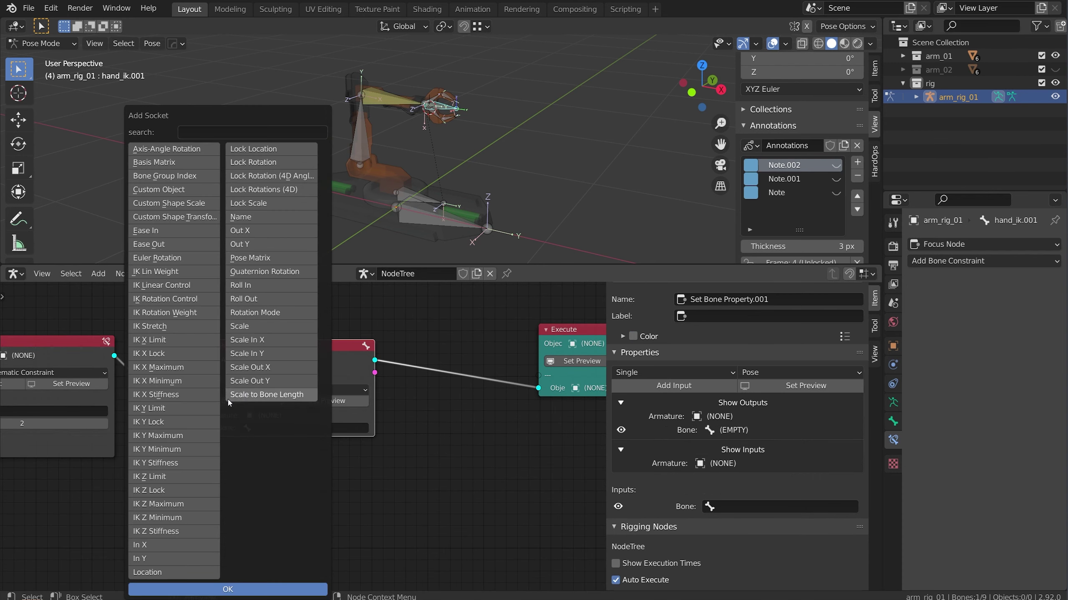
{"action": "left_click", "coordinate": [157, 191]}
{"action": "left_click", "coordinate": [155, 203], "text": "shift"}
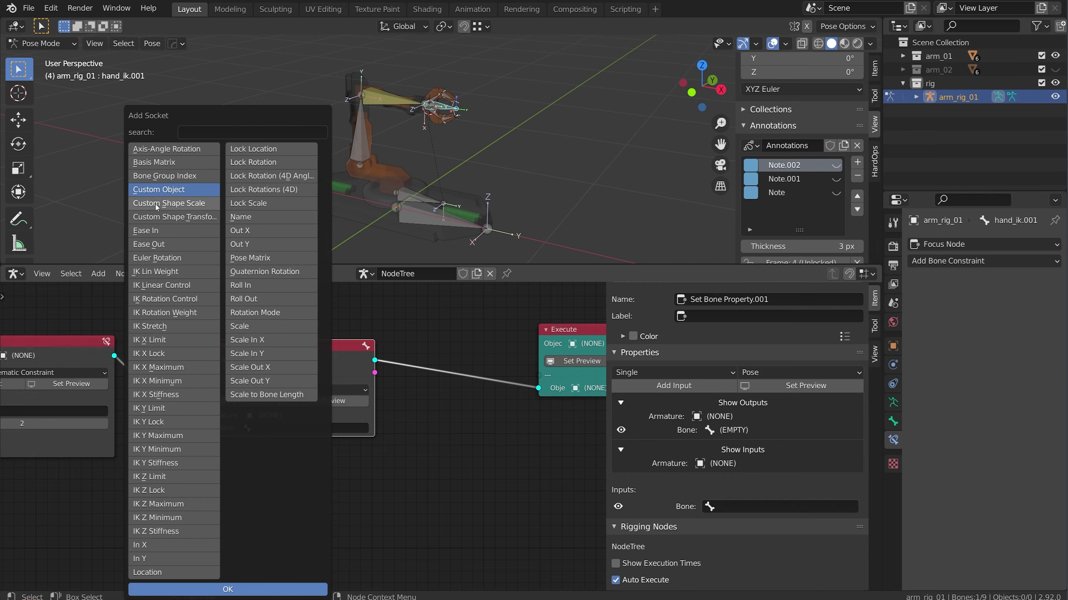
{"action": "left_click", "coordinate": [290, 588]}
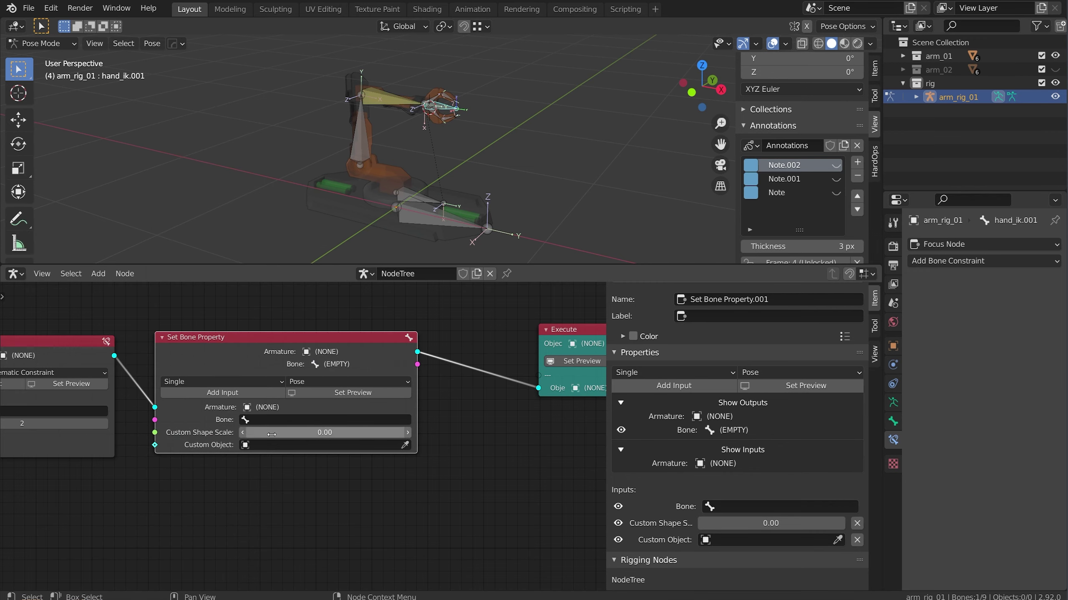
- Run the node tree and set the Set Bone Property node's bone to root.001
{"action": "left_click", "coordinate": [281, 432]}
{"action": "key", "text": "Return"}
{"action": "left_click", "coordinate": [281, 431]}
{"action": "left_click", "coordinate": [486, 413]}
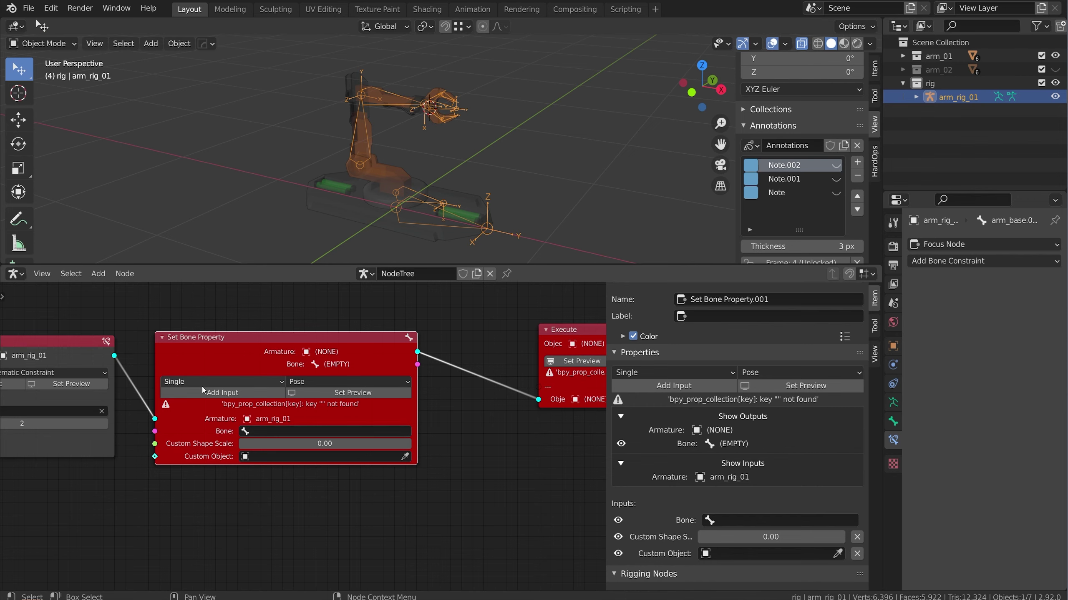
{"action": "left_click", "coordinate": [295, 431]}
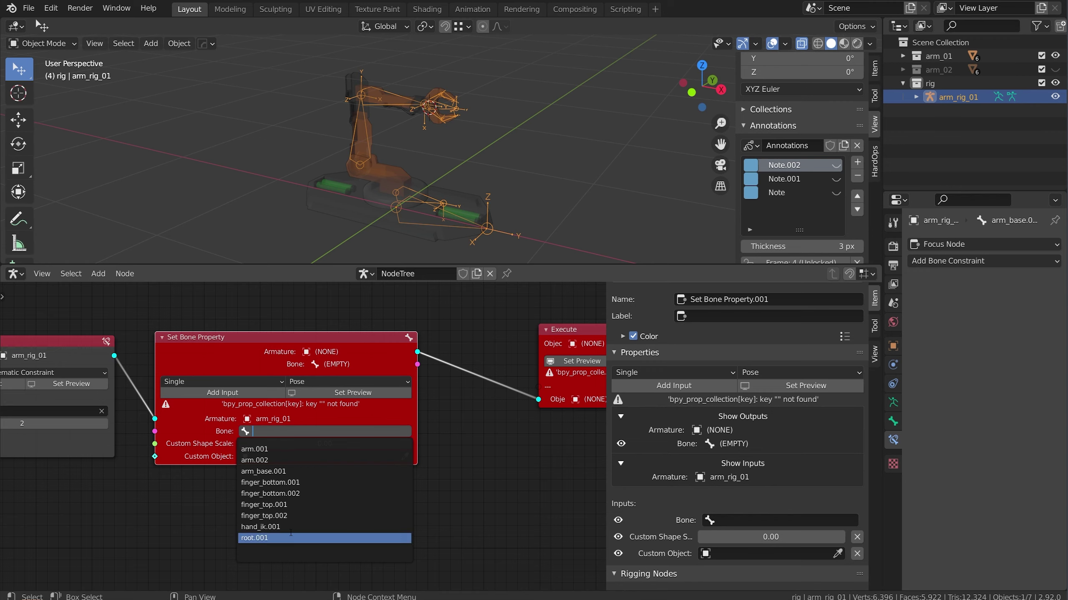
{"action": "left_click", "coordinate": [269, 538]}
- Add a mesh circle to the scene and clear its rotation and location
{"action": "scroll", "coordinate": [427, 213], "scroll_direction": "down", "scroll_amount": 3}
{"action": "middle_click_drag", "start_coordinate": [404, 212], "coordinate": [370, 206]}
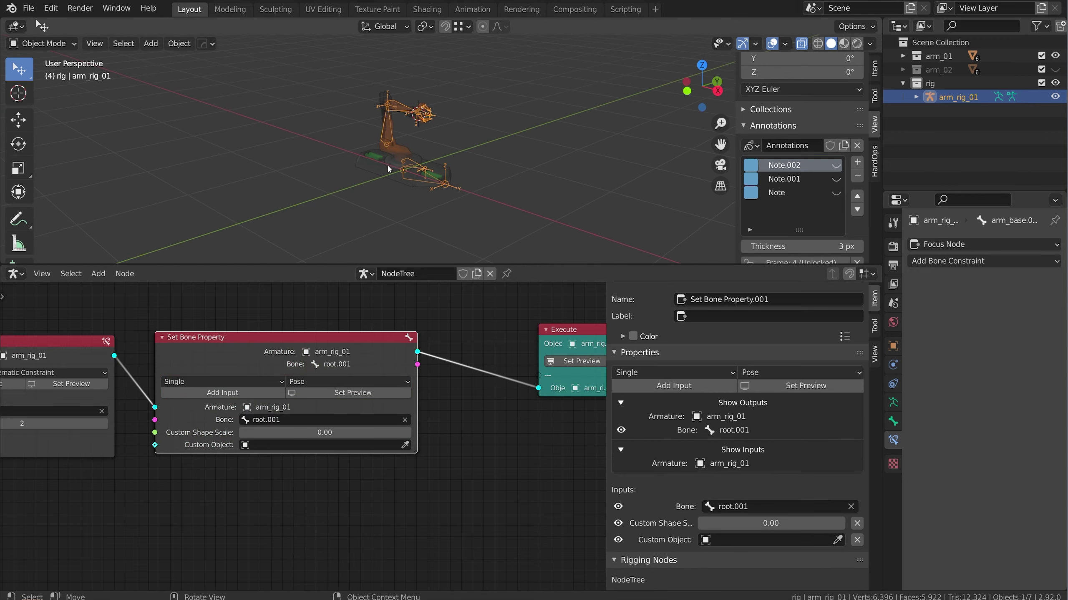
{"action": "key", "text": "shift+a"}
{"action": "mouse_move", "coordinate": [422, 169]}
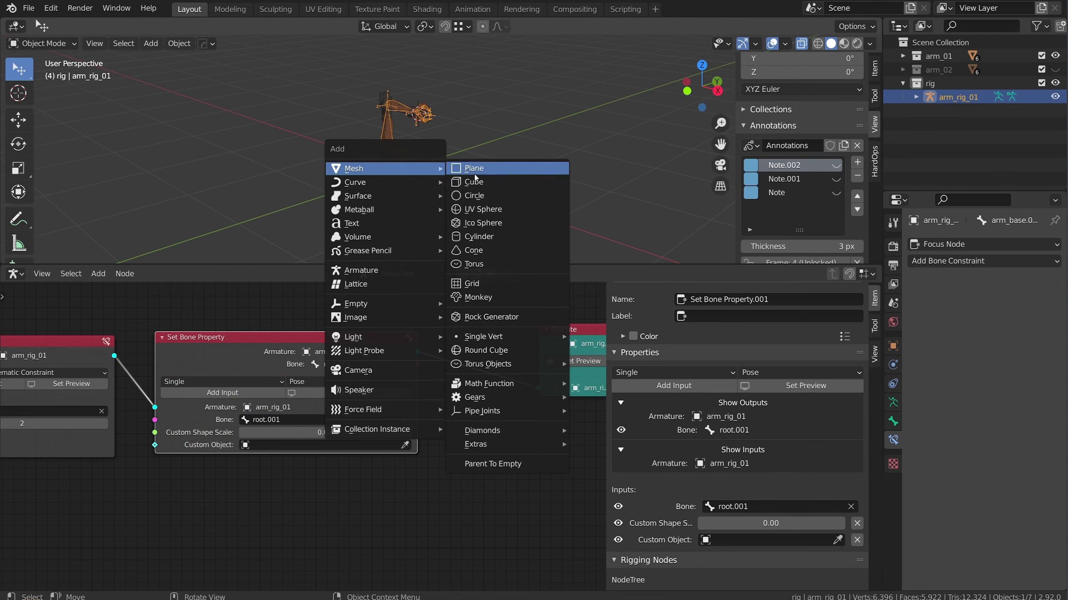
{"action": "left_click", "coordinate": [474, 195]}
{"action": "scroll", "coordinate": [411, 189], "scroll_direction": "up", "scroll_amount": 2}
{"action": "scroll", "coordinate": [410, 188], "scroll_direction": "up", "scroll_amount": 1}
{"action": "key", "text": "alt+r"}
{"action": "key", "text": "alt+g"}
{"action": "scroll", "coordinate": [395, 174], "scroll_direction": "down", "scroll_amount": 2}
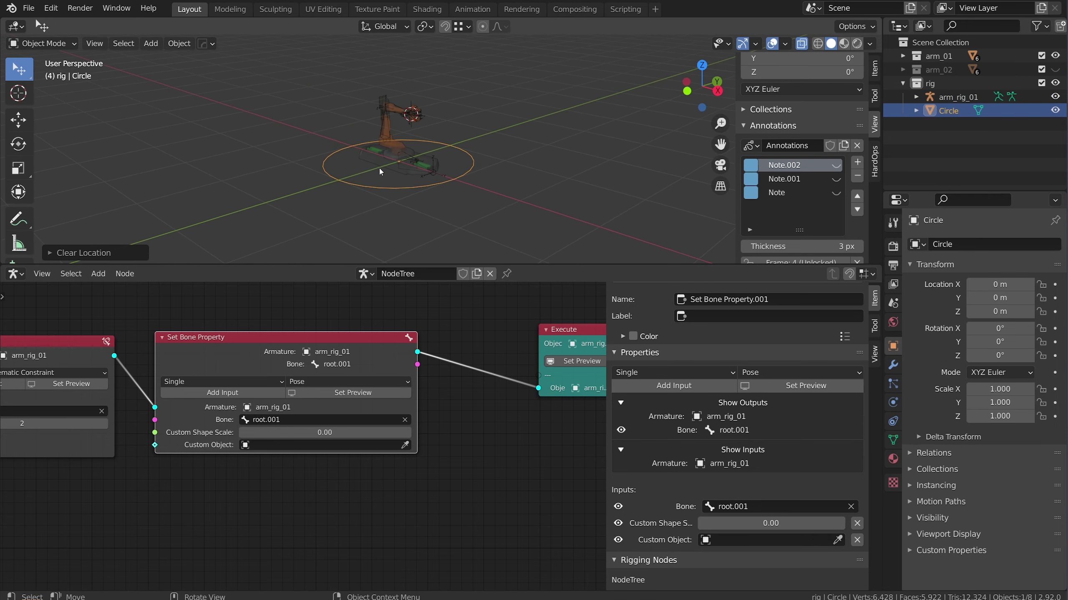
- Move the circle about 2.66 m along the Y axis and rename it shape_root
{"action": "key", "text": "g"}
{"action": "key", "text": "y"}
{"action": "left_click", "coordinate": [497, 120]}
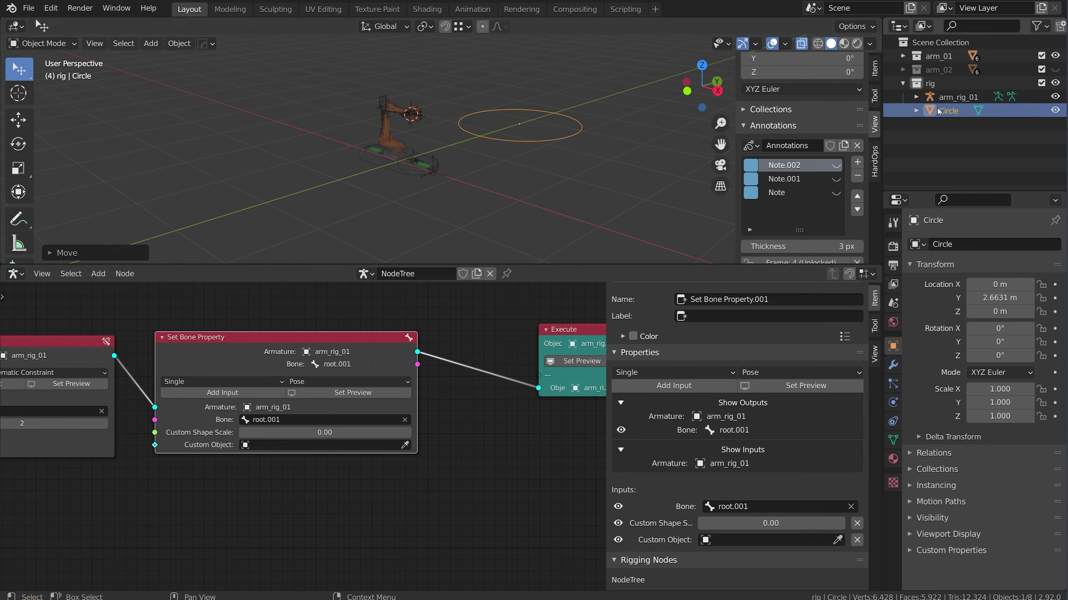
{"action": "double_click", "coordinate": [954, 111]}
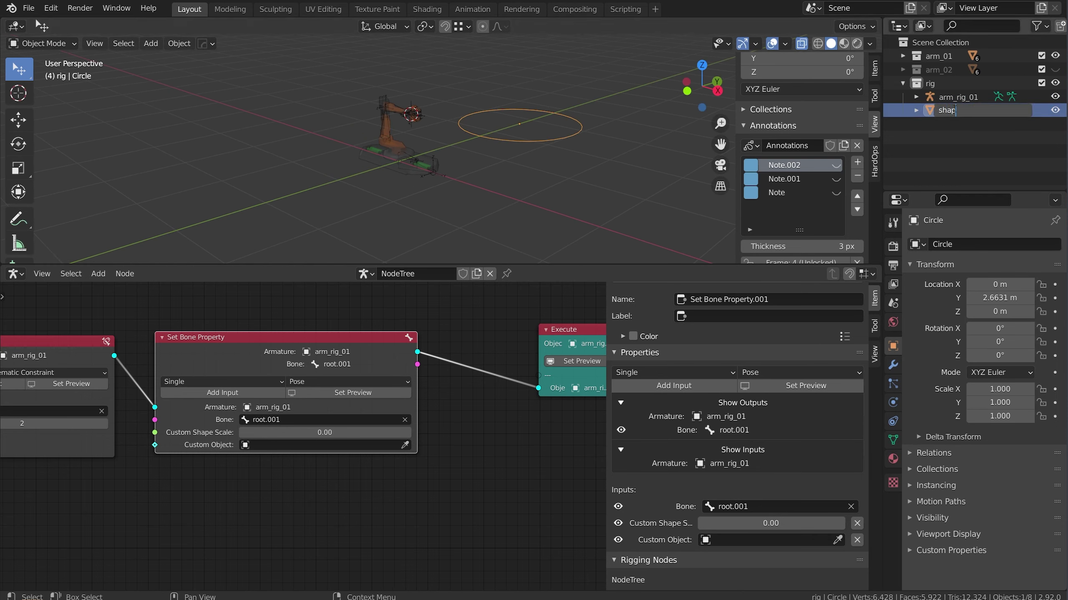
{"action": "type", "text": "shape_root"}
{"action": "key", "text": "Return"}
- Set the Set Bone Property node's Custom Object to shape_root and run the node tree
{"action": "scroll", "coordinate": [378, 147], "scroll_direction": "up", "scroll_amount": 2}
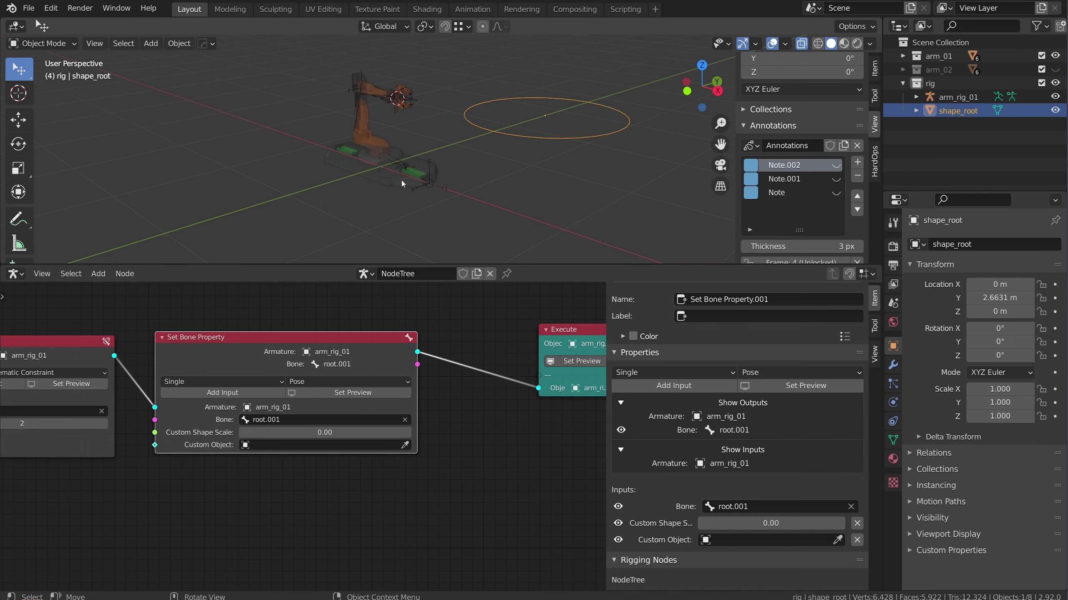
{"action": "left_click", "coordinate": [370, 166]}
{"action": "left_click", "coordinate": [273, 445]}
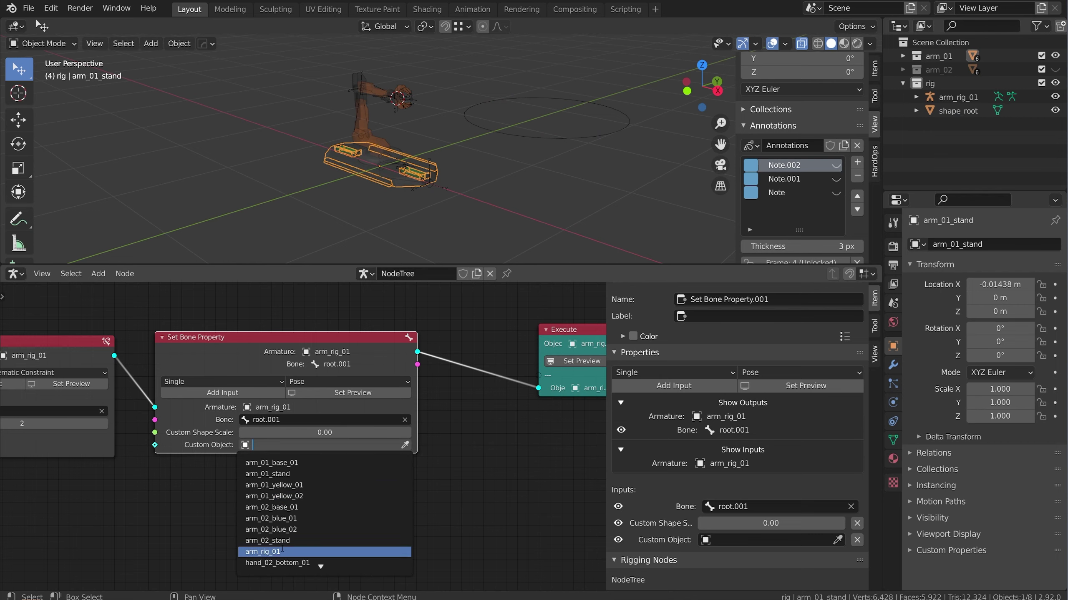
{"action": "left_click", "coordinate": [289, 562]}
{"action": "left_click", "coordinate": [579, 352]}
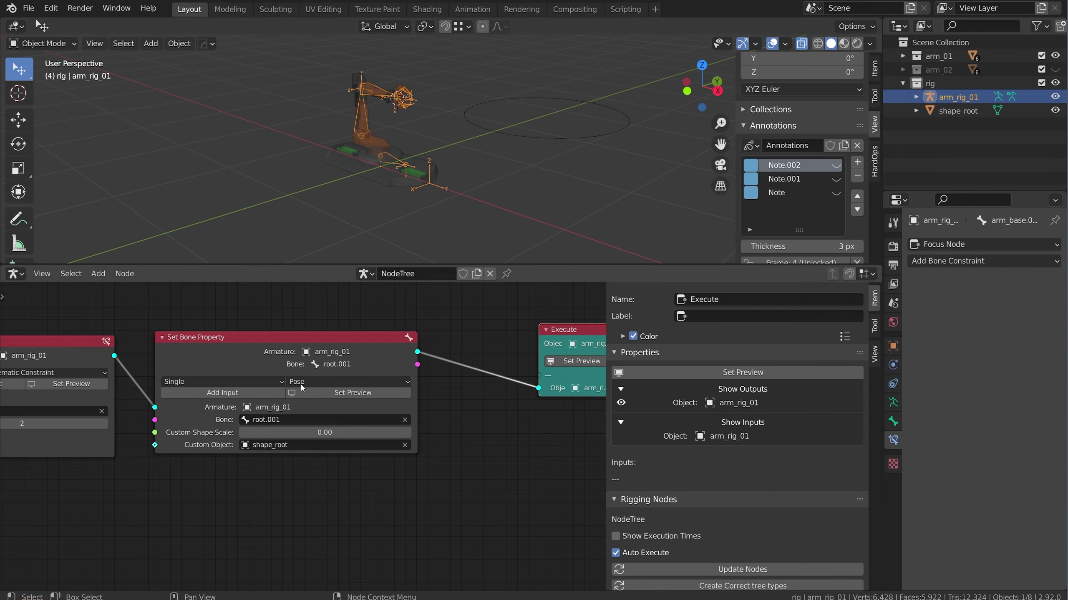
- Set the Custom Shape Scale of root.001 to 1 in the Set Bone Property node and check the shape around the robot arm
{"action": "scroll", "coordinate": [183, 439], "scroll_direction": "up", "scroll_amount": 1}
{"action": "left_click", "coordinate": [286, 431]}
{"action": "type", "text": "1"}
{"action": "key", "text": "Return"}
{"action": "middle_click_drag", "start_coordinate": [362, 185], "coordinate": [425, 183]}
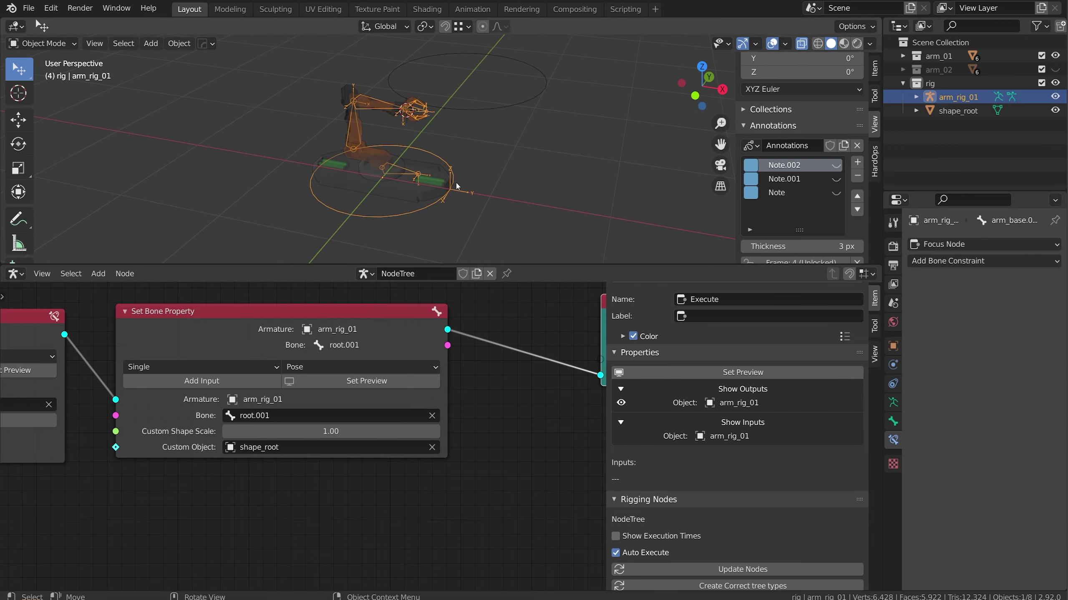
- Make room before the Execute node, insert a Set Bone Property node on the link from root.001's node, and widen it
{"action": "scroll", "coordinate": [457, 186], "scroll_direction": "down", "scroll_amount": 2}
{"action": "scroll", "coordinate": [524, 353], "scroll_direction": "down", "scroll_amount": 1}
{"action": "middle_click_drag", "start_coordinate": [525, 353], "coordinate": [319, 369]}
{"action": "scroll", "coordinate": [450, 358], "scroll_direction": "down", "scroll_amount": 1}
{"action": "left_click_drag", "start_coordinate": [319, 365], "coordinate": [489, 369]}
{"action": "mouse_move", "coordinate": [391, 353]}
{"action": "middle_mouse_down"}
{"action": "mouse_move", "coordinate": [430, 344]}
{"action": "mouse_move", "coordinate": [398, 351]}
{"action": "middle_mouse_up"}
{"action": "key", "text": "shift+a"}
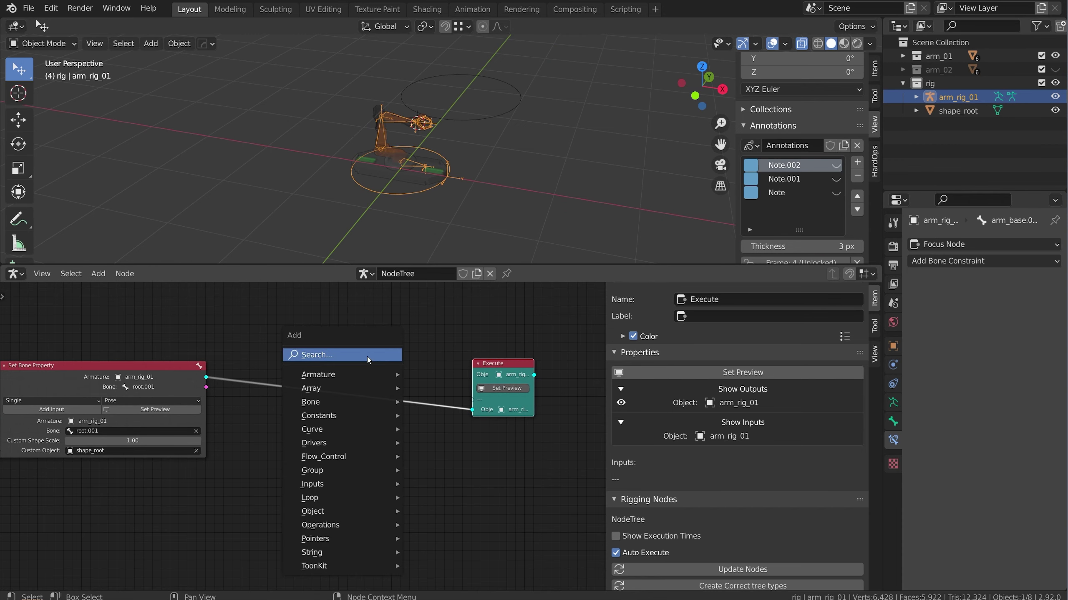
{"action": "mouse_move", "coordinate": [338, 403]}
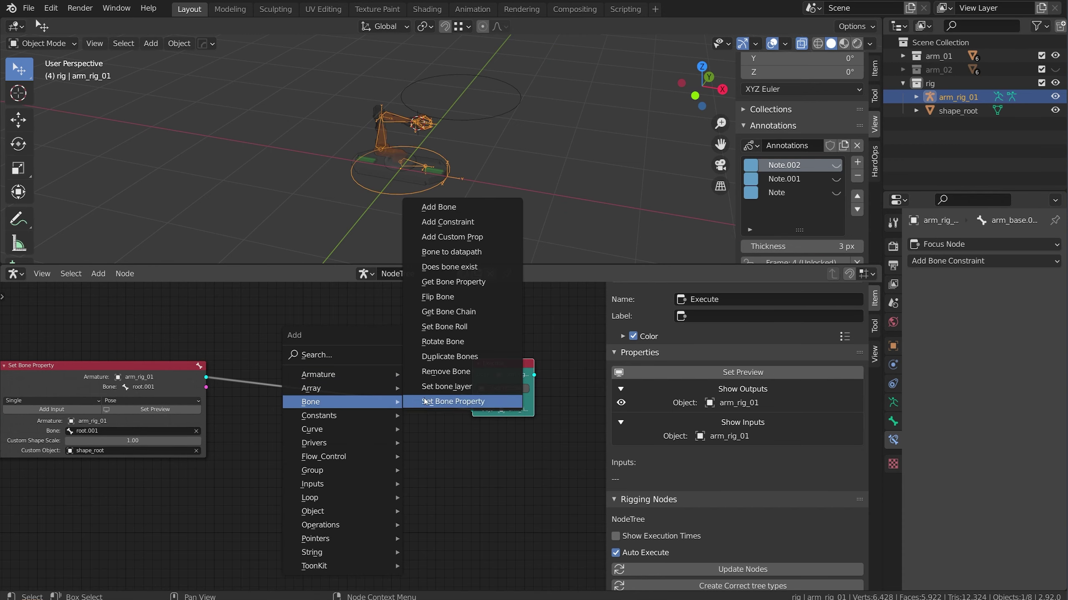
{"action": "left_click", "coordinate": [449, 400]}
{"action": "left_click", "coordinate": [345, 394]}
{"action": "mouse_move", "coordinate": [312, 389]}
{"action": "left_mouse_down"}
{"action": "mouse_move", "coordinate": [340, 392]}
{"action": "mouse_move", "coordinate": [297, 376]}
{"action": "left_mouse_up"}
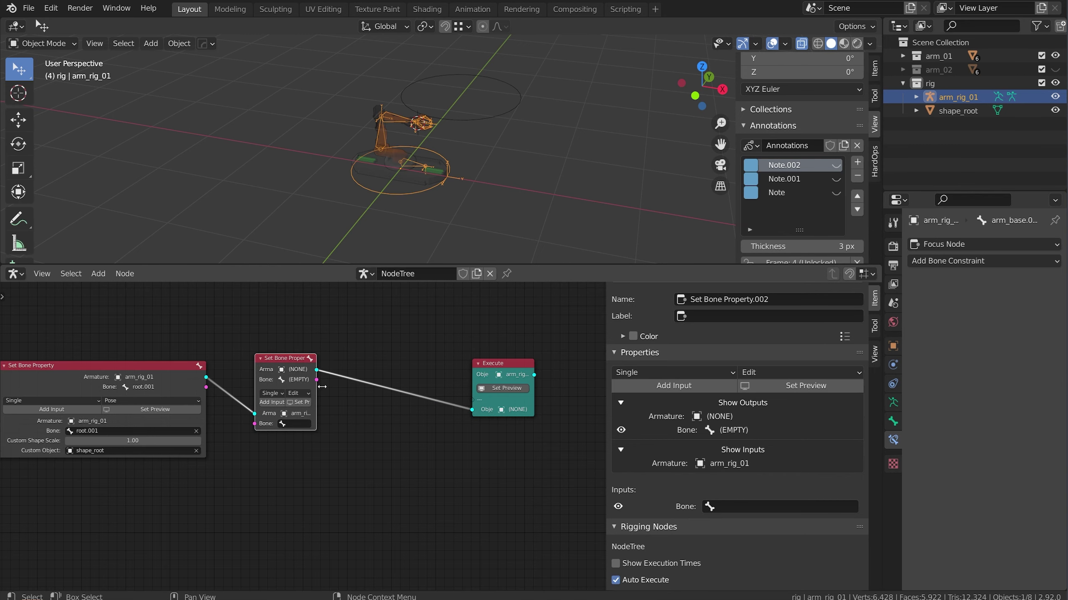
{"action": "left_click_drag", "start_coordinate": [322, 386], "coordinate": [383, 386]}
- Switch the inserted Set Bone Property node to Pose and add Custom Object and Custom Shape Scale inputs to it
{"action": "left_click", "coordinate": [334, 394]}
{"action": "left_click", "coordinate": [347, 414]}
{"action": "left_click", "coordinate": [290, 402]}
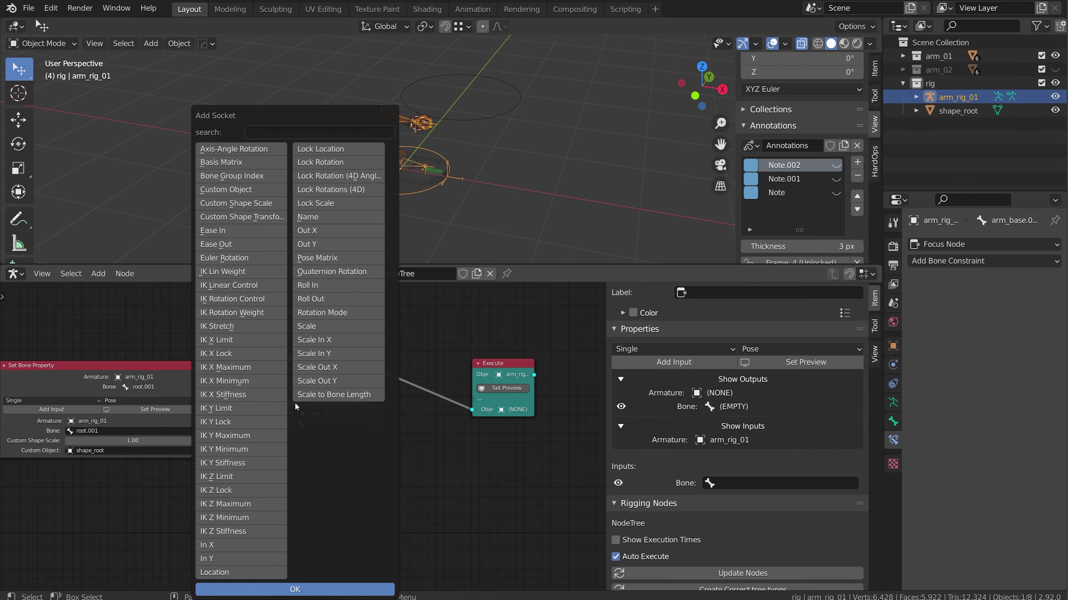
{"action": "left_click", "coordinate": [219, 190]}
{"action": "left_click", "coordinate": [220, 204], "text": "shift"}
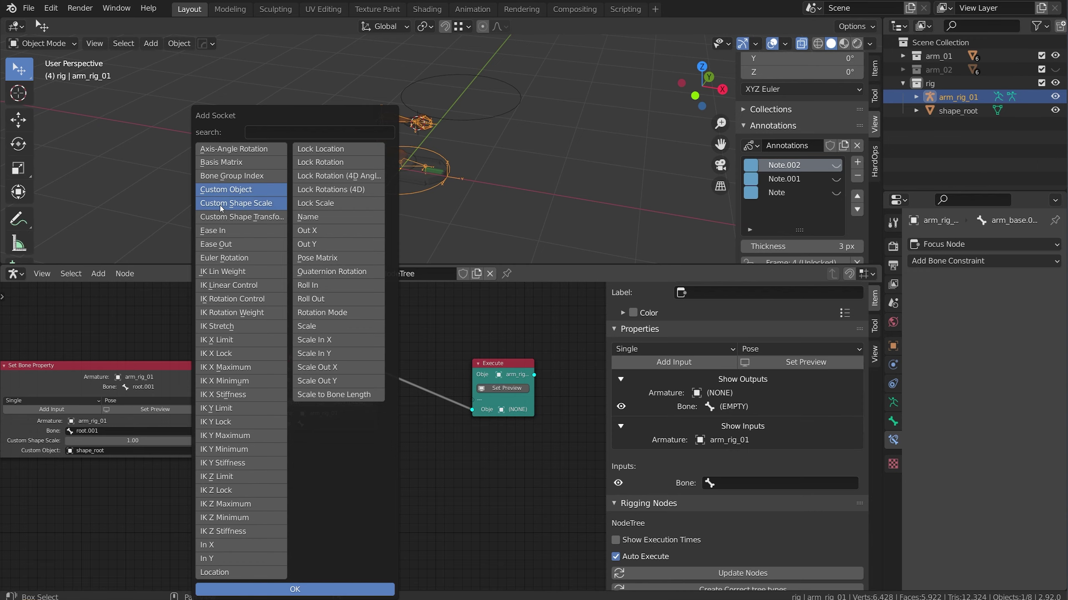
{"action": "left_click", "coordinate": [312, 589]}
- Set the new Set Bone Property node's Bone to arm_base.001
{"action": "scroll", "coordinate": [296, 437], "scroll_direction": "down", "scroll_amount": 1}
{"action": "left_click", "coordinate": [315, 425]}
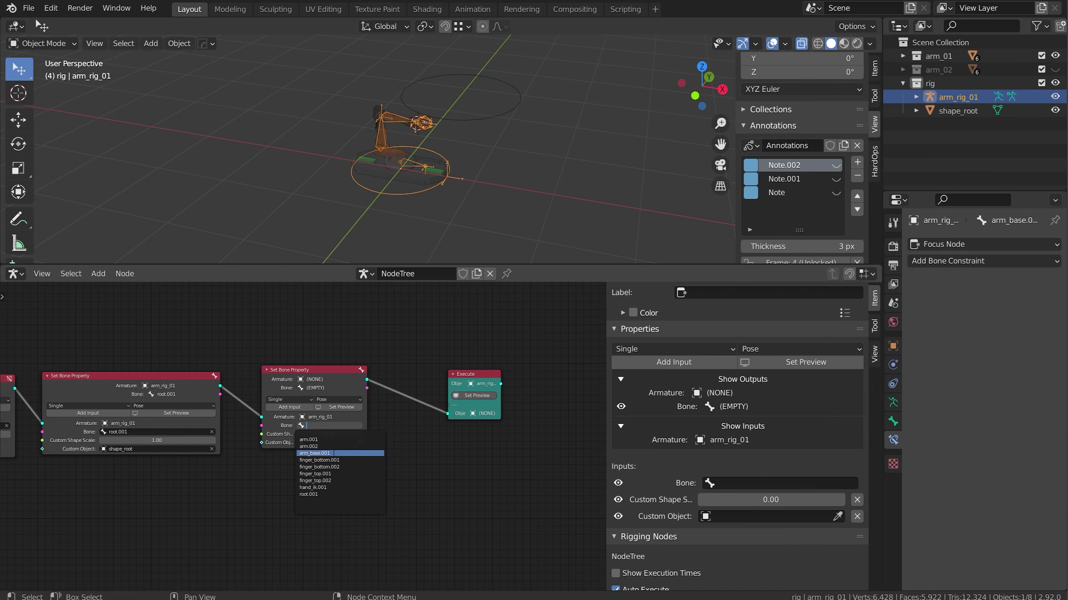
{"action": "left_click", "coordinate": [327, 453]}
{"action": "scroll", "coordinate": [325, 446], "scroll_direction": "up", "scroll_amount": 1}
- Add a mesh circle to the scene and clear its location
{"action": "middle_click_drag", "start_coordinate": [439, 138], "coordinate": [402, 142]}
{"action": "key", "text": "shift+a"}
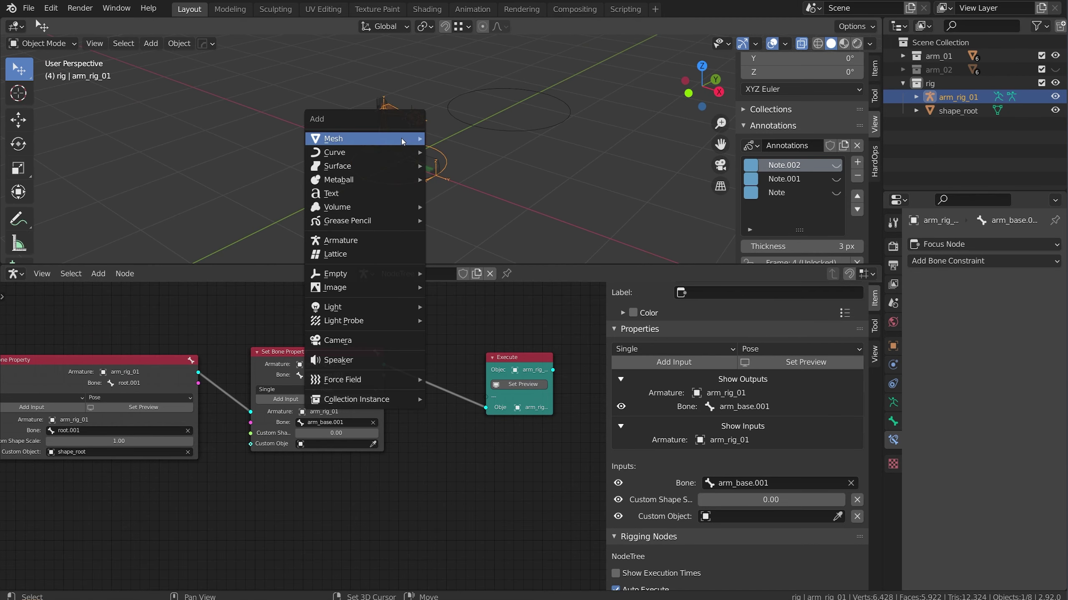
{"action": "mouse_move", "coordinate": [402, 139]}
{"action": "left_click", "coordinate": [464, 168]}
{"action": "key", "text": "alt+g"}
- Rename the new circle shape_base and move it about 2.09 m along the Y axis
{"action": "double_click", "coordinate": [952, 113]}
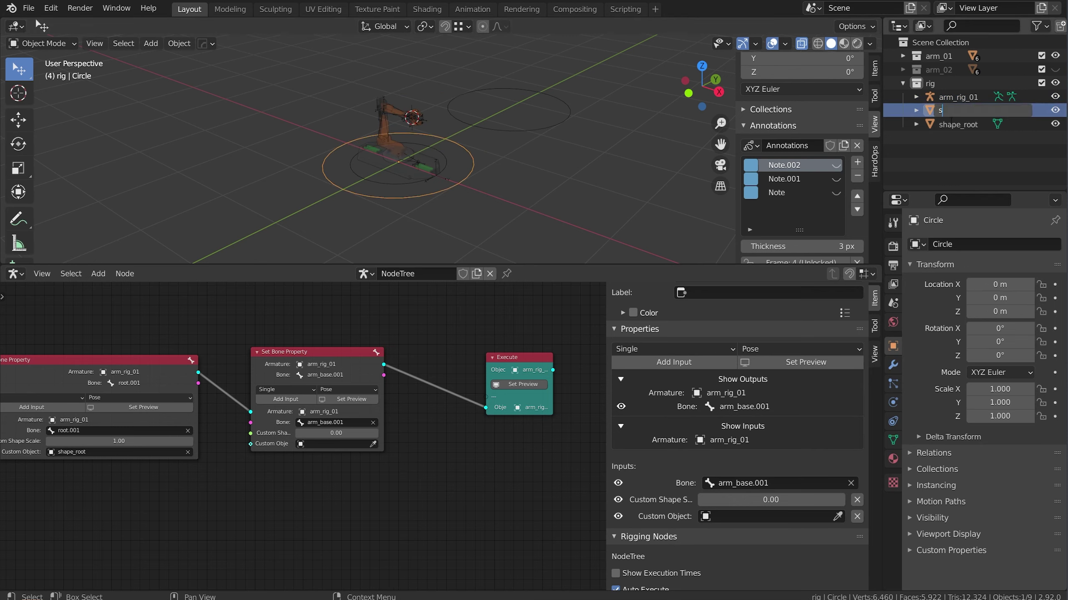
{"action": "type", "text": "shape_base"}
{"action": "key", "text": "Return"}
{"action": "key", "text": "g"}
{"action": "key", "text": "y"}
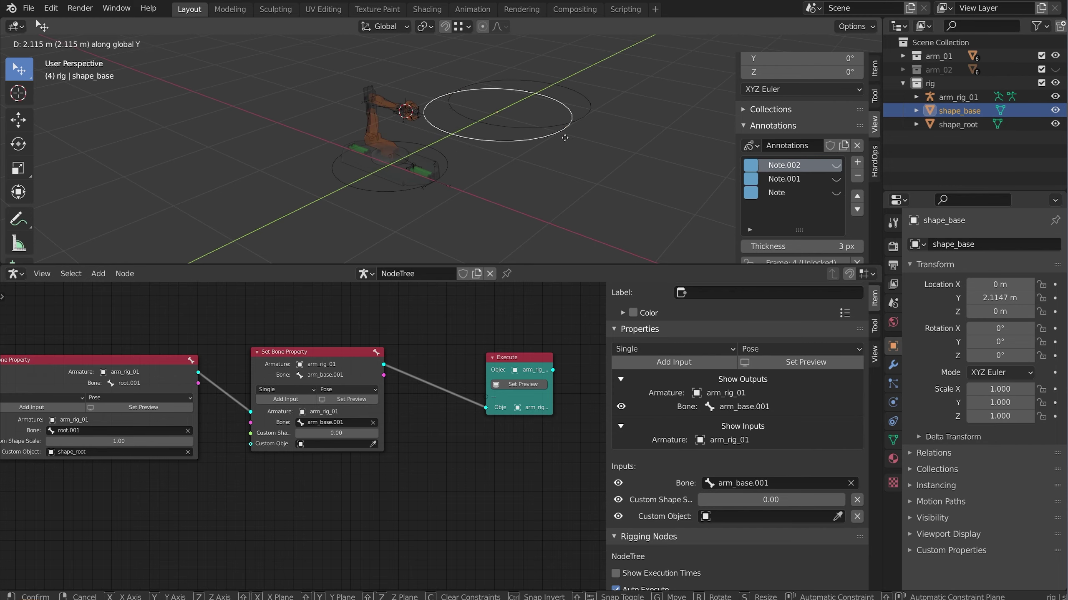
{"action": "left_click", "coordinate": [574, 130]}
- Select the rig and give arm_base.001's Set Bone Property node the Custom Object shape_base with a Custom Shape Scale of 1
{"action": "scroll", "coordinate": [413, 185], "scroll_direction": "up", "scroll_amount": 3}
{"action": "left_click", "coordinate": [392, 175]}
{"action": "left_click", "coordinate": [392, 175]}
{"action": "left_click", "coordinate": [338, 444]}
{"action": "scroll", "coordinate": [312, 537], "scroll_direction": "down", "scroll_amount": 6}
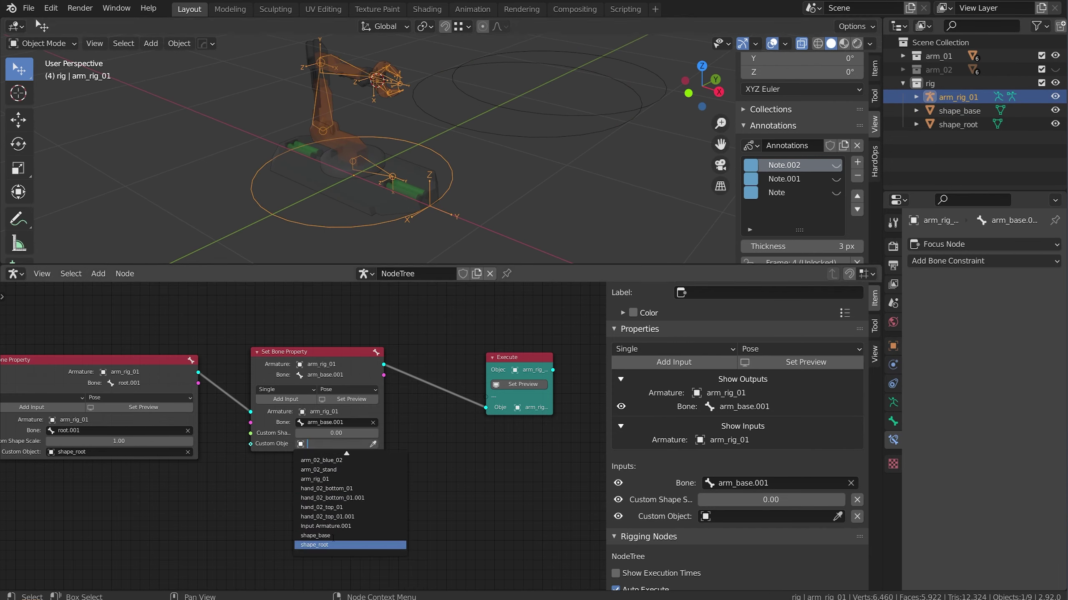
{"action": "left_click", "coordinate": [316, 536]}
{"action": "scroll", "coordinate": [306, 469], "scroll_direction": "up", "scroll_amount": 3}
{"action": "left_click", "coordinate": [348, 437]}
{"action": "type", "text": "1"}
{"action": "key", "text": "Return"}
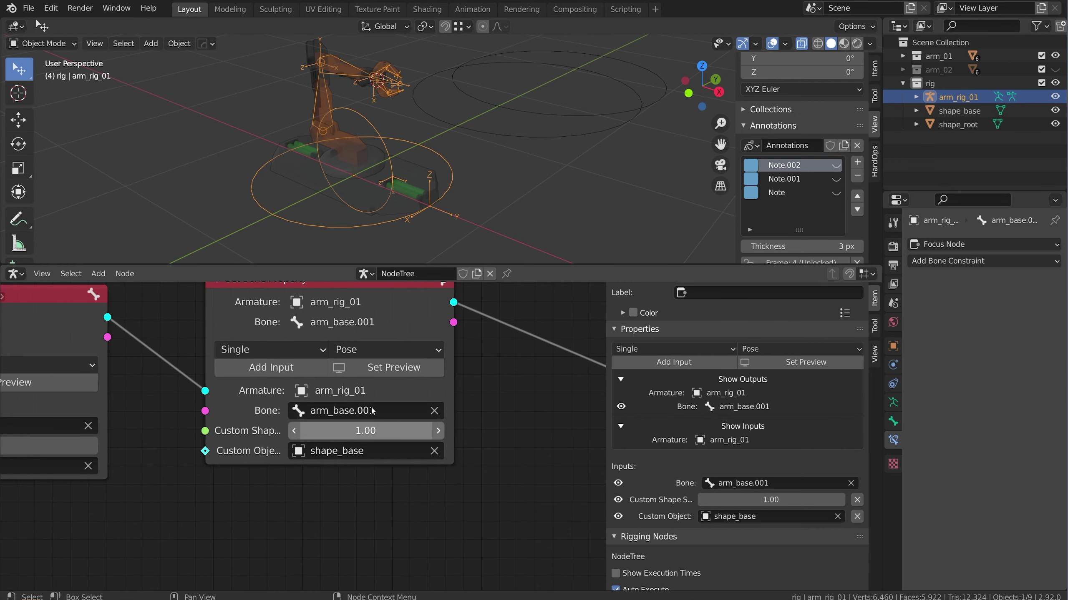
- Rotate the geometry of the shape_base circle 90° around the Y axis in Edit Mode and return to Object Mode
{"action": "left_click", "coordinate": [520, 138]}
{"action": "middle_click_drag", "start_coordinate": [582, 160], "coordinate": [548, 146]}
{"action": "key", "text": "Tab"}
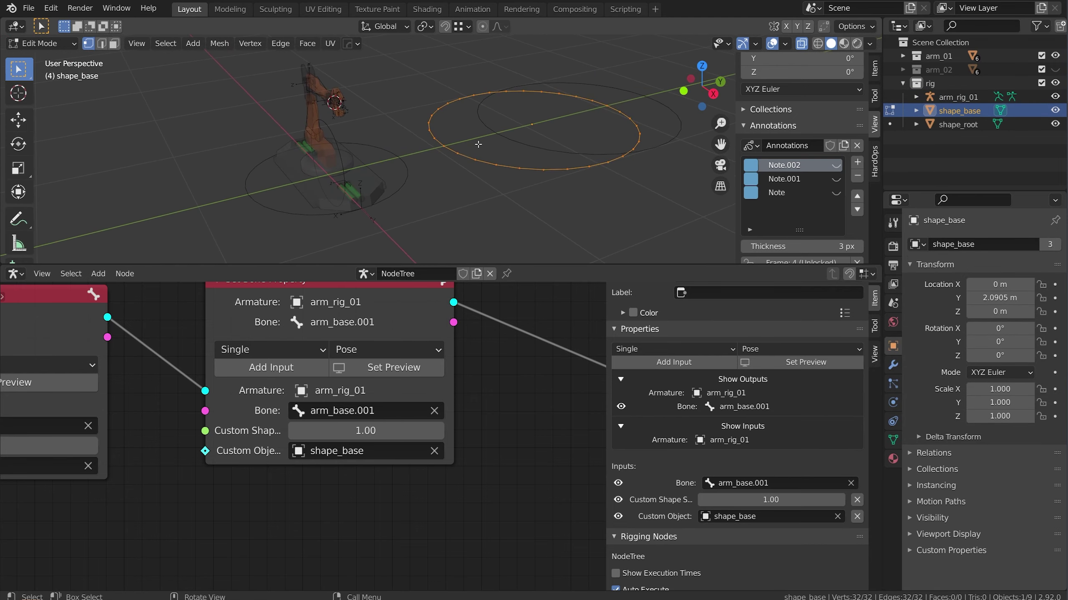
{"action": "middle_click_drag", "start_coordinate": [478, 145], "coordinate": [574, 172]}
{"action": "type", "text": "ry90"}
{"action": "key", "text": "Return"}
{"action": "key", "text": "Tab"}
- Turn off X-ray, reselect the rig, and reduce arm_base.001's Custom Shape Scale to about 0.77
{"action": "key", "text": "alt+z"}
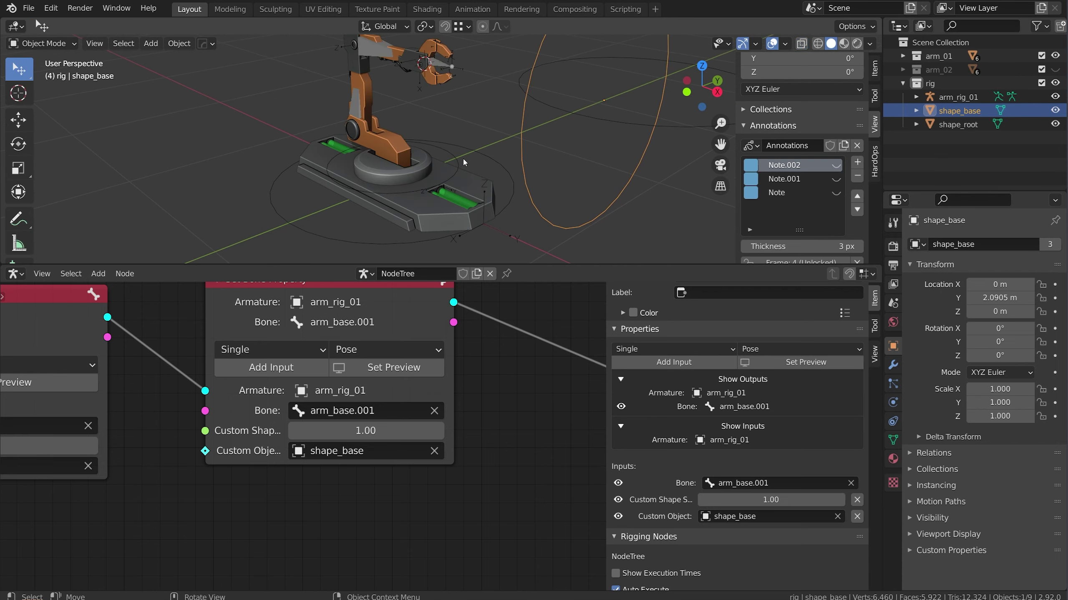
{"action": "left_click", "coordinate": [448, 181]}
{"action": "scroll", "coordinate": [448, 180], "scroll_direction": "up", "scroll_amount": 3}
{"action": "middle_click_drag", "start_coordinate": [441, 184], "coordinate": [451, 198]}
{"action": "left_click_drag", "start_coordinate": [354, 430], "coordinate": [328, 430]}
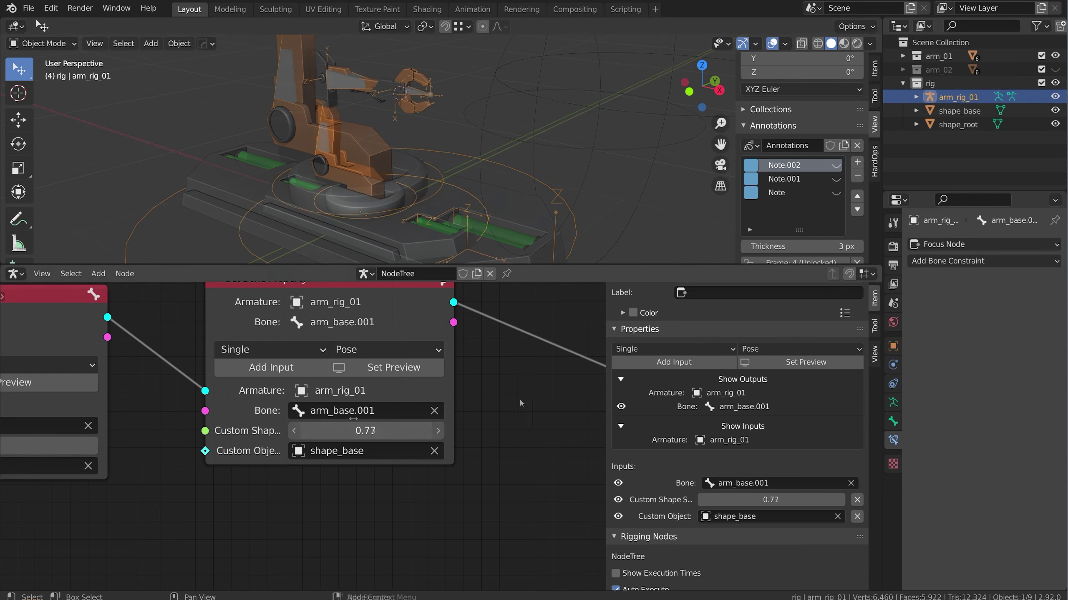
- Move the Execute node aside, insert another Set Bone Property node after arm_base.001's node, and widen it
{"action": "scroll", "coordinate": [524, 403], "scroll_direction": "down", "scroll_amount": 6}
{"action": "middle_click_drag", "start_coordinate": [524, 402], "coordinate": [249, 389]}
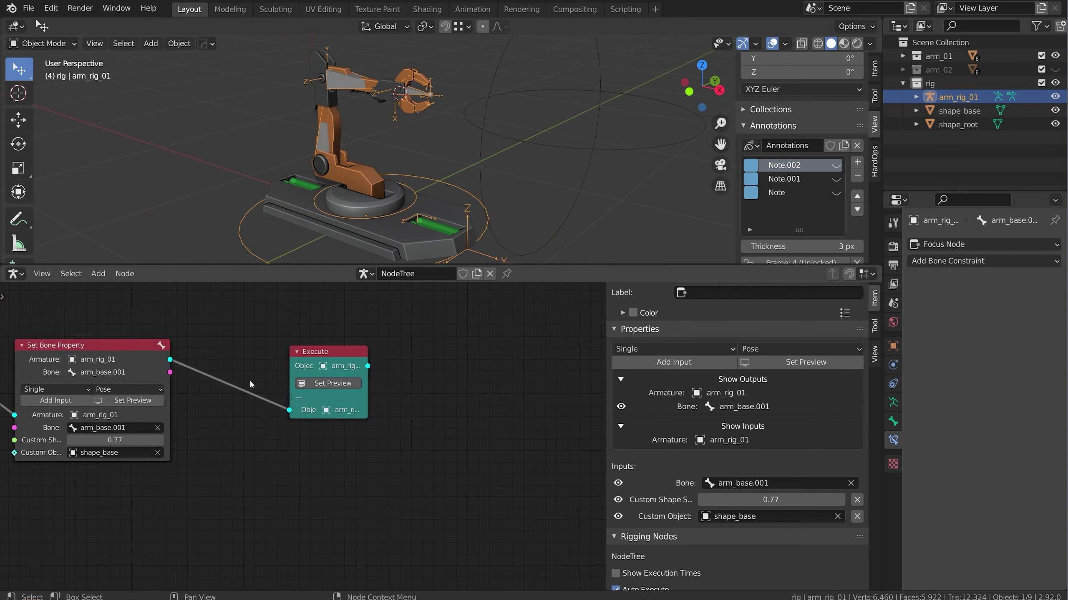
{"action": "left_click_drag", "start_coordinate": [327, 349], "coordinate": [570, 339]}
{"action": "key", "text": "shift+a"}
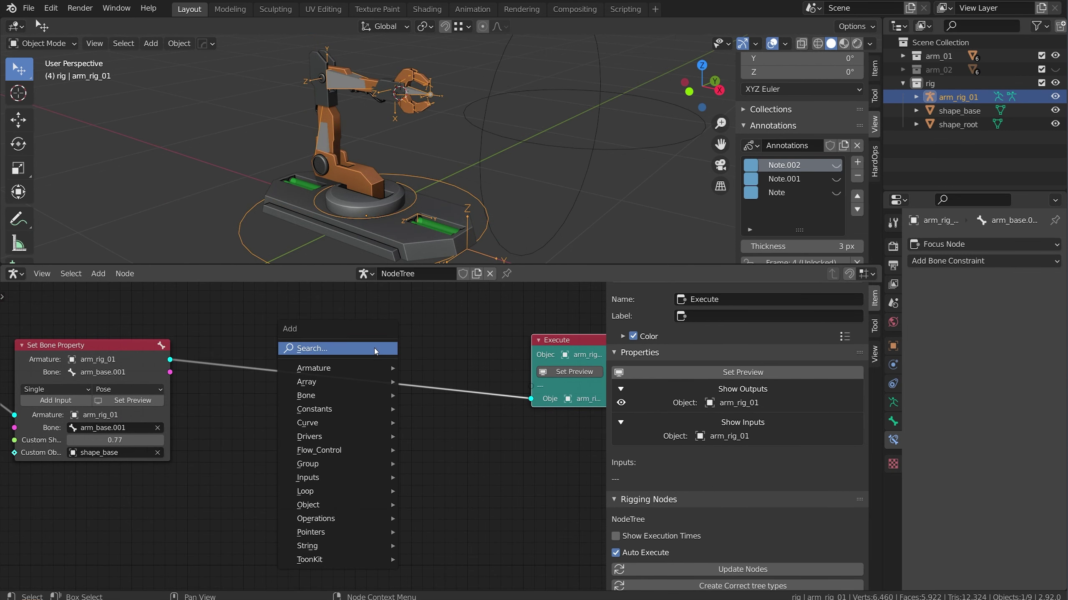
{"action": "mouse_move", "coordinate": [355, 395]}
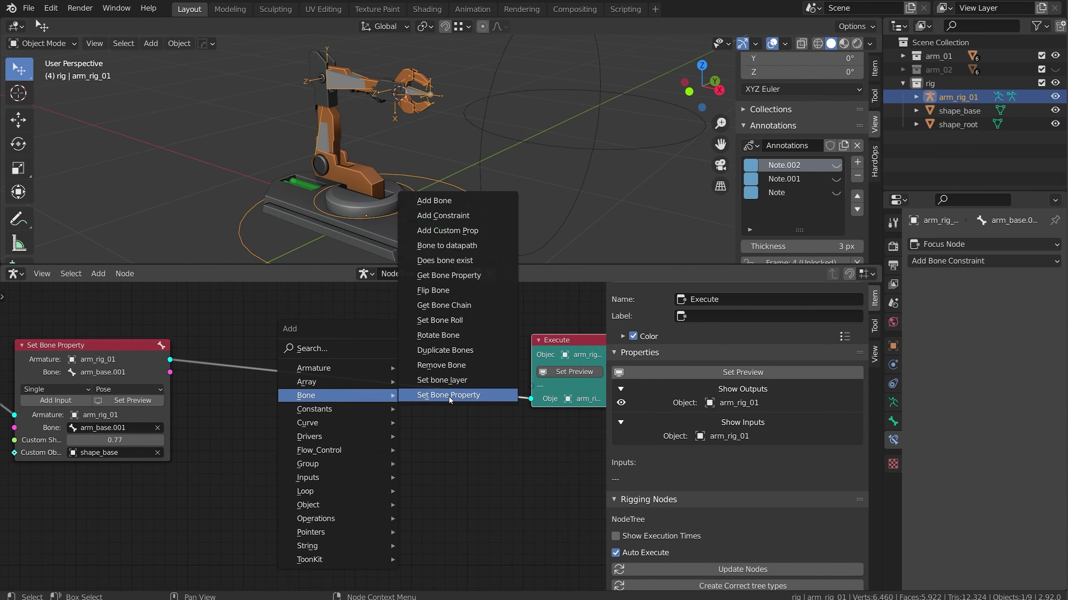
{"action": "left_click", "coordinate": [450, 395]}
{"action": "left_click", "coordinate": [301, 403]}
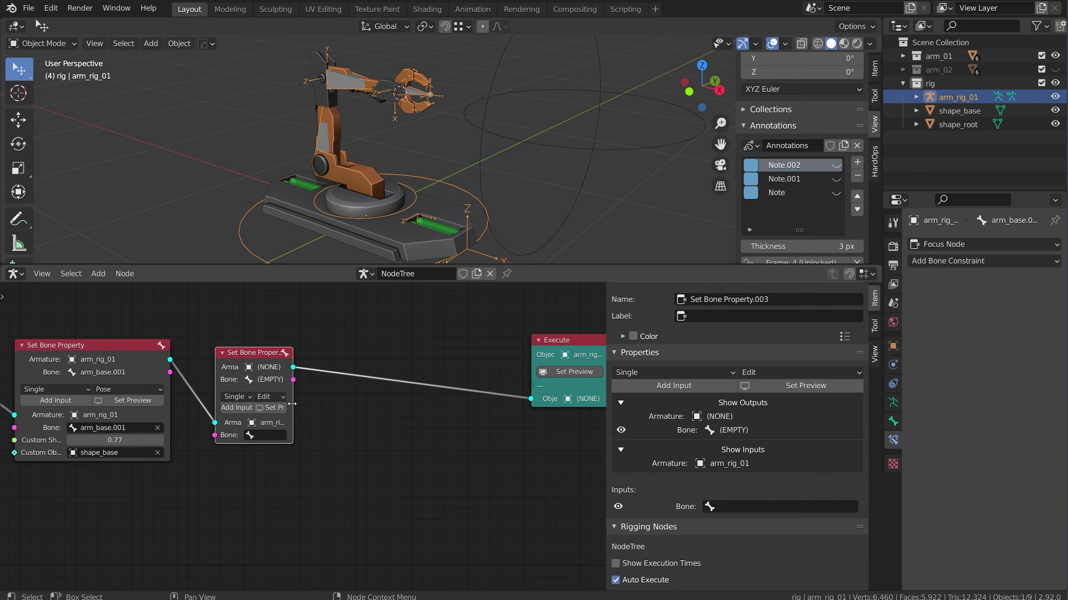
{"action": "left_click_drag", "start_coordinate": [291, 404], "coordinate": [439, 403]}
{"action": "left_click_drag", "start_coordinate": [337, 352], "coordinate": [322, 345]}
- Set the newest Set Bone Property node to Pose and give it Custom Object and Custom Shape Scale inputs
{"action": "left_click", "coordinate": [345, 390]}
{"action": "left_click", "coordinate": [344, 416]}
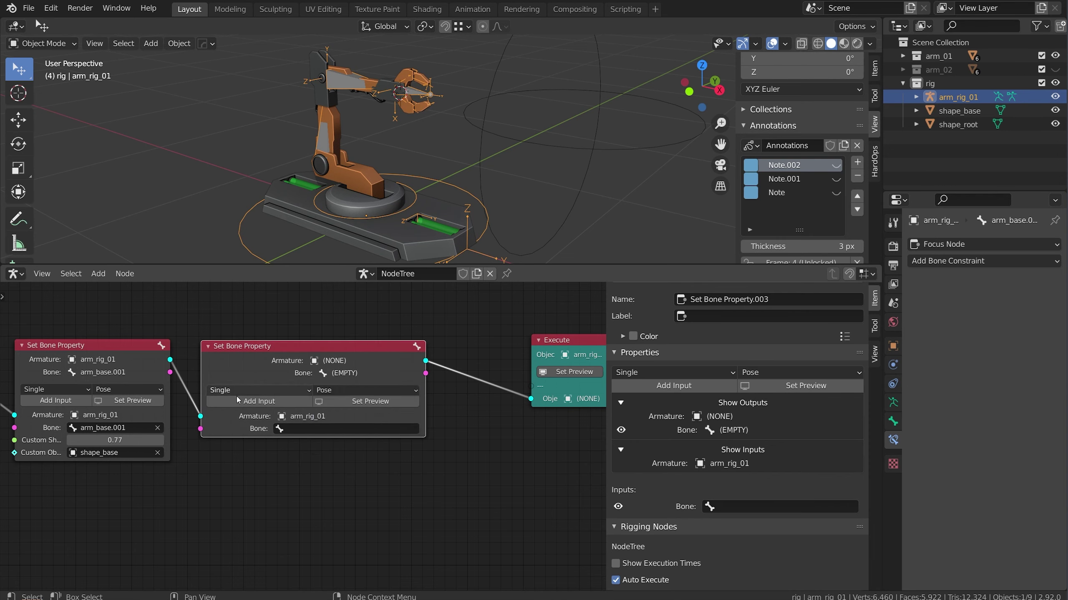
{"action": "left_click", "coordinate": [244, 402]}
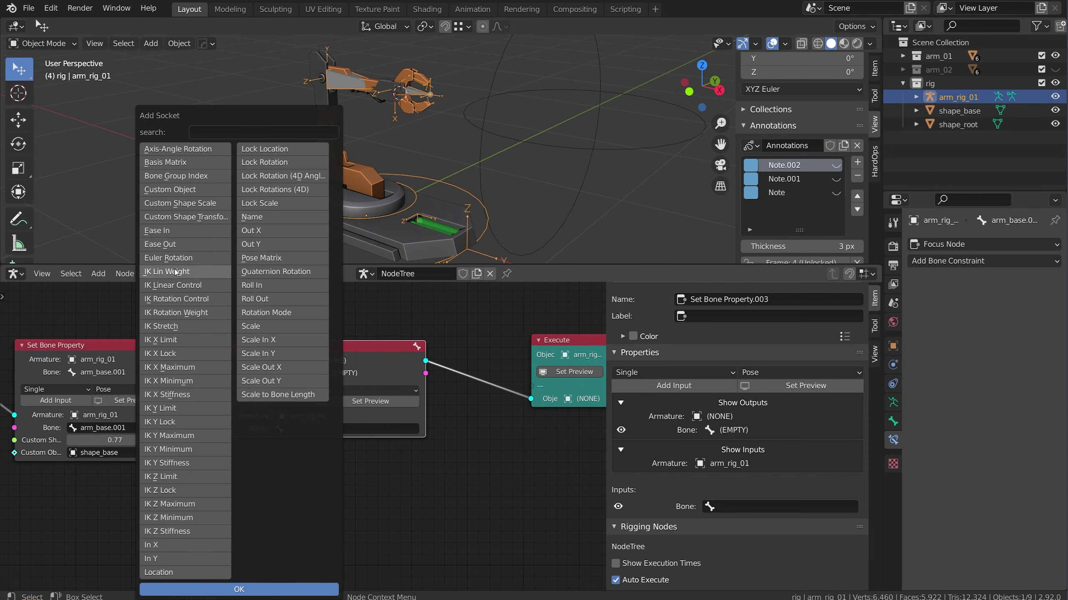
{"action": "left_click", "coordinate": [176, 204]}
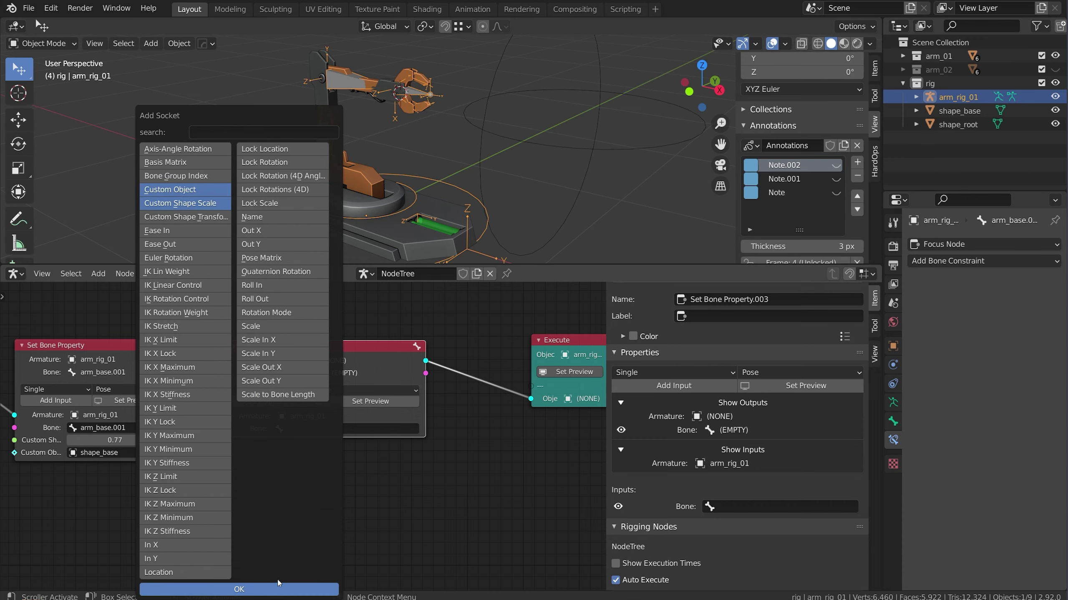
{"action": "left_click", "coordinate": [252, 589]}
- Set the newest node's Bone to hand_ik.001 and its Custom Object to shape_root
{"action": "left_click", "coordinate": [297, 433]}
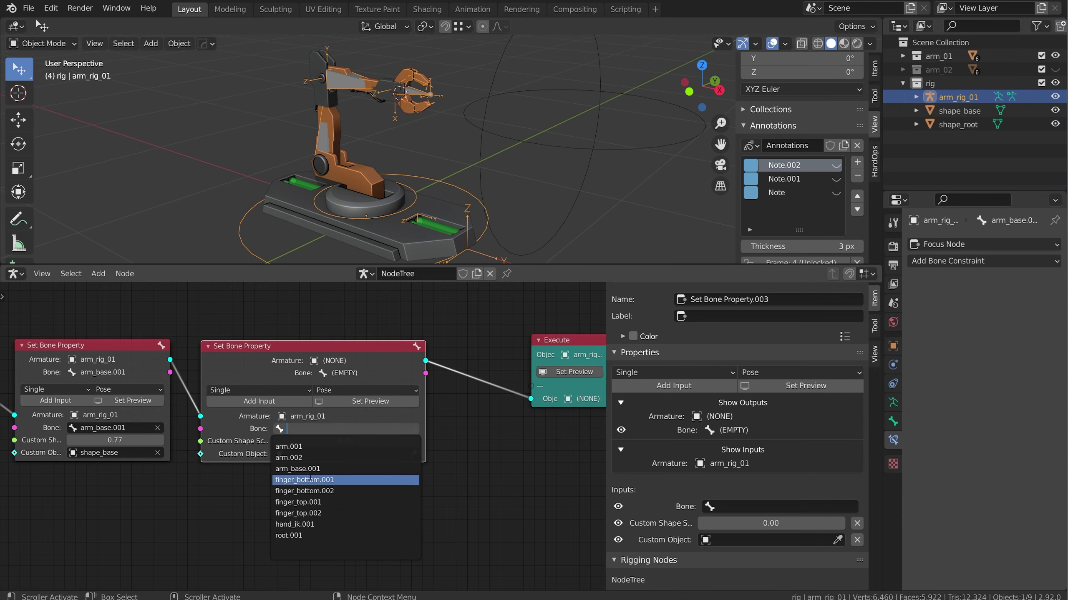
{"action": "left_click", "coordinate": [303, 525]}
{"action": "left_click", "coordinate": [304, 455]}
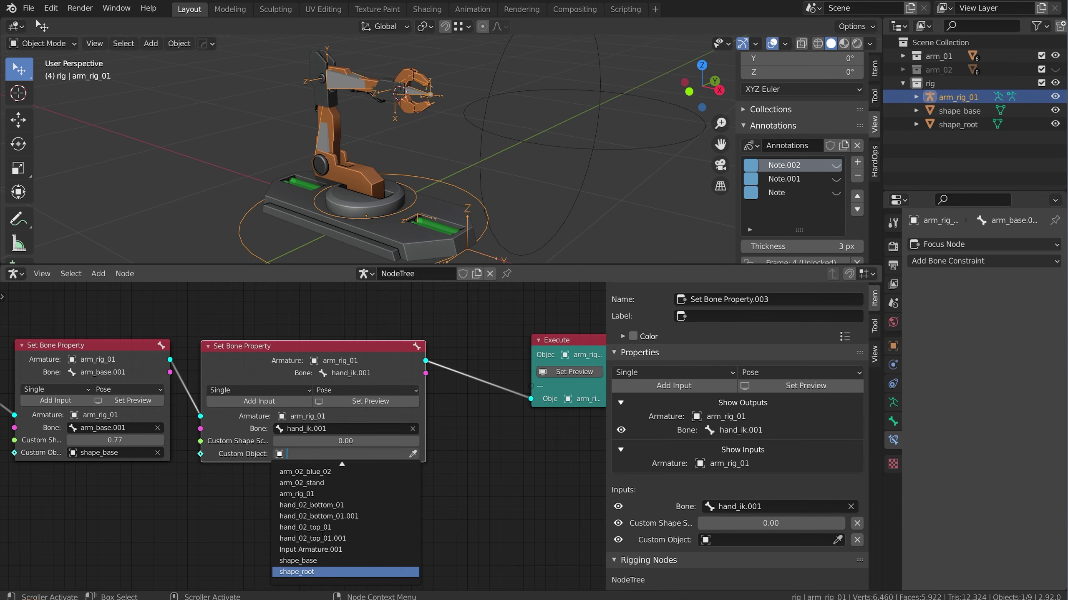
{"action": "left_click", "coordinate": [303, 572]}
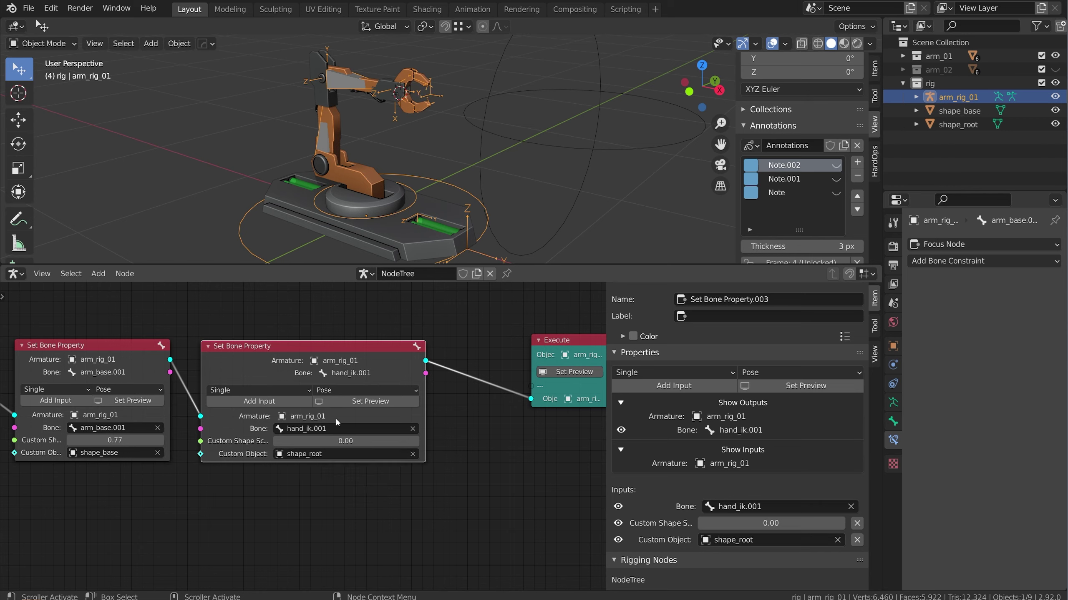
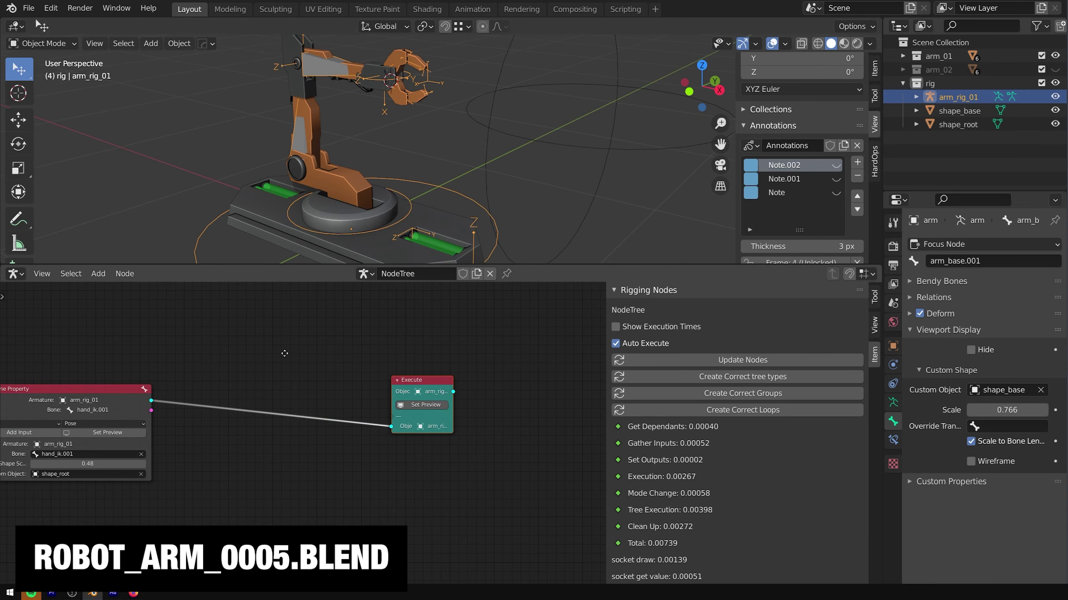
- Add a new Loop node above the link after hand_ik.001's node and move the Execute node farther away
{"action": "middle_click_drag", "start_coordinate": [281, 352], "coordinate": [260, 378]}
{"action": "key", "text": "shift+a"}
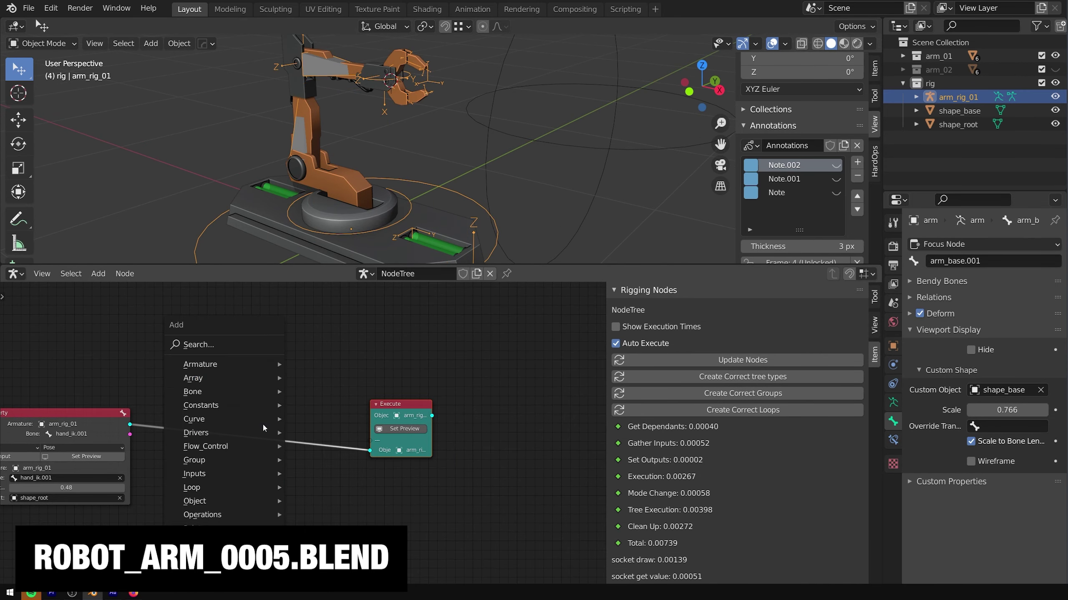
{"action": "mouse_move", "coordinate": [241, 484]}
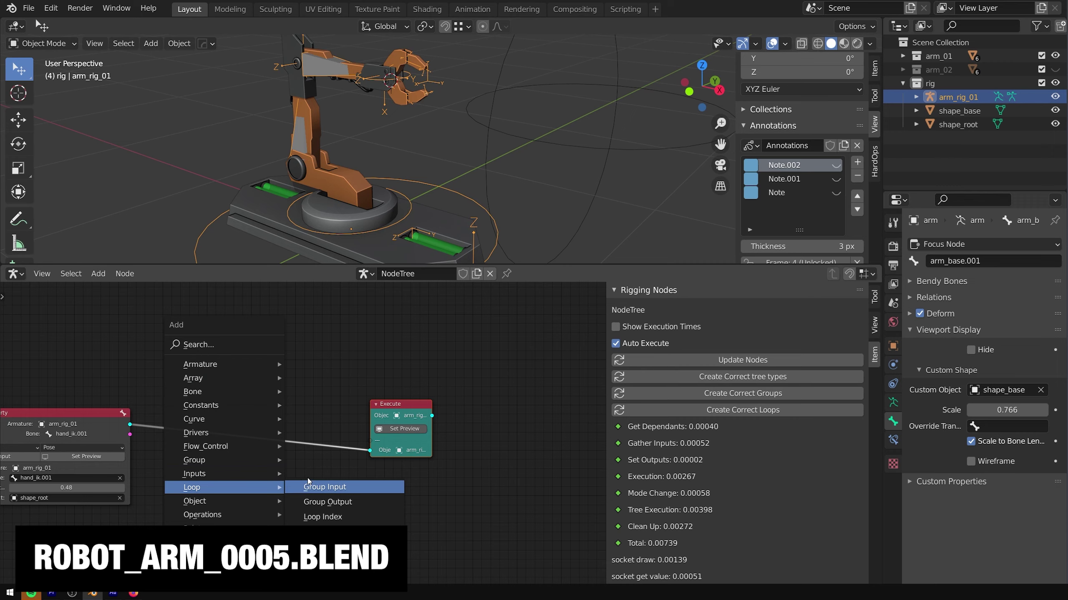
{"action": "left_click", "coordinate": [322, 517]}
{"action": "left_click", "coordinate": [266, 401]}
{"action": "left_click_drag", "start_coordinate": [257, 381], "coordinate": [283, 360]}
{"action": "left_click_drag", "start_coordinate": [413, 405], "coordinate": [477, 403]}
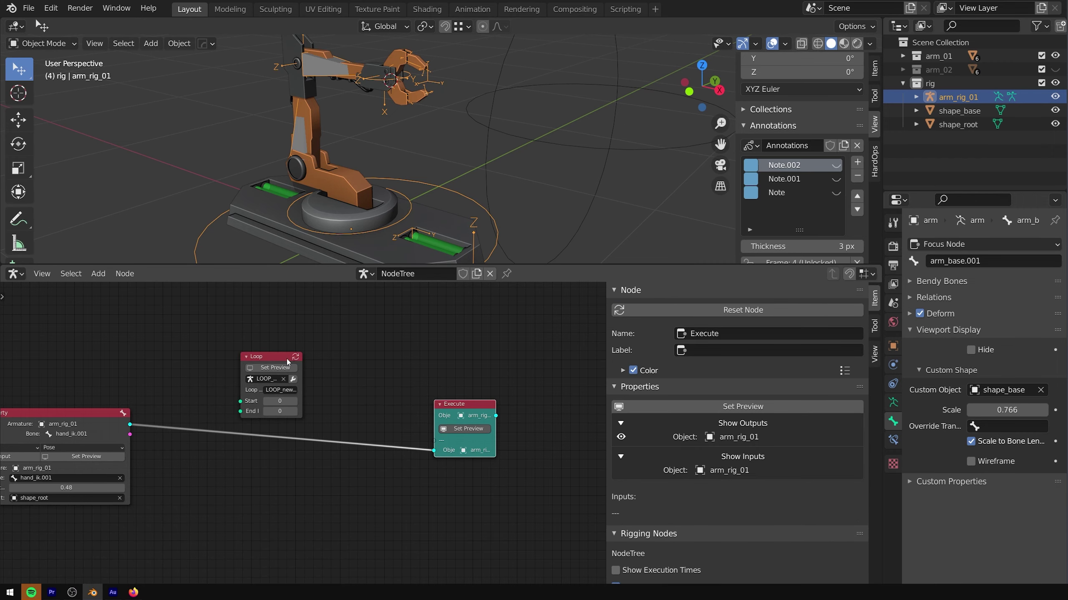
- Enter the Loop node's group and spread its Group Input and Loop Index nodes apart
{"action": "left_click", "coordinate": [288, 357]}
{"action": "key", "text": "Tab"}
{"action": "left_click_drag", "start_coordinate": [329, 447], "coordinate": [136, 354]}
{"action": "left_click_drag", "start_coordinate": [327, 441], "coordinate": [185, 465]}
{"action": "left_click_drag", "start_coordinate": [135, 349], "coordinate": [119, 345]}
{"action": "left_click_drag", "start_coordinate": [197, 465], "coordinate": [173, 467]}
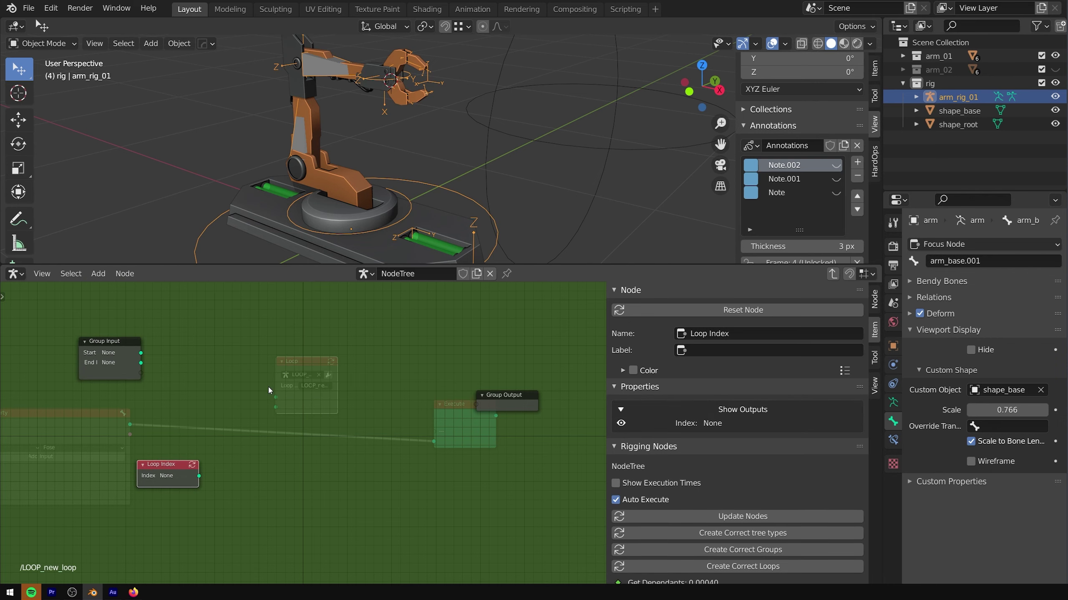
- Add a Set Bone Property node inside the loop, set it to Pose, and widen it
{"action": "key", "text": "shift+a"}
{"action": "mouse_move", "coordinate": [252, 291]}
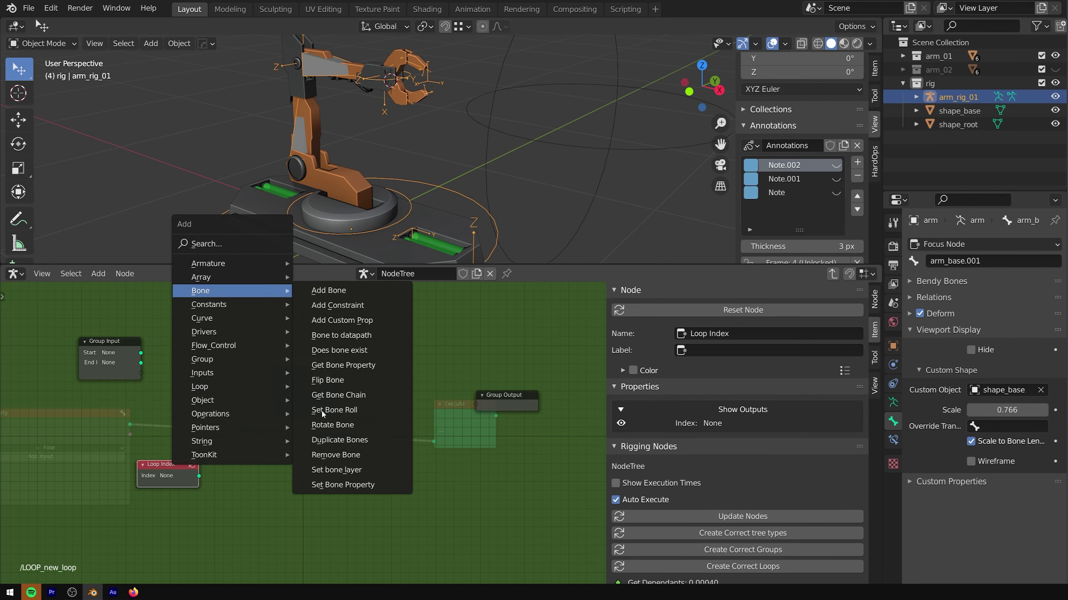
{"action": "left_click", "coordinate": [351, 485]}
{"action": "scroll", "coordinate": [348, 389], "scroll_direction": "up", "scroll_amount": 2}
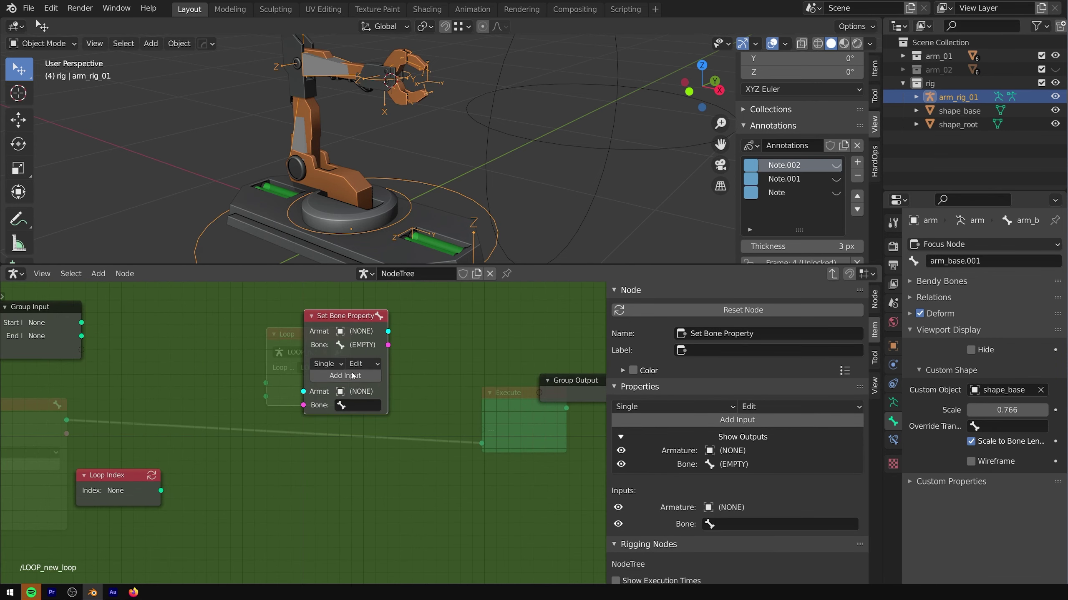
{"action": "left_click", "coordinate": [363, 363]}
{"action": "left_click", "coordinate": [379, 396]}
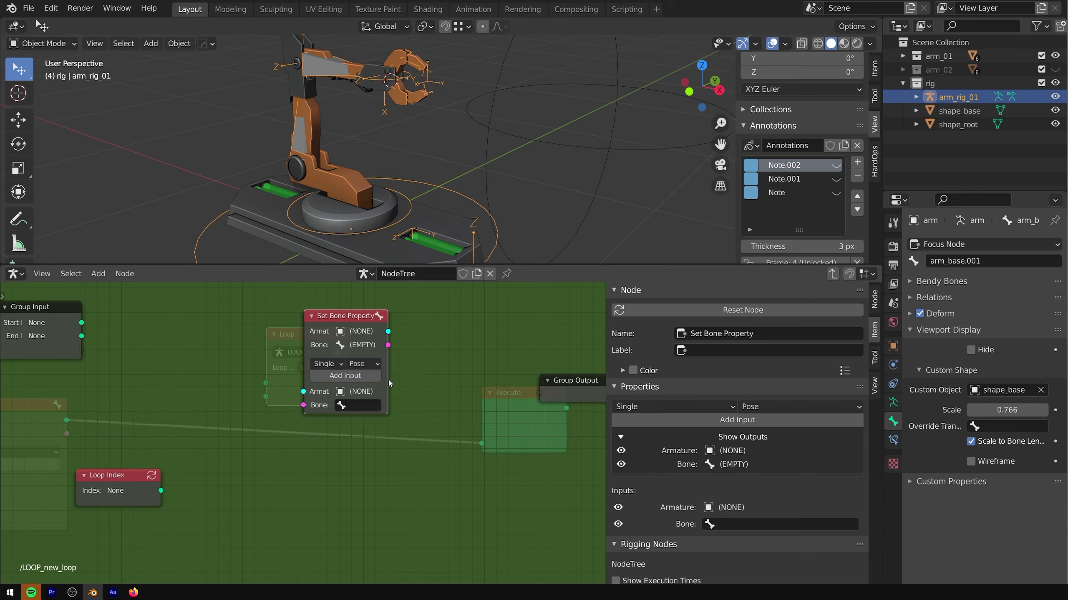
{"action": "left_click_drag", "start_coordinate": [389, 380], "coordinate": [424, 381]}
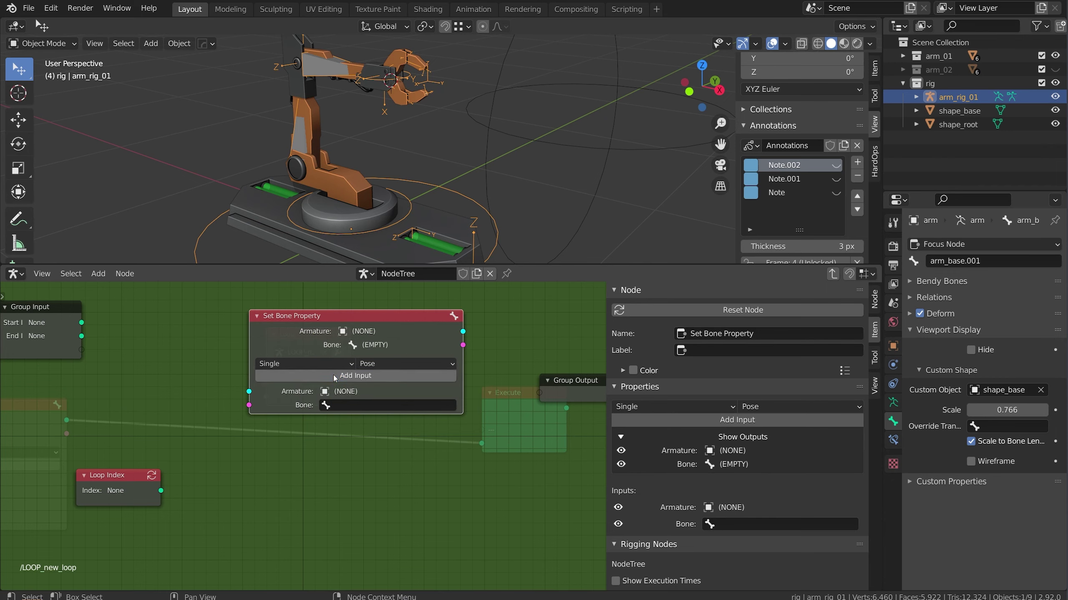
- Add Custom Object and Custom Shape Scale inputs to the Set Bone Property node inside the loop
{"action": "left_click", "coordinate": [333, 377]}
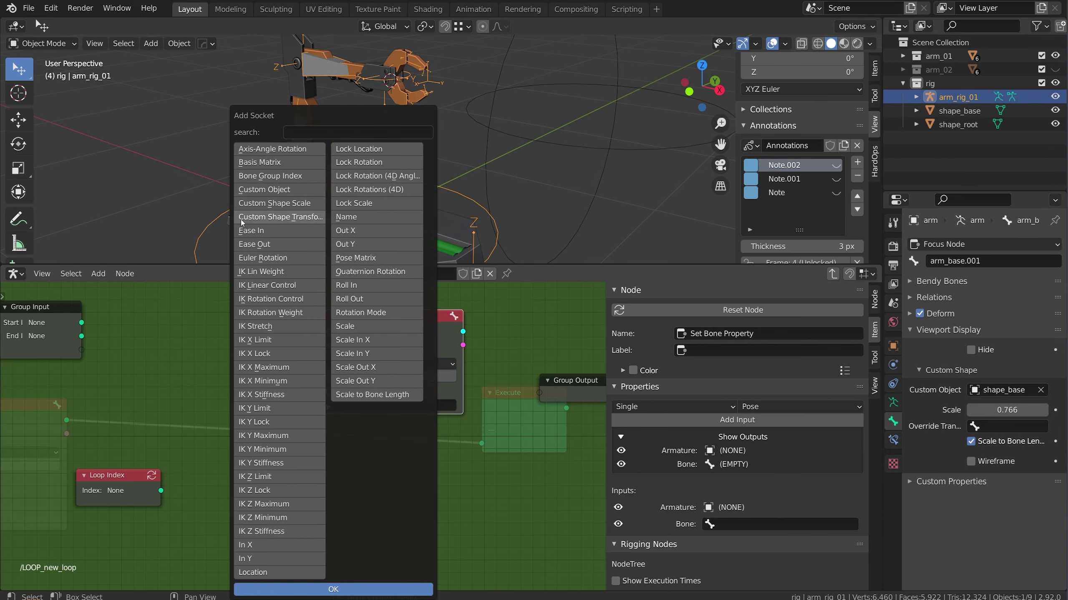
{"action": "left_click", "coordinate": [261, 189]}
{"action": "left_click", "coordinate": [273, 203], "text": "shift"}
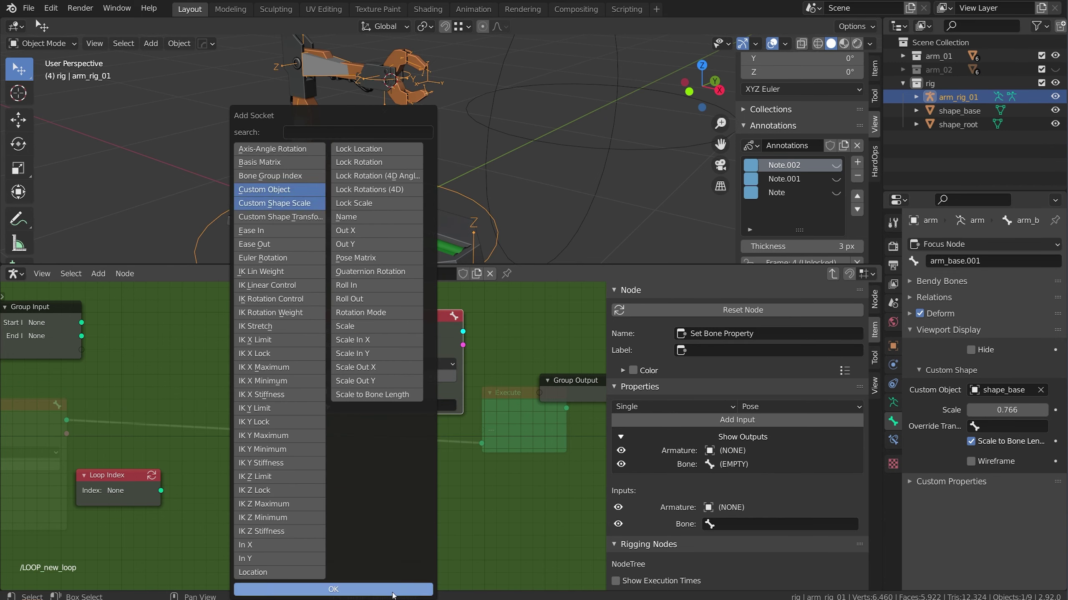
{"action": "left_click", "coordinate": [392, 591]}
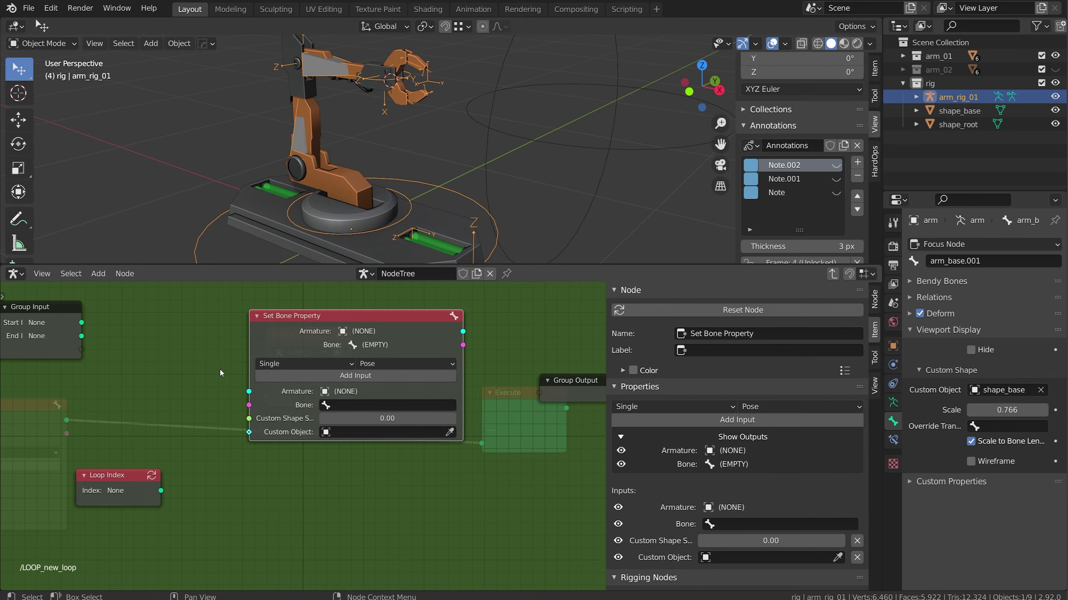
- Shift the Loop Index node aside and link Set Bone Property's Armature input to a new Group Input socket
{"action": "middle_click_drag", "start_coordinate": [220, 369], "coordinate": [280, 365]}
{"action": "scroll", "coordinate": [280, 365], "scroll_direction": "down", "scroll_amount": 1}
{"action": "left_click_drag", "start_coordinate": [201, 463], "coordinate": [140, 452]}
{"action": "left_click_drag", "start_coordinate": [304, 387], "coordinate": [154, 347]}
- Add a Make Array node above Loop Index, set it to String Array, and widen it
{"action": "key", "text": "shift+a"}
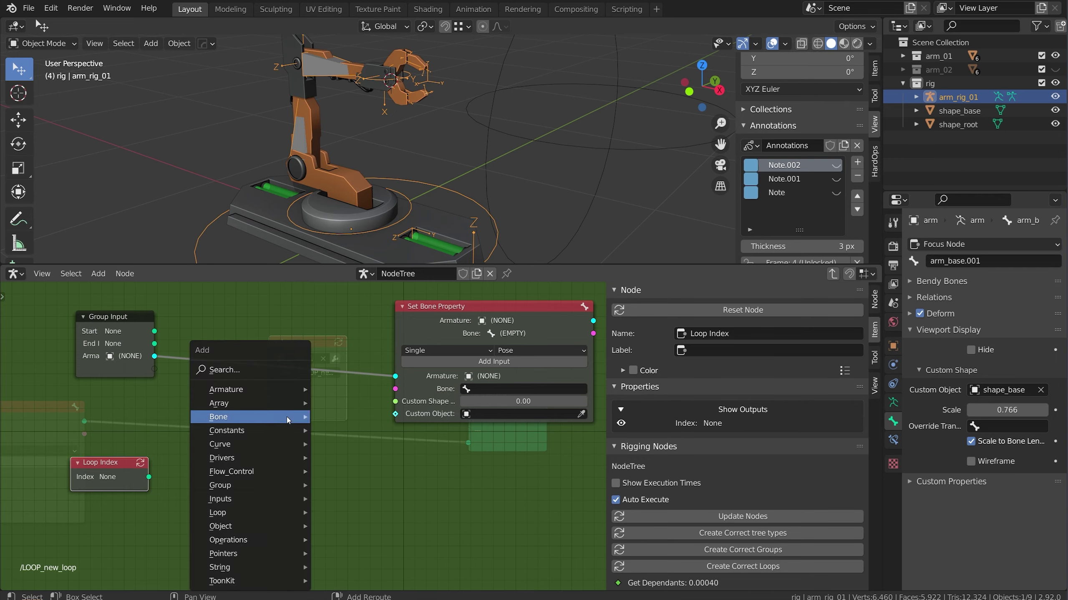
{"action": "mouse_move", "coordinate": [237, 403]}
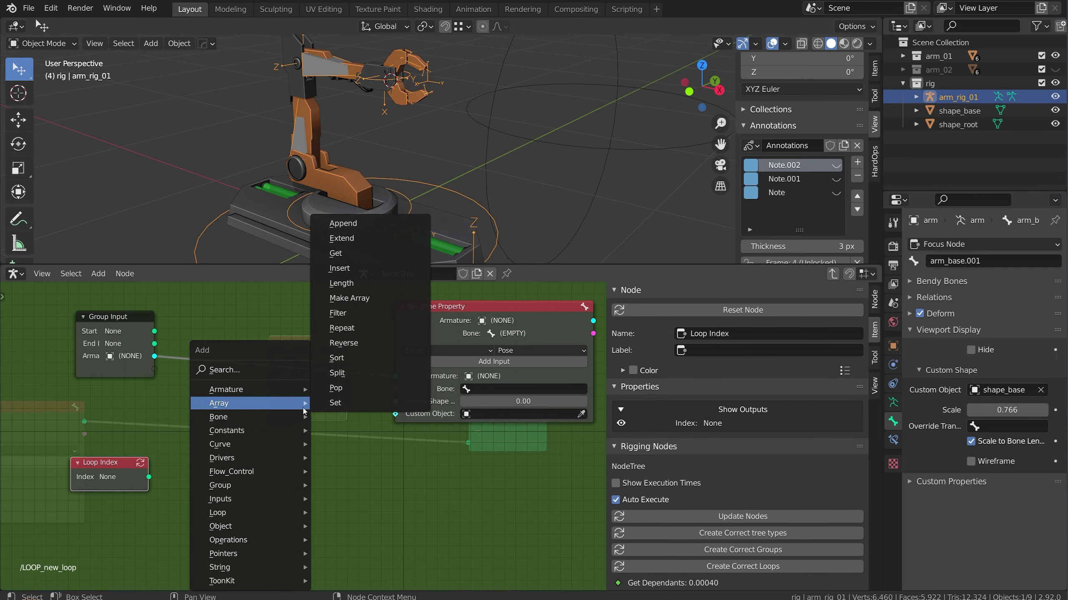
{"action": "left_click", "coordinate": [366, 299]}
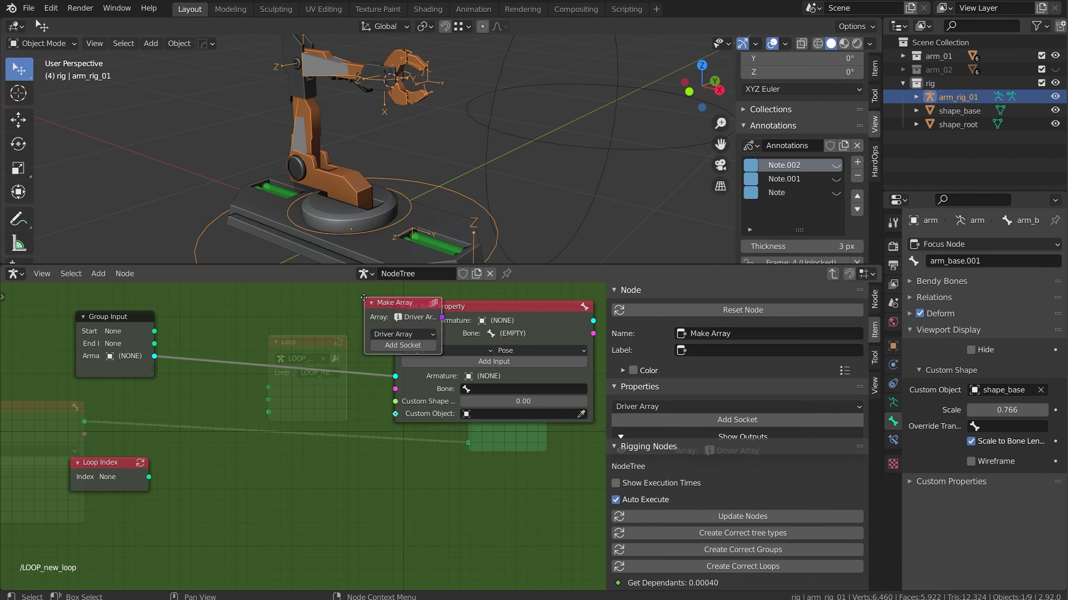
{"action": "left_click", "coordinate": [242, 437]}
{"action": "left_click", "coordinate": [246, 430]}
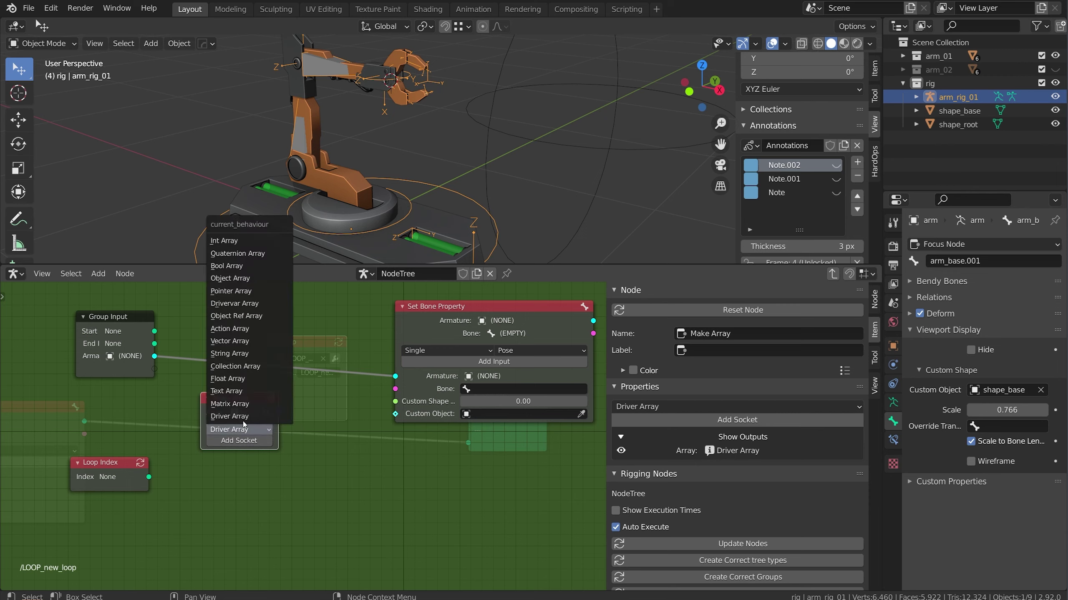
{"action": "left_click", "coordinate": [249, 354]}
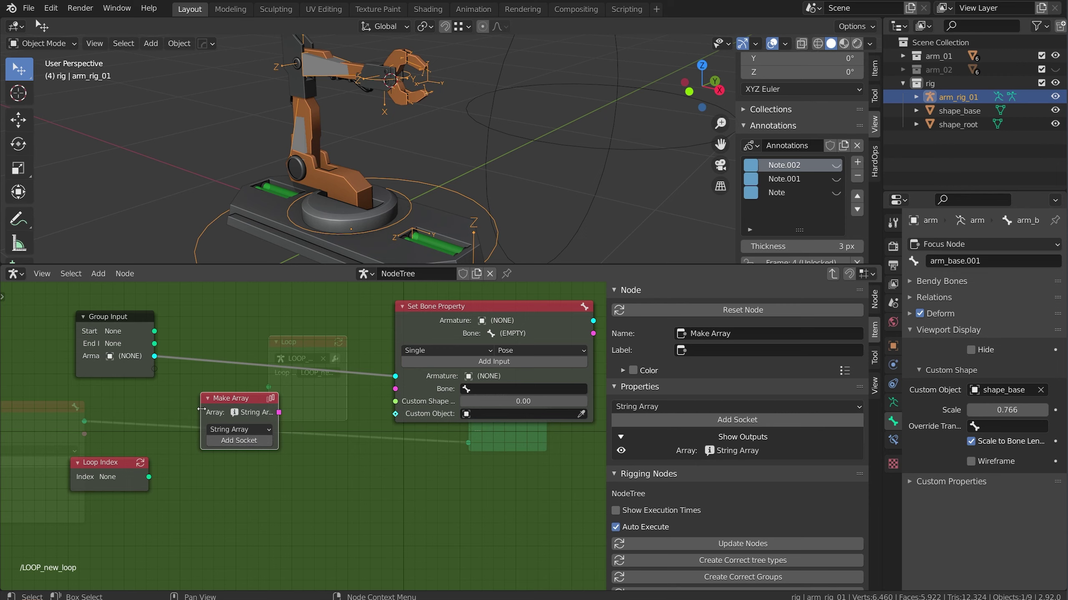
{"action": "left_click_drag", "start_coordinate": [202, 409], "coordinate": [260, 396]}
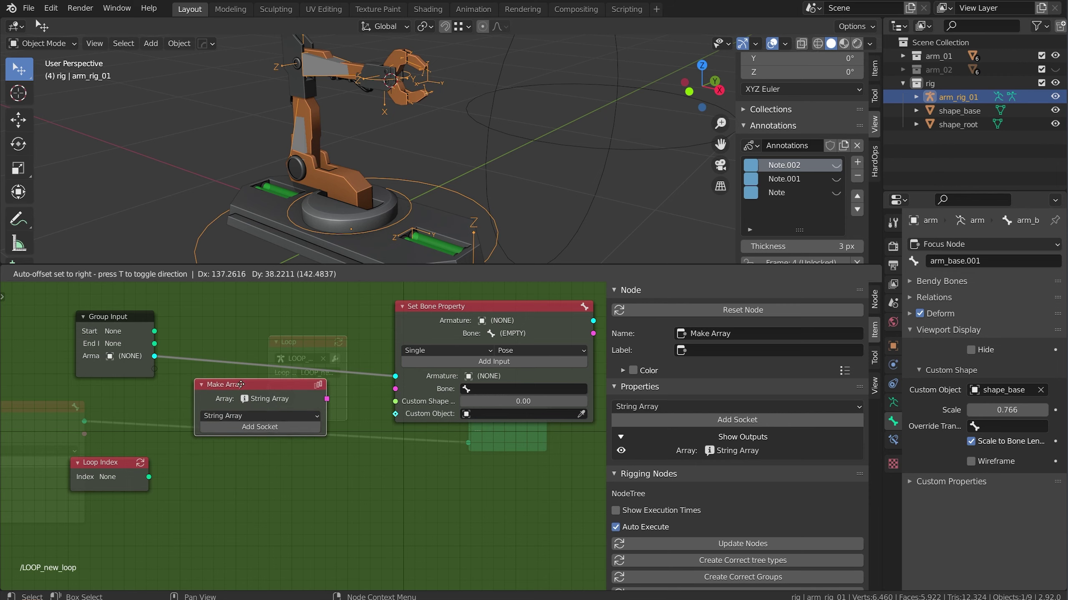
- Add four sockets to the Make Array node and fill them with finger_top.001, finger_top.002, finger_bottom.001, and finger_bottom.002
{"action": "left_click", "coordinate": [261, 429]}
{"action": "left_click", "coordinate": [262, 429]}
{"action": "left_click", "coordinate": [263, 431]}
{"action": "left_click", "coordinate": [264, 431]}
{"action": "left_click", "coordinate": [272, 442]}
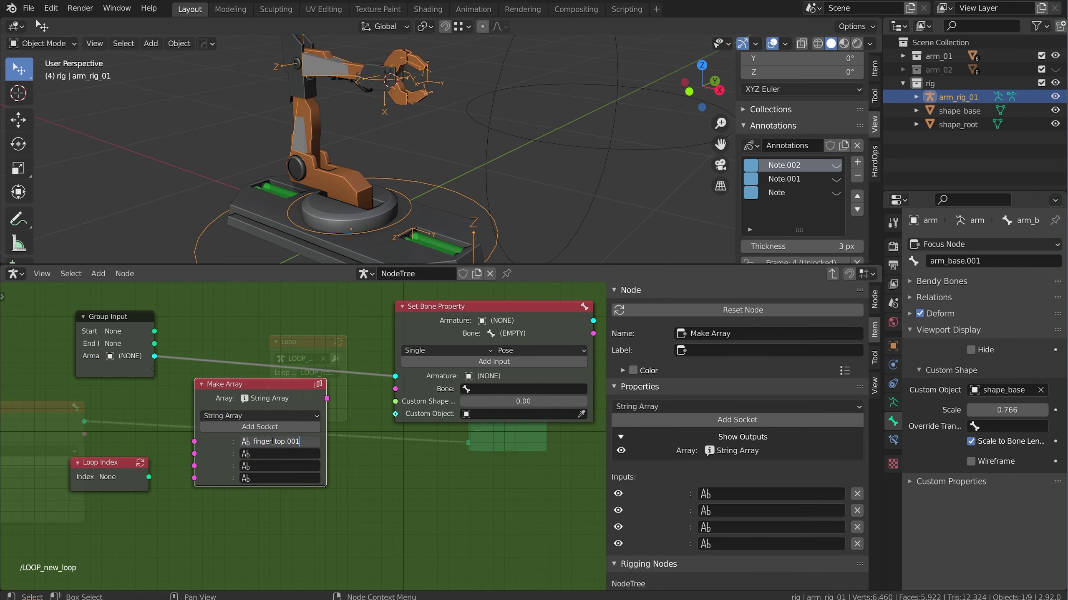
{"action": "type", "text": "finger_top.001"}
{"action": "key", "text": "Tab"}
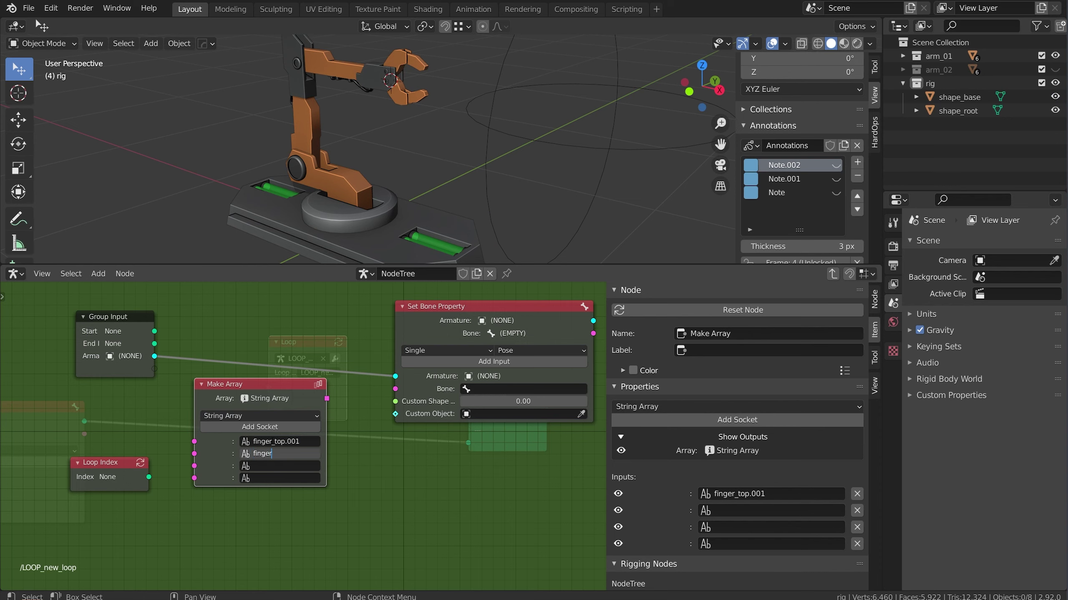
{"action": "type", "text": "finger_top.002"}
{"action": "key", "text": "Tab"}
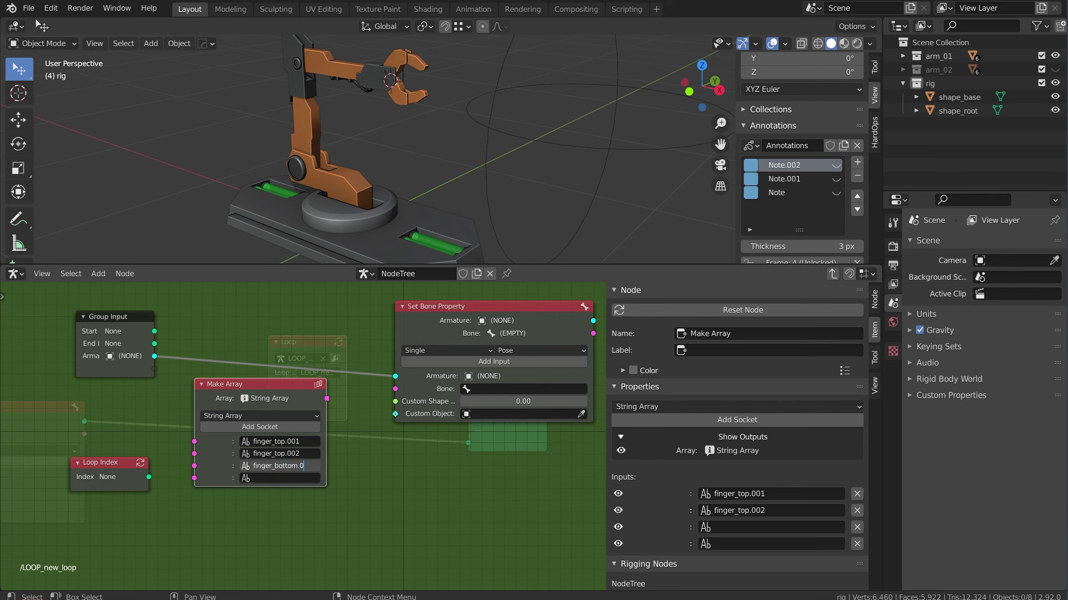
{"action": "key", "text": "Tab"}
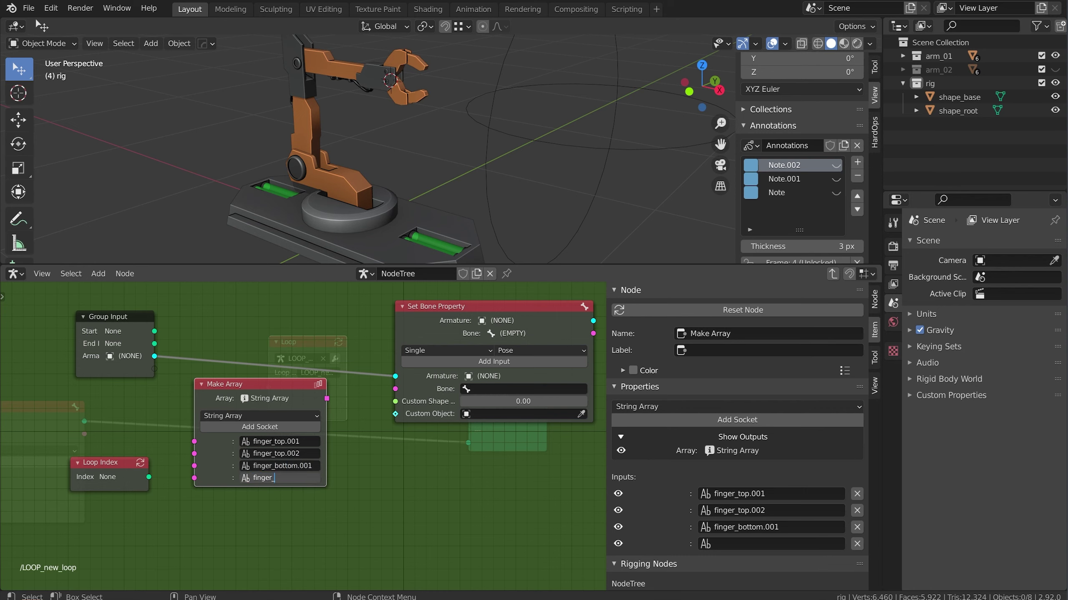
{"action": "key", "text": "Return"}
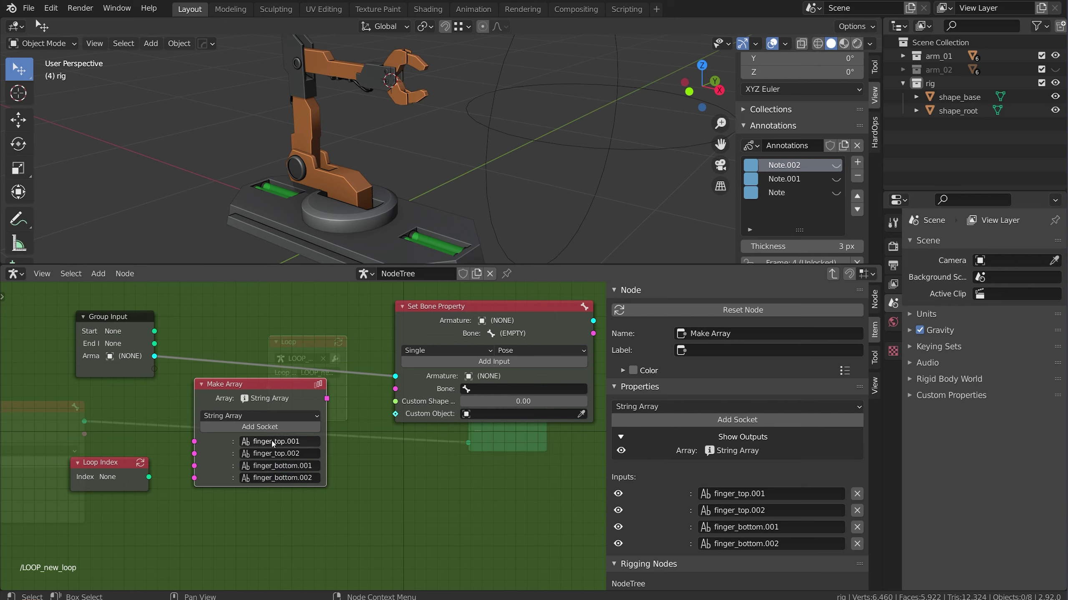
- Place the Loop Index node directly beneath Make Array and widen it to match
{"action": "left_click_drag", "start_coordinate": [144, 479], "coordinate": [298, 521]}
{"action": "left_click_drag", "start_coordinate": [222, 438], "coordinate": [203, 445]}
{"action": "left_click_drag", "start_coordinate": [273, 508], "coordinate": [304, 512]}
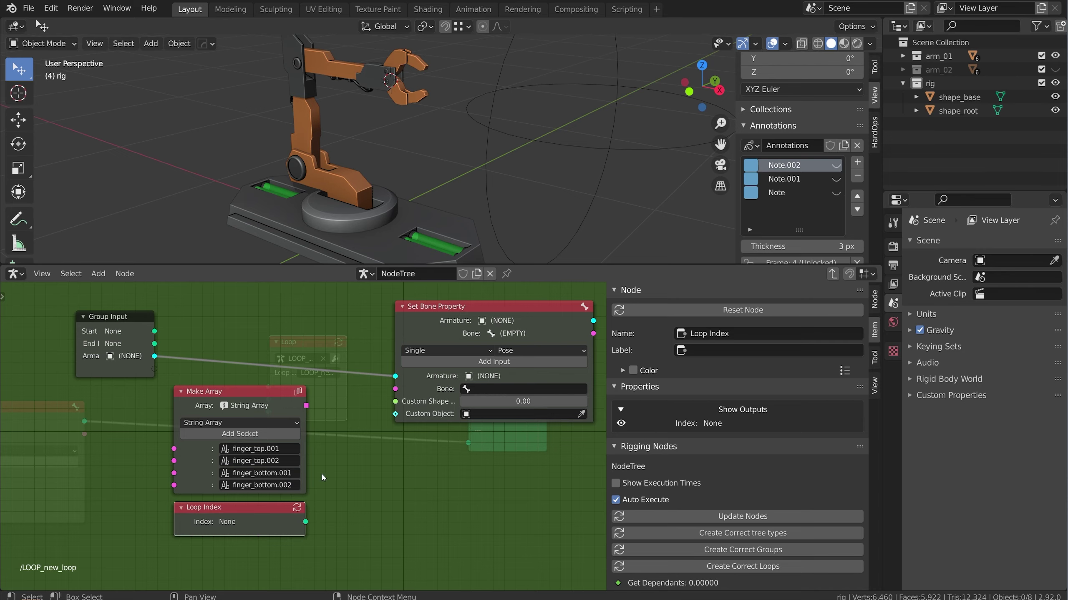
- Add an array Get node between the Make Array and Set Bone Property nodes
{"action": "key", "text": "shift+a"}
{"action": "mouse_move", "coordinate": [330, 417]}
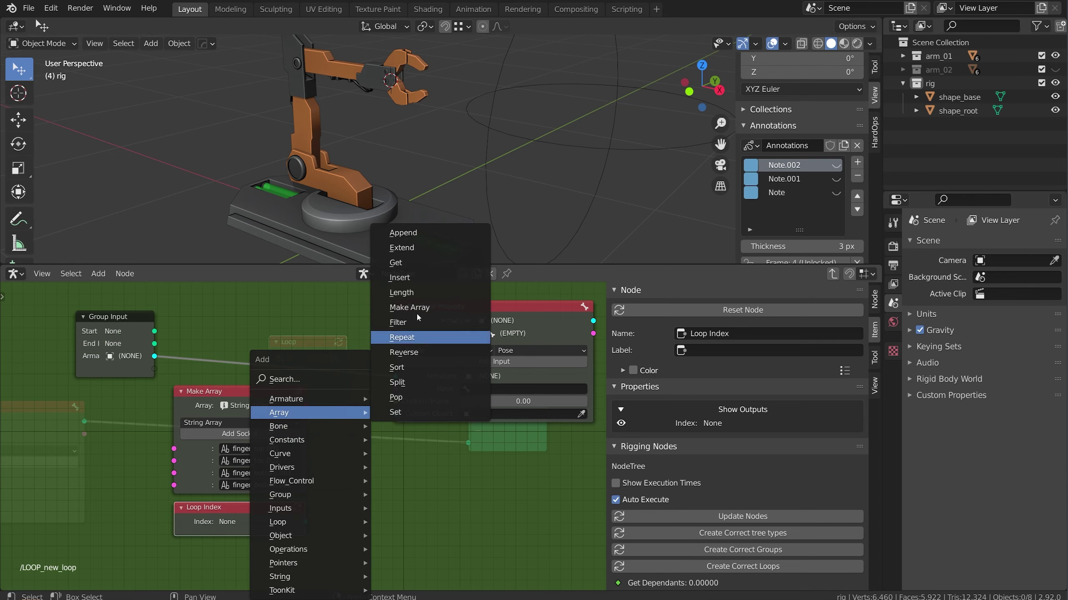
{"action": "left_click", "coordinate": [406, 263]}
{"action": "left_click", "coordinate": [370, 452]}
- Link Make Array's output to the Get node's array input and Loop Index to its Index input
{"action": "scroll", "coordinate": [315, 461], "scroll_direction": "up", "scroll_amount": 2}
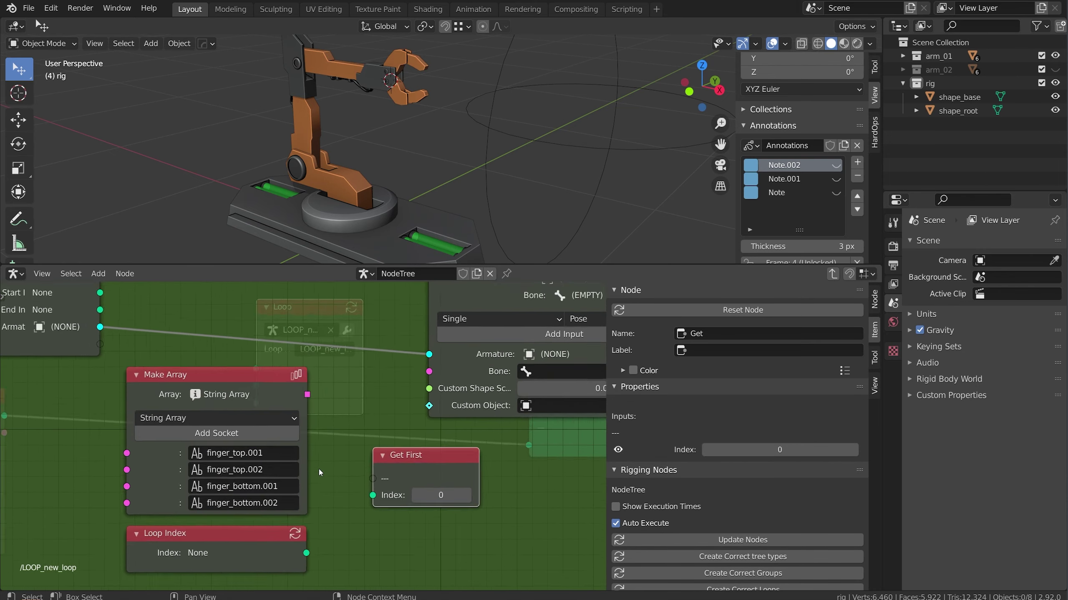
{"action": "scroll", "coordinate": [317, 463], "scroll_direction": "up", "scroll_amount": 3}
{"action": "middle_click_drag", "start_coordinate": [311, 431], "coordinate": [273, 396]}
{"action": "left_click_drag", "start_coordinate": [267, 343], "coordinate": [292, 383]}
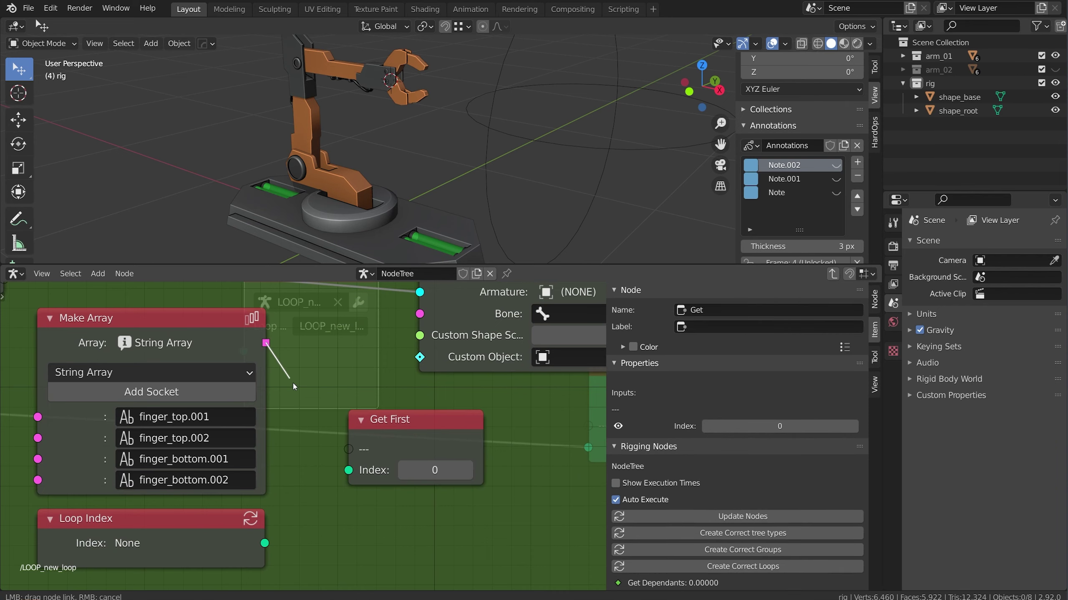
{"action": "left_click_drag", "start_coordinate": [348, 450], "coordinate": [350, 450]}
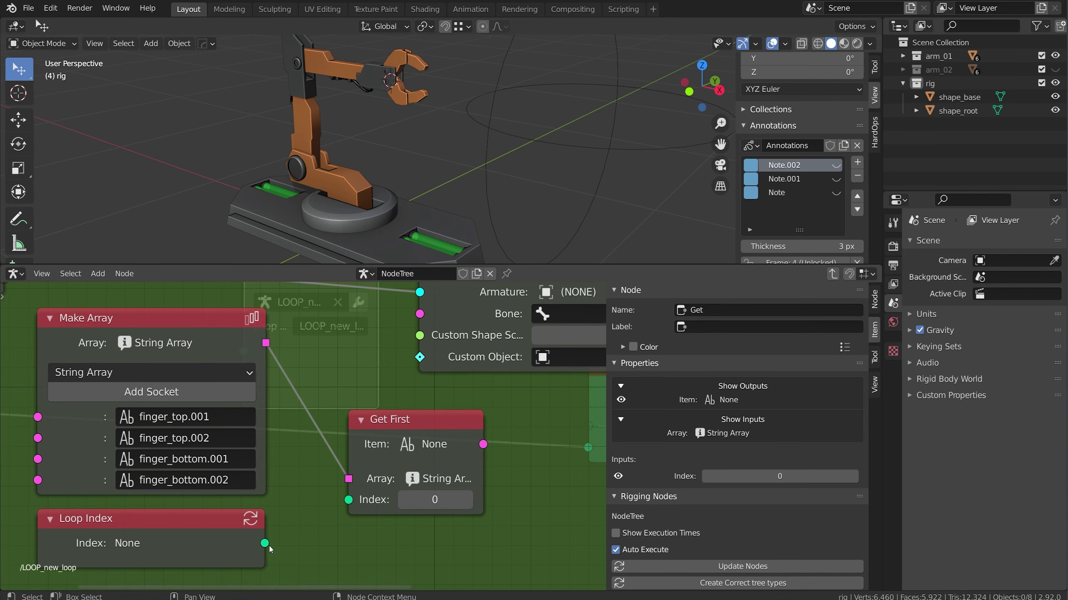
{"action": "left_click_drag", "start_coordinate": [265, 545], "coordinate": [370, 504]}
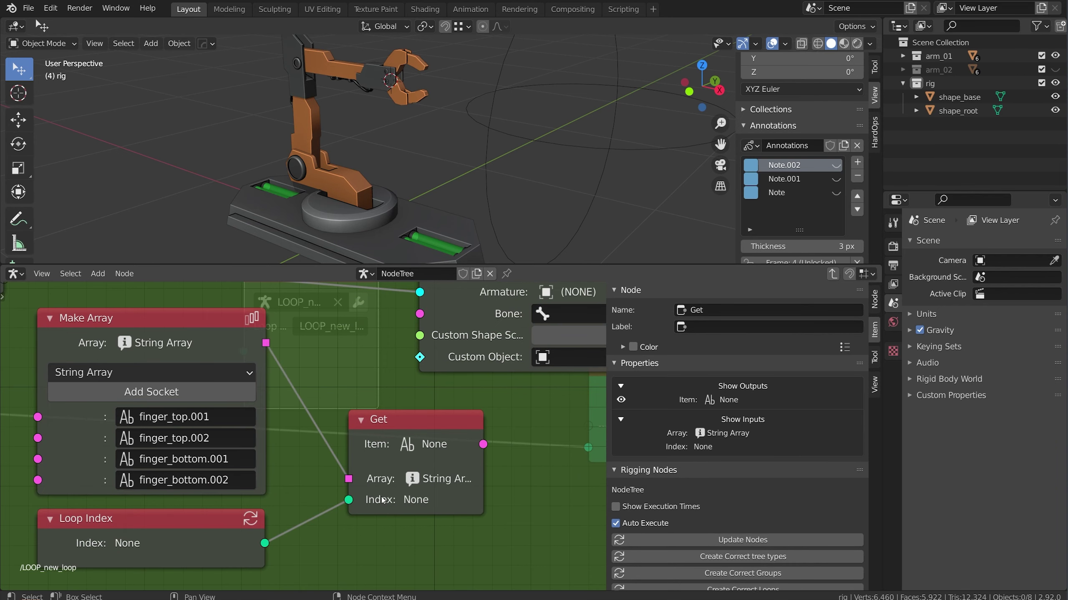
- Move the Make Array, Loop Index, and Get nodes farther from the Set Bone Property node
{"action": "scroll", "coordinate": [196, 353], "scroll_direction": "down", "scroll_amount": 5}
{"action": "middle_click_drag", "start_coordinate": [197, 354], "coordinate": [312, 391]}
{"action": "left_click_drag", "start_coordinate": [305, 516], "coordinate": [203, 529]}
{"action": "left_click_drag", "start_coordinate": [257, 401], "coordinate": [102, 407]}
{"action": "left_click_drag", "start_coordinate": [181, 516], "coordinate": [88, 506]}
{"action": "left_click_drag", "start_coordinate": [426, 438], "coordinate": [226, 407]}
- Link Get's Item to Set Bone Property's Bone input and that node's Armature output to the repositioned Group Output
{"action": "middle_click_drag", "start_coordinate": [279, 428], "coordinate": [86, 482]}
{"action": "left_click_drag", "start_coordinate": [118, 474], "coordinate": [271, 417]}
{"action": "middle_click_drag", "start_coordinate": [458, 379], "coordinate": [278, 392]}
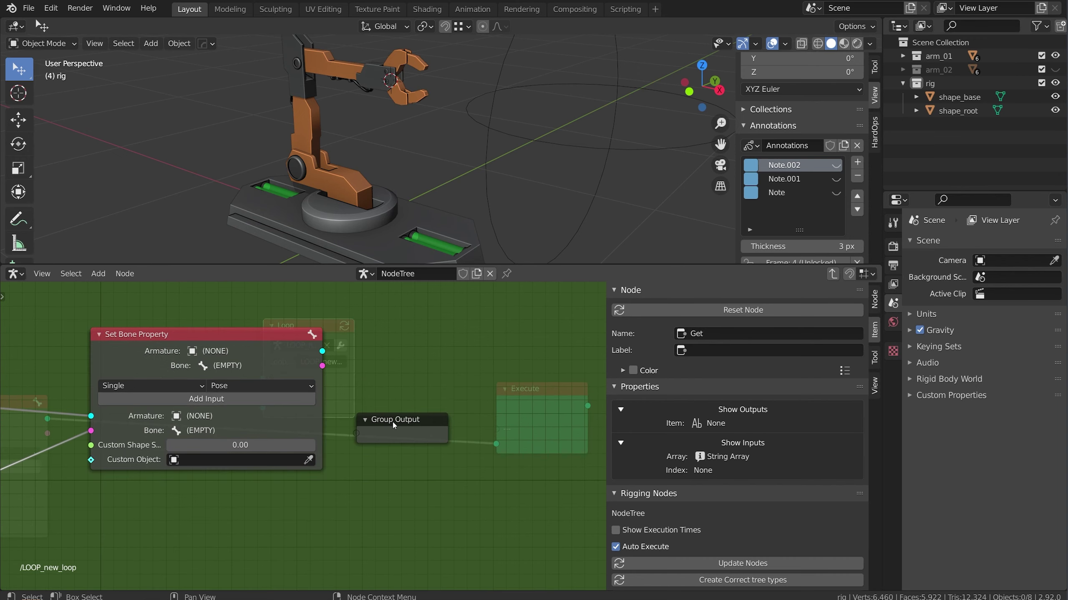
{"action": "left_click_drag", "start_coordinate": [392, 427], "coordinate": [448, 398]}
{"action": "left_click_drag", "start_coordinate": [322, 351], "coordinate": [415, 404]}
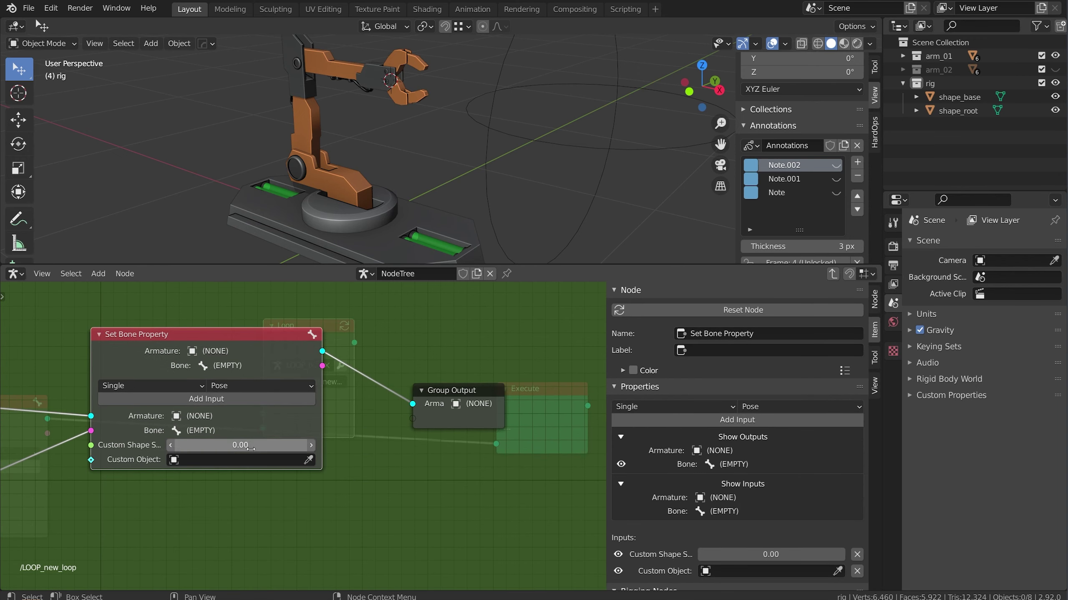
- Set the Set Bone Property node's Custom Shape Scale to 1
{"action": "middle_click_drag", "start_coordinate": [114, 441], "coordinate": [310, 409]}
{"action": "scroll", "coordinate": [310, 409], "scroll_direction": "up", "scroll_amount": 1}
{"action": "left_click", "coordinate": [463, 412]}
{"action": "type", "text": "1"}
{"action": "key", "text": "Return"}
- Add a mesh circle to the scene and rename it shape_finger
{"action": "scroll", "coordinate": [412, 182], "scroll_direction": "down", "scroll_amount": 5}
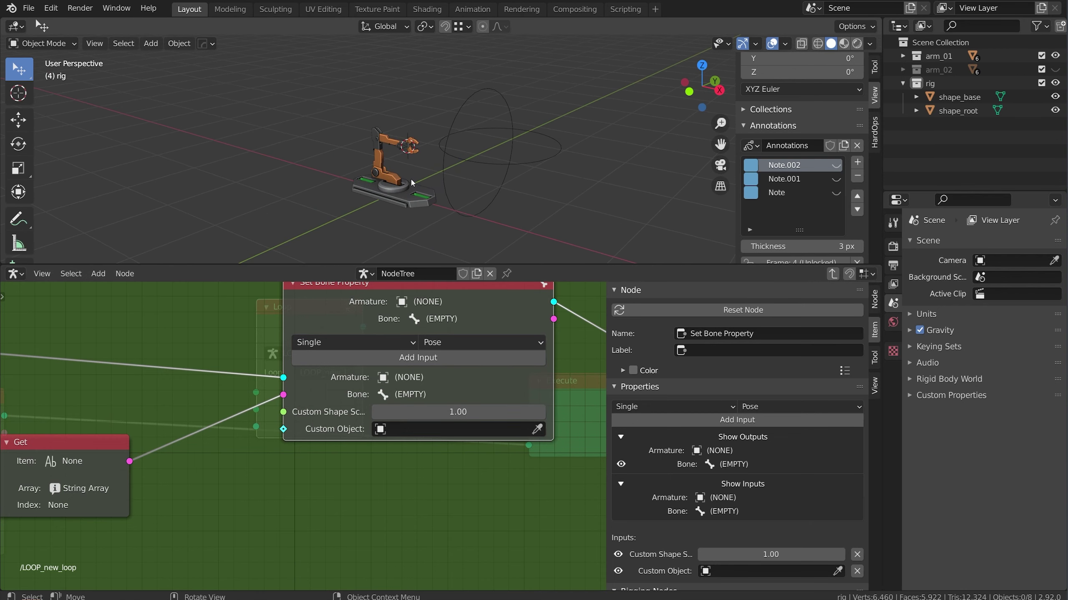
{"action": "key", "text": "shift+a"}
{"action": "mouse_move", "coordinate": [412, 181]}
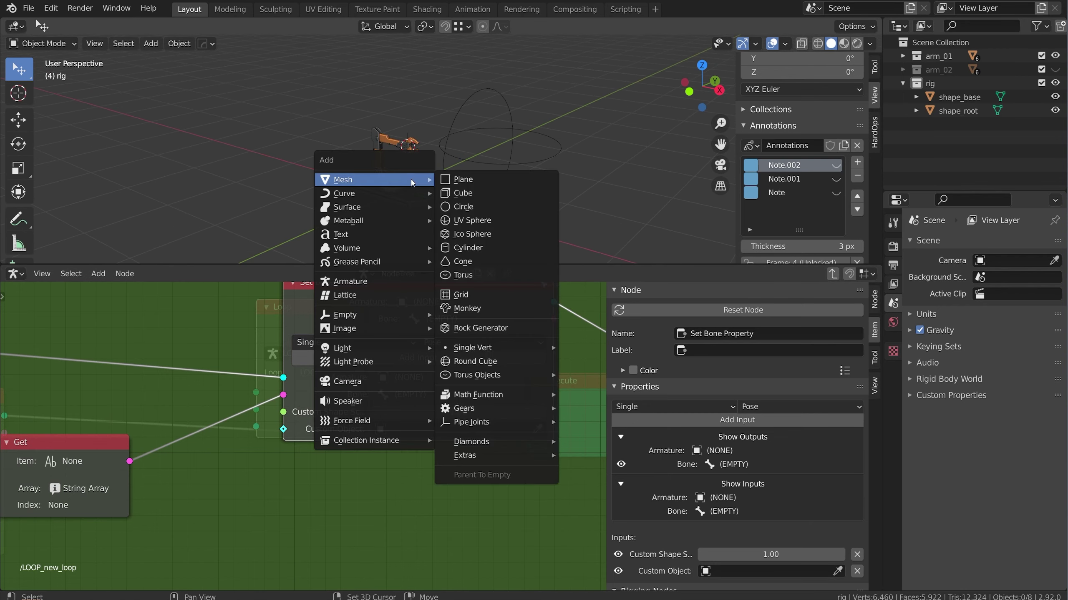
{"action": "left_click", "coordinate": [472, 210]}
{"action": "double_click", "coordinate": [955, 96]}
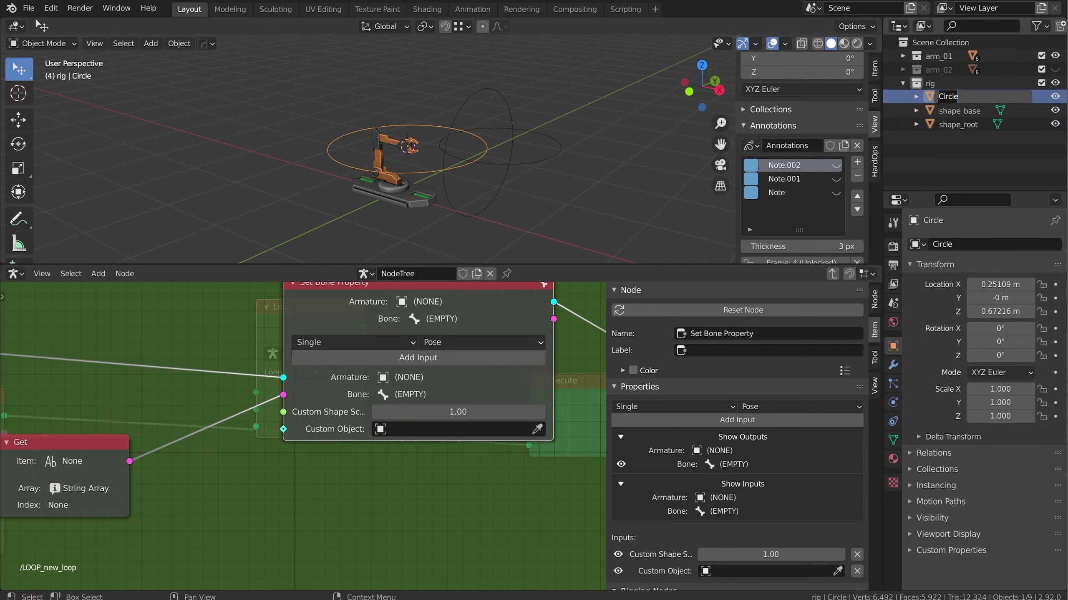
{"action": "type", "text": "shape_finger"}
{"action": "key", "text": "Return"}
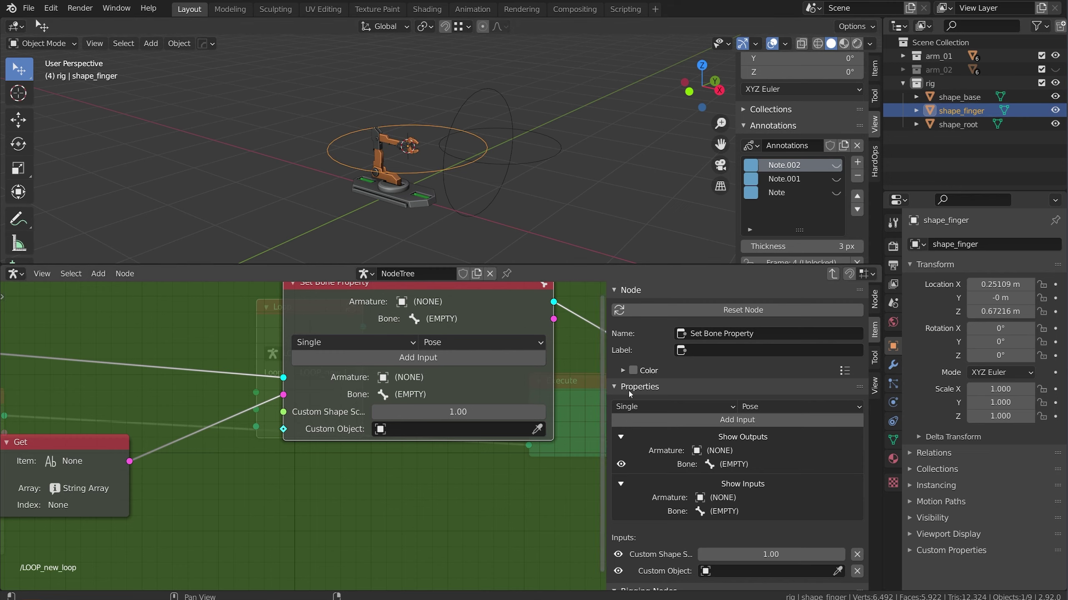
- Assign shape_finger as the Custom Object of the loop's Set Bone Property node
{"action": "left_click", "coordinate": [421, 429]}
{"action": "scroll", "coordinate": [410, 403], "scroll_direction": "down", "scroll_amount": 3}
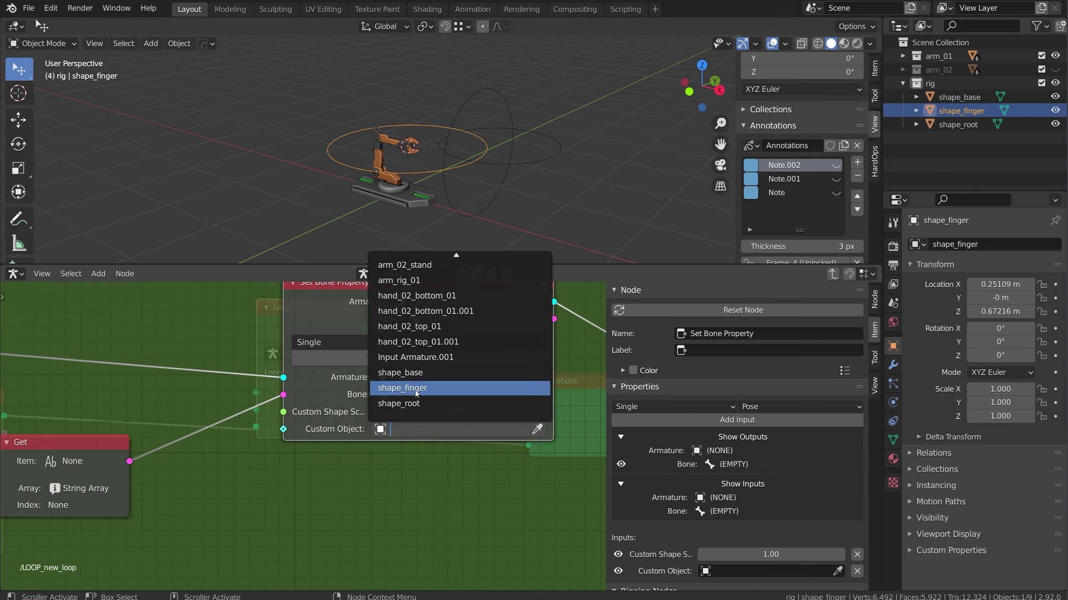
{"action": "left_click", "coordinate": [402, 388]}
- Move the Group Output node closer to Set Bone Property and exit the loop group
{"action": "scroll", "coordinate": [338, 122], "scroll_direction": "up", "scroll_amount": 3}
{"action": "left_click_drag", "start_coordinate": [473, 300], "coordinate": [441, 357]}
{"action": "scroll", "coordinate": [441, 357], "scroll_direction": "down", "scroll_amount": 3}
{"action": "middle_click_drag", "start_coordinate": [554, 385], "coordinate": [489, 383]}
{"action": "left_click_drag", "start_coordinate": [489, 383], "coordinate": [441, 380]}
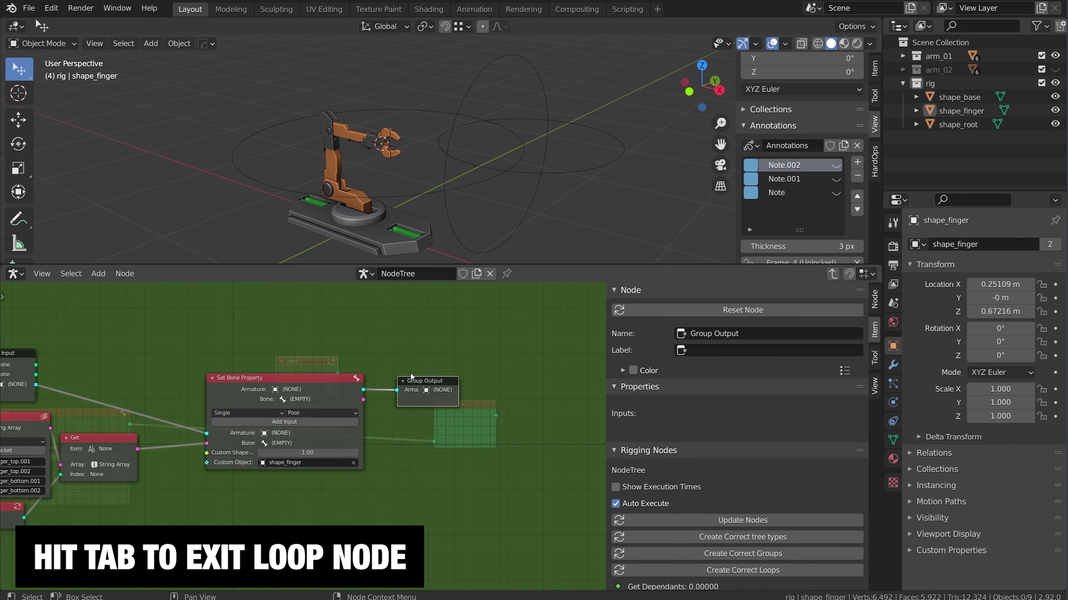
{"action": "middle_click_drag", "start_coordinate": [365, 379], "coordinate": [491, 355]}
{"action": "key", "text": "Tab"}
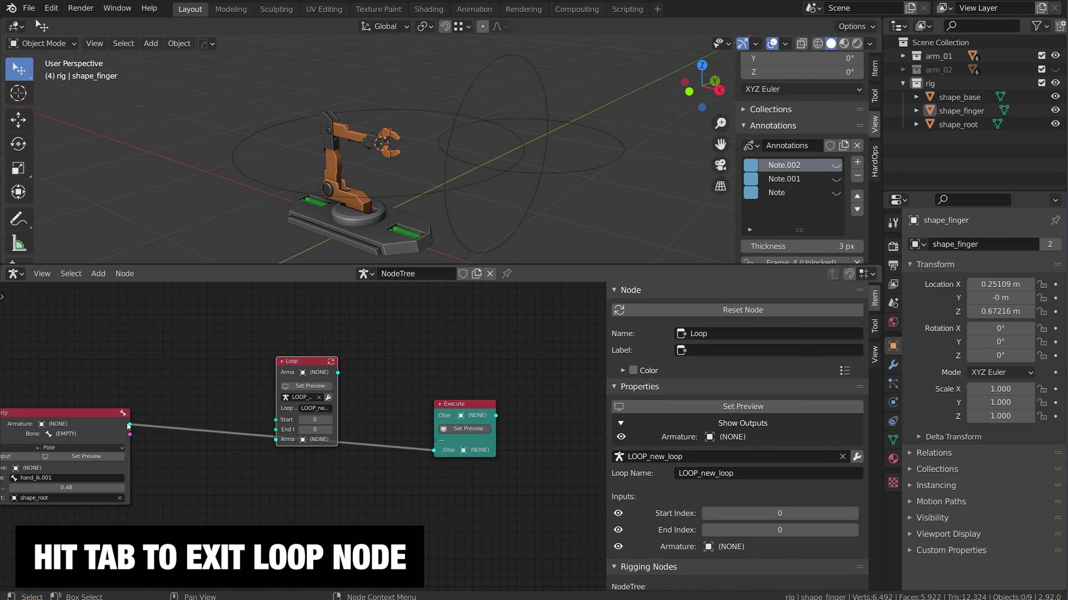
- Link the hand_ik.001 node's Armature output to the Loop node and the Loop's Armature output to Execute
{"action": "left_click_drag", "start_coordinate": [128, 426], "coordinate": [198, 429]}
{"action": "left_click_drag", "start_coordinate": [277, 441], "coordinate": [276, 439]}
{"action": "left_click_drag", "start_coordinate": [337, 373], "coordinate": [369, 399]}
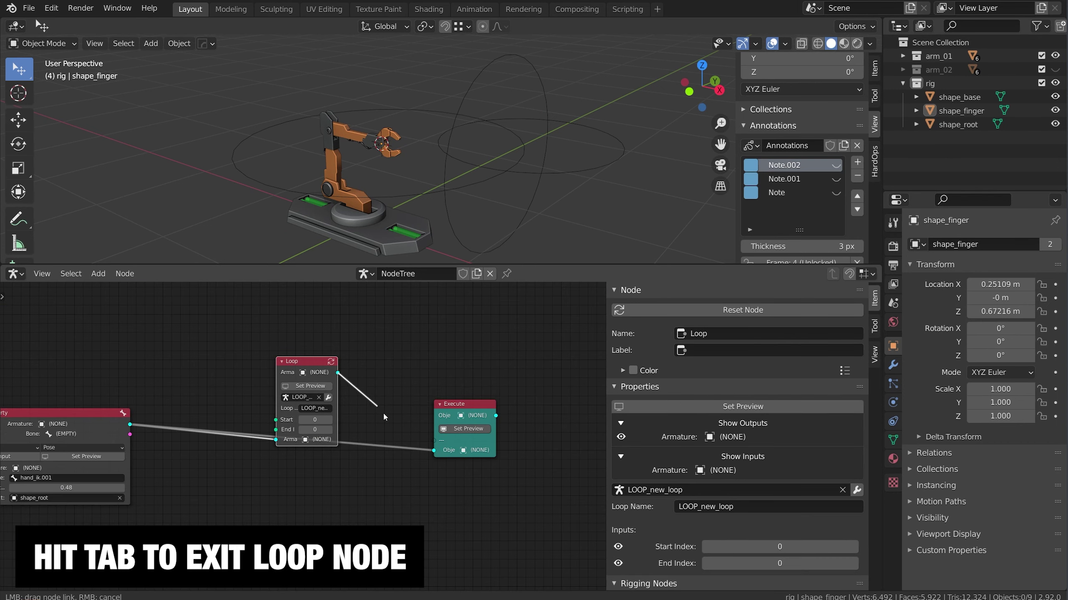
{"action": "left_click_drag", "start_coordinate": [433, 452], "coordinate": [433, 452]}
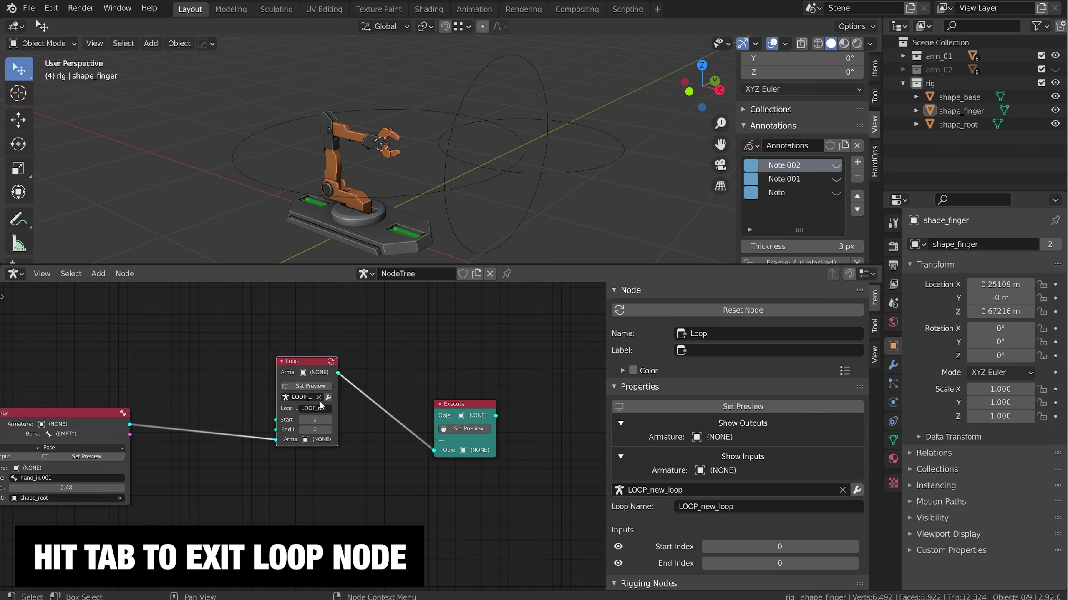
- Widen the Loop node and set its End Index to 3
{"action": "scroll", "coordinate": [323, 426], "scroll_direction": "up", "scroll_amount": 3}
{"action": "left_click_drag", "start_coordinate": [258, 367], "coordinate": [152, 367]}
{"action": "left_click", "coordinate": [291, 425]}
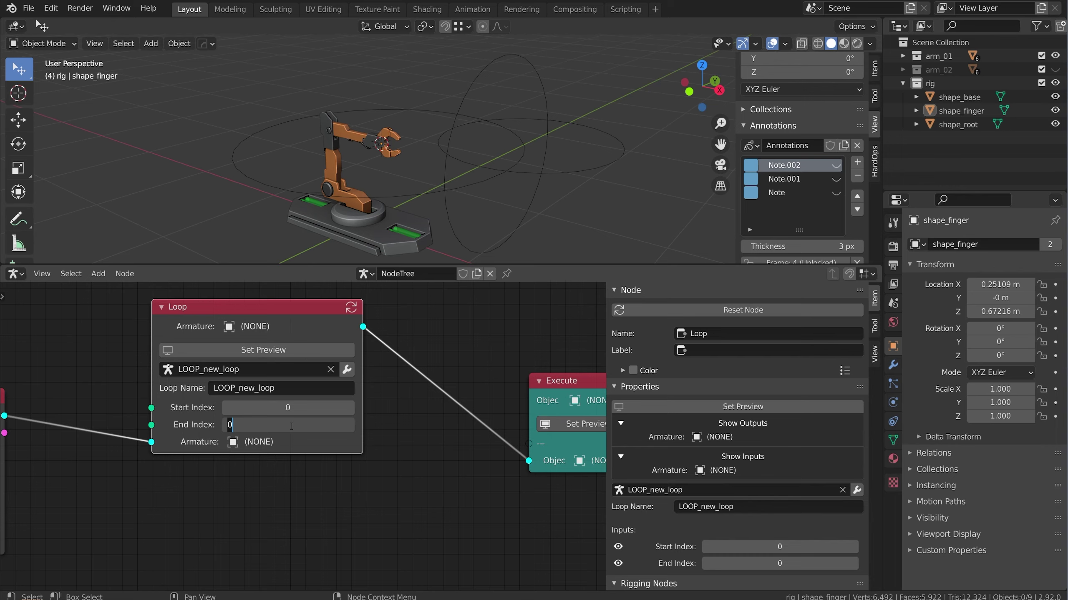
{"action": "type", "text": "3"}
{"action": "key", "text": "Return"}
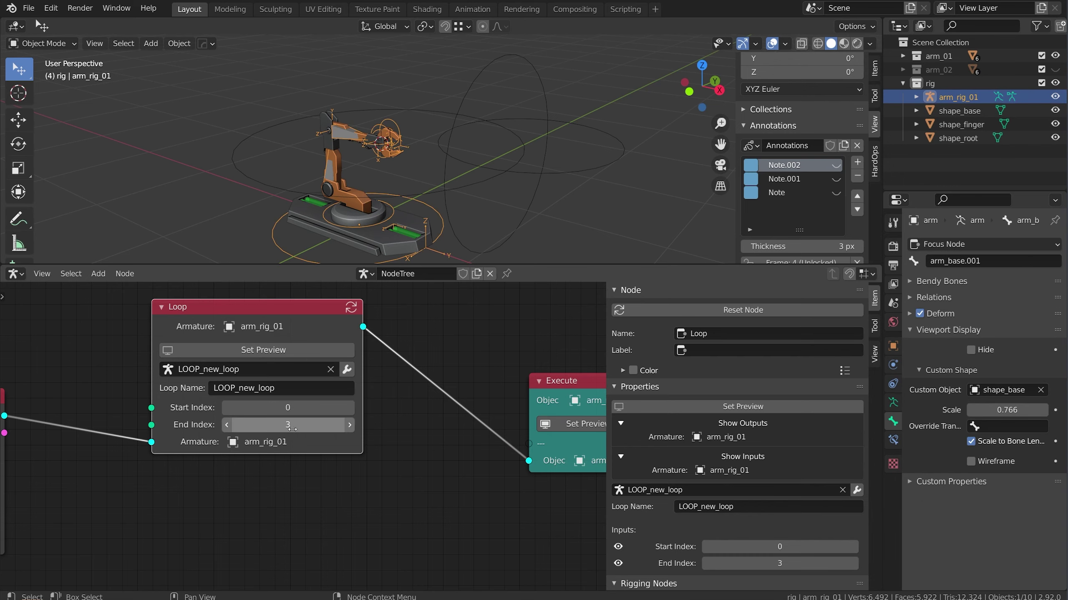
- Raise the Loop node's End Index to 4 and inspect the finger shapes on the hand
{"action": "scroll", "coordinate": [347, 149], "scroll_direction": "up", "scroll_amount": 6}
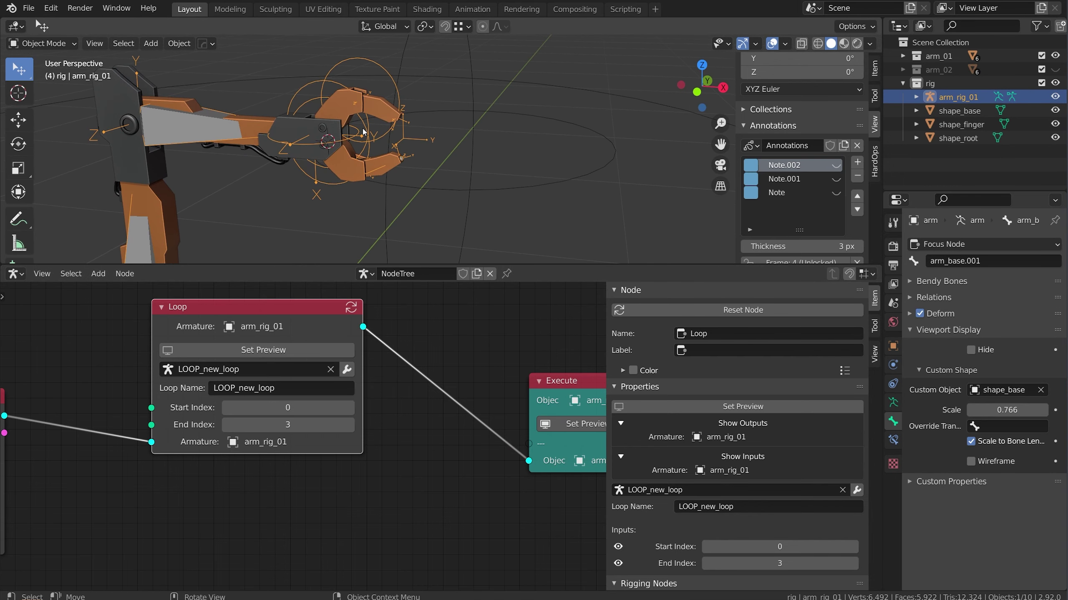
{"action": "left_click", "coordinate": [353, 424]}
{"action": "scroll", "coordinate": [345, 160], "scroll_direction": "up", "scroll_amount": 4}
{"action": "scroll", "coordinate": [315, 158], "scroll_direction": "down", "scroll_amount": 4}
- Rotate the whole shape_finger mesh 90° about X in Edit Mode
{"action": "middle_click_drag", "start_coordinate": [315, 172], "coordinate": [288, 176]}
{"action": "scroll", "coordinate": [288, 176], "scroll_direction": "down", "scroll_amount": 4}
{"action": "left_click", "coordinate": [199, 113]}
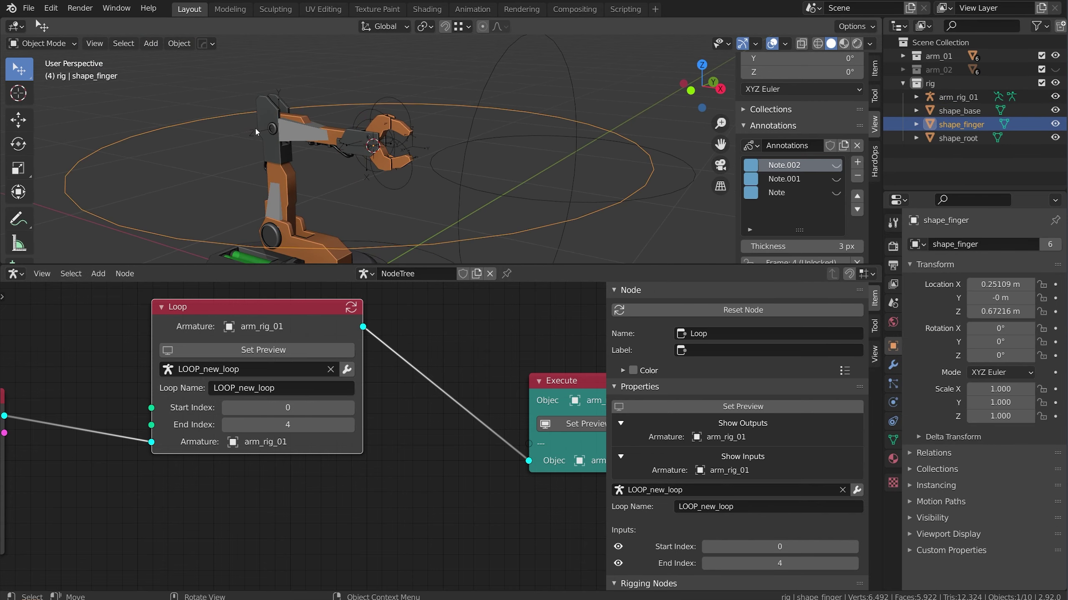
{"action": "scroll", "coordinate": [407, 139], "scroll_direction": "down", "scroll_amount": 3}
{"action": "scroll", "coordinate": [407, 139], "scroll_direction": "up", "scroll_amount": 5}
{"action": "middle_click_drag", "start_coordinate": [407, 140], "coordinate": [382, 146]}
{"action": "key", "text": "Tab"}
{"action": "key", "text": "r"}
{"action": "right_click", "coordinate": [523, 148]}
{"action": "type", "text": "rx90"}
{"action": "key", "text": "Return"}
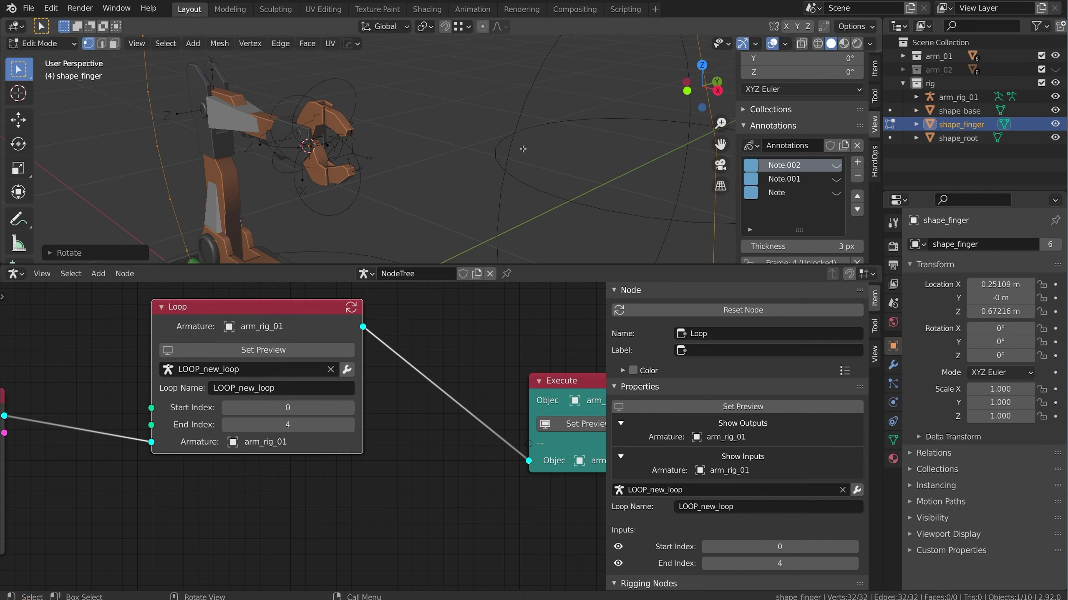
- Scale down the shape_finger mesh and return to Object Mode
{"action": "middle_click_drag", "start_coordinate": [422, 117], "coordinate": [406, 149]}
{"action": "key", "text": "s"}
{"action": "left_click", "coordinate": [533, 141]}
{"action": "scroll", "coordinate": [295, 147], "scroll_direction": "down", "scroll_amount": 6}
{"action": "key", "text": "Tab"}
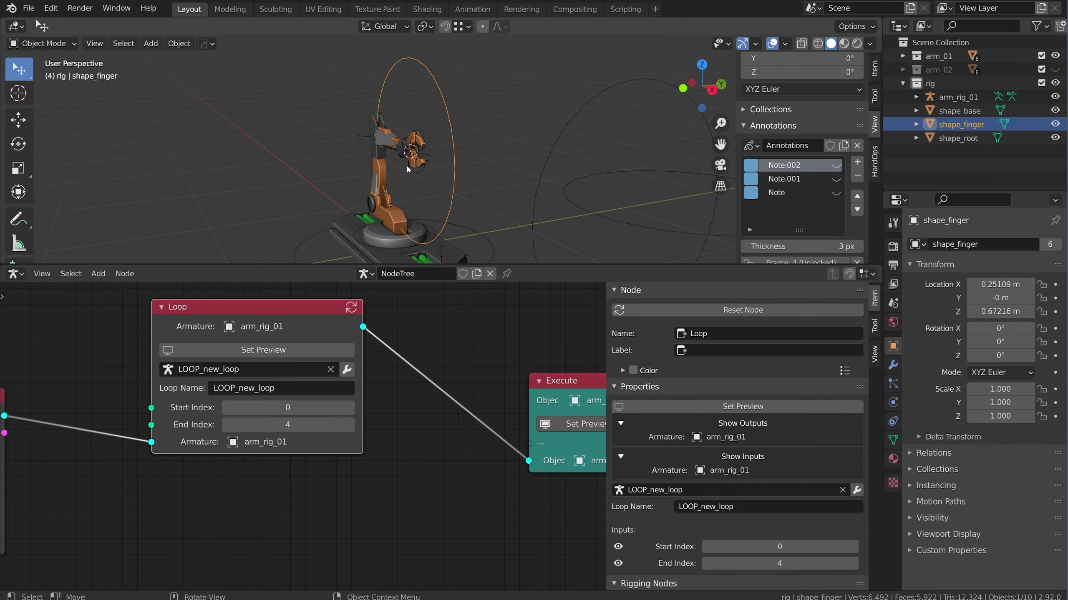
- Move the shape_finger object along Y to about 1.62 m, away from the arm
{"action": "key", "text": "g"}
{"action": "key", "text": "y"}
{"action": "left_click", "coordinate": [670, 158]}
{"action": "middle_click_drag", "start_coordinate": [476, 191], "coordinate": [492, 194]}
{"action": "scroll", "coordinate": [492, 193], "scroll_direction": "up", "scroll_amount": 5}
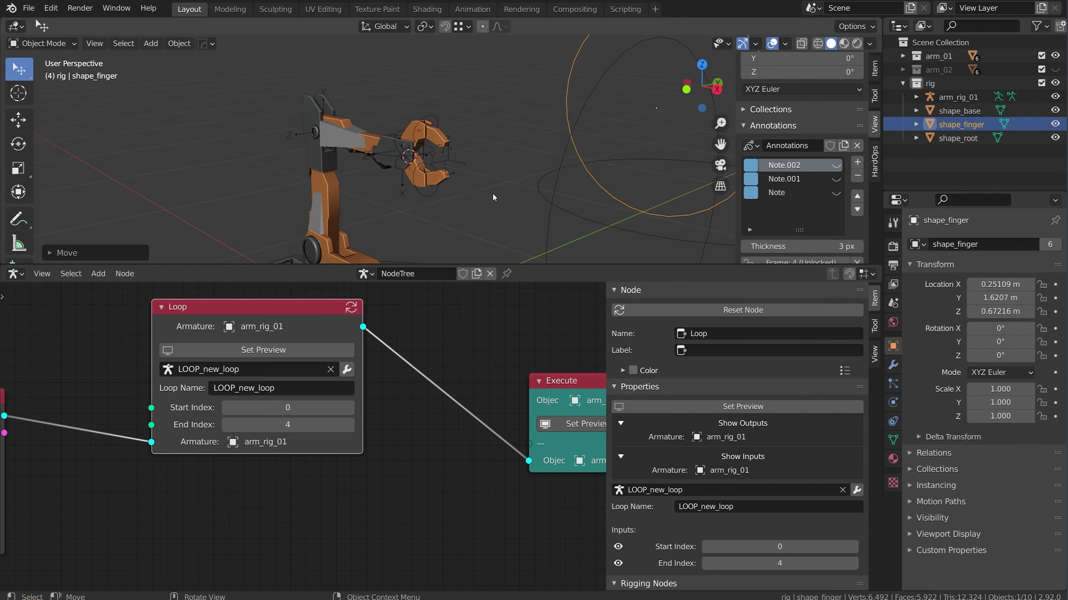
- Select arm_rig_01, open its armature data settings, and try moving a hand bone in Pose Mode
{"action": "left_click", "coordinate": [439, 117]}
{"action": "left_click", "coordinate": [893, 402]}
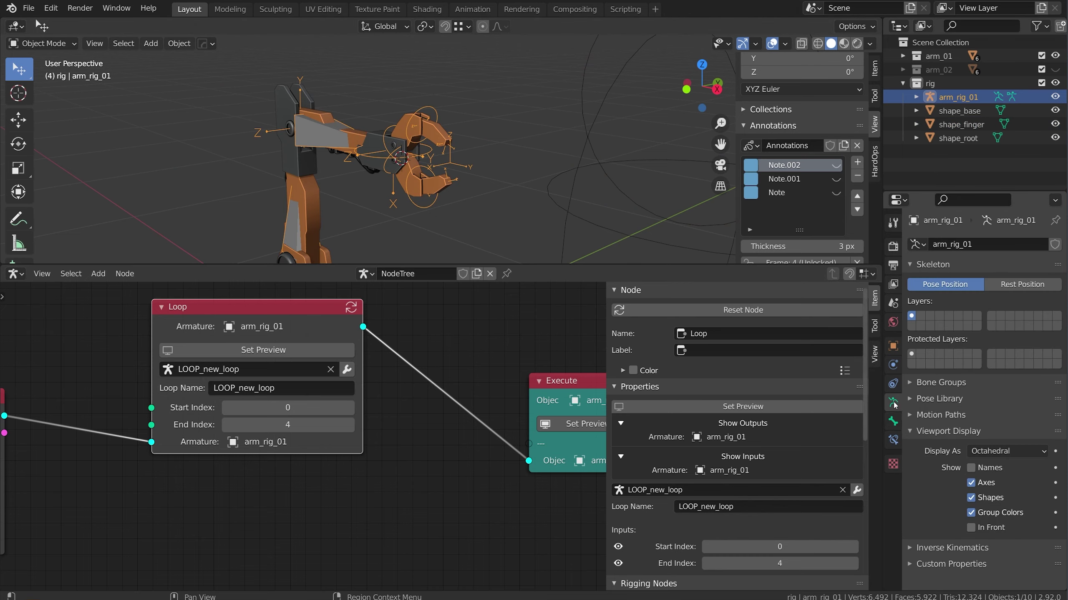
{"action": "middle_click_drag", "start_coordinate": [630, 177], "coordinate": [480, 139]}
{"action": "middle_click_drag", "start_coordinate": [461, 177], "coordinate": [510, 135]}
{"action": "key", "text": "ctrl+Tab"}
{"action": "left_click", "coordinate": [512, 121]}
{"action": "key", "text": "g"}
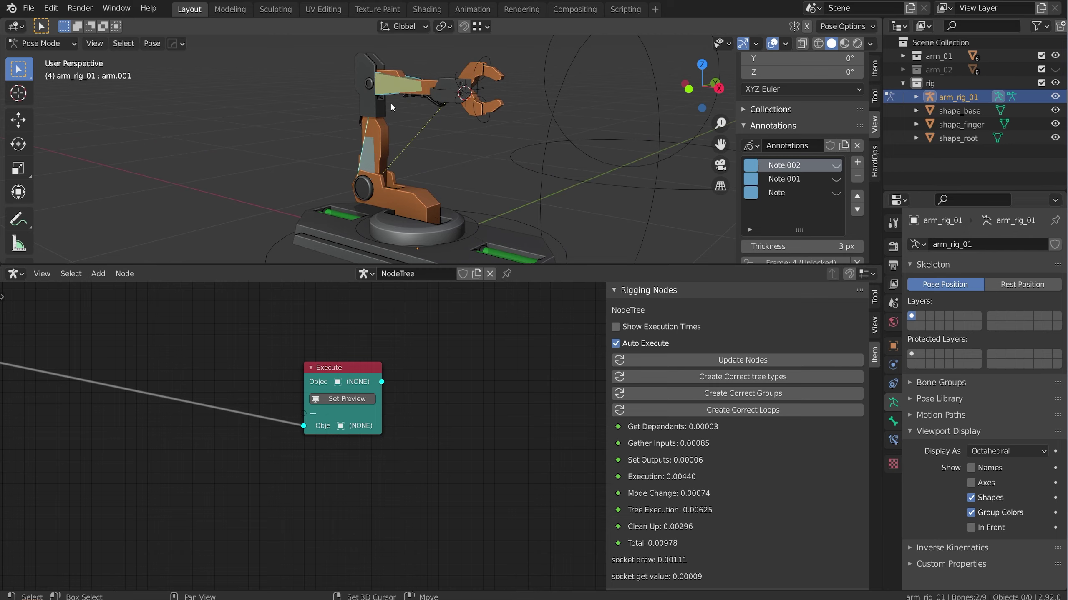
- Insert a Set bone layer node between Loop and Execute, then widen and reposition it
{"action": "middle_click_drag", "start_coordinate": [235, 370], "coordinate": [409, 348]}
{"action": "key", "text": "shift+a"}
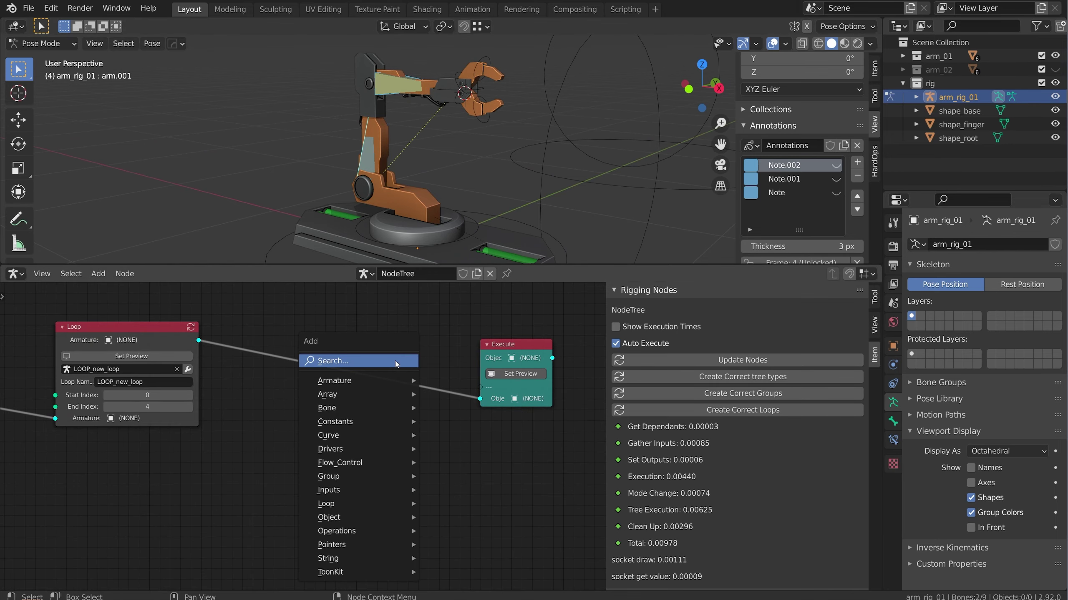
{"action": "mouse_move", "coordinate": [365, 409]}
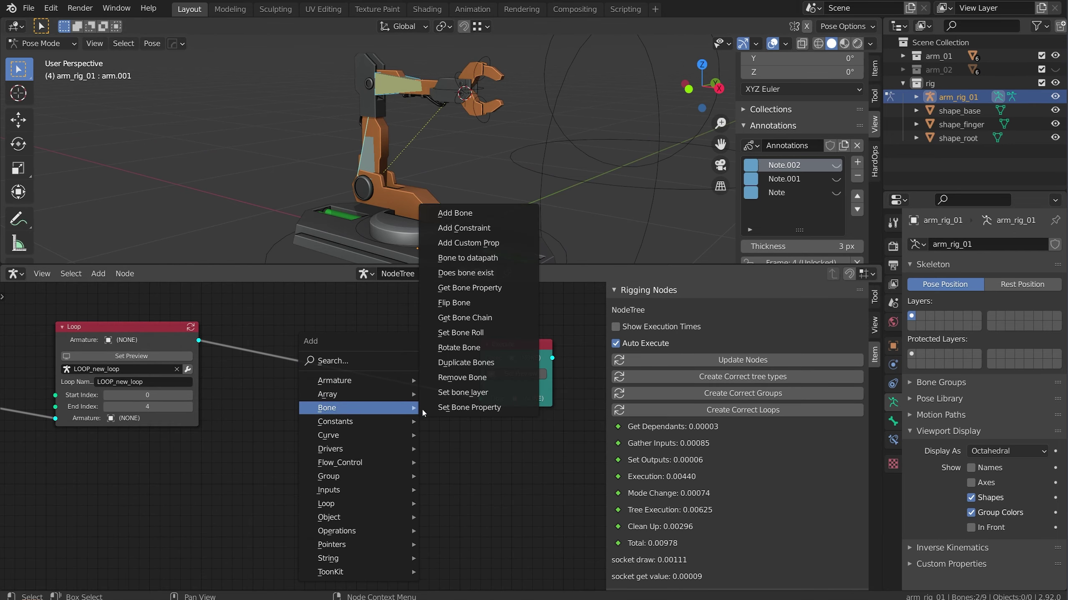
{"action": "left_click", "coordinate": [458, 394]}
{"action": "left_click", "coordinate": [305, 349]}
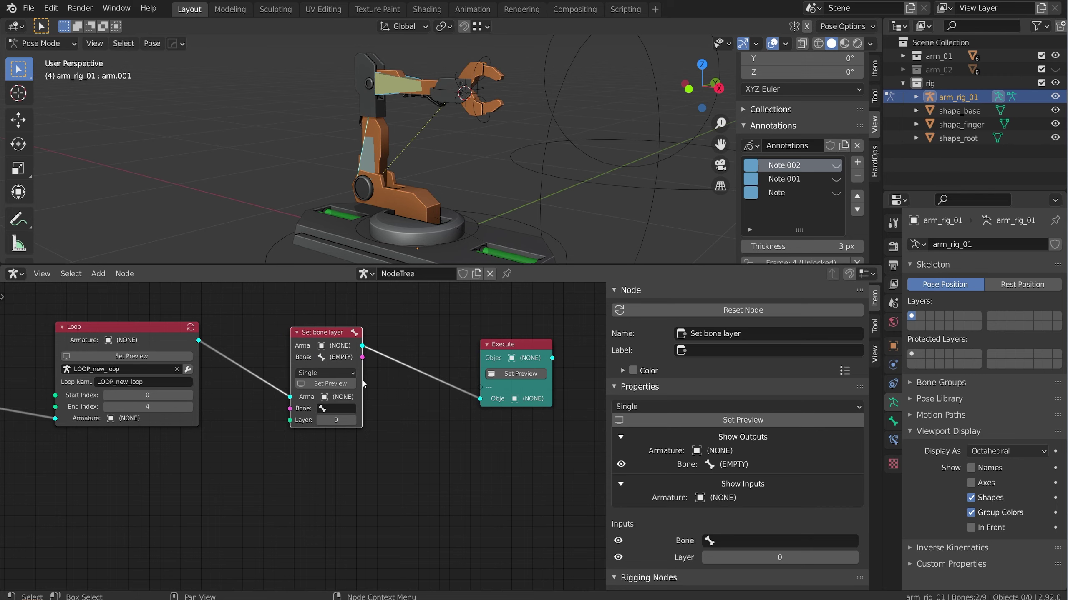
{"action": "left_click_drag", "start_coordinate": [361, 382], "coordinate": [423, 381]}
{"action": "left_click_drag", "start_coordinate": [372, 349], "coordinate": [336, 347]}
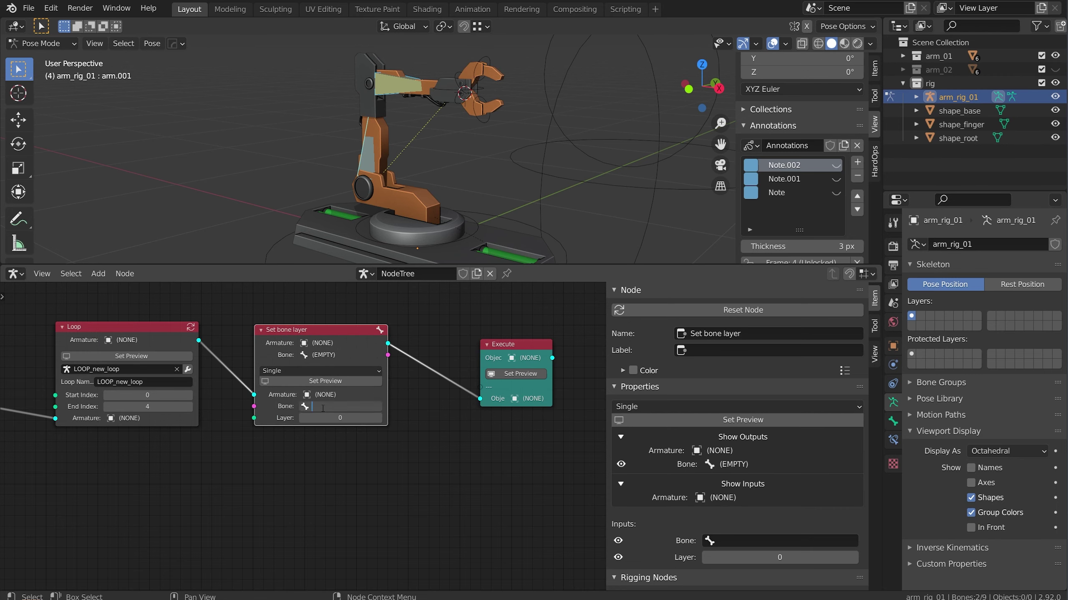
- Execute the tree, choose arm.001 as the Set bone layer node's bone, and move the Execute node farther away
{"action": "left_click", "coordinate": [521, 376]}
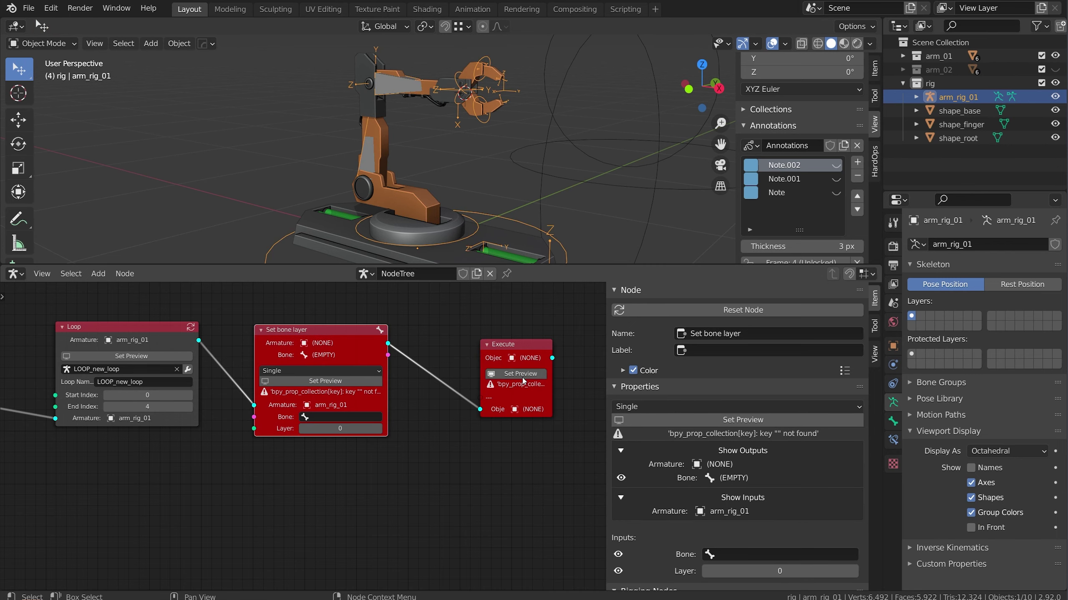
{"action": "left_click", "coordinate": [331, 416]}
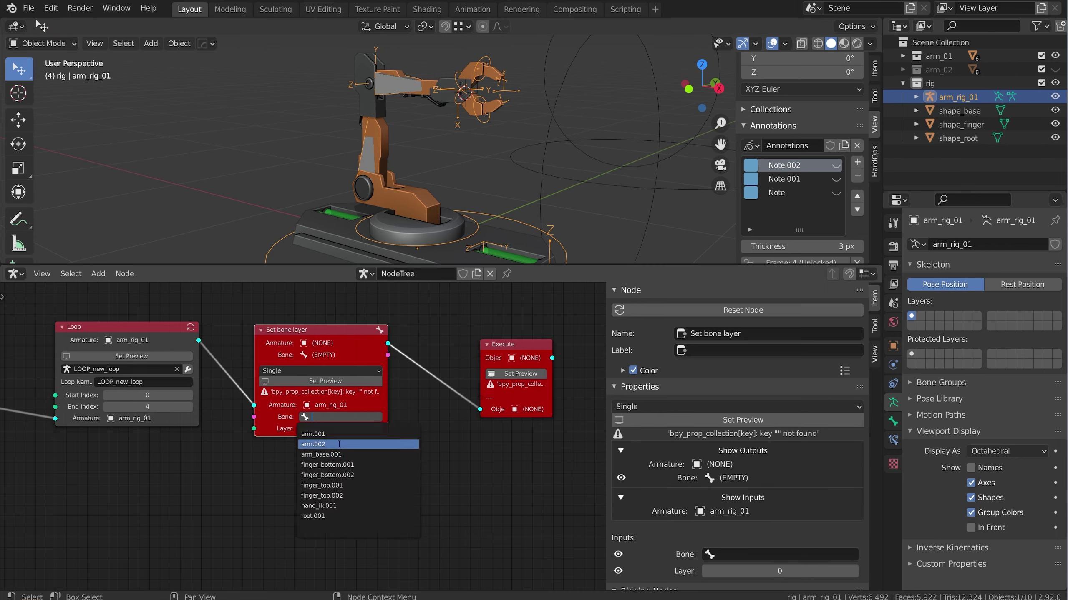
{"action": "left_click", "coordinate": [311, 433]}
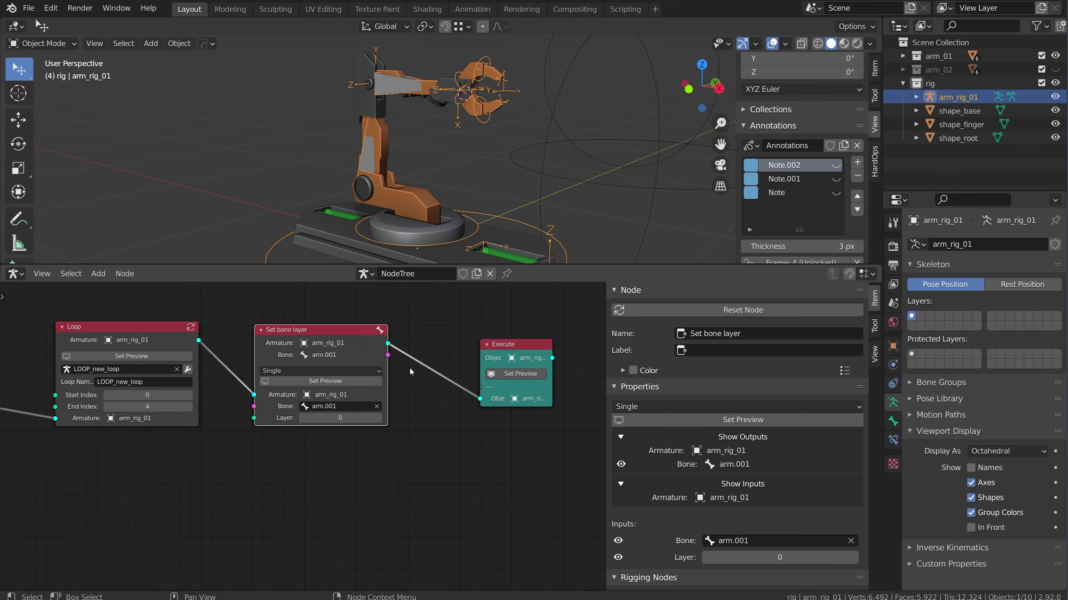
{"action": "middle_click_drag", "start_coordinate": [493, 345], "coordinate": [390, 352]}
{"action": "left_click_drag", "start_coordinate": [390, 353], "coordinate": [467, 348]}
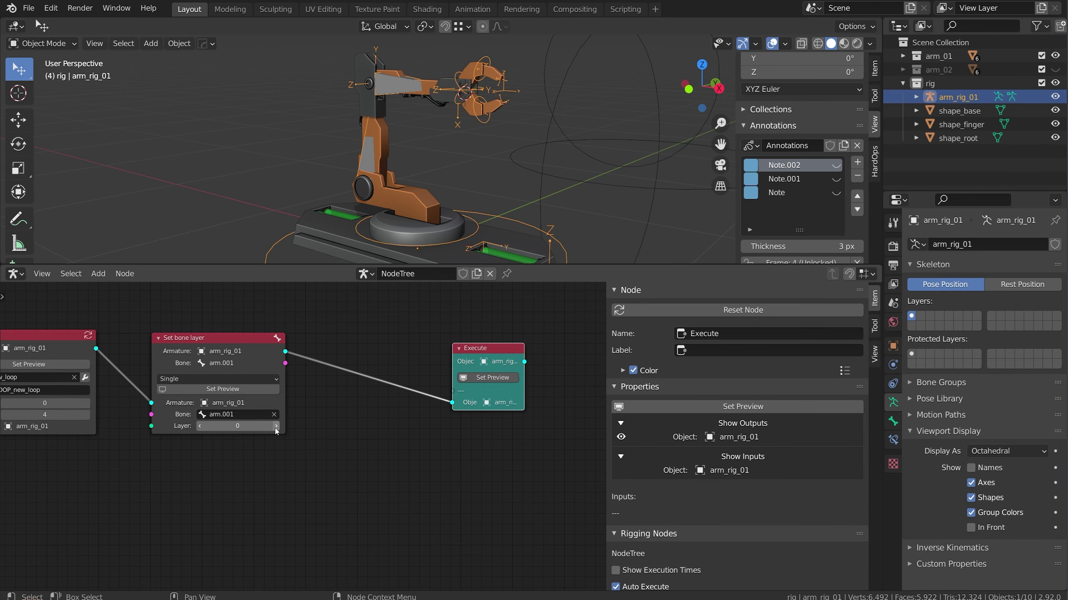
- Set the arm.001 node's Layer to 1 and switch between the armature's first two layers to check the bone
{"action": "left_click", "coordinate": [921, 316]}
{"action": "left_click", "coordinate": [914, 316]}
{"action": "left_click", "coordinate": [920, 317]}
{"action": "left_click", "coordinate": [914, 316]}
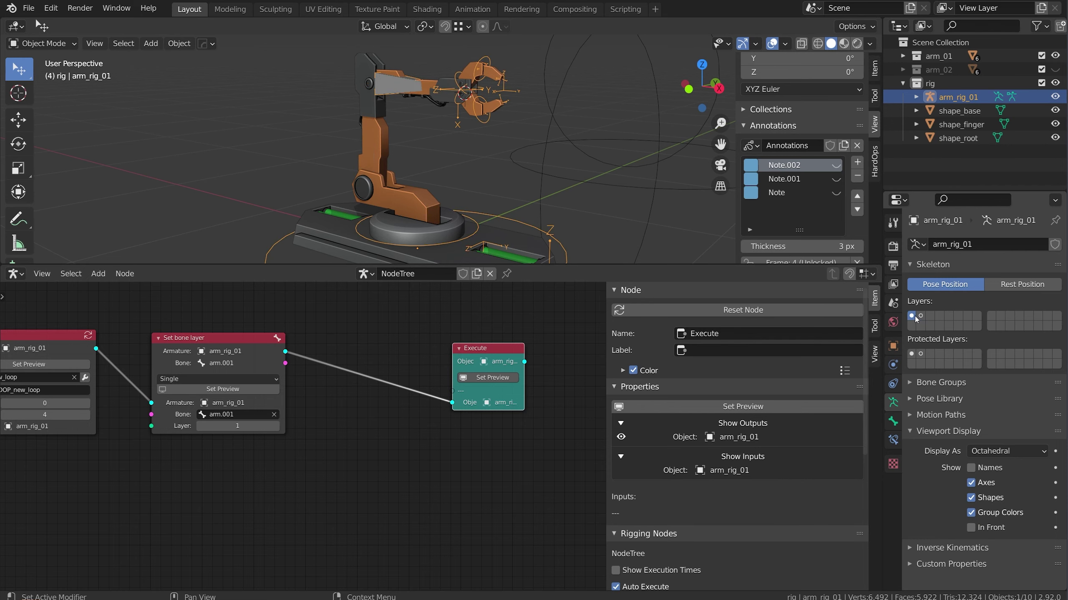
- Duplicate the Set bone layer node, insert the copy before Execute, and set its bone to arm.002
{"action": "left_click", "coordinate": [243, 358]}
{"action": "middle_click_drag", "start_coordinate": [243, 358], "coordinate": [200, 377]}
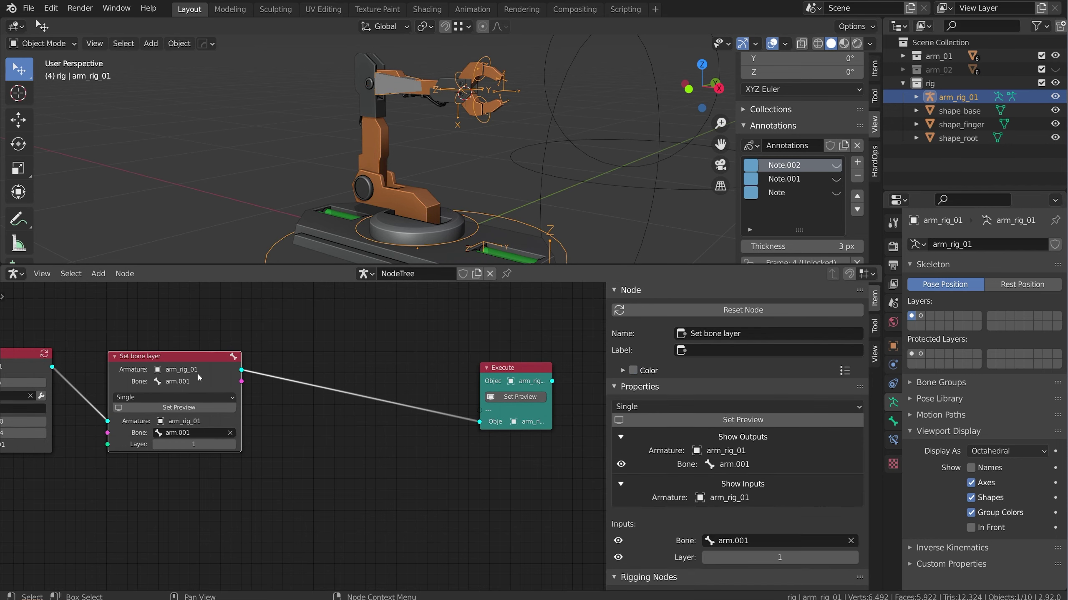
{"action": "key", "text": "shift+d"}
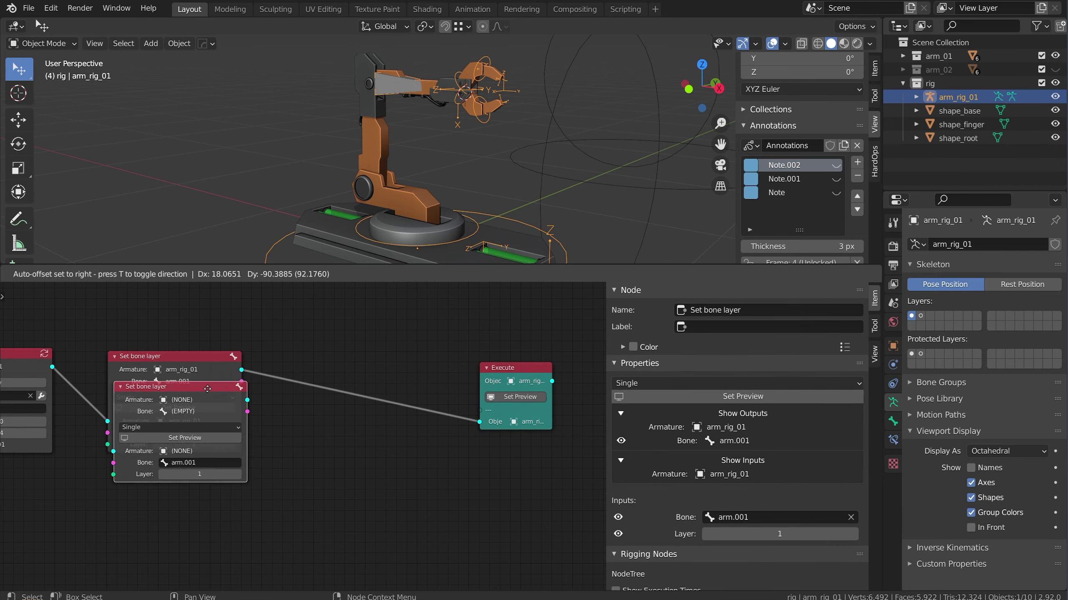
{"action": "left_click", "coordinate": [387, 396]}
{"action": "left_click", "coordinate": [380, 421]}
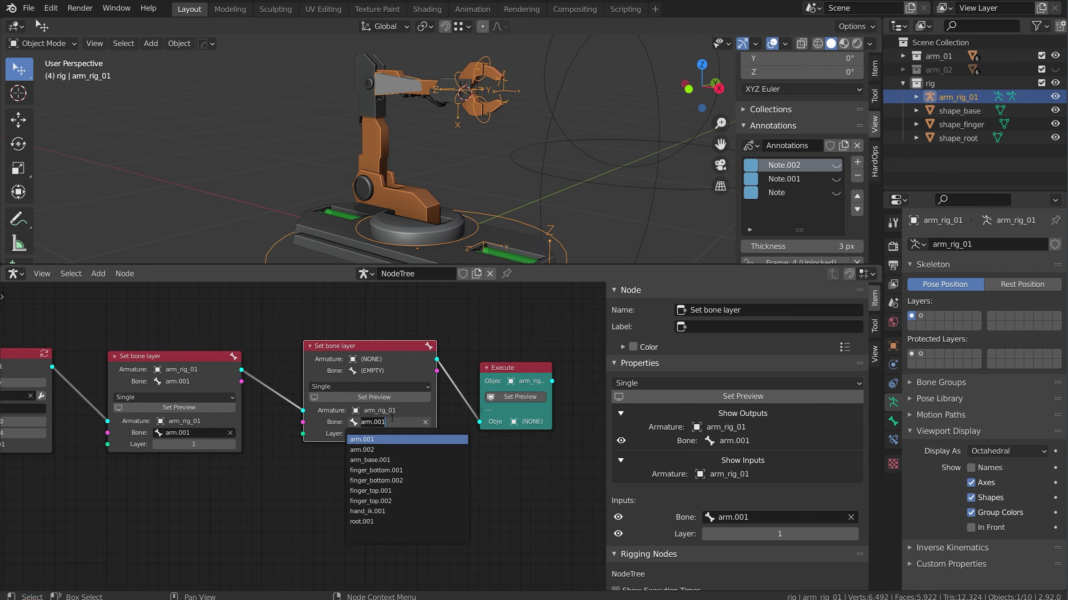
{"action": "left_click", "coordinate": [370, 446]}
{"action": "left_click_drag", "start_coordinate": [379, 352], "coordinate": [341, 361]}
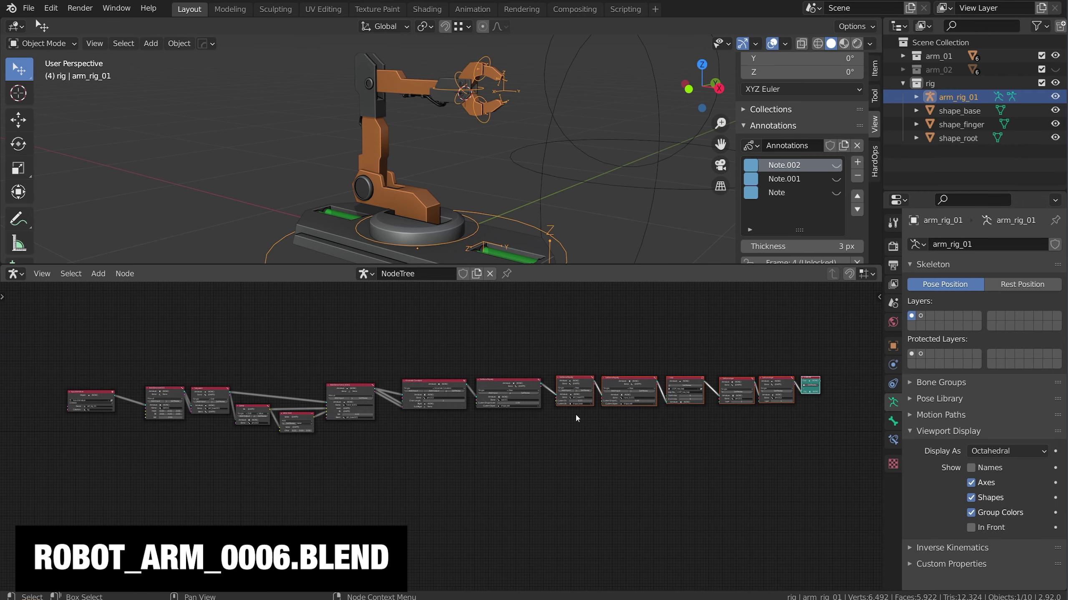
- Test the arm_base.001 bone in Pose Mode by rotating it about global Z, and save the file as robot_arm_0006.blend
{"action": "scroll", "coordinate": [575, 413], "scroll_direction": "up", "scroll_amount": 1}
{"action": "key", "text": "ctrl+Tab"}
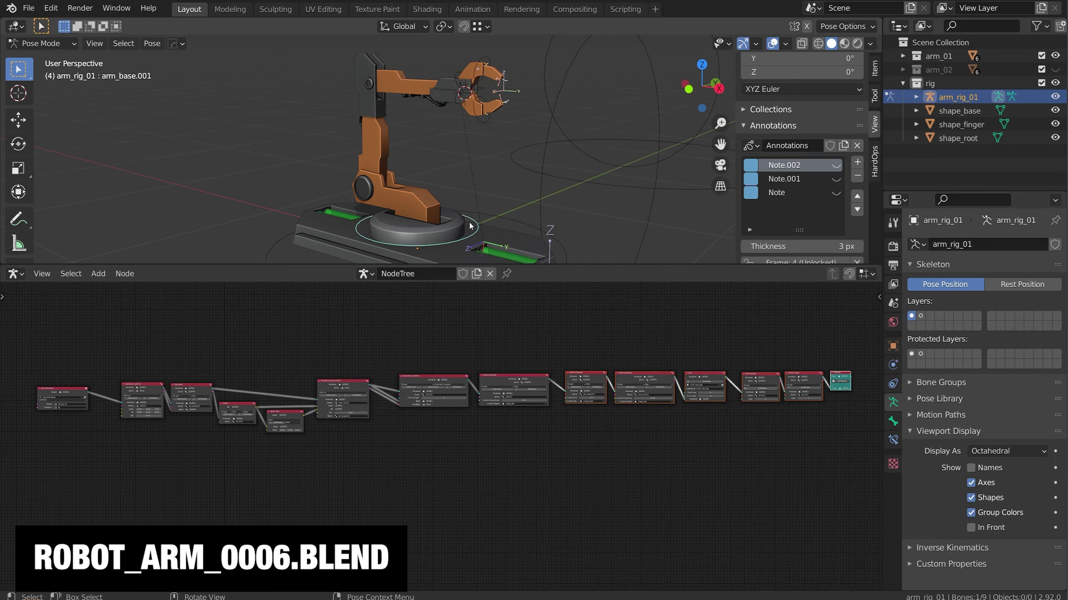
{"action": "middle_click_drag", "start_coordinate": [470, 230], "coordinate": [474, 201], "text": "shift"}
{"action": "scroll", "coordinate": [473, 201], "scroll_direction": "down", "scroll_amount": 1}
{"action": "key", "text": "r"}
{"action": "key", "text": "z"}
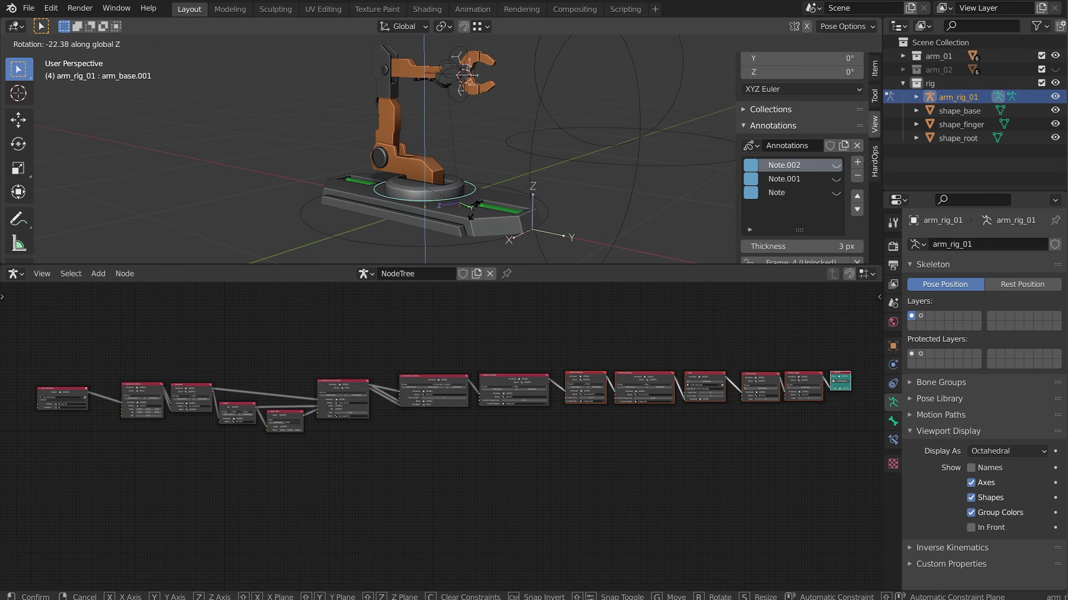
{"action": "left_click", "coordinate": [440, 80]}
{"action": "key", "text": "s"}
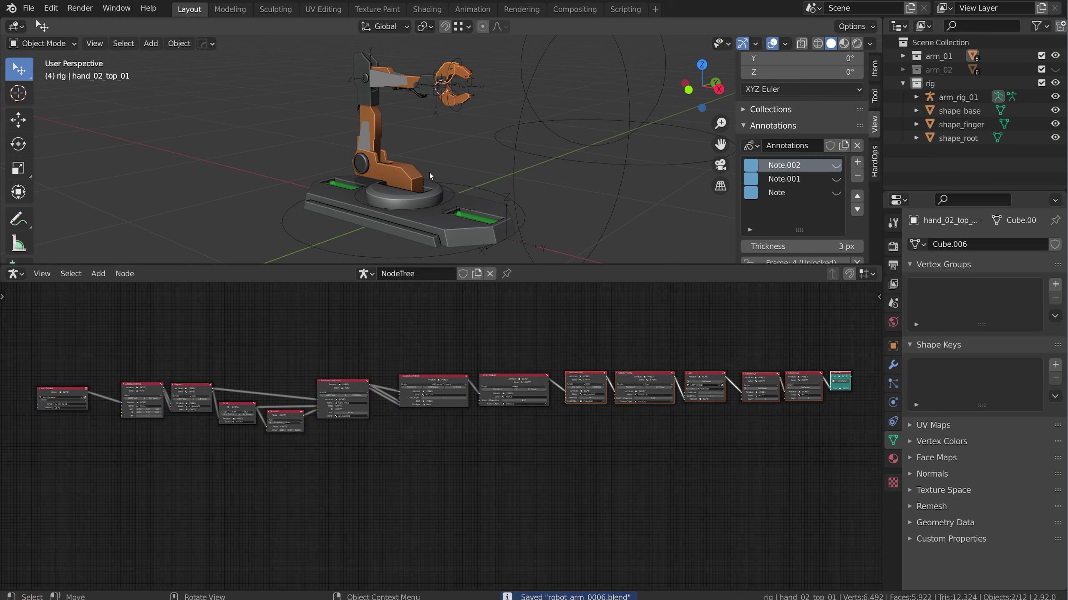
- Parent the long base platform mesh to the root.001 bone with the Bone option
{"action": "middle_click_drag", "start_coordinate": [428, 172], "coordinate": [469, 160]}
{"action": "left_click", "coordinate": [479, 209]}
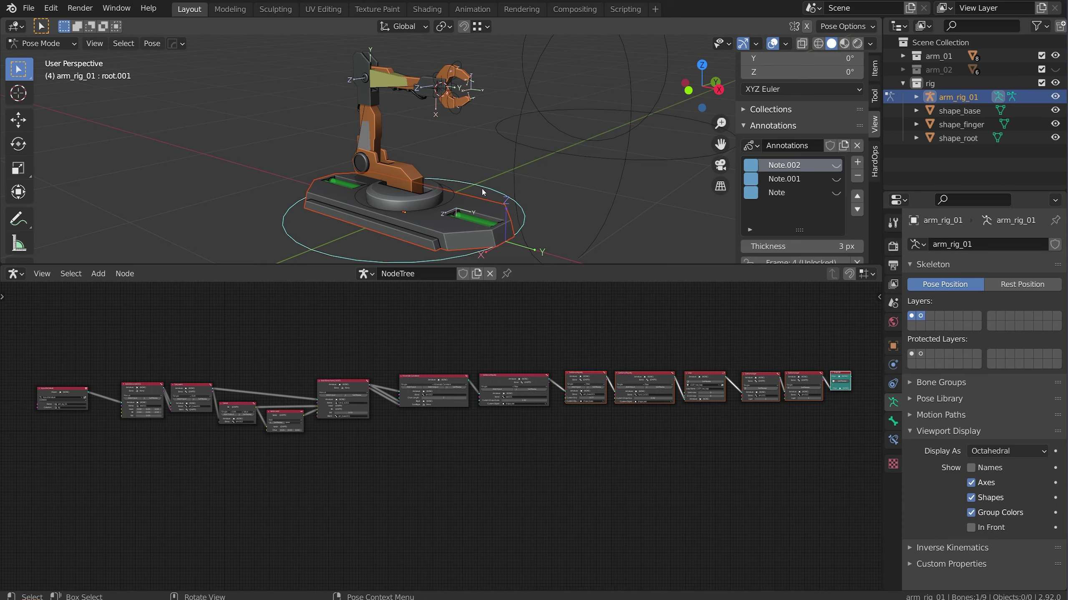
{"action": "key", "text": "ctrl+p"}
{"action": "left_click", "coordinate": [483, 191]}
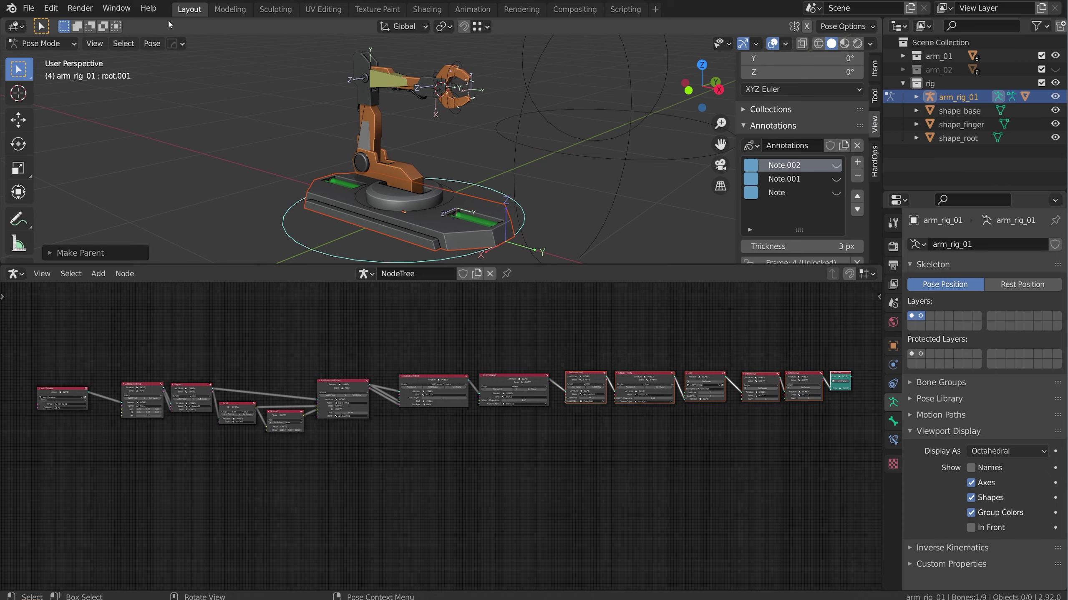
- Check that Lock Object Modes is off, and parent the round turntable mesh to the arm_base.001 bone
{"action": "left_click", "coordinate": [61, 12]}
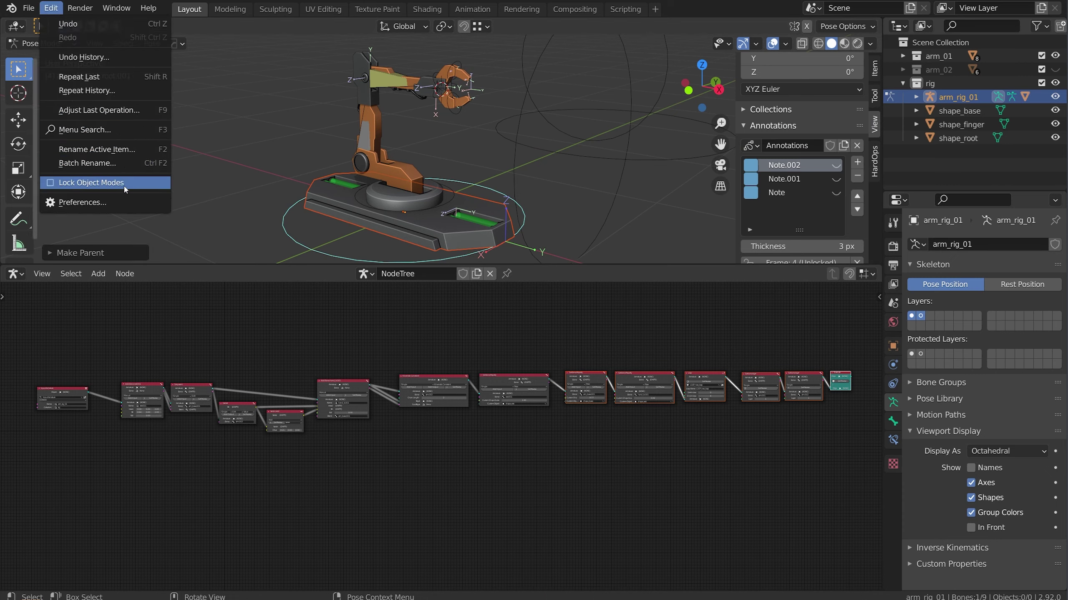
{"action": "scroll", "coordinate": [399, 165], "scroll_direction": "up", "scroll_amount": 4}
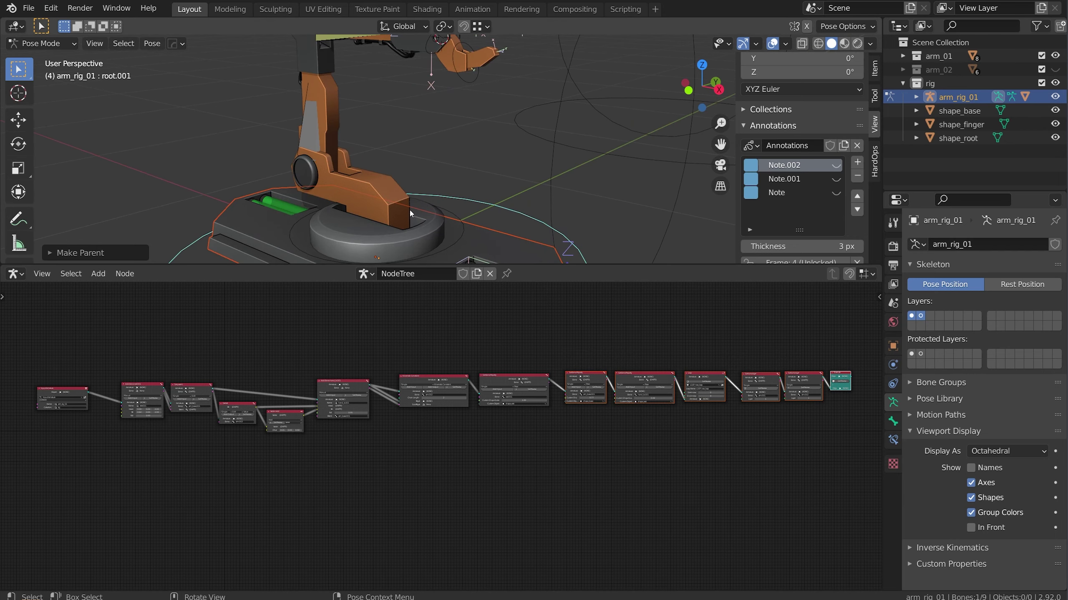
{"action": "left_click", "coordinate": [427, 229]}
{"action": "middle_click_drag", "start_coordinate": [427, 229], "coordinate": [477, 152], "text": "shift"}
{"action": "left_click", "coordinate": [504, 170]}
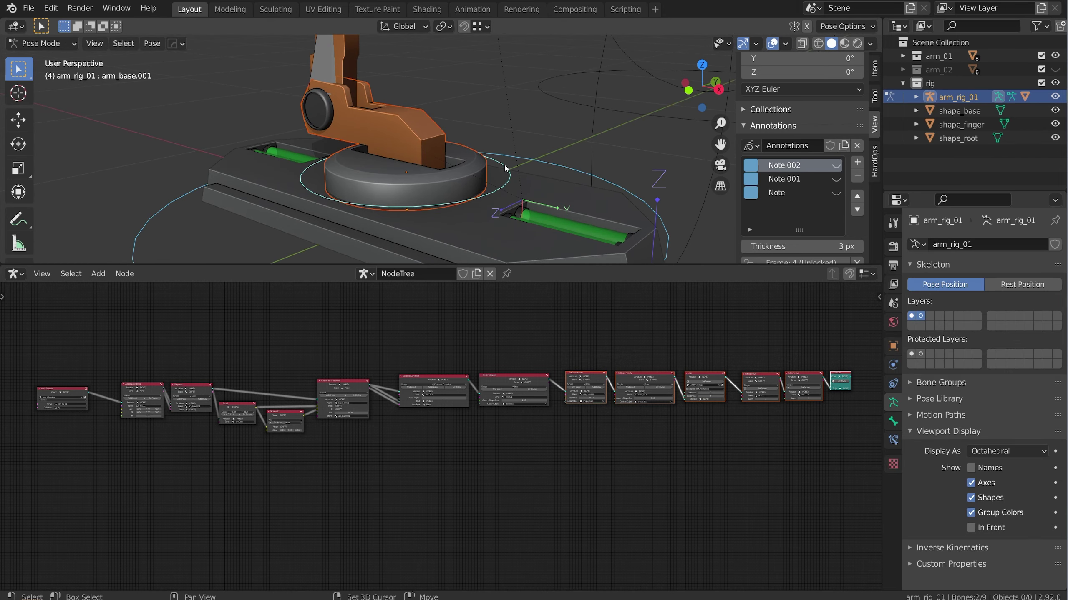
{"action": "key", "text": "ctrl+p"}
{"action": "left_click", "coordinate": [504, 164]}
- Parent the lower arm mesh to the arm.001 bone with the Bone option
{"action": "scroll", "coordinate": [421, 127], "scroll_direction": "up", "scroll_amount": 3}
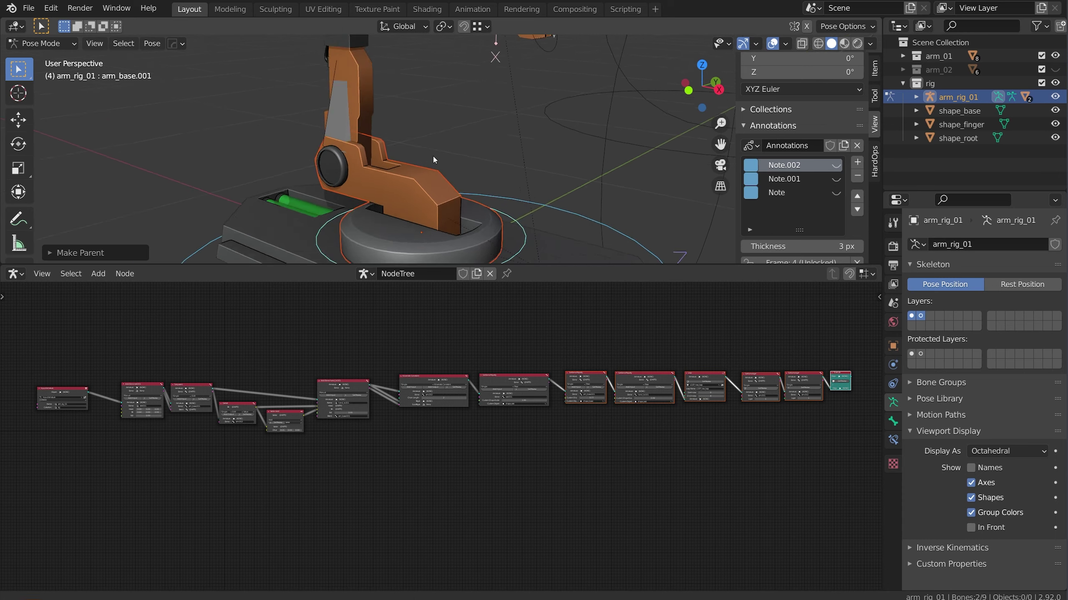
{"action": "left_click", "coordinate": [332, 103]}
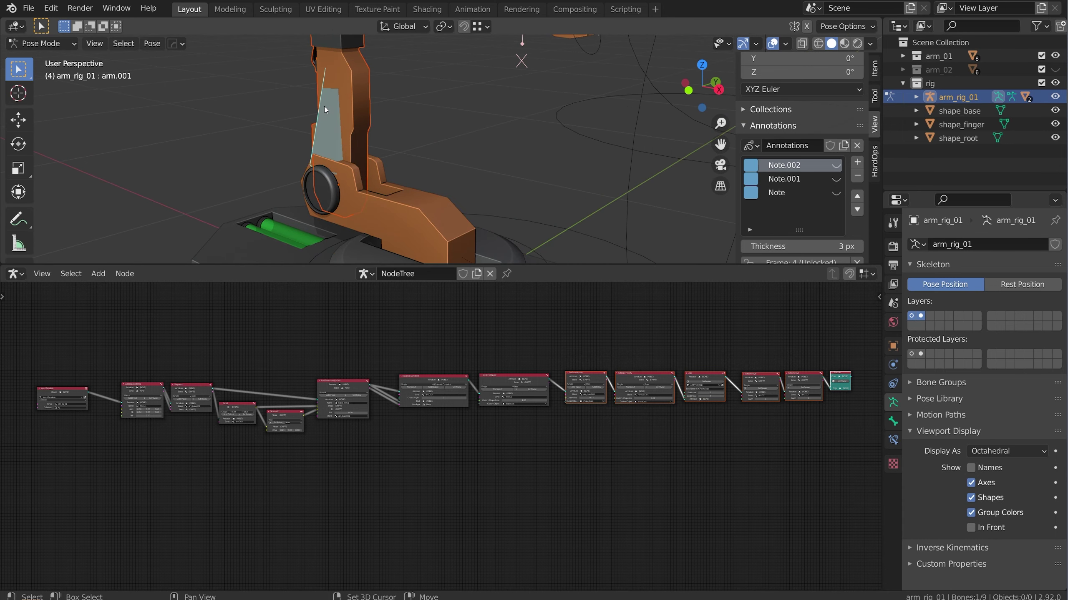
{"action": "key", "text": "ctrl+p"}
{"action": "left_click", "coordinate": [324, 131]}
- Parent the forearm and hand mesh to the arm.002 bone with the Bone option
{"action": "middle_click_drag", "start_coordinate": [368, 57], "coordinate": [357, 185], "text": "shift"}
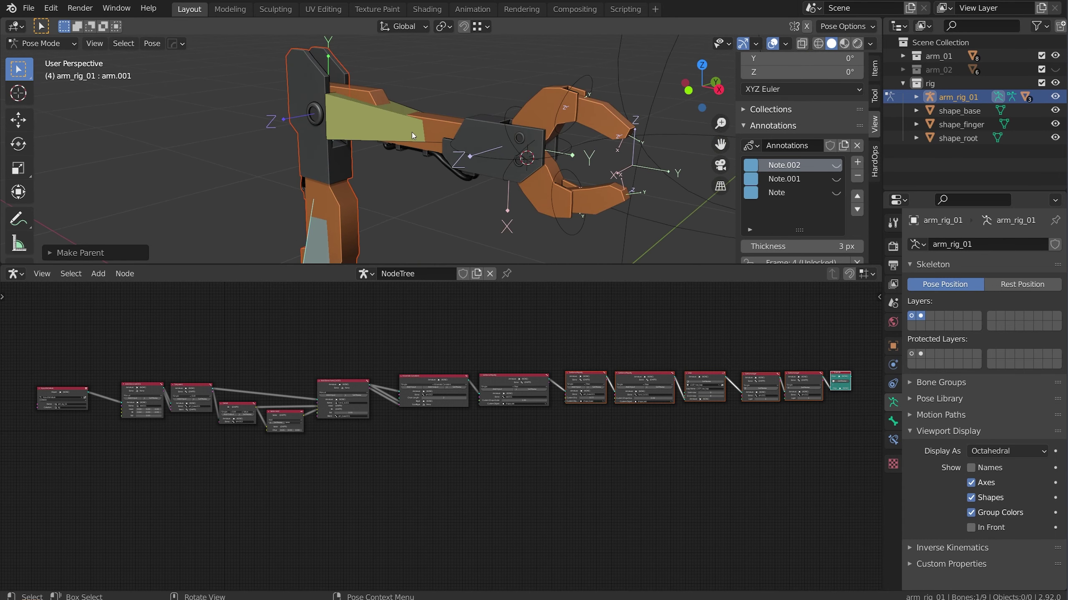
{"action": "left_click", "coordinate": [404, 139]}
{"action": "left_click", "coordinate": [373, 90]}
{"action": "left_click", "coordinate": [399, 105], "text": "shift"}
{"action": "key", "text": "ctrl+q"}
{"action": "key", "text": "Escape"}
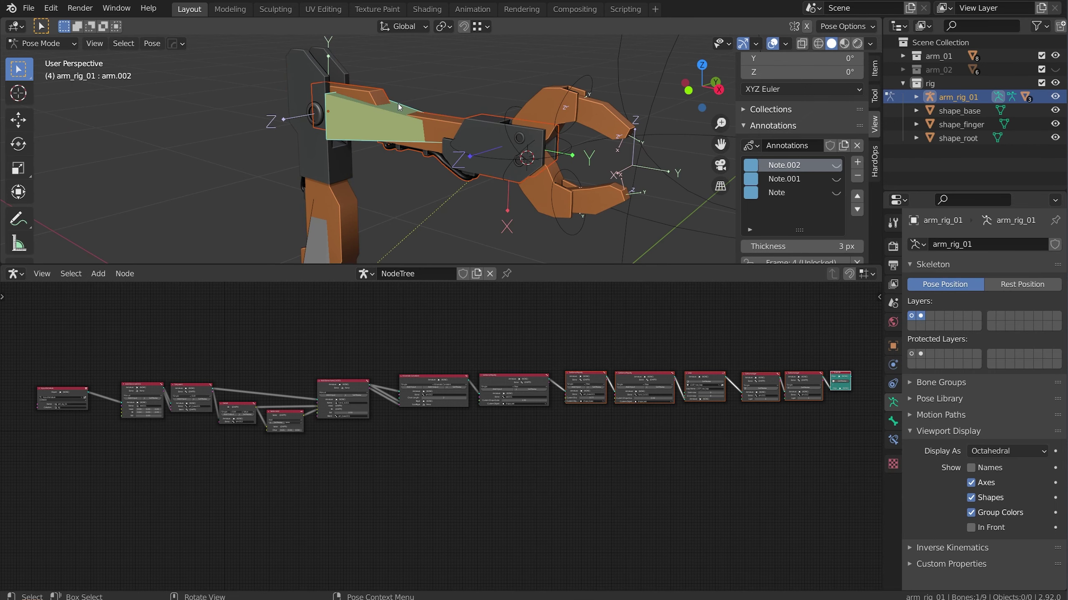
{"action": "key", "text": "ctrl+p"}
{"action": "left_click", "coordinate": [389, 130]}
- Parent the inner segment of the top finger to the finger_top.001 bone with the Bone option
{"action": "middle_click_drag", "start_coordinate": [530, 89], "coordinate": [447, 107], "text": "shift"}
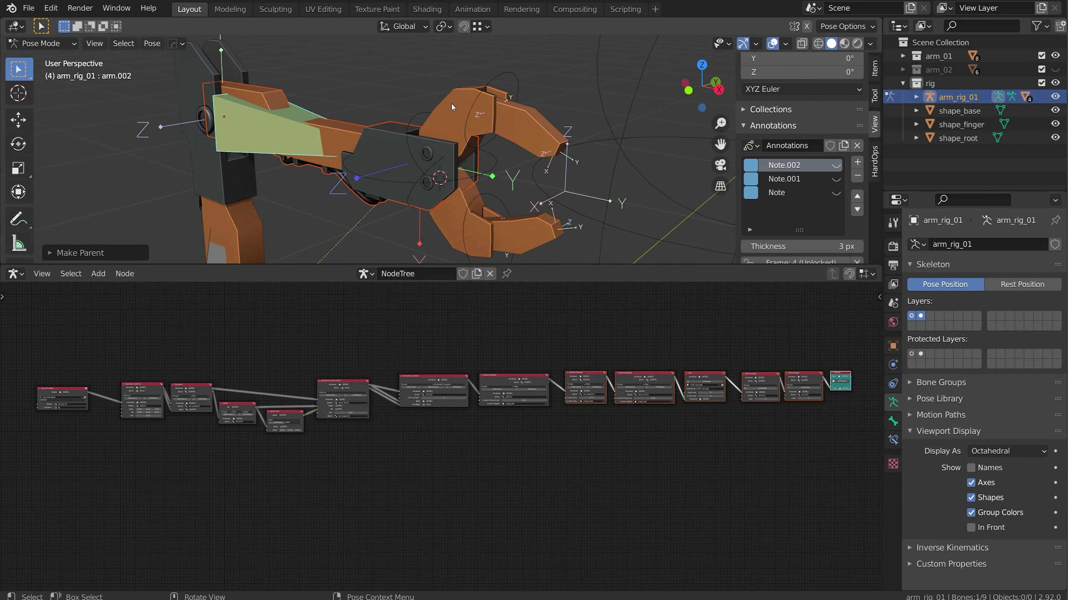
{"action": "left_click", "coordinate": [437, 112]}
{"action": "left_click", "coordinate": [416, 117], "text": "shift"}
{"action": "key", "text": "ctrl+p"}
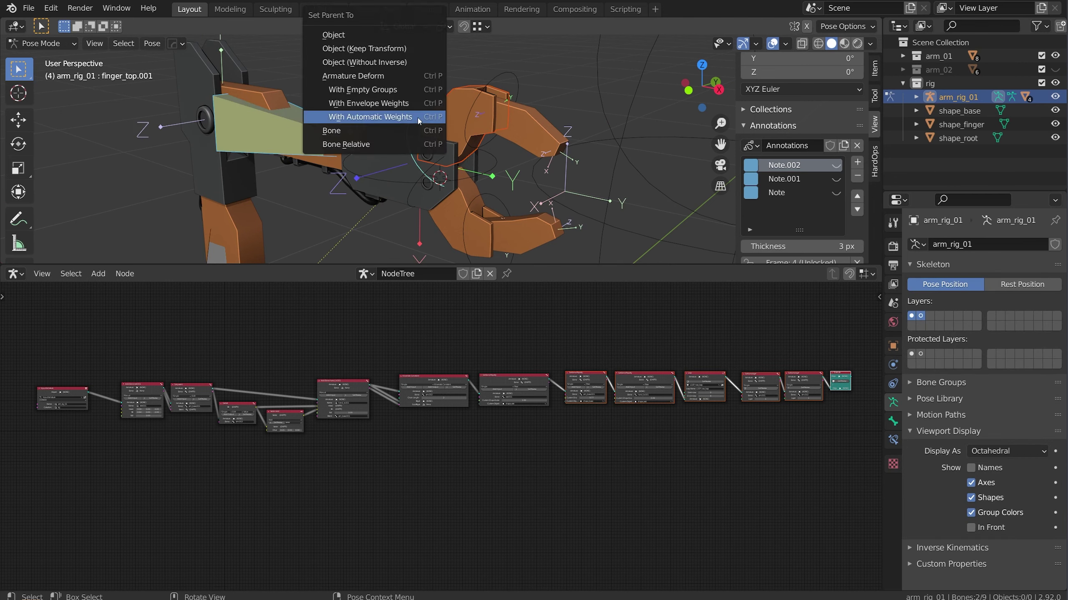
{"action": "left_click", "coordinate": [412, 126]}
- Parent the outer segment of the top finger to the finger_top.002 bone with the Bone option
{"action": "key", "text": "ctrl+Tab"}
{"action": "left_click", "coordinate": [536, 113]}
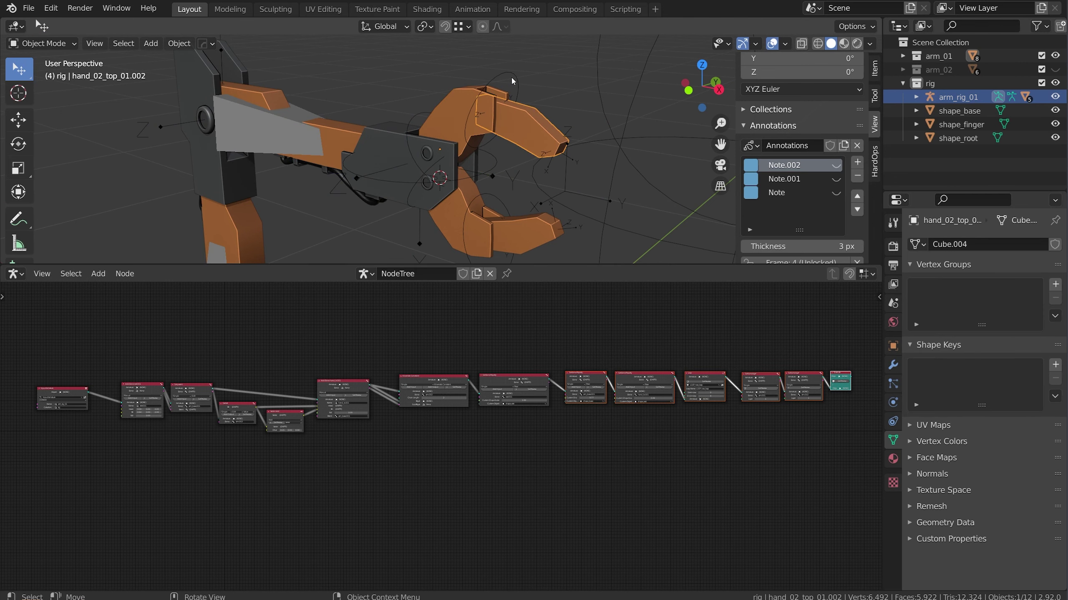
{"action": "left_click", "coordinate": [511, 78], "text": "shift"}
{"action": "key", "text": "ctrl+Tab"}
{"action": "key", "text": "ctrl+p"}
{"action": "left_click", "coordinate": [496, 129]}
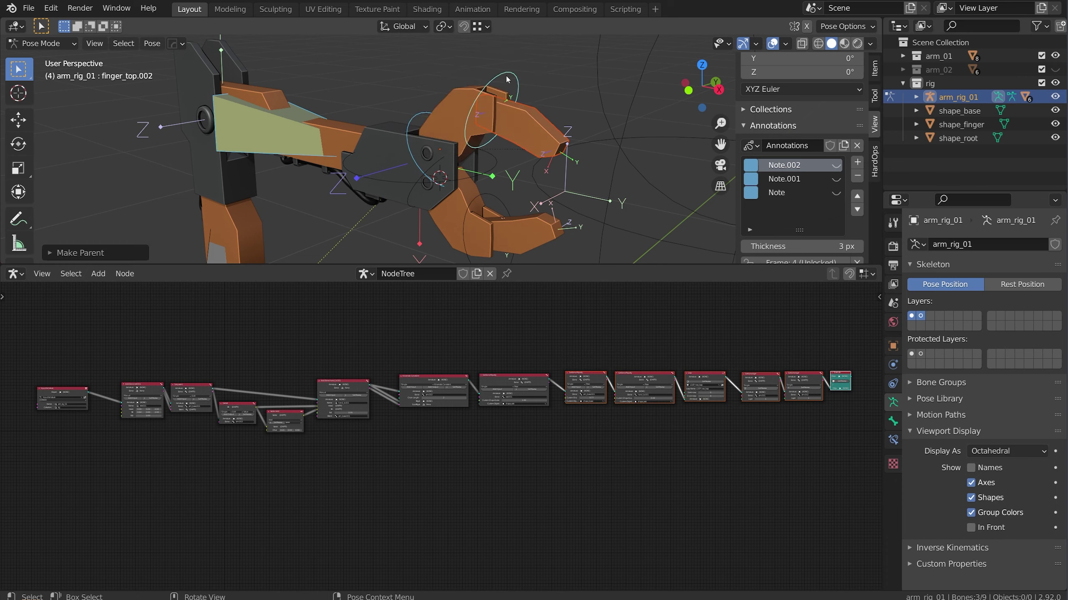
- Parent the inner segment of the bottom finger to the finger_bottom.001 bone with the Bone option
{"action": "middle_click_drag", "start_coordinate": [458, 237], "coordinate": [461, 179], "text": "shift"}
{"action": "scroll", "coordinate": [460, 179], "scroll_direction": "up", "scroll_amount": 1}
{"action": "key", "text": "ctrl+Tab"}
{"action": "left_click", "coordinate": [437, 147]}
{"action": "left_click", "coordinate": [400, 127], "text": "shift"}
{"action": "key", "text": "ctrl+Tab"}
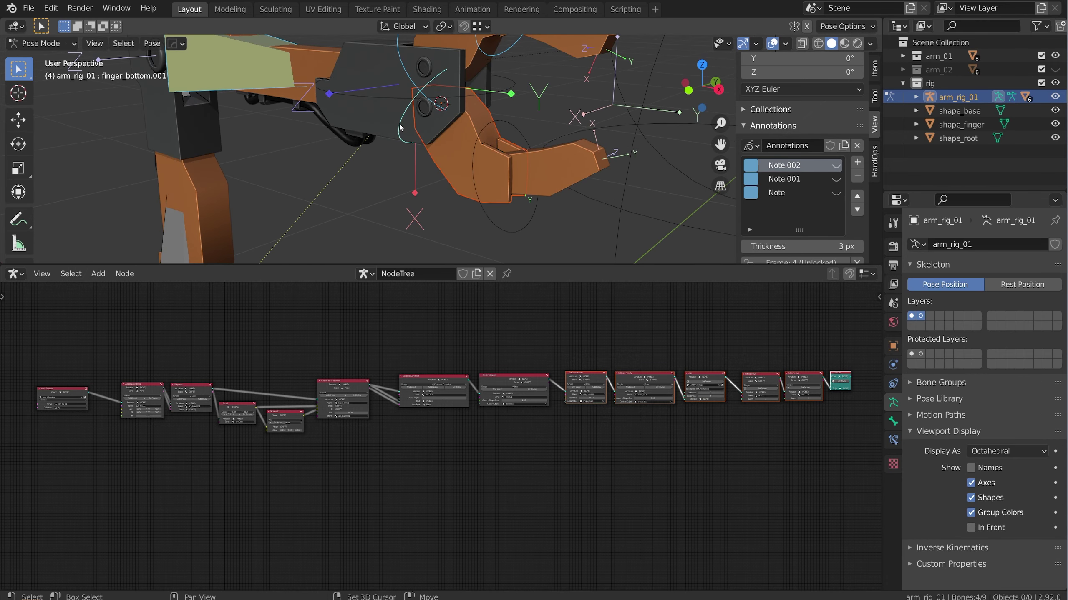
{"action": "key", "text": "ctrl+p"}
{"action": "left_click", "coordinate": [398, 124]}
- Parent the outer segment of the bottom finger to the finger_bottom.002 bone with the Bone option
{"action": "key", "text": "ctrl+Tab"}
{"action": "left_click", "coordinate": [548, 153]}
{"action": "left_click", "coordinate": [512, 127], "text": "shift"}
{"action": "key", "text": "ctrl+Tab"}
{"action": "key", "text": "ctrl+p"}
{"action": "left_click", "coordinate": [511, 130]}
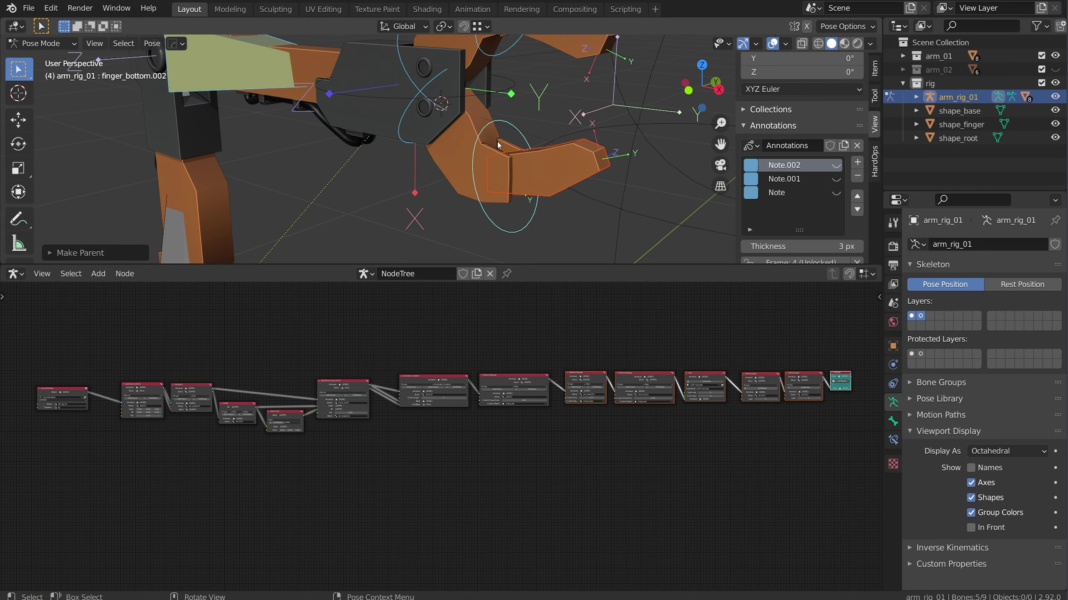
- Test the rigged arm by moving the hand_ik.001 control and rotating a control near the base
{"action": "scroll", "coordinate": [487, 139], "scroll_direction": "down", "scroll_amount": 6}
{"action": "left_click", "coordinate": [449, 96]}
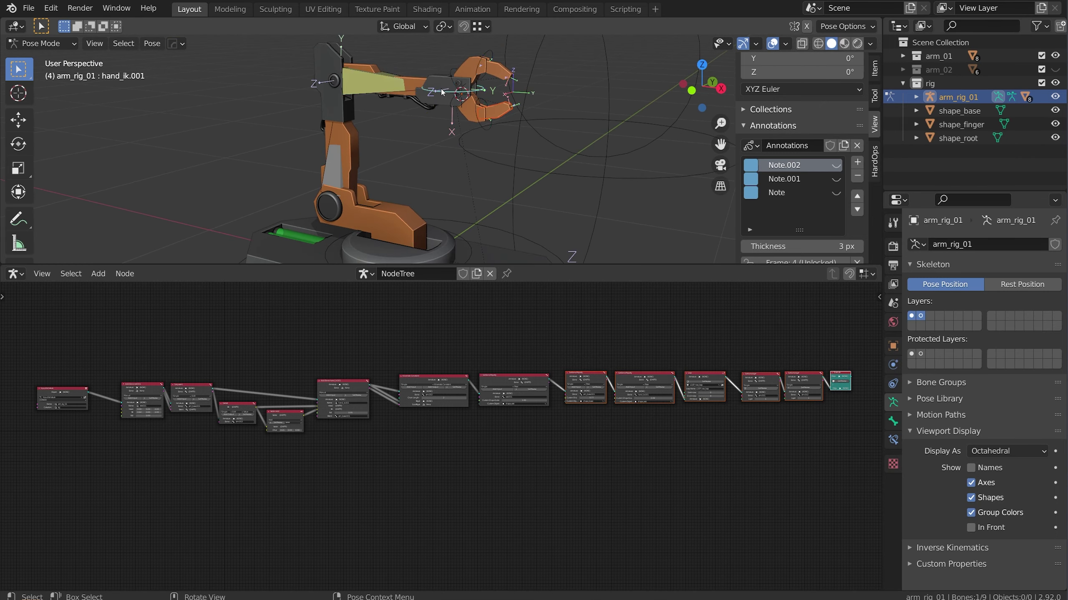
{"action": "key", "text": "g"}
{"action": "left_click", "coordinate": [500, 181]}
{"action": "scroll", "coordinate": [502, 183], "scroll_direction": "down", "scroll_amount": 1}
{"action": "middle_click_drag", "start_coordinate": [502, 183], "coordinate": [452, 200]}
{"action": "left_click", "coordinate": [455, 224]}
{"action": "key", "text": "r"}
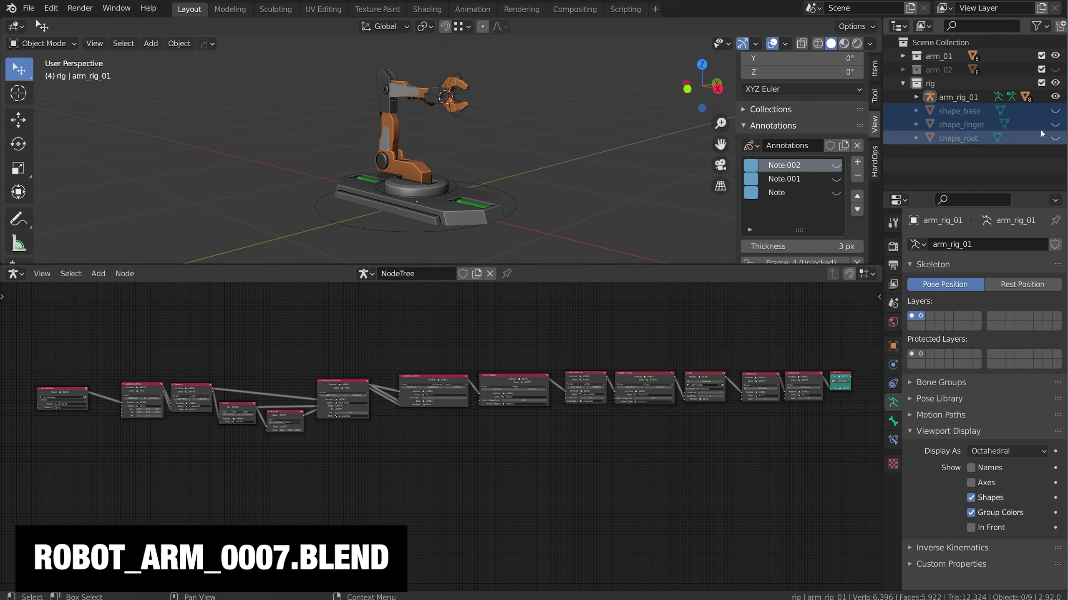
- Hide the arm_01 collection and show the arm_02 collection
{"action": "left_click", "coordinate": [941, 56]}
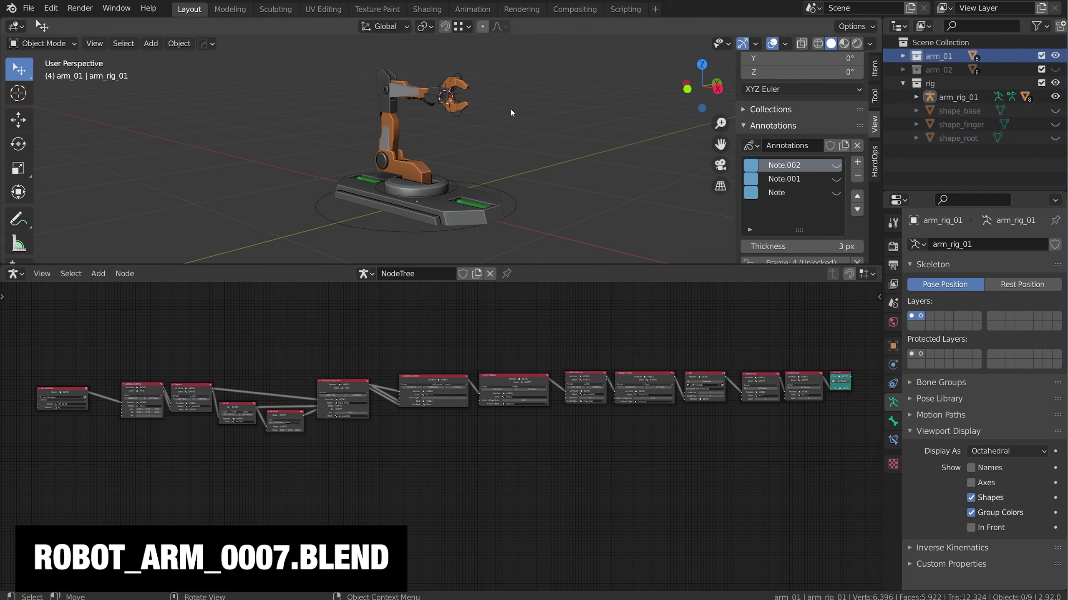
{"action": "left_click", "coordinate": [1055, 56]}
{"action": "left_click", "coordinate": [1055, 69]}
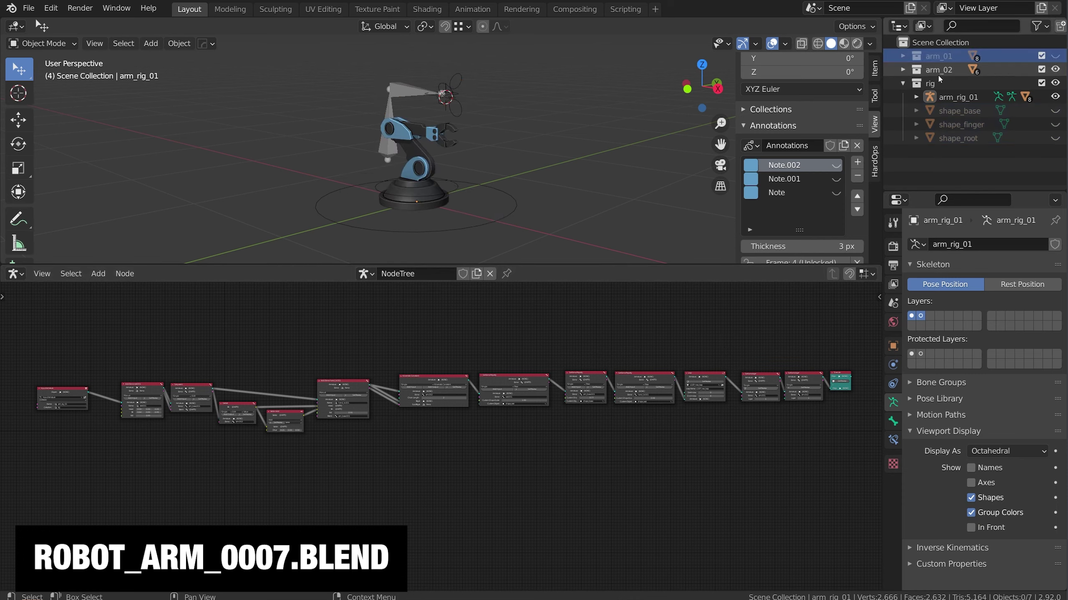
- Copy all nodes of the first rig's node tree into a new node tree
{"action": "left_click_drag", "start_coordinate": [871, 330], "coordinate": [28, 486]}
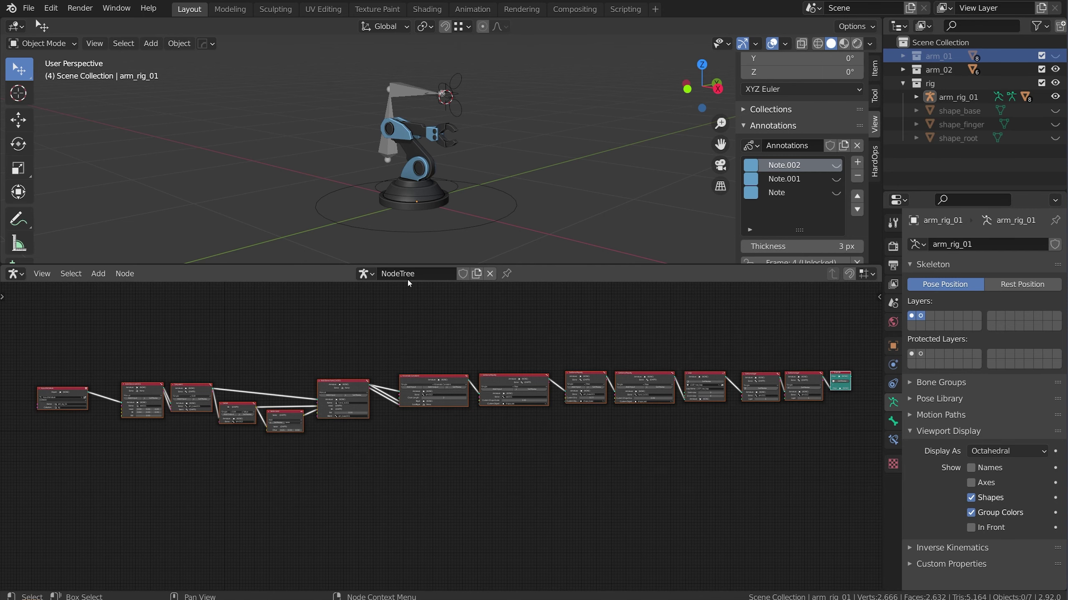
{"action": "left_click", "coordinate": [476, 274]}
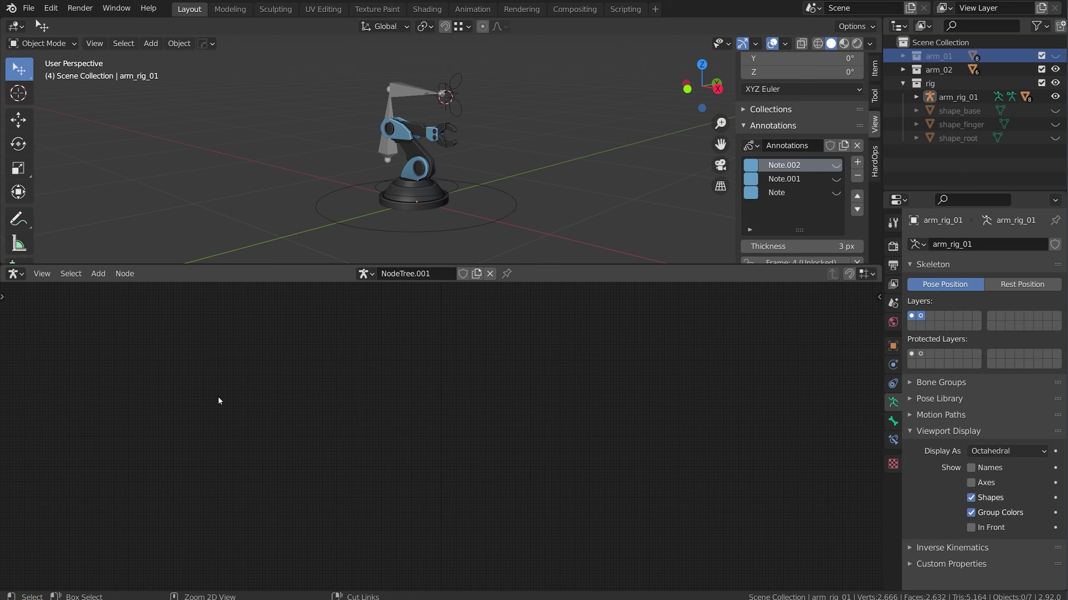
{"action": "key", "text": "ctrl+v"}
- Set the Input Armature node's name to arm_rig_02
{"action": "scroll", "coordinate": [254, 416], "scroll_direction": "up", "scroll_amount": 11}
{"action": "middle_click_drag", "start_coordinate": [101, 479], "coordinate": [403, 556]}
{"action": "scroll", "coordinate": [320, 447], "scroll_direction": "up", "scroll_amount": 5}
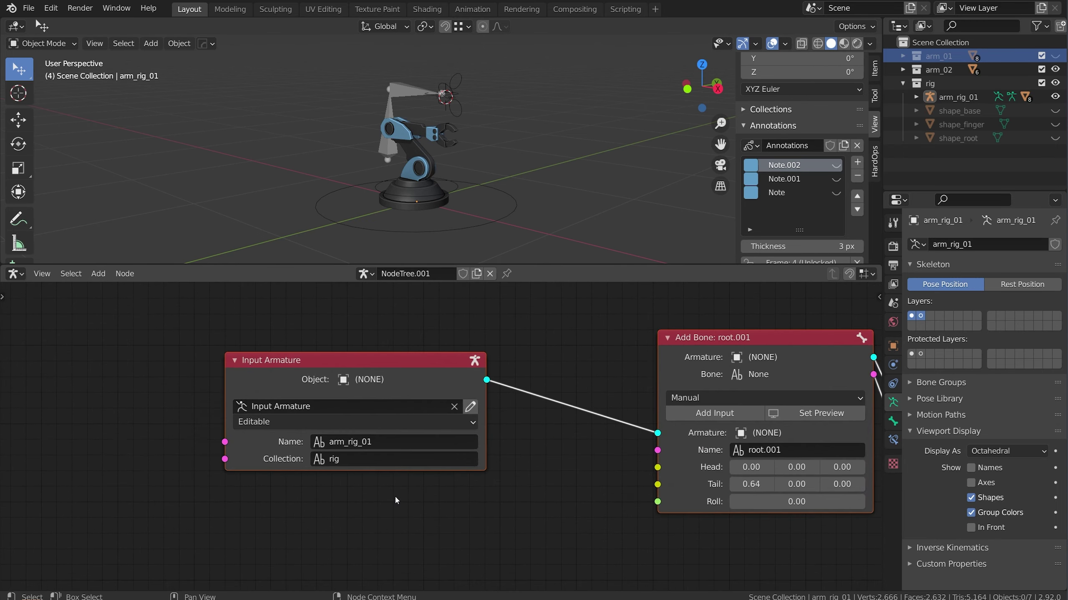
{"action": "left_click", "coordinate": [369, 444]}
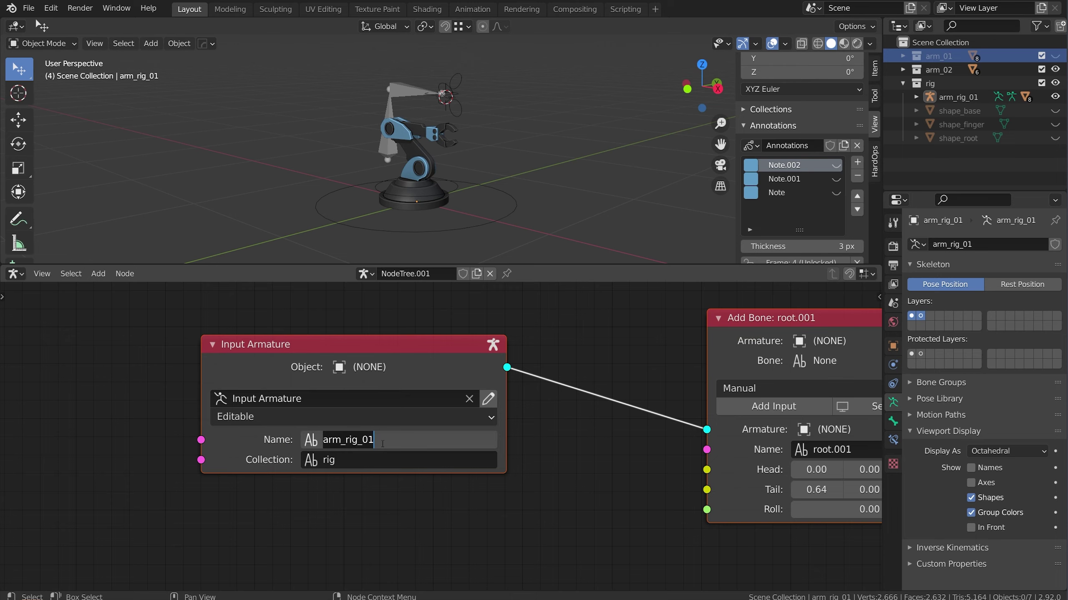
{"action": "key", "text": "Return"}
- Preview the Execute node at the end of the new tree to generate the arm_rig_02 armature
{"action": "scroll", "coordinate": [462, 431], "scroll_direction": "down", "scroll_amount": 20}
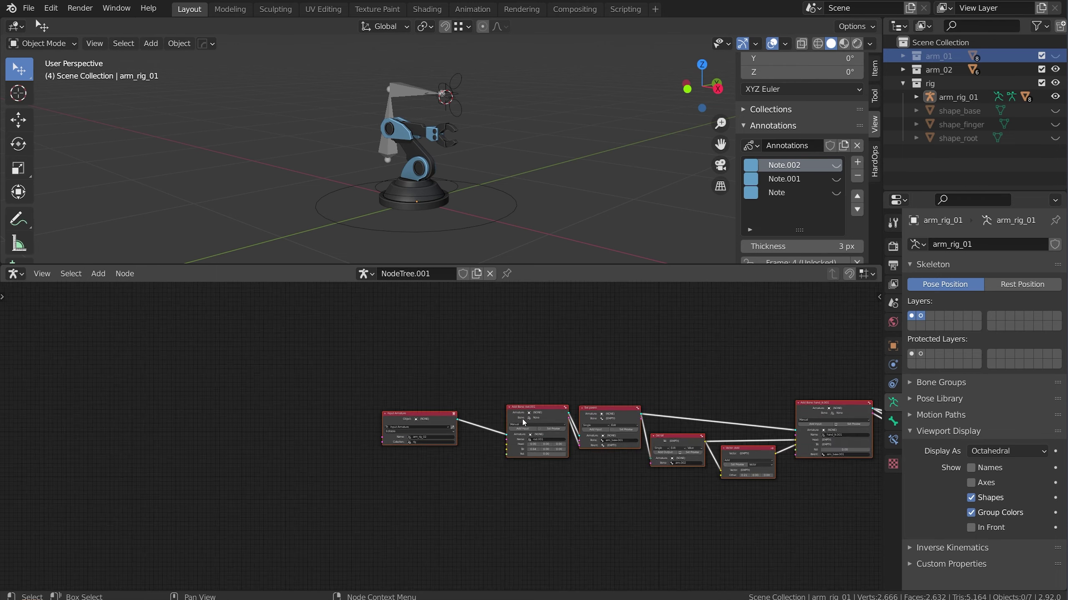
{"action": "middle_click_drag", "start_coordinate": [630, 404], "coordinate": [230, 405]}
{"action": "scroll", "coordinate": [378, 389], "scroll_direction": "up", "scroll_amount": 9}
{"action": "middle_click_drag", "start_coordinate": [576, 377], "coordinate": [172, 395]}
{"action": "scroll", "coordinate": [394, 355], "scroll_direction": "up", "scroll_amount": 13}
{"action": "middle_click_drag", "start_coordinate": [311, 376], "coordinate": [490, 403]}
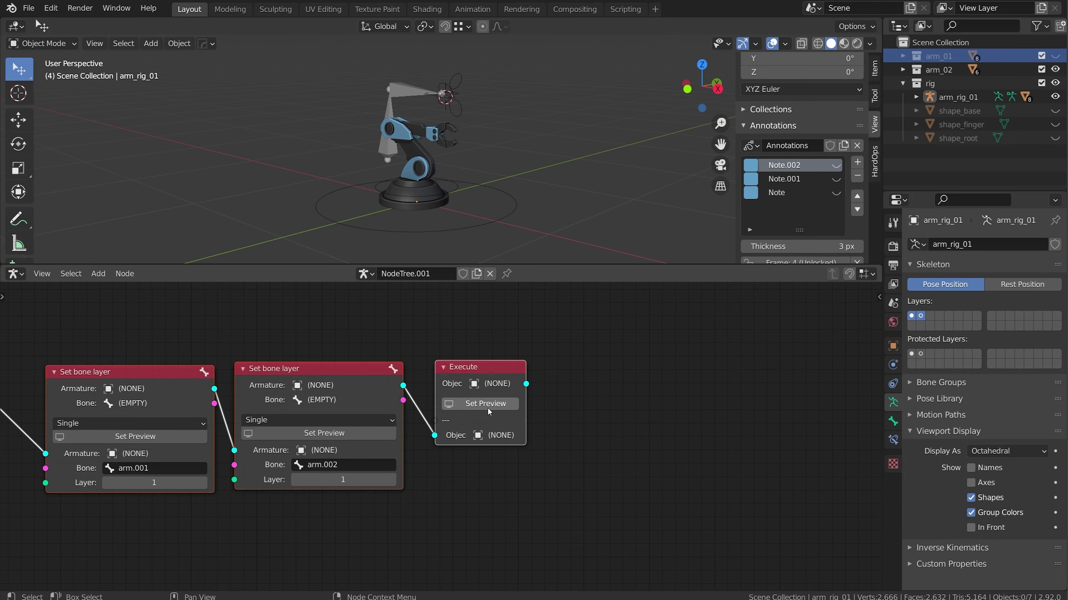
{"action": "left_click", "coordinate": [482, 403]}
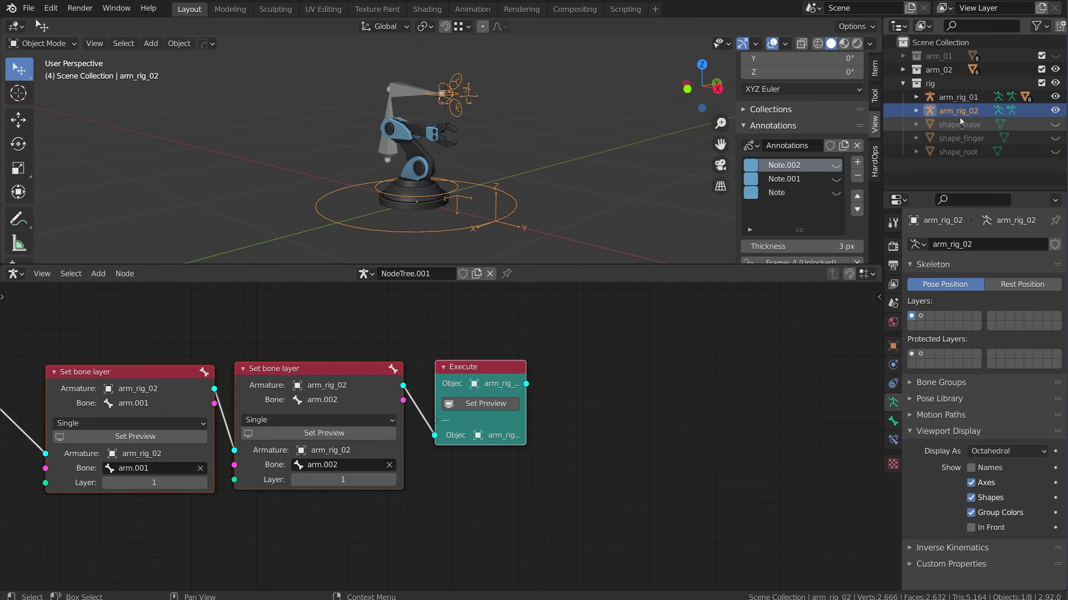
- Open the Input Armature node's armature for editing with the second robot arm in front view
{"action": "key", "text": "KP_1"}
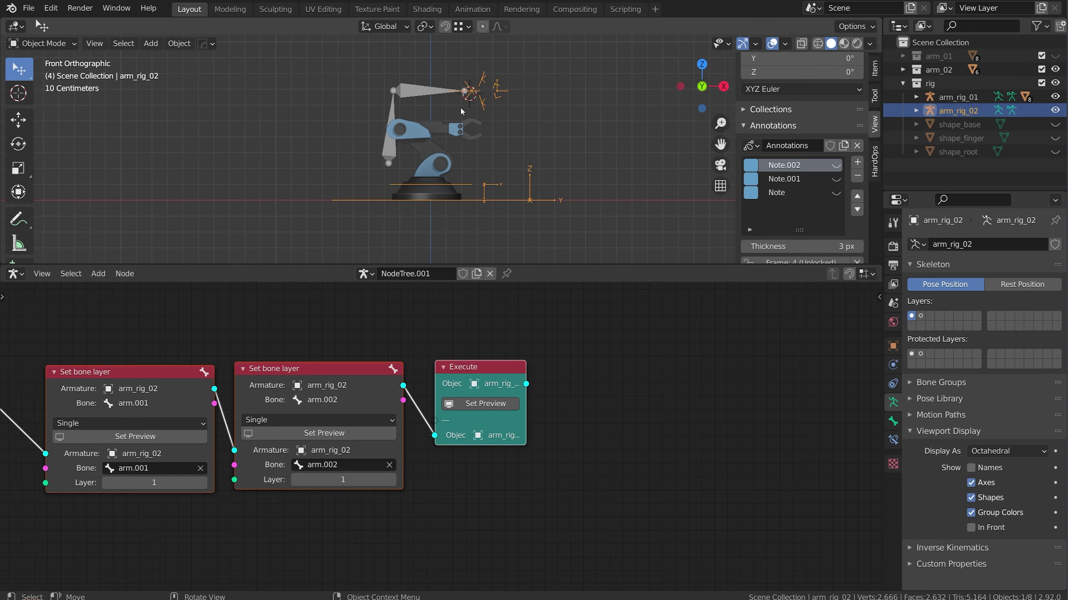
{"action": "scroll", "coordinate": [441, 152], "scroll_direction": "up", "scroll_amount": 3}
{"action": "scroll", "coordinate": [348, 433], "scroll_direction": "down", "scroll_amount": 4}
{"action": "middle_click_drag", "start_coordinate": [348, 433], "coordinate": [714, 454]}
{"action": "middle_click_drag", "start_coordinate": [69, 417], "coordinate": [869, 418]}
{"action": "scroll", "coordinate": [567, 413], "scroll_direction": "up", "scroll_amount": 13}
{"action": "middle_click_drag", "start_coordinate": [568, 429], "coordinate": [421, 364]}
{"action": "scroll", "coordinate": [422, 363], "scroll_direction": "up", "scroll_amount": 1}
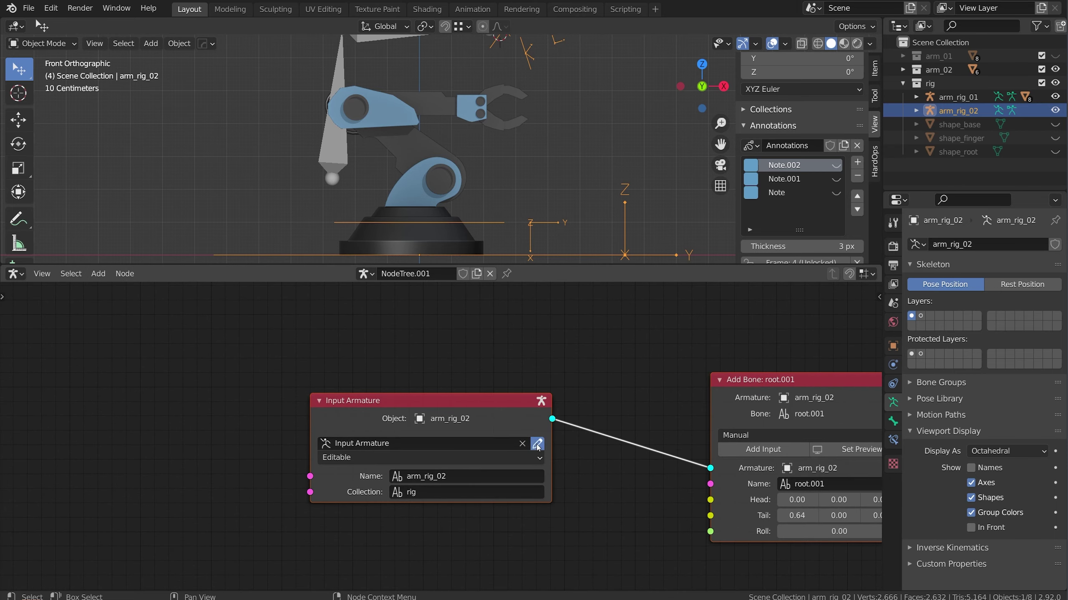
{"action": "left_click", "coordinate": [538, 444]}
- Move the lower pivot, elbow, wrist and finger joints of the input armature onto the matching parts of the blue arm
{"action": "key", "text": "g"}
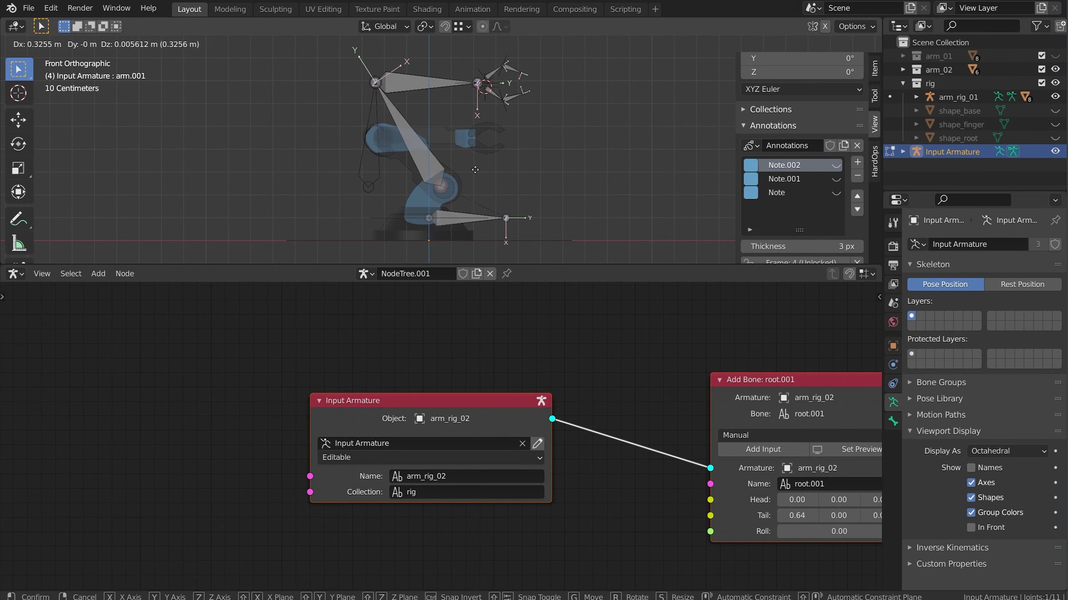
{"action": "left_click", "coordinate": [481, 173]}
{"action": "left_click_drag", "start_coordinate": [339, 102], "coordinate": [395, 63]}
{"action": "key", "text": "g"}
{"action": "left_click", "coordinate": [406, 119]}
{"action": "left_click_drag", "start_coordinate": [449, 135], "coordinate": [488, 97]}
{"action": "key", "text": "g"}
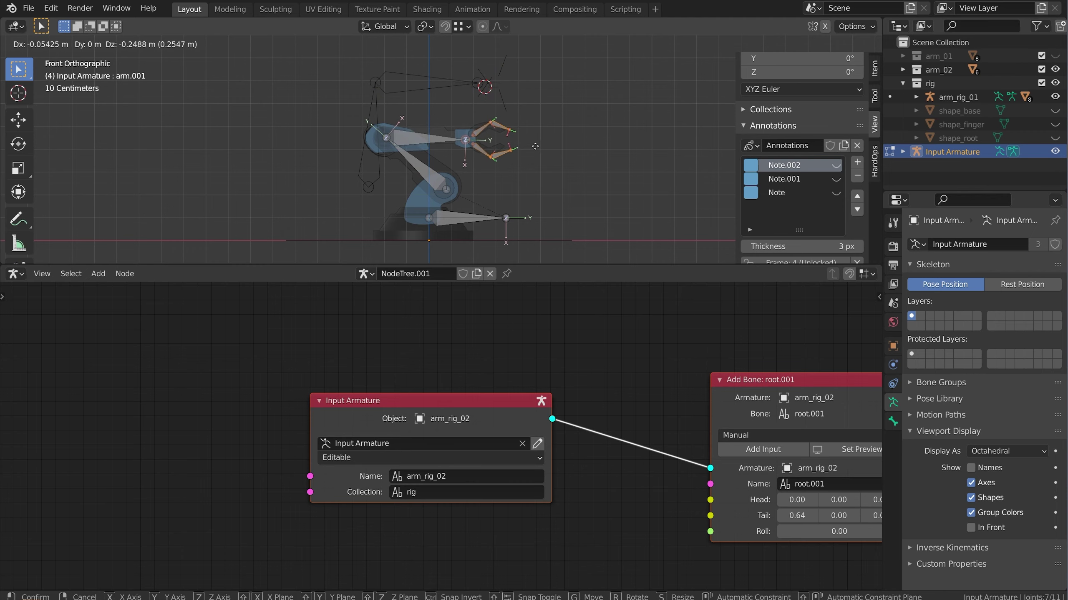
{"action": "left_click", "coordinate": [535, 146]}
- Snap the 3D cursor to the arm_02_base_01 mesh and snap the arm_base.001 bone to the cursor
{"action": "middle_click_drag", "start_coordinate": [535, 146], "coordinate": [452, 196]}
{"action": "left_click", "coordinate": [462, 188]}
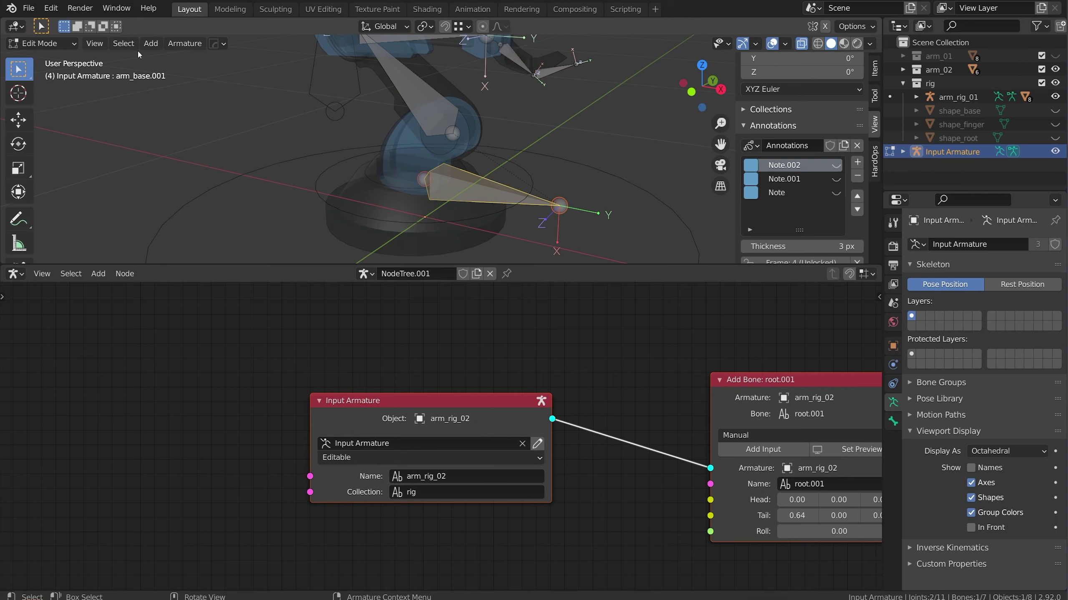
{"action": "left_click", "coordinate": [67, 47]}
{"action": "left_click", "coordinate": [40, 59]}
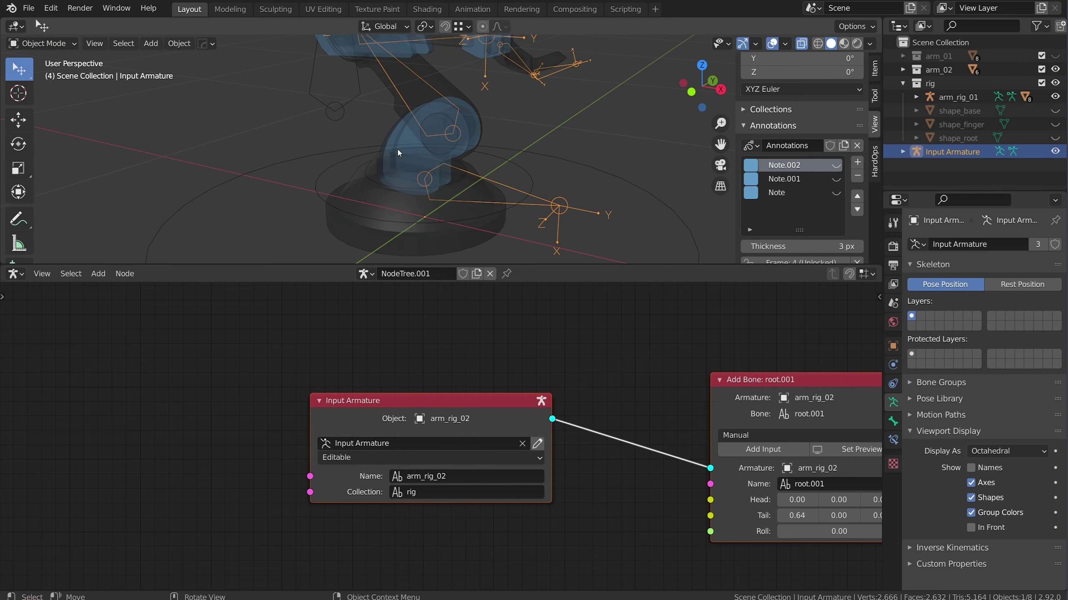
{"action": "left_click", "coordinate": [443, 150]}
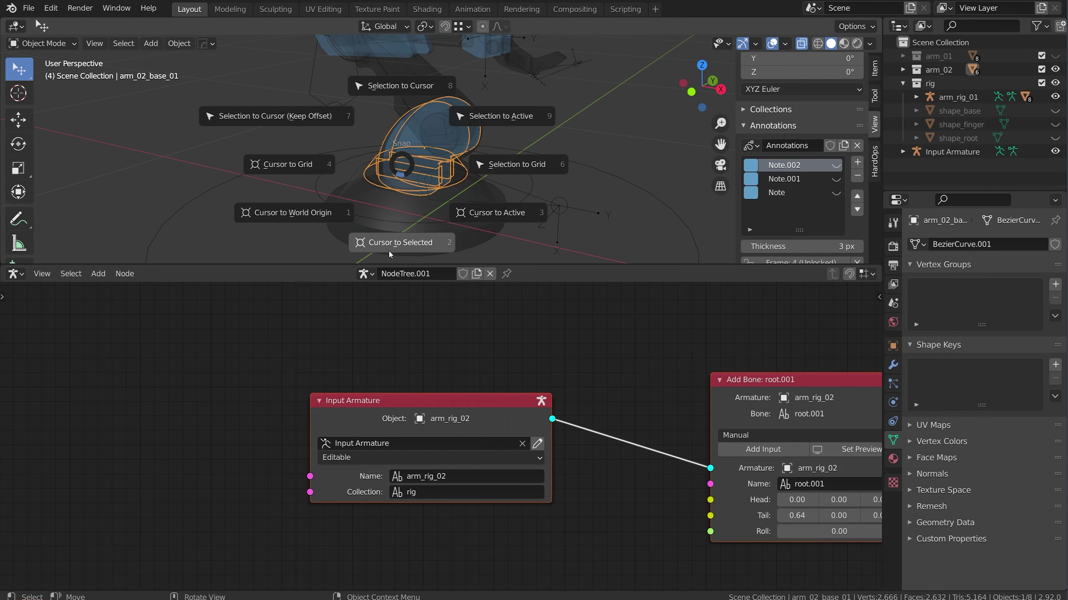
{"action": "left_click", "coordinate": [390, 249]}
{"action": "left_click", "coordinate": [558, 197]}
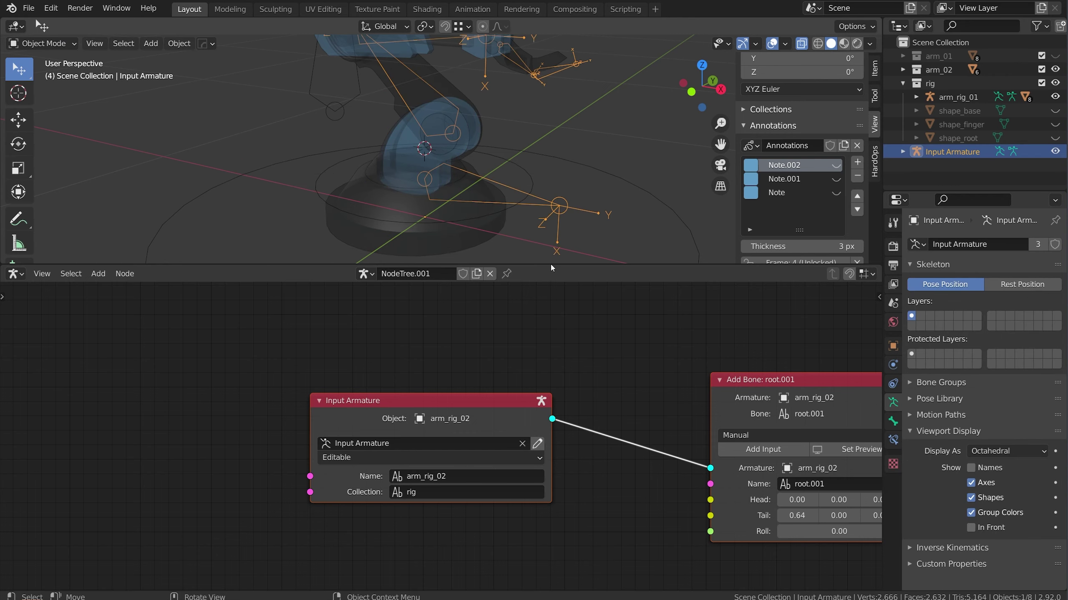
{"action": "left_click", "coordinate": [537, 444]}
{"action": "key", "text": "shift+s"}
{"action": "left_click", "coordinate": [547, 132]}
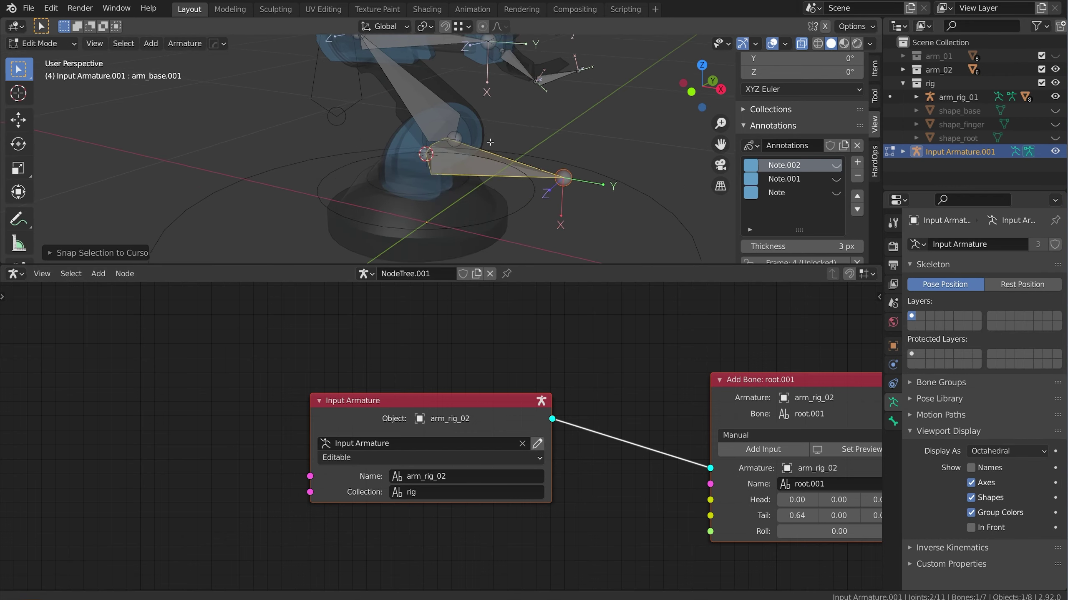
- Snap the 3D cursor to the arm_02_blue_01 mesh's origin and align the arm joints with the arm meshes' pivots
{"action": "left_click", "coordinate": [43, 44]}
{"action": "left_click", "coordinate": [38, 59]}
{"action": "left_click", "coordinate": [462, 115]}
{"action": "key", "text": "shift+s"}
{"action": "left_click", "coordinate": [487, 198]}
{"action": "key", "text": "Tab"}
{"action": "left_click", "coordinate": [478, 103]}
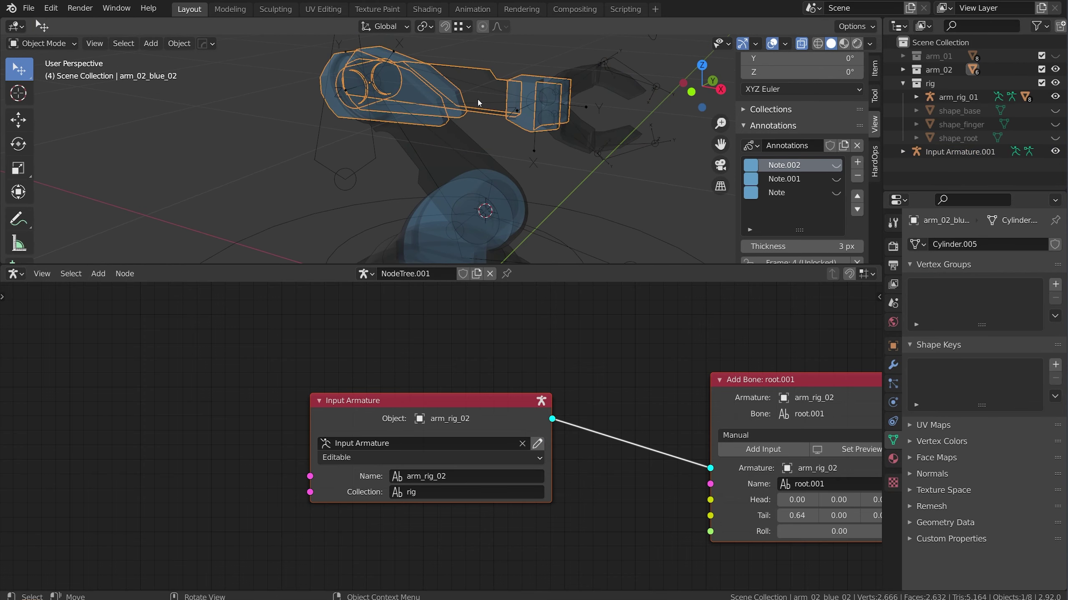
{"action": "key", "text": "ctrl+z"}
{"action": "key", "text": "ctrl+shift+z"}
{"action": "key", "text": "ctrl+z"}
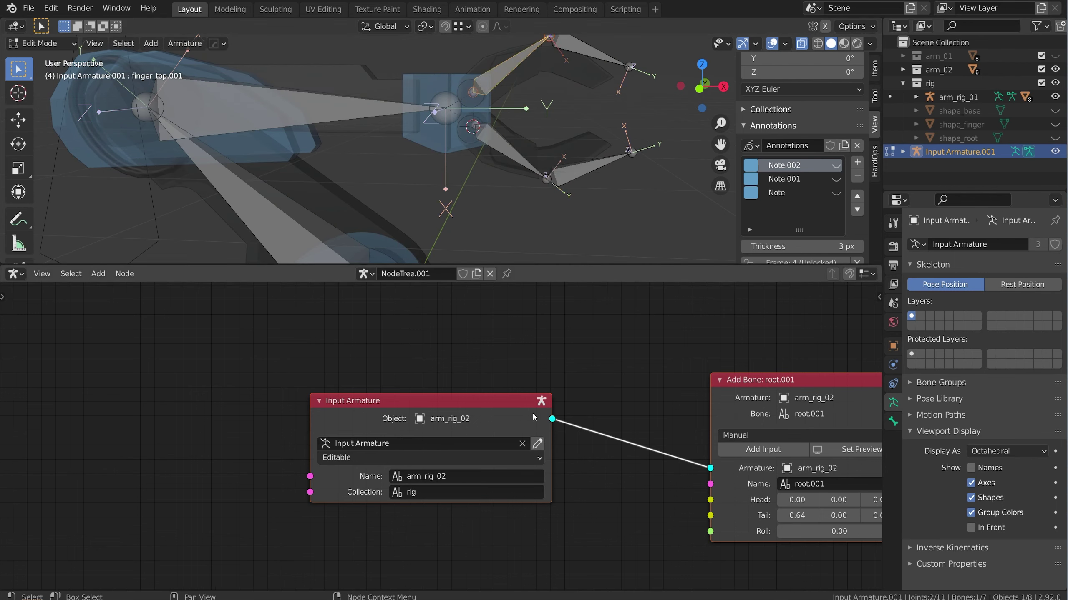
- Move the middle and tip joints of both fingers in front view to fit the second arm's finger meshes
{"action": "key", "text": "KP_1"}
{"action": "left_click_drag", "start_coordinate": [613, 232], "coordinate": [563, 123]}
{"action": "key", "text": "g"}
{"action": "left_click", "coordinate": [539, 137]}
{"action": "key", "text": "g"}
{"action": "left_click", "coordinate": [558, 128]}
{"action": "key", "text": "g"}
{"action": "left_click_drag", "start_coordinate": [470, 99], "coordinate": [524, 117]}
{"action": "left_click", "coordinate": [556, 68]}
{"action": "key", "text": "g"}
{"action": "left_click", "coordinate": [516, 114]}
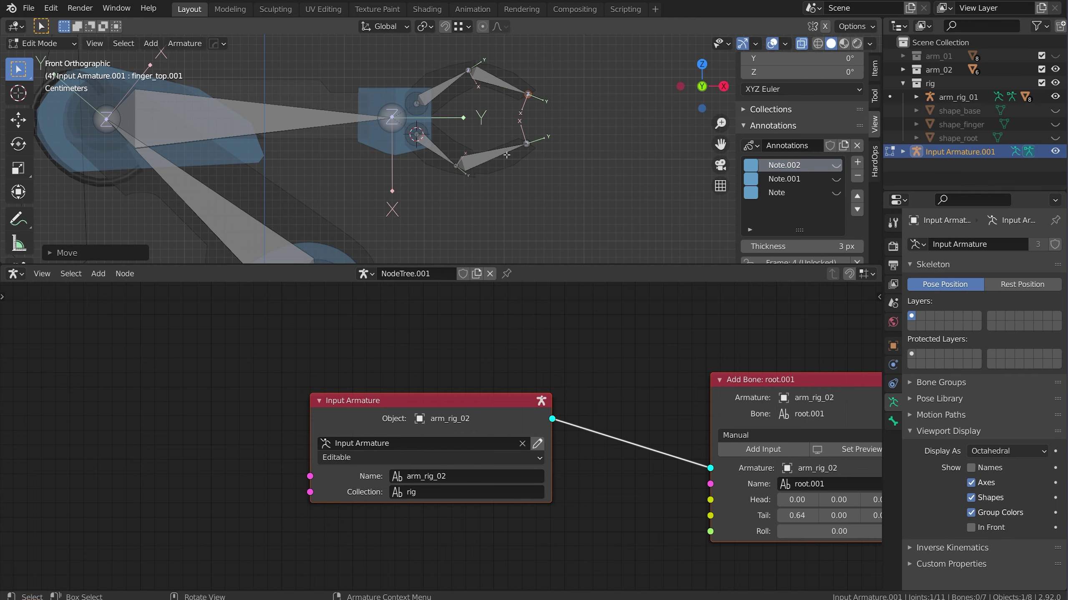
- Hide arm_rig_01 and preview the Execute node again to rebuild arm_rig_02 from the edited input armature
{"action": "scroll", "coordinate": [506, 154], "scroll_direction": "down", "scroll_amount": 5}
{"action": "middle_click_drag", "start_coordinate": [505, 155], "coordinate": [492, 206]}
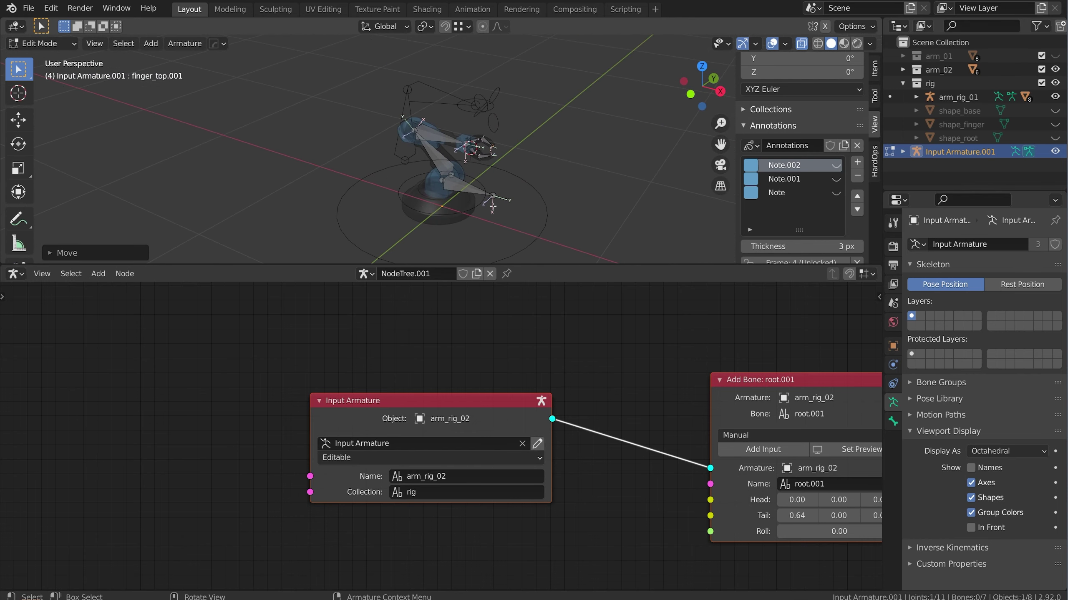
{"action": "scroll", "coordinate": [481, 183], "scroll_direction": "up", "scroll_amount": 3}
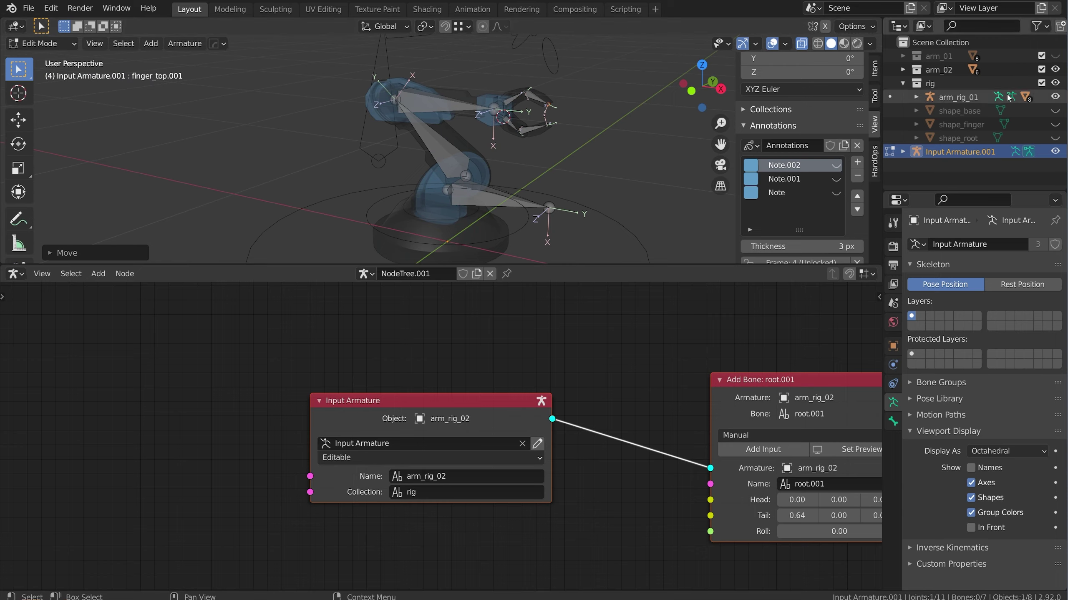
{"action": "scroll", "coordinate": [807, 369], "scroll_direction": "down", "scroll_amount": 10}
{"action": "middle_click_drag", "start_coordinate": [808, 368], "coordinate": [445, 357]}
{"action": "middle_click_drag", "start_coordinate": [756, 380], "coordinate": [530, 381]}
{"action": "middle_click_drag", "start_coordinate": [790, 346], "coordinate": [141, 374]}
{"action": "scroll", "coordinate": [367, 372], "scroll_direction": "up", "scroll_amount": 5}
{"action": "scroll", "coordinate": [762, 348], "scroll_direction": "down", "scroll_amount": 7}
{"action": "middle_click_drag", "start_coordinate": [852, 342], "coordinate": [455, 370]}
{"action": "scroll", "coordinate": [514, 417], "scroll_direction": "up", "scroll_amount": 17}
{"action": "left_click", "coordinate": [543, 442]}
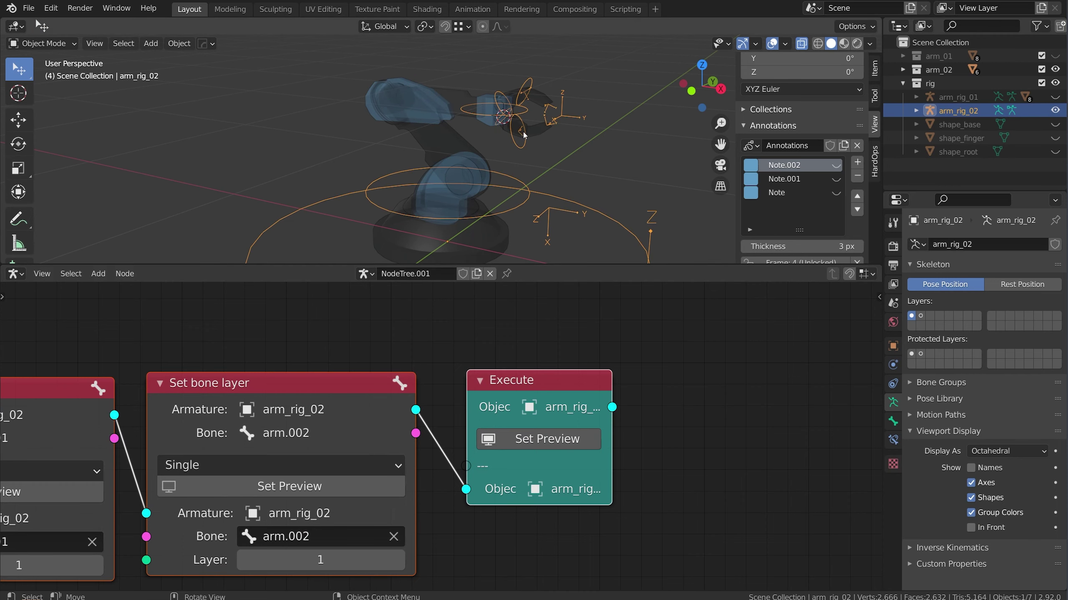
- Test arm_rig_02 in Pose Mode by moving the hand_ik.001 control, and toggle the armature's second bone layer
{"action": "key", "text": "ctrl+Tab"}
{"action": "left_click", "coordinate": [493, 116]}
{"action": "middle_click_drag", "start_coordinate": [493, 116], "coordinate": [510, 114]}
{"action": "key", "text": "g"}
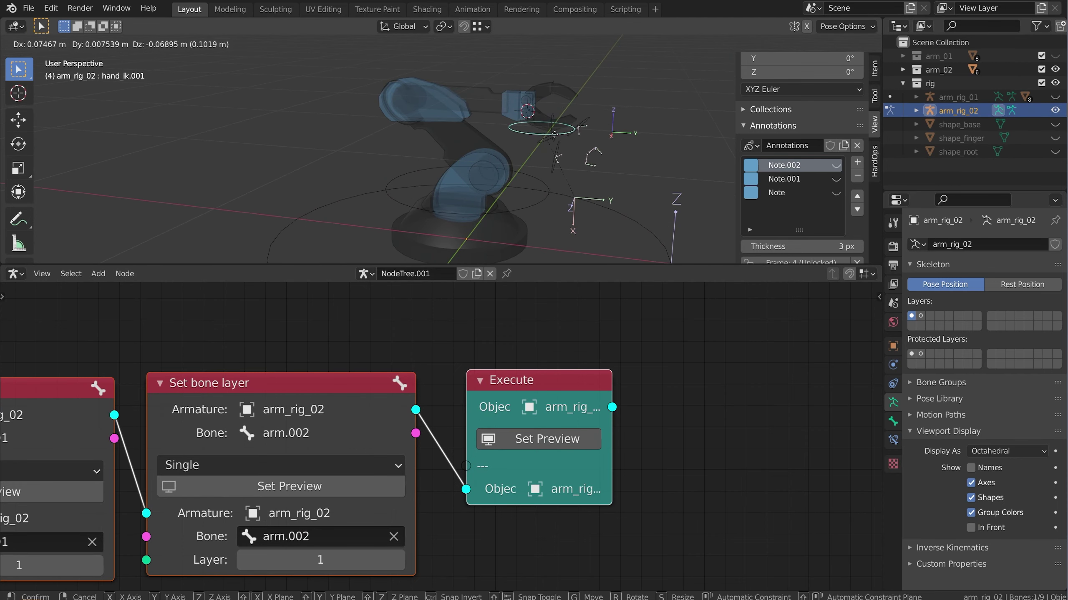
{"action": "right_click", "coordinate": [591, 143]}
{"action": "left_click", "coordinate": [923, 316], "text": "shift"}
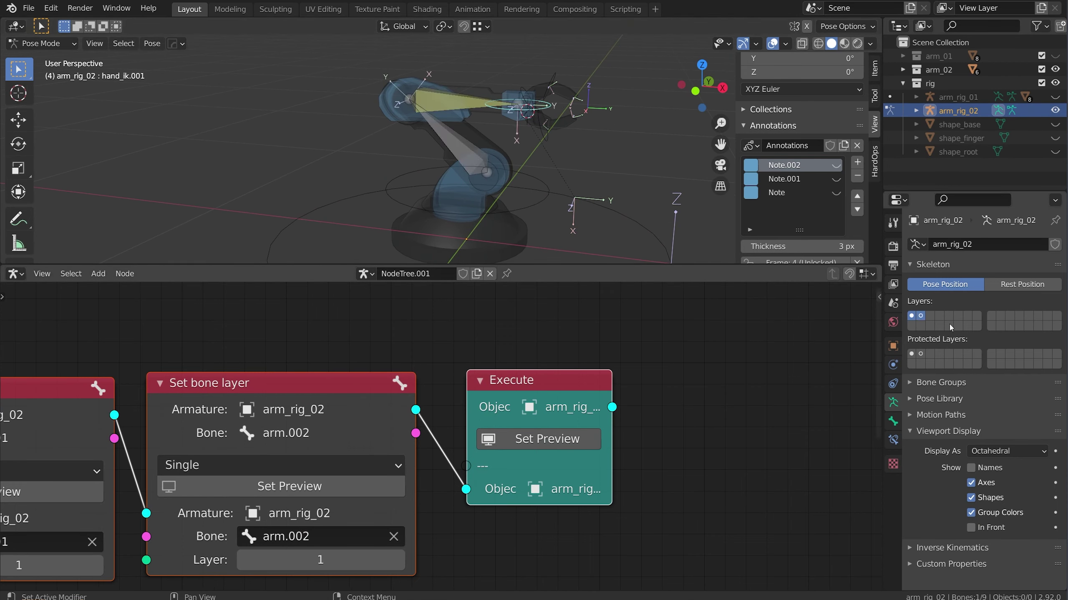
{"action": "left_click", "coordinate": [921, 316], "text": "shift"}
- Parent the arm_02_base_01 mesh to the arm_base.001 bone of arm_rig_02 with the Bone option
{"action": "middle_click_drag", "start_coordinate": [498, 184], "coordinate": [492, 185]}
{"action": "scroll", "coordinate": [492, 184], "scroll_direction": "up", "scroll_amount": 1}
{"action": "key", "text": "ctrl+Tab"}
{"action": "left_click", "coordinate": [496, 161]}
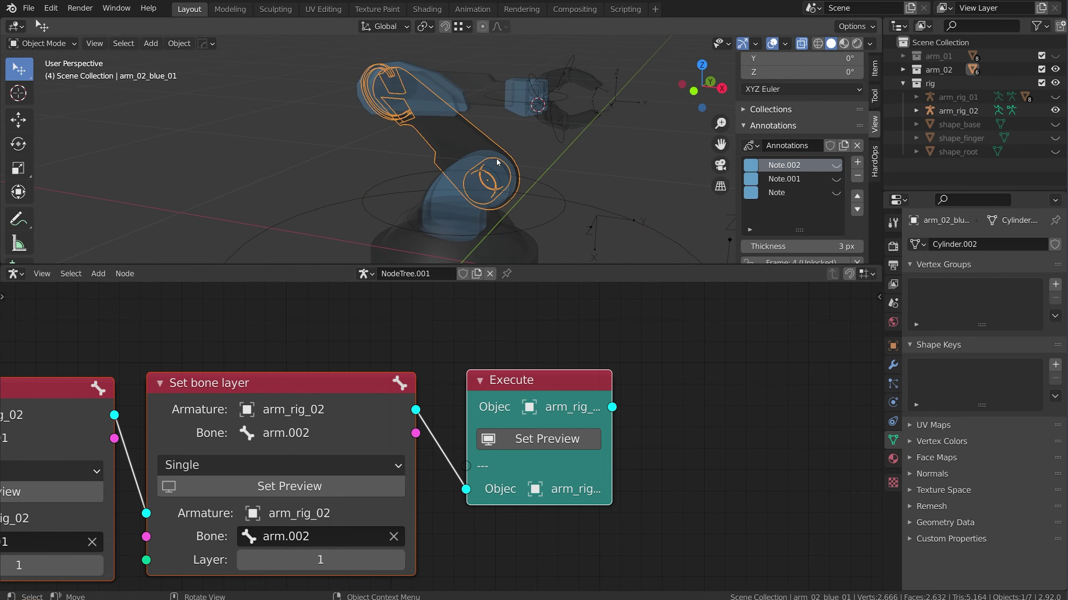
{"action": "left_click", "coordinate": [429, 213]}
{"action": "left_click", "coordinate": [553, 185], "text": "shift"}
{"action": "key", "text": "ctrl+Tab"}
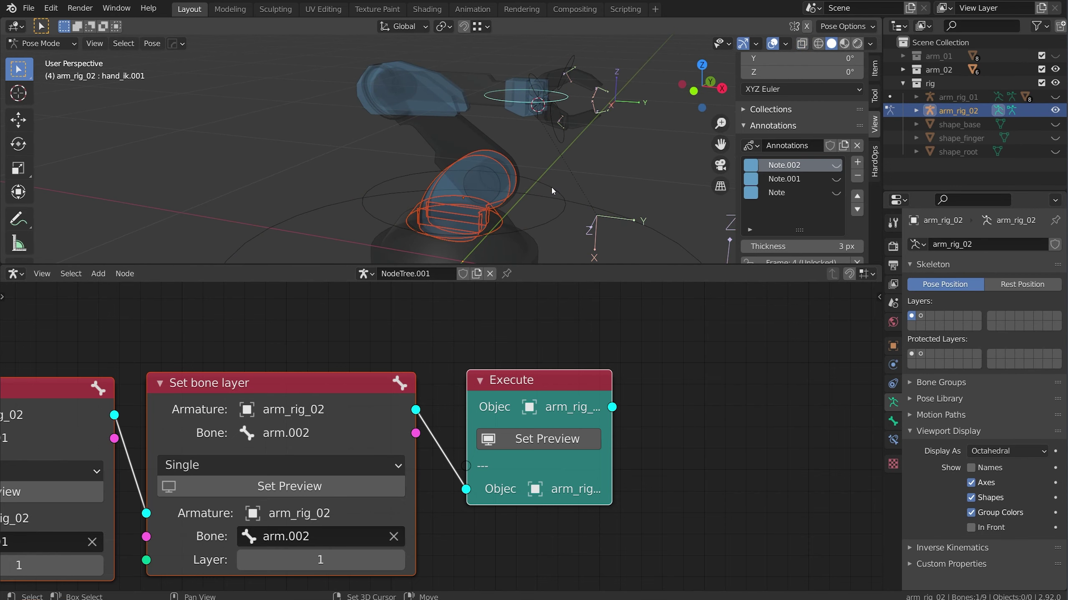
{"action": "left_click", "coordinate": [551, 187], "text": "shift"}
{"action": "scroll", "coordinate": [546, 196], "scroll_direction": "down", "scroll_amount": 2}
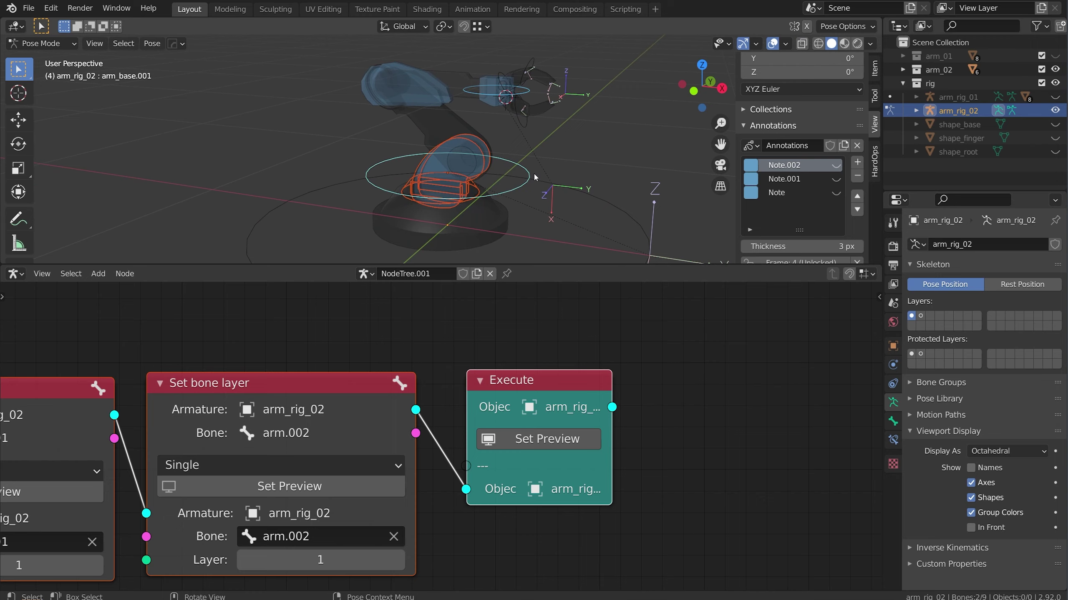
{"action": "key", "text": "ctrl+p"}
{"action": "left_click", "coordinate": [534, 174]}
- Test the second arm's rig by moving its hand_ik.001 control in Pose Mode
{"action": "scroll", "coordinate": [546, 202], "scroll_direction": "up", "scroll_amount": 2}
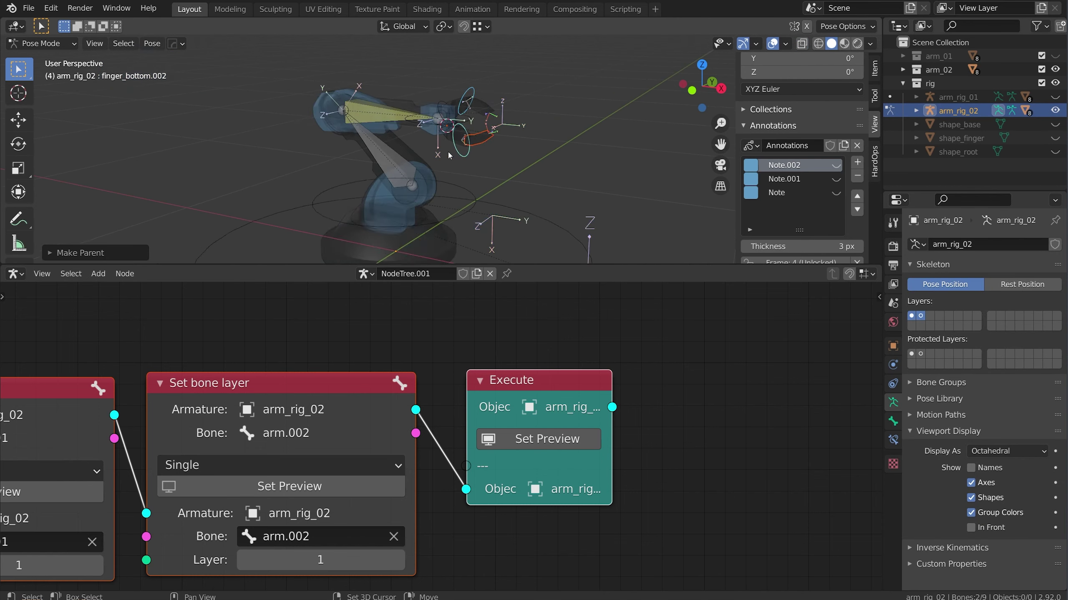
{"action": "left_click", "coordinate": [413, 124]}
{"action": "middle_click_drag", "start_coordinate": [419, 143], "coordinate": [498, 99]}
{"action": "key", "text": "g"}
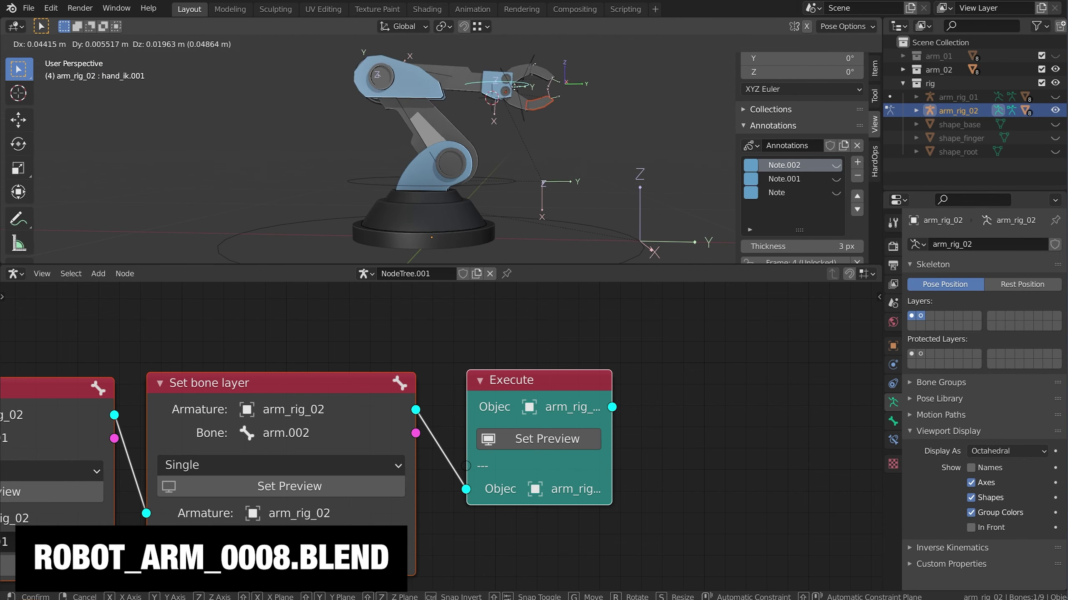
{"action": "left_click", "coordinate": [525, 69]}
- Test the second arm's base by rotating the arm_base.001 control around the global Z axis
{"action": "left_click", "coordinate": [506, 182]}
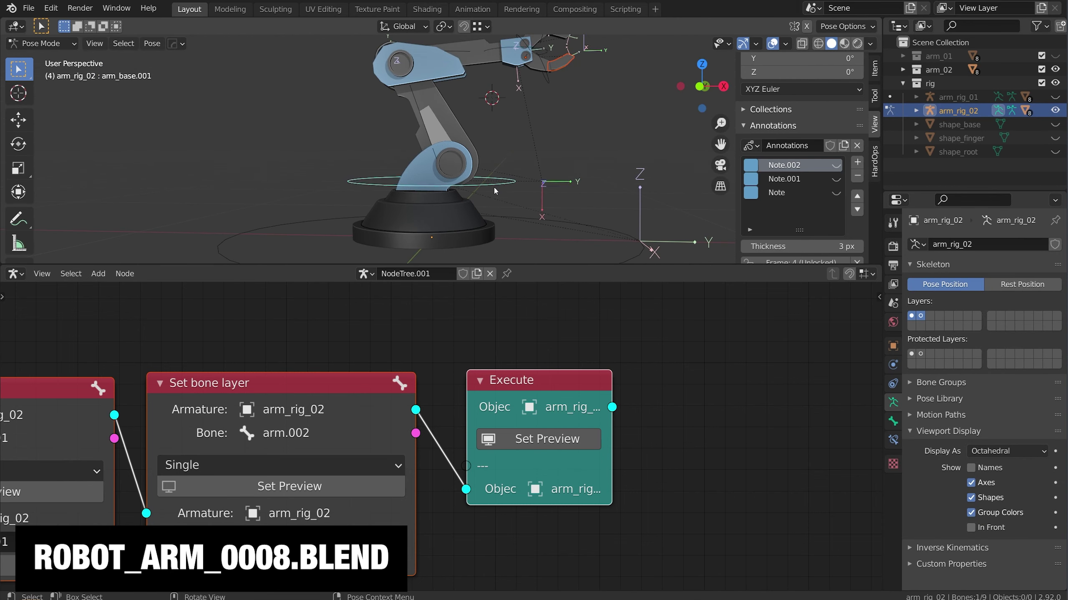
{"action": "middle_click_drag", "start_coordinate": [493, 184], "coordinate": [497, 197]}
{"action": "key", "text": "r"}
{"action": "key", "text": "x"}
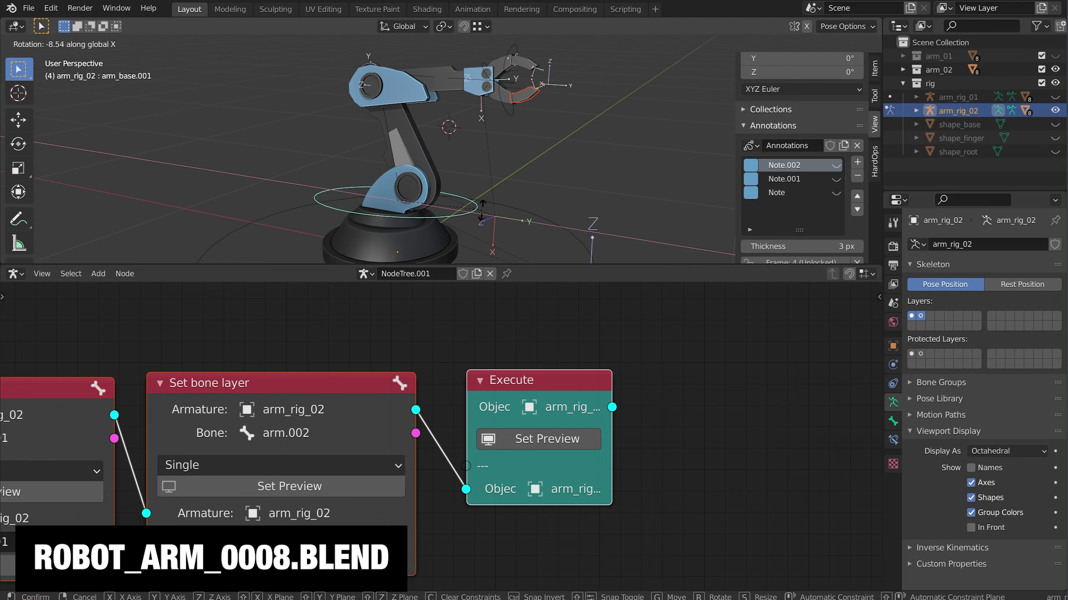
{"action": "key", "text": "z"}
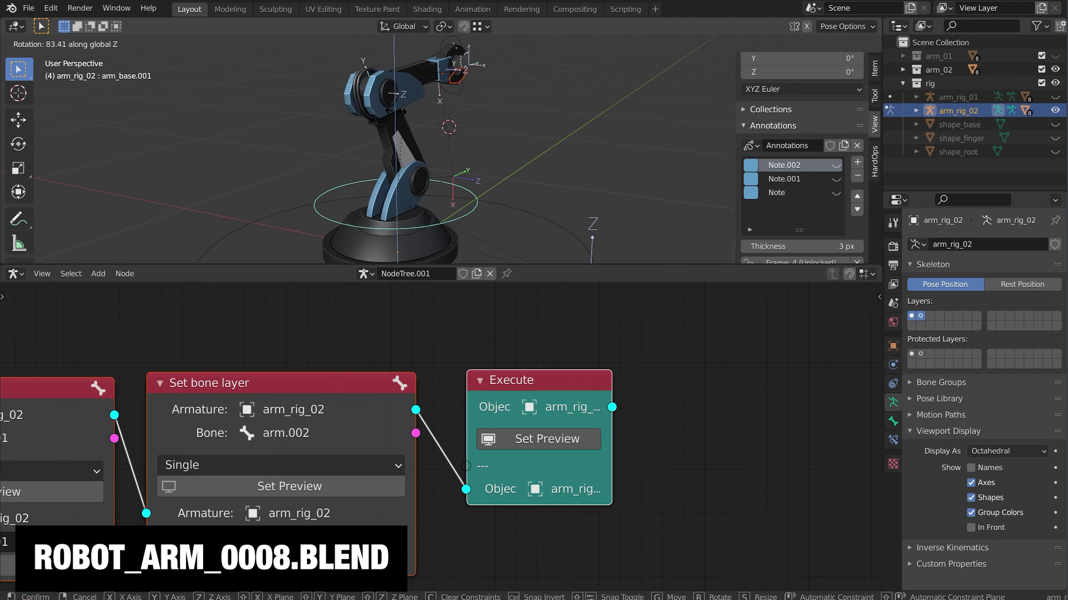
{"action": "left_click", "coordinate": [442, 168]}
- Reselect hand_ik.001 on arm_rig_02 and move it again to try out the arm's inverse kinematics
{"action": "scroll", "coordinate": [450, 160], "scroll_direction": "down", "scroll_amount": 2}
{"action": "middle_click_drag", "start_coordinate": [450, 160], "coordinate": [477, 140]}
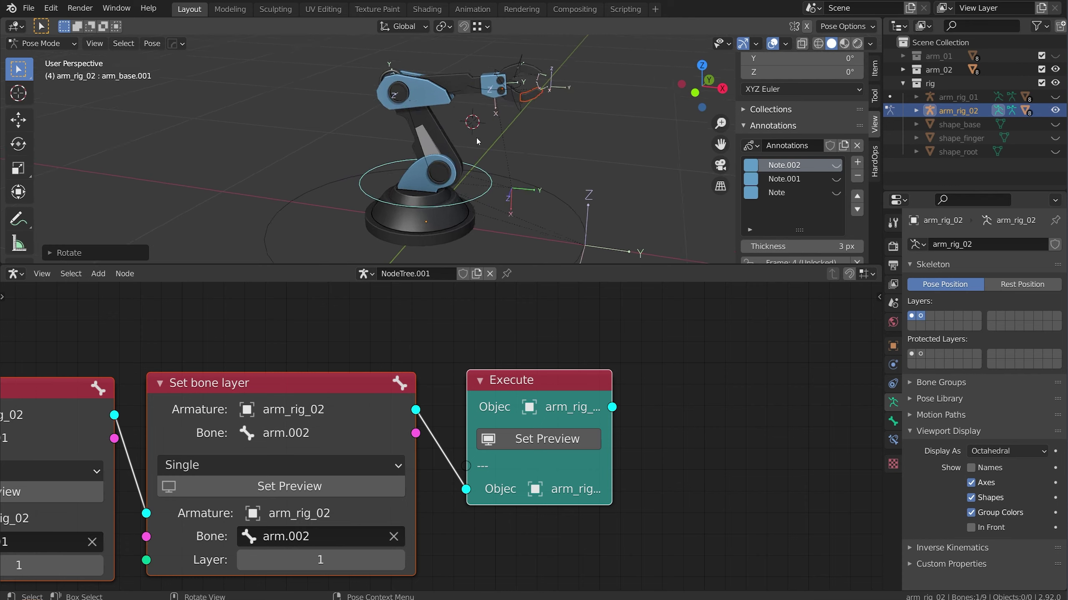
{"action": "scroll", "coordinate": [476, 141], "scroll_direction": "down", "scroll_amount": 1}
{"action": "left_click", "coordinate": [481, 104]}
{"action": "key", "text": "ctrl+Tab"}
{"action": "left_click", "coordinate": [474, 108]}
{"action": "left_click", "coordinate": [479, 103]}
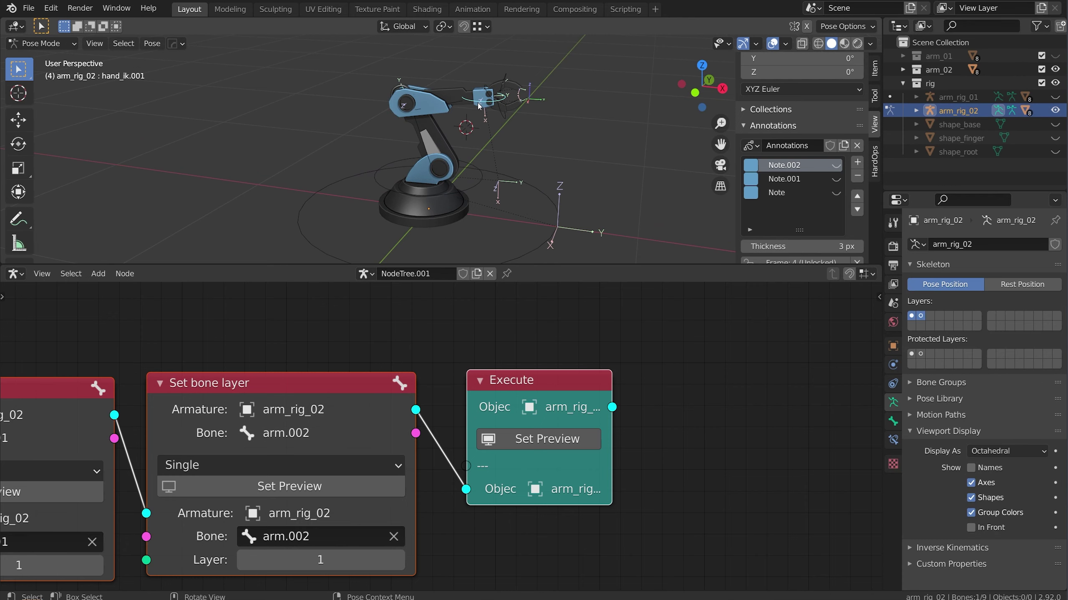
{"action": "key", "text": "g"}
{"action": "left_click", "coordinate": [496, 144]}
{"action": "middle_click_drag", "start_coordinate": [497, 144], "coordinate": [472, 149]}
{"action": "scroll", "coordinate": [448, 372], "scroll_direction": "down", "scroll_amount": 2}
- Review the complete node chain of NodeTree.001 from its first node to Execute
{"action": "scroll", "coordinate": [646, 401], "scroll_direction": "down", "scroll_amount": 8}
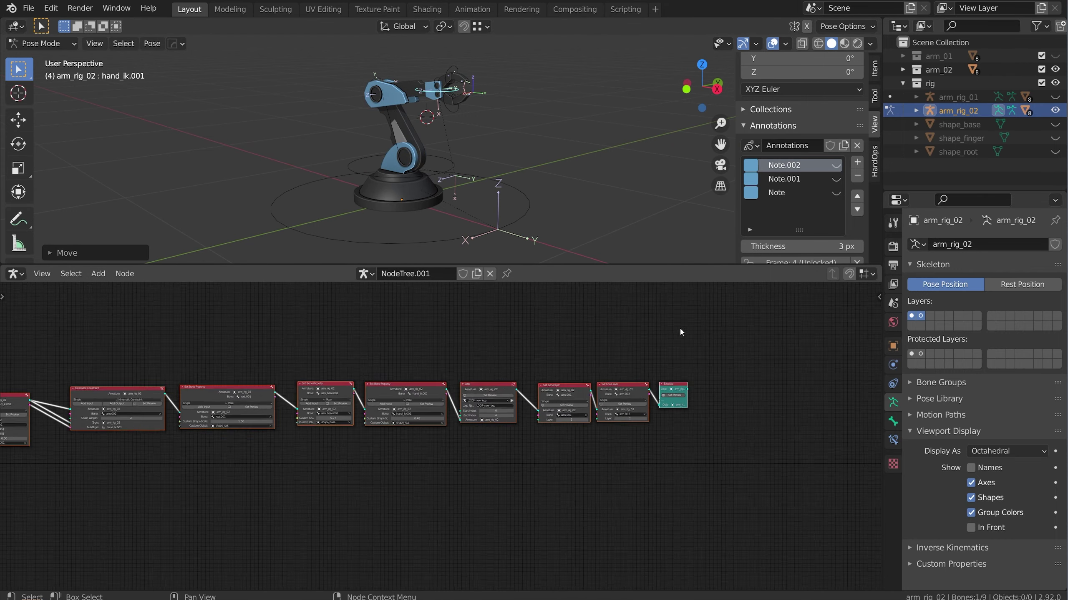
{"action": "scroll", "coordinate": [646, 400], "scroll_direction": "up", "scroll_amount": 1}
{"action": "left_click_drag", "start_coordinate": [702, 312], "coordinate": [72, 493]}
{"action": "mouse_move", "coordinate": [441, 143]}
{"action": "middle_mouse_down"}
{"action": "mouse_move", "coordinate": [397, 138]}
{"action": "mouse_move", "coordinate": [455, 146]}
{"action": "middle_mouse_up"}
{"action": "left_click", "coordinate": [491, 172]}
{"action": "key", "text": "g"}
{"action": "key", "text": "z"}
{"action": "key", "text": "Escape"}
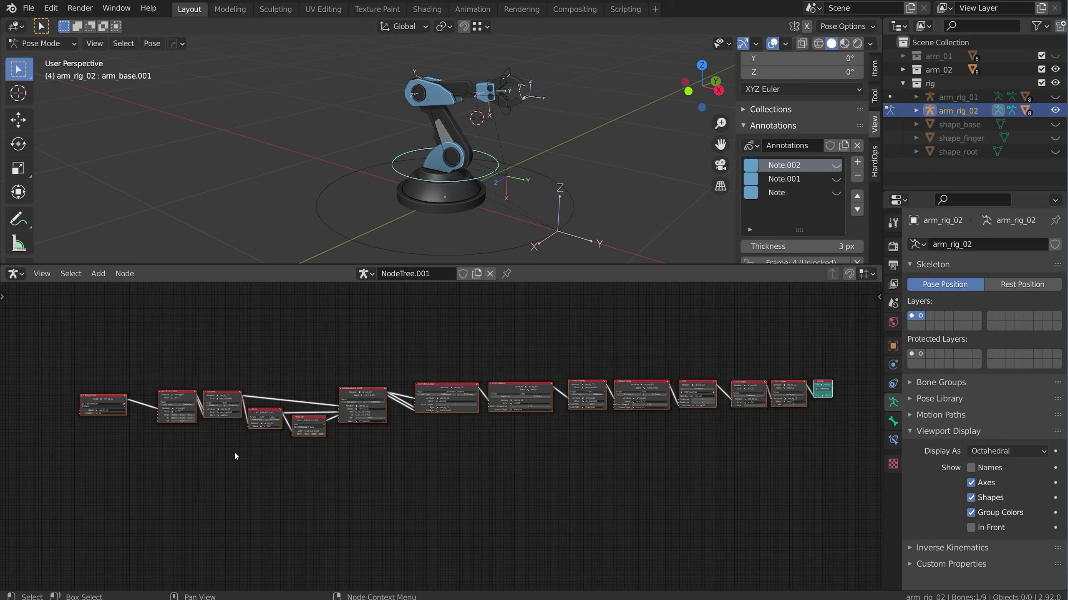
- Show the arm_01 collection and the arm_rig_01 armature again alongside the second arm
{"action": "middle_click_drag", "start_coordinate": [500, 164], "coordinate": [480, 191]}
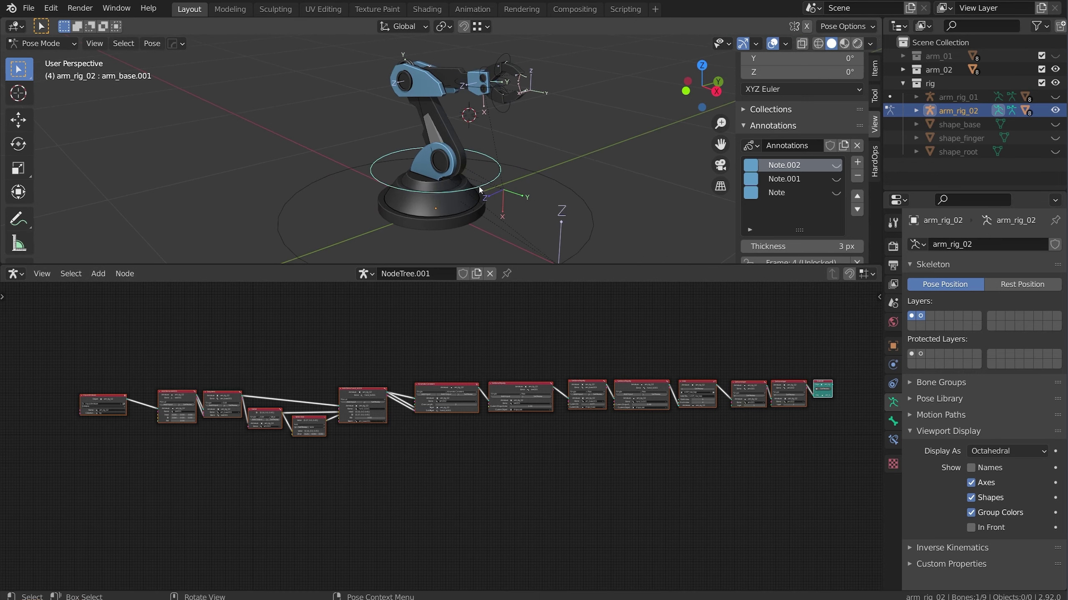
{"action": "left_click", "coordinate": [1055, 56]}
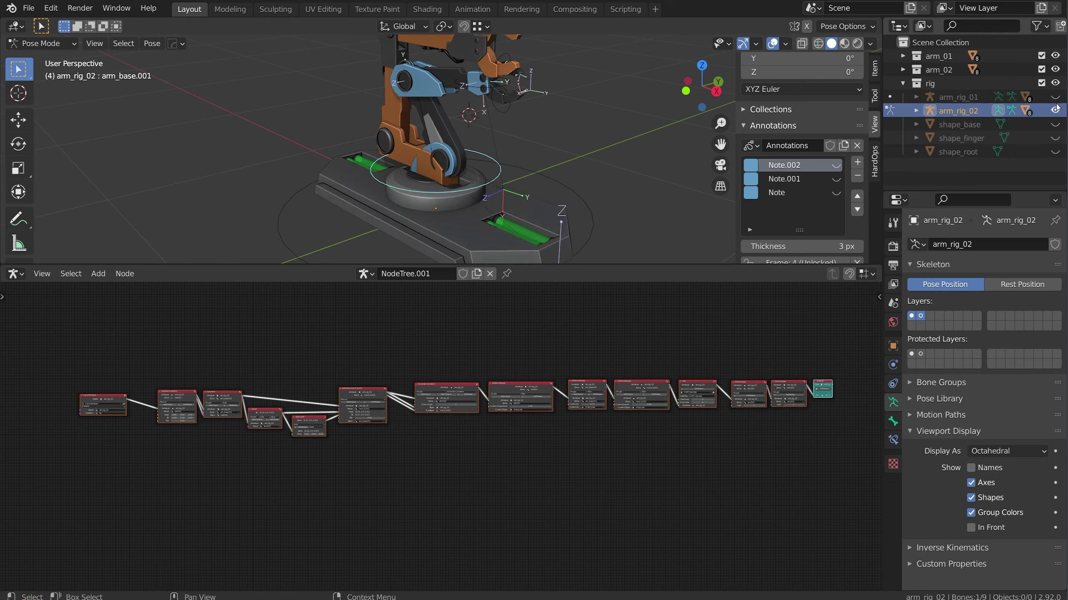
{"action": "left_click", "coordinate": [1055, 97]}
{"action": "scroll", "coordinate": [662, 139], "scroll_direction": "down", "scroll_amount": 3}
{"action": "middle_click_drag", "start_coordinate": [663, 140], "coordinate": [632, 173]}
- Move the root.001 control of arm_rig_02 along the Y axis to place the second arm beside the first
{"action": "left_click", "coordinate": [514, 170]}
{"action": "key", "text": "ctrl+Tab"}
{"action": "key", "text": "ctrl+Tab"}
{"action": "key", "text": "g"}
{"action": "key", "text": "z"}
{"action": "key", "text": "x"}
{"action": "key", "text": "y"}
{"action": "left_click", "coordinate": [673, 127]}
{"action": "middle_click_drag", "start_coordinate": [673, 126], "coordinate": [660, 113]}
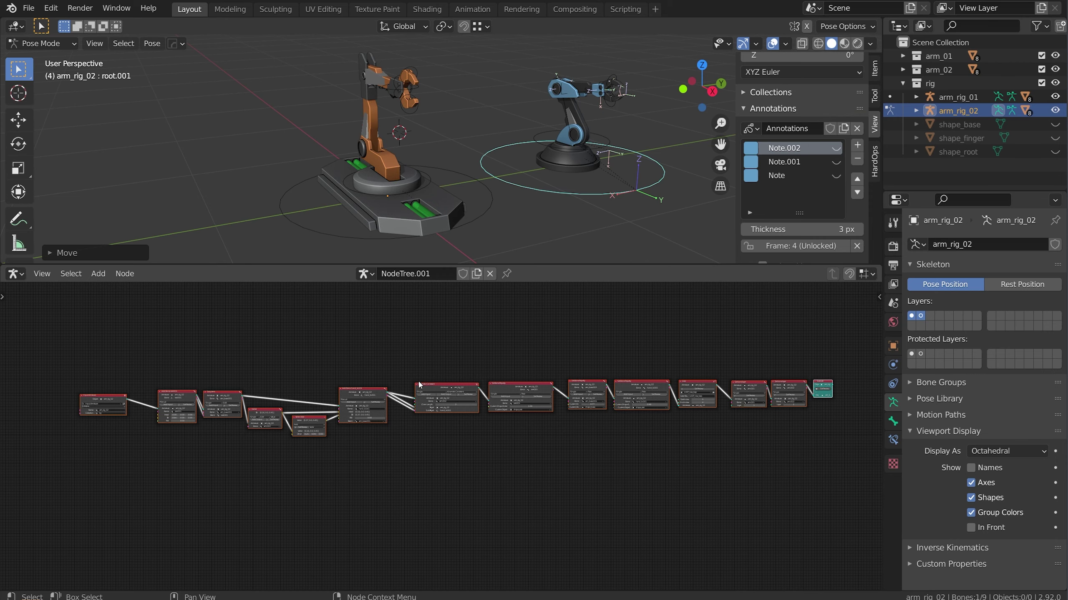
- Examine the nodes of NodeTree.001 up close, following the chain through the Kinematic Constraint and Set Bone Property nodes
{"action": "scroll", "coordinate": [428, 410], "scroll_direction": "up", "scroll_amount": 9}
{"action": "middle_click_drag", "start_coordinate": [348, 410], "coordinate": [643, 422]}
{"action": "scroll", "coordinate": [542, 428], "scroll_direction": "up", "scroll_amount": 2}
{"action": "scroll", "coordinate": [461, 429], "scroll_direction": "up", "scroll_amount": 7}
{"action": "middle_click_drag", "start_coordinate": [378, 429], "coordinate": [651, 500]}
{"action": "scroll", "coordinate": [650, 500], "scroll_direction": "down", "scroll_amount": 2}
{"action": "scroll", "coordinate": [547, 483], "scroll_direction": "up", "scroll_amount": 3}
{"action": "middle_click_drag", "start_coordinate": [462, 470], "coordinate": [332, 468]}
{"action": "scroll", "coordinate": [637, 484], "scroll_direction": "down", "scroll_amount": 3}
{"action": "scroll", "coordinate": [637, 479], "scroll_direction": "down", "scroll_amount": 8}
{"action": "scroll", "coordinate": [653, 467], "scroll_direction": "up", "scroll_amount": 1}
{"action": "middle_click_drag", "start_coordinate": [653, 466], "coordinate": [319, 477]}
{"action": "scroll", "coordinate": [663, 465], "scroll_direction": "up", "scroll_amount": 4}
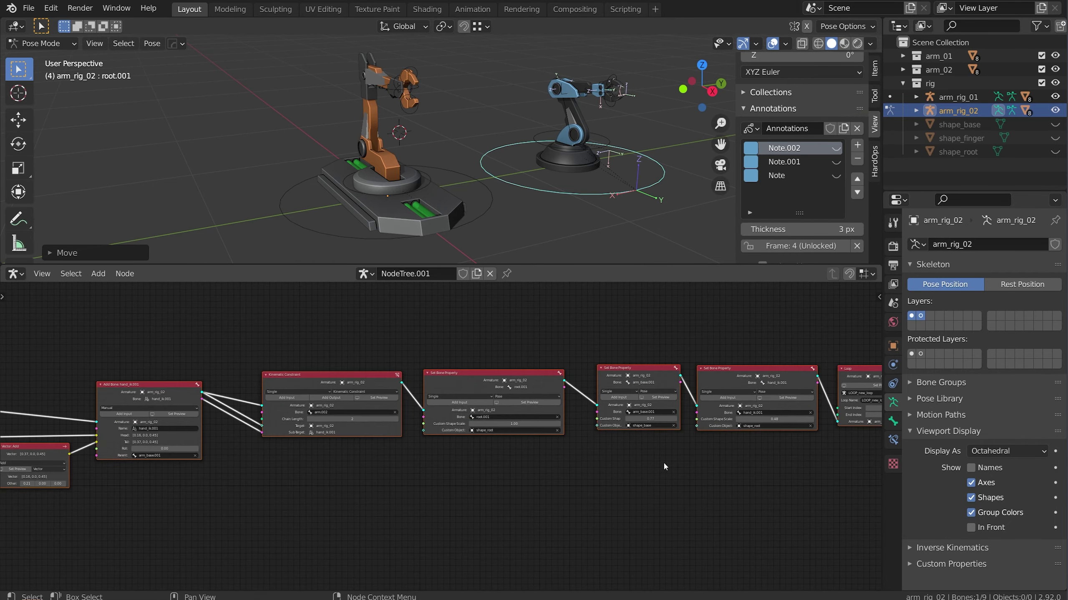
{"action": "middle_click_drag", "start_coordinate": [622, 455], "coordinate": [303, 469]}
- Preview the hand_ik.001 Set Bone Property, Loop, both Set bone layer and Execute nodes in turn to rebuild arm_rig_02
{"action": "left_click", "coordinate": [559, 401]}
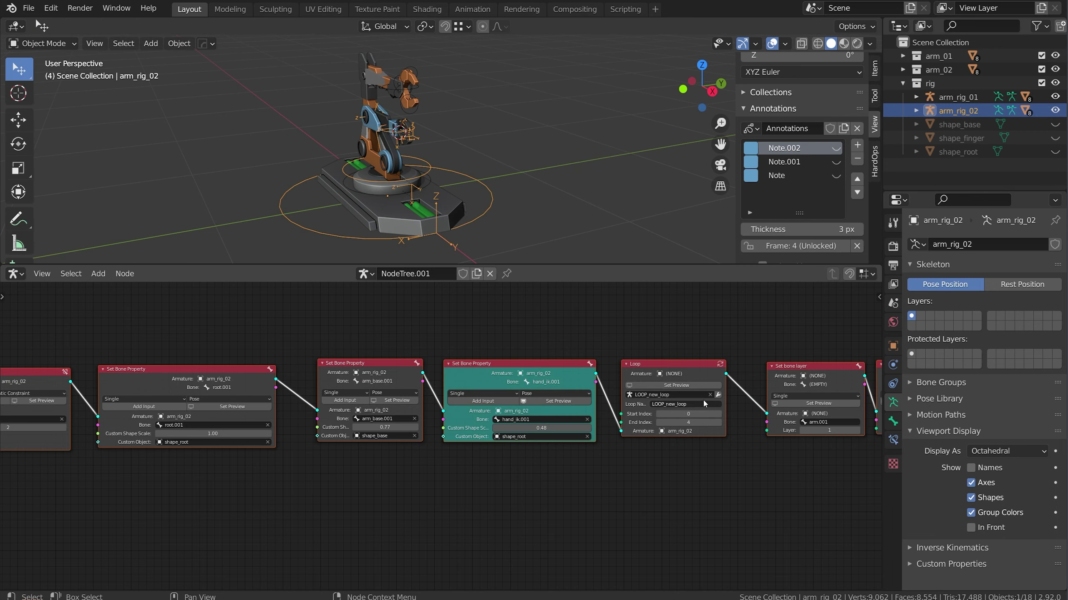
{"action": "left_click", "coordinate": [704, 385]}
{"action": "left_click", "coordinate": [818, 403]}
{"action": "middle_click_drag", "start_coordinate": [818, 404], "coordinate": [351, 422]}
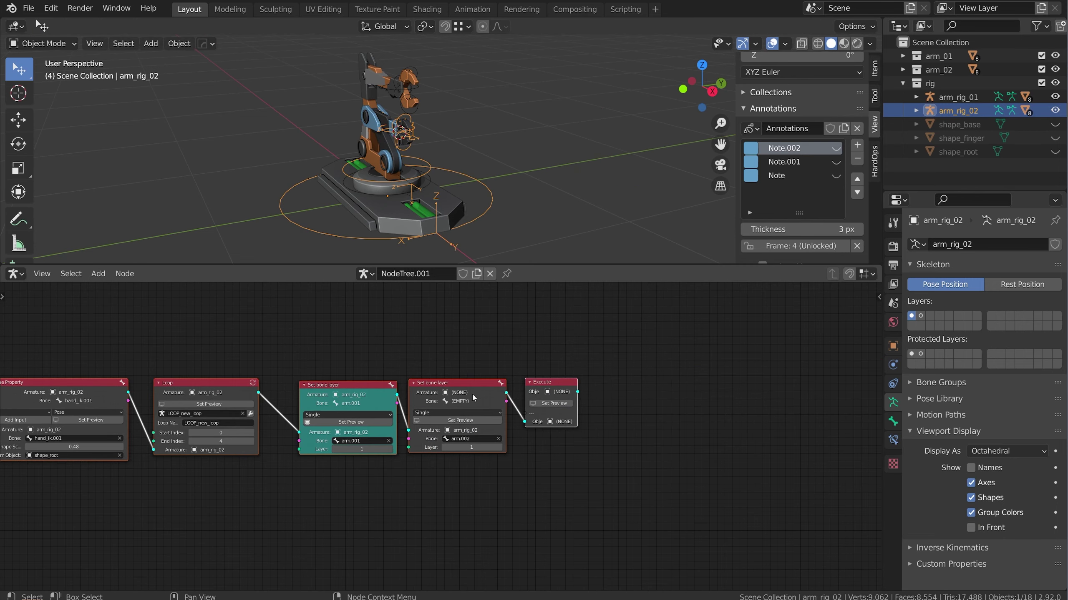
{"action": "left_click", "coordinate": [461, 420]}
{"action": "left_click", "coordinate": [553, 404]}
{"action": "scroll", "coordinate": [387, 432], "scroll_direction": "down", "scroll_amount": 4}
{"action": "middle_click_drag", "start_coordinate": [359, 439], "coordinate": [707, 426]}
{"action": "scroll", "coordinate": [609, 414], "scroll_direction": "down", "scroll_amount": 9}
{"action": "key", "text": "Home"}
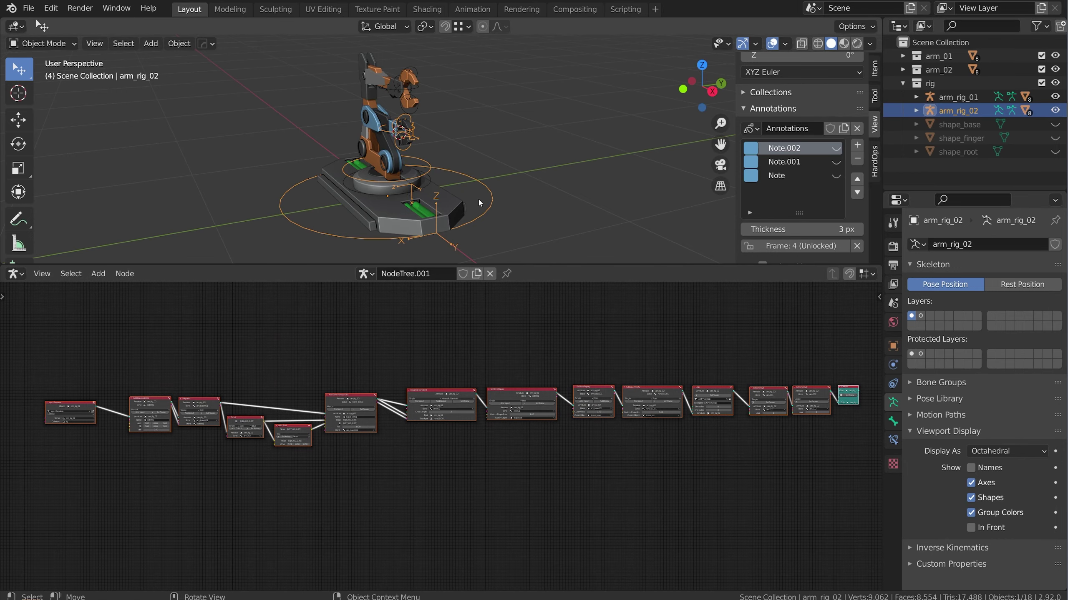
- Return arm_rig_02 to Pose Mode and move root.001 along the Y axis to separate the two arms
{"action": "key", "text": "ctrl+Tab"}
{"action": "left_click", "coordinate": [489, 191]}
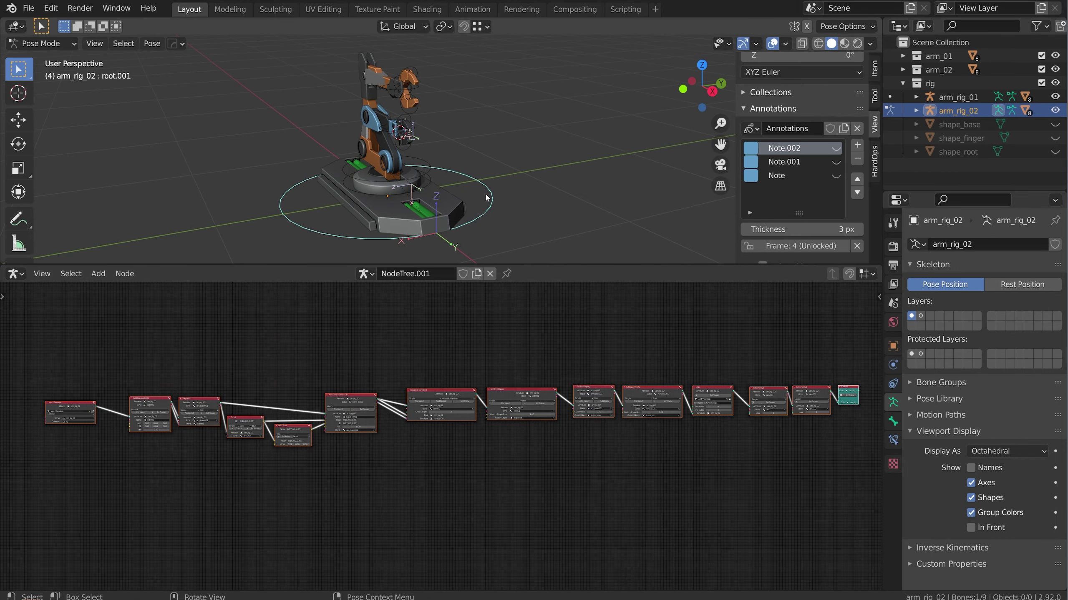
{"action": "key", "text": "g"}
{"action": "key", "text": "y"}
{"action": "left_click", "coordinate": [617, 163]}
{"action": "middle_click_drag", "start_coordinate": [616, 164], "coordinate": [526, 114]}
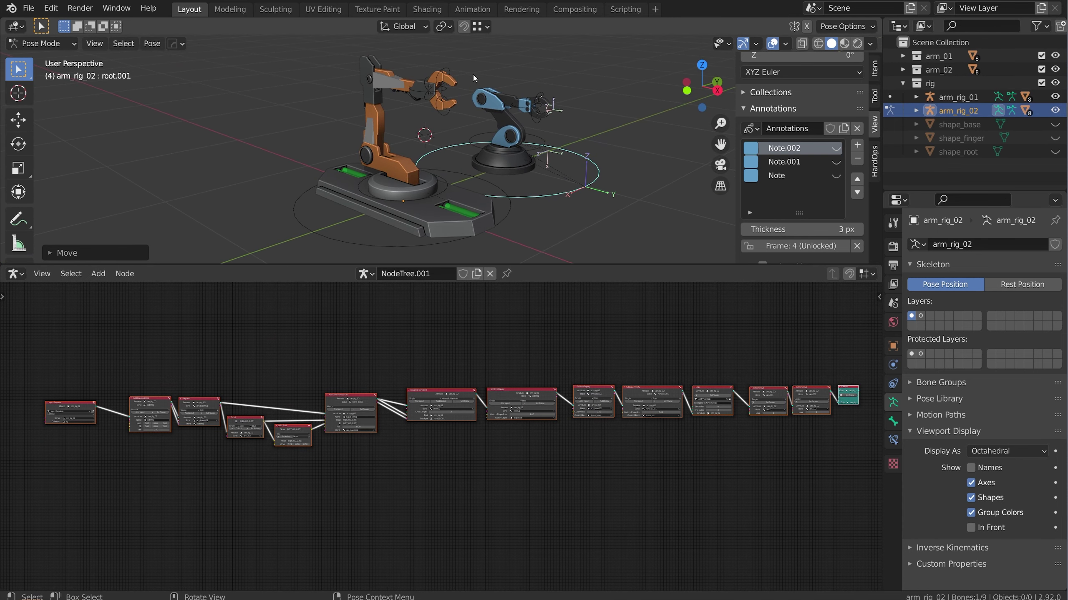